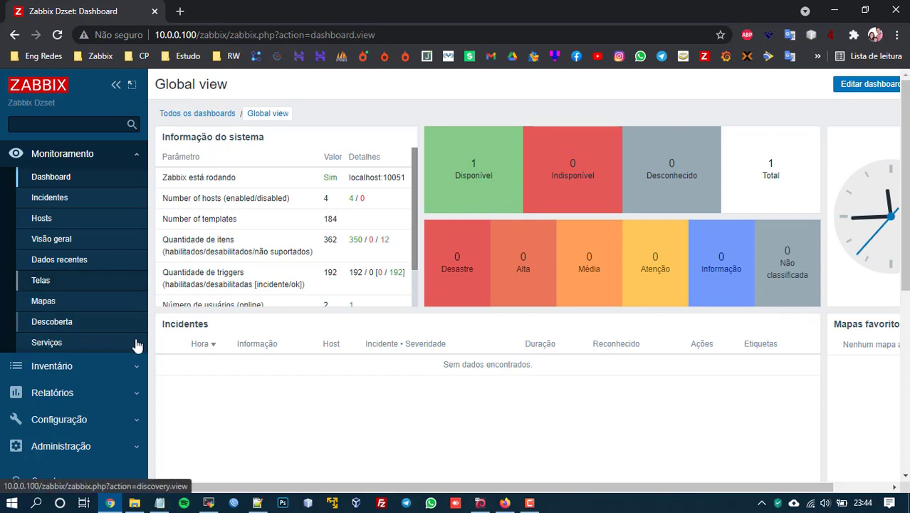
- Start a new template in the configuration section and name it "Template FiberHome Dzset"
click(126, 420)
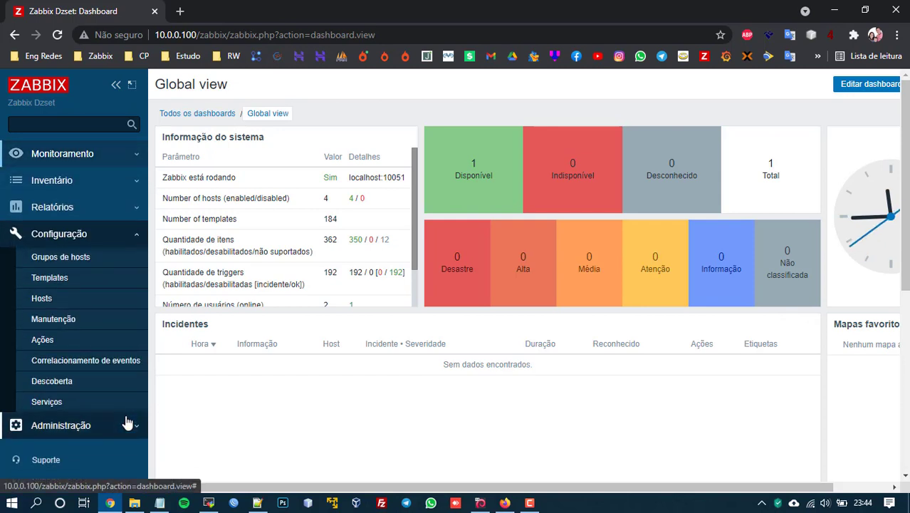
click(69, 279)
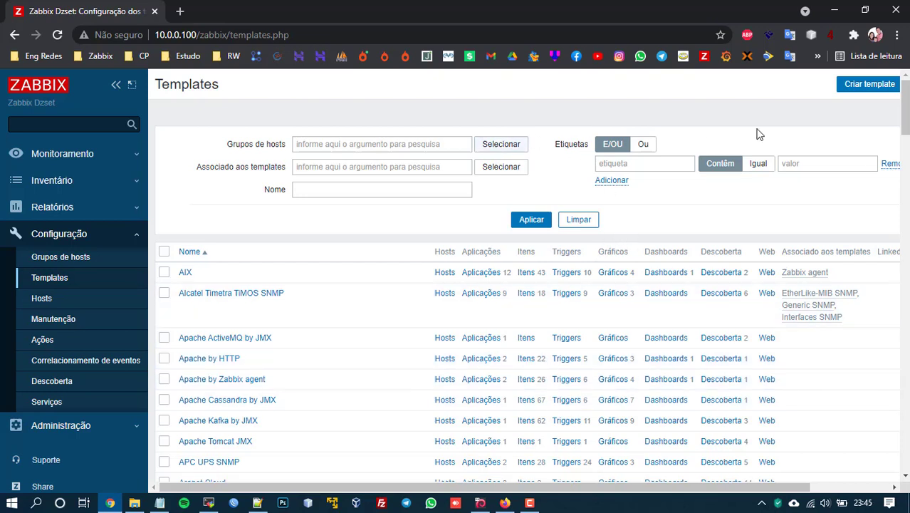
click(870, 86)
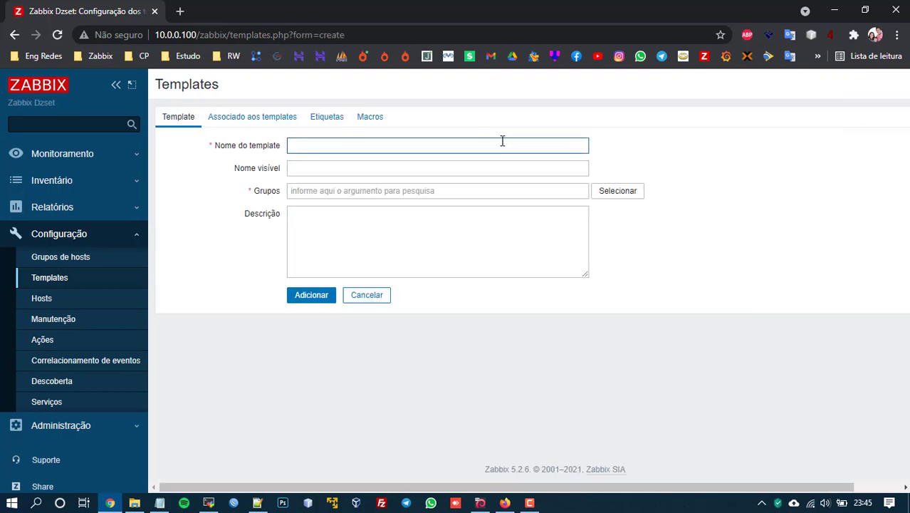
text(Te)
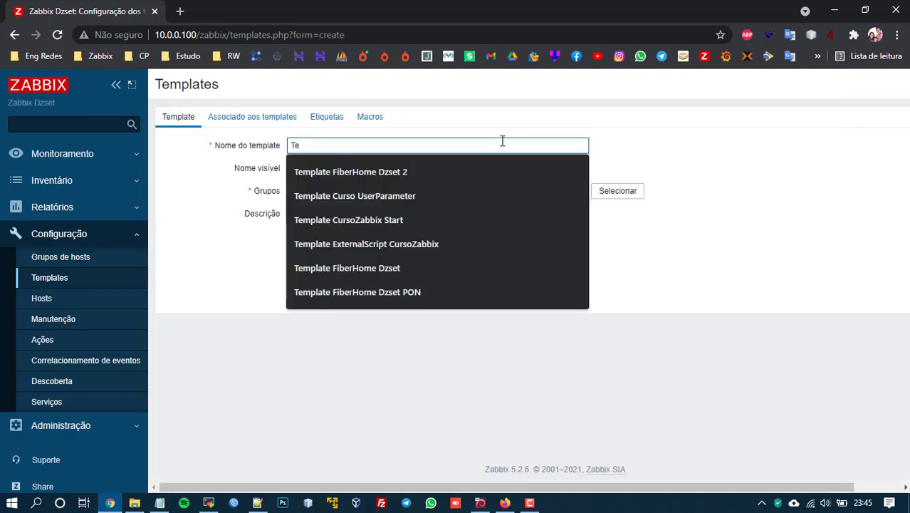
text(mplate FiberHome Dzset 2)
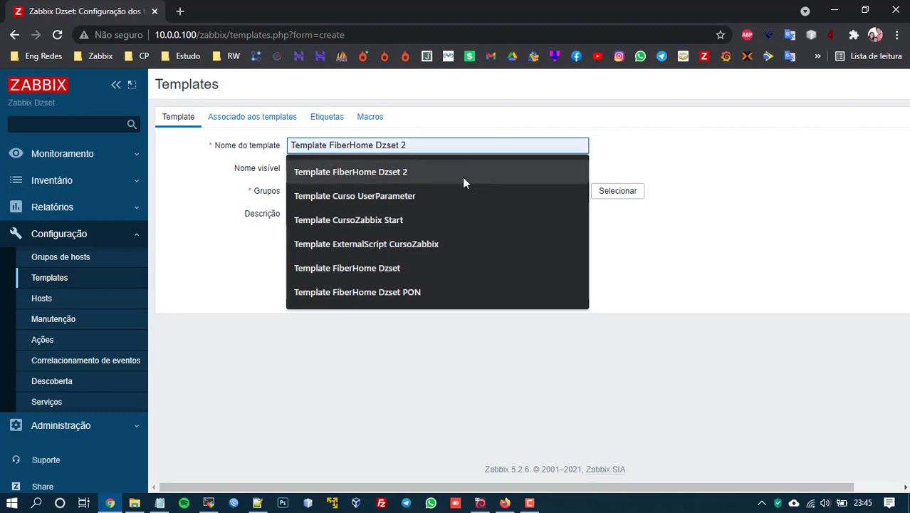
click(499, 171)
key(BackSpace)
key(BackSpace)
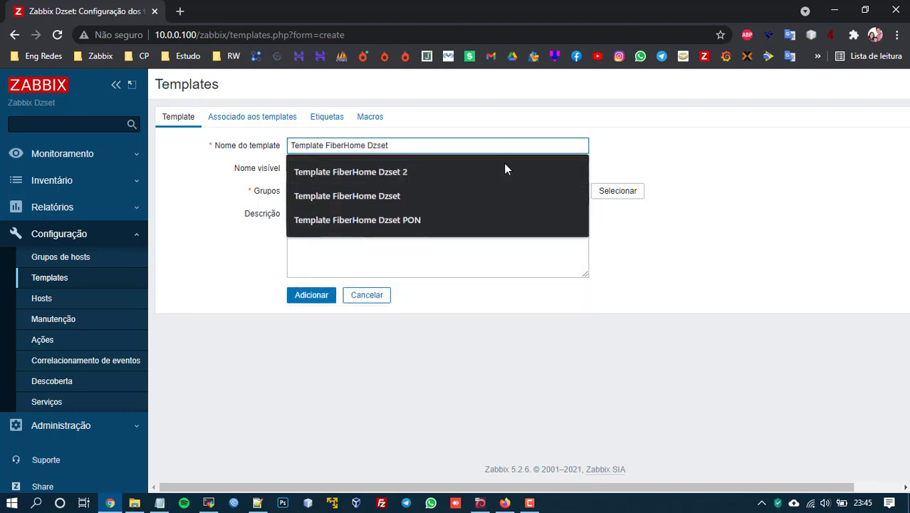
click(770, 248)
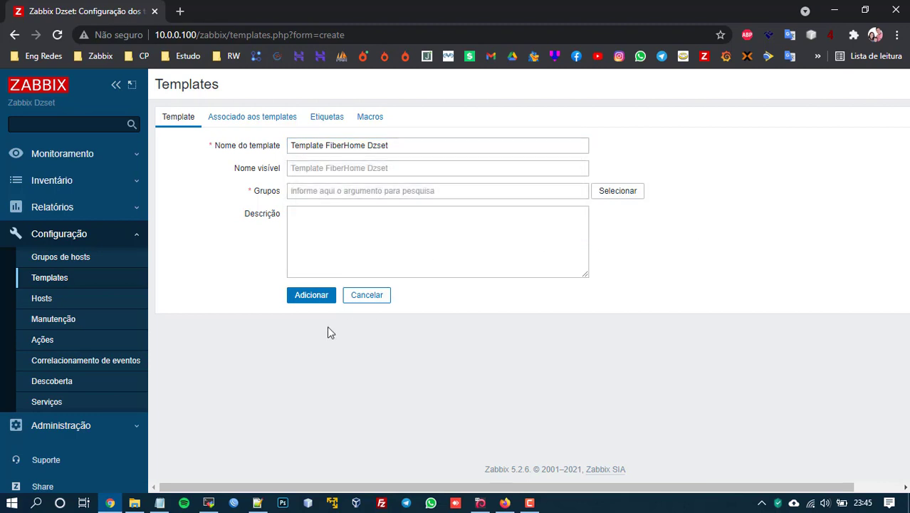
- Assign the new template to the Templates group and add it
click(254, 123)
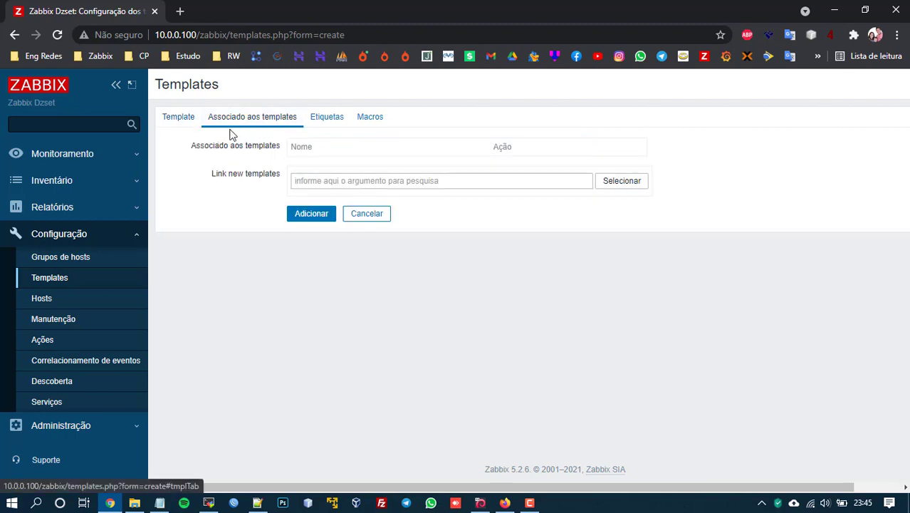
click(169, 123)
click(316, 190)
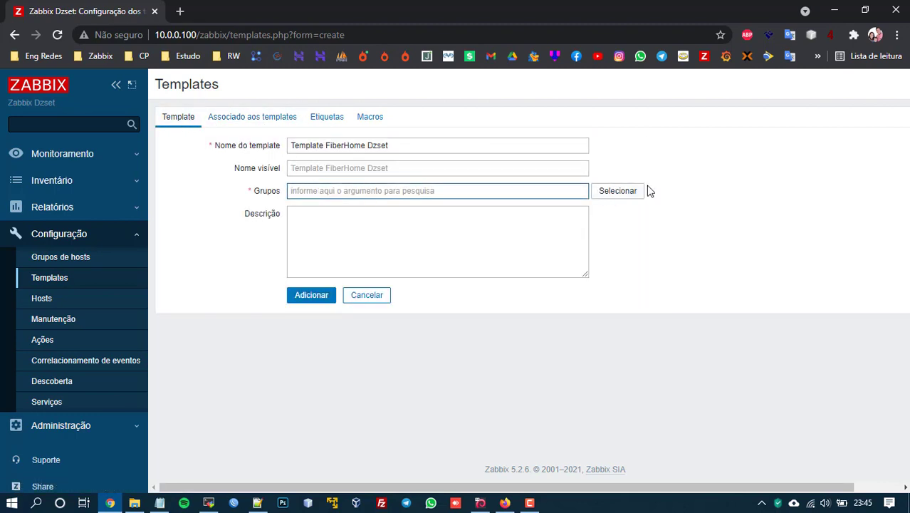
click(617, 191)
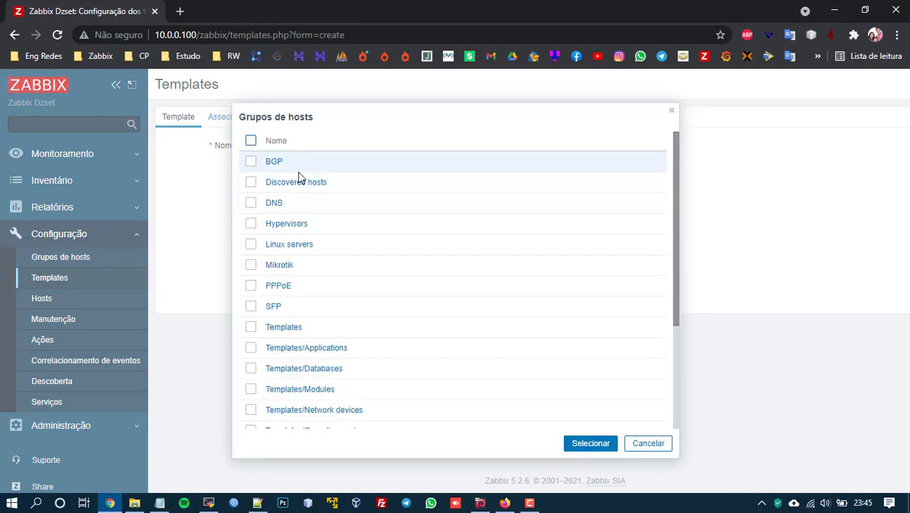
click(284, 328)
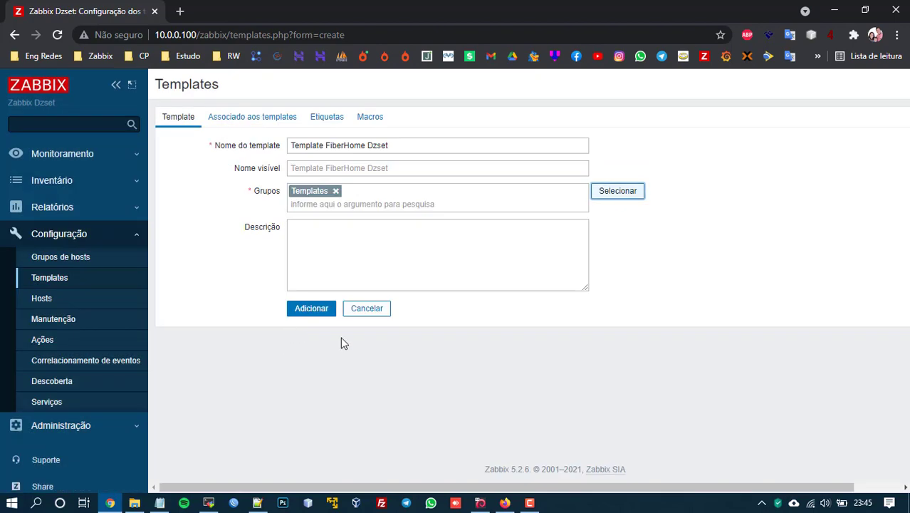
click(314, 311)
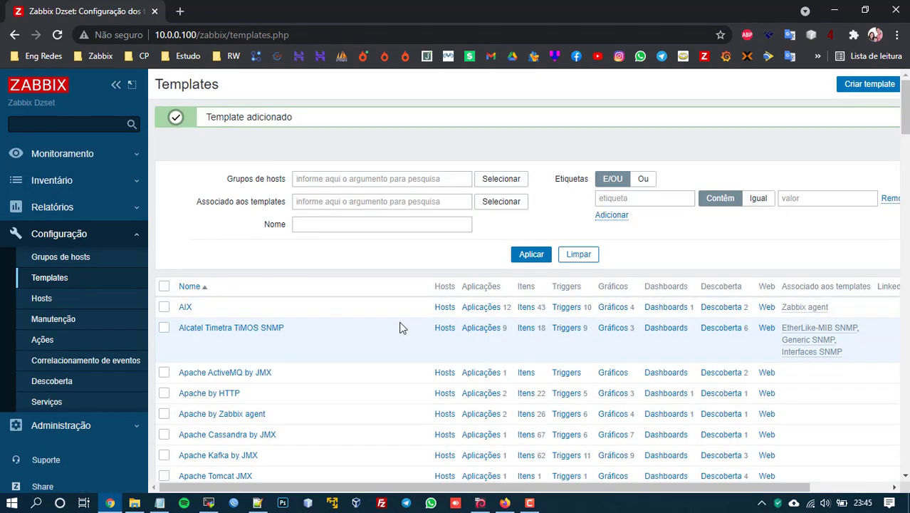
- Filter the templates by the name "dzs" and open the discovery rules of Template FiberHome Dzset
click(352, 221)
text(dzs)
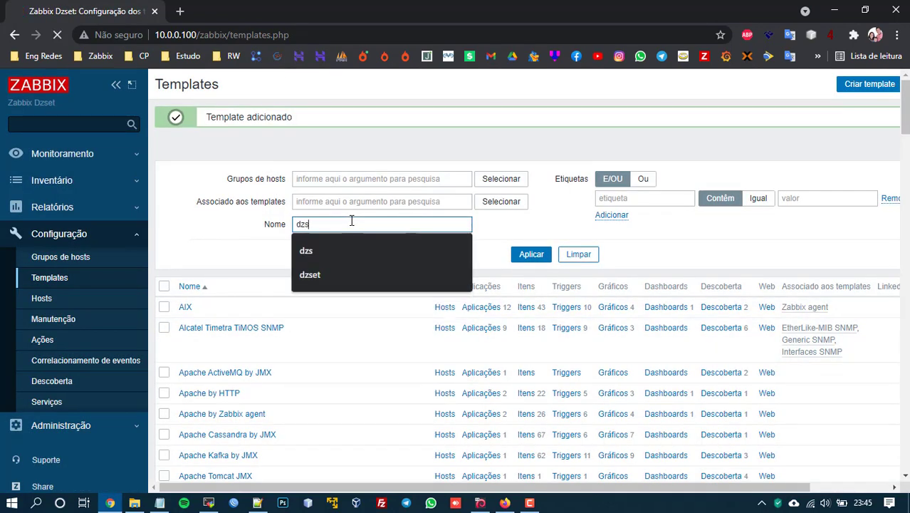
key(Return)
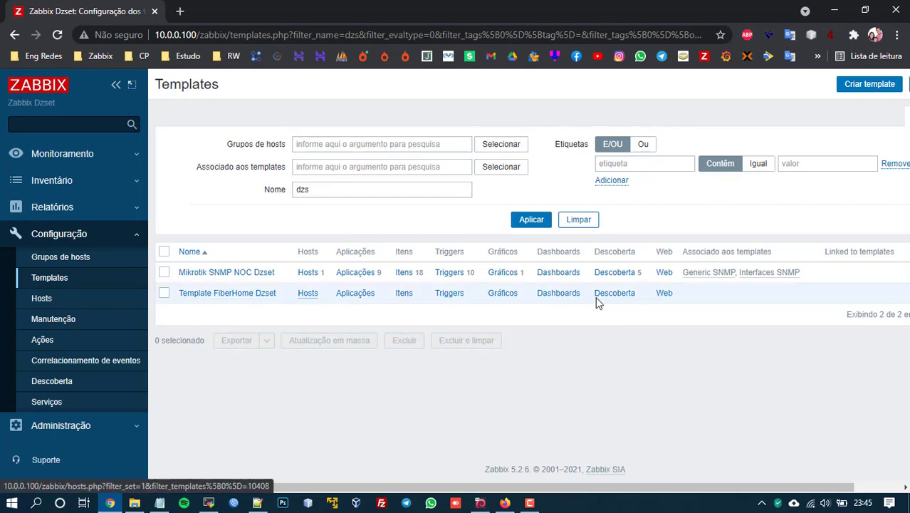
click(614, 293)
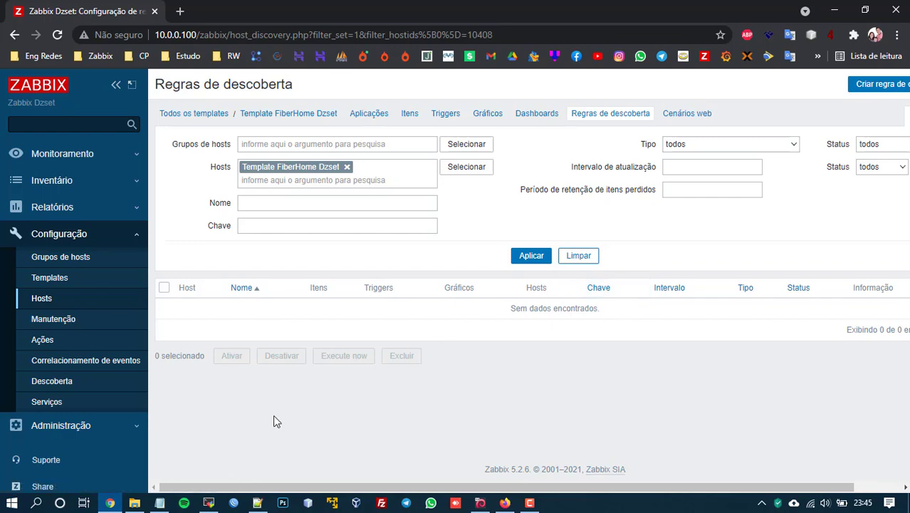
- Switch to Notepad++ and list Card, PON and ONU on separate lines in the "new 2" document
click(258, 503)
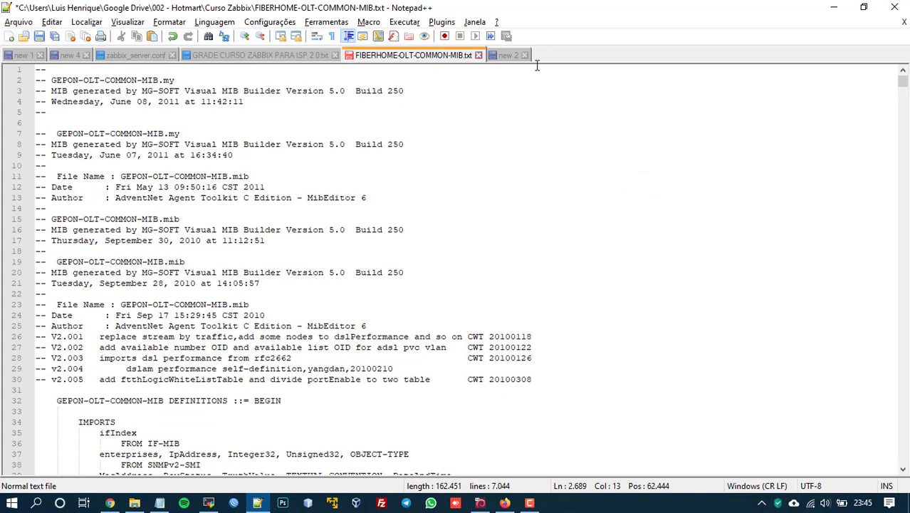
click(506, 57)
text(Card)
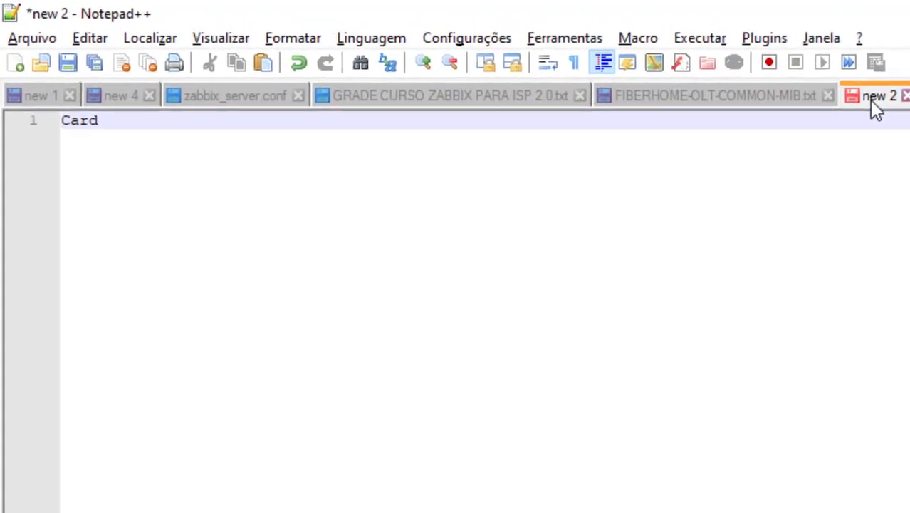
key(Return)
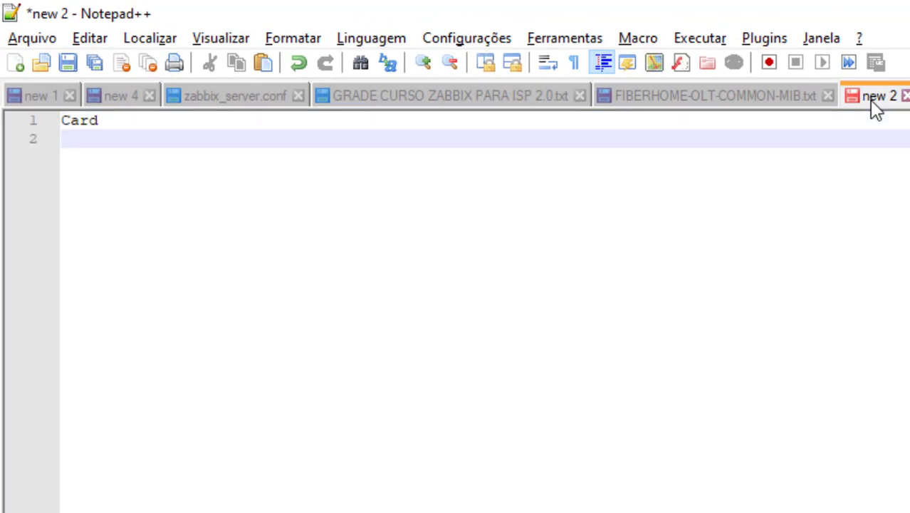
text(PON)
key(Return)
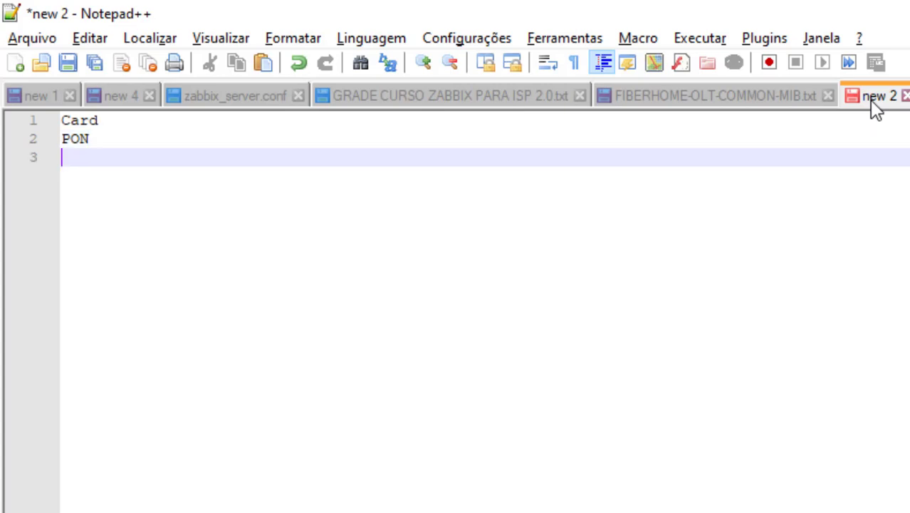
text(ONU)
key(alt+Tab)
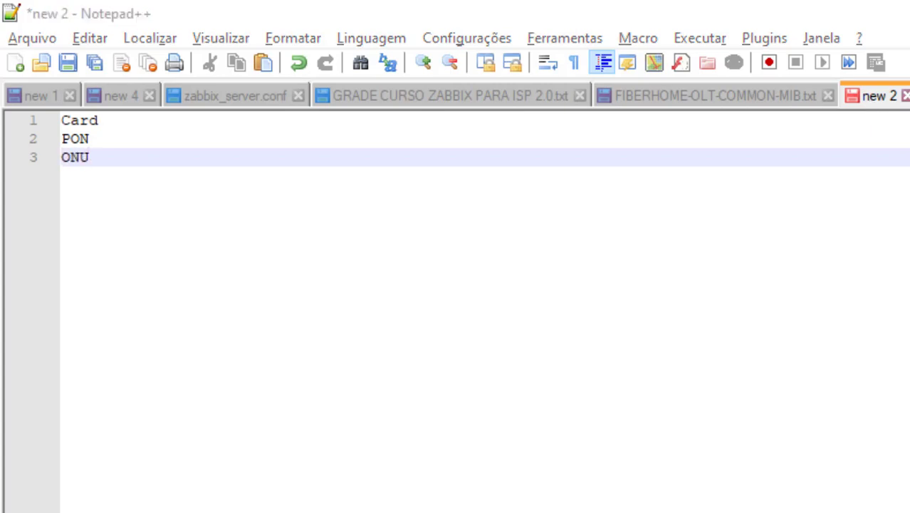
- Add a fourth line reading "PON x ONU" by duplicating the PON and ONU lines and joining them
drag(107, 155, 61, 137)
key(ctrl+c)
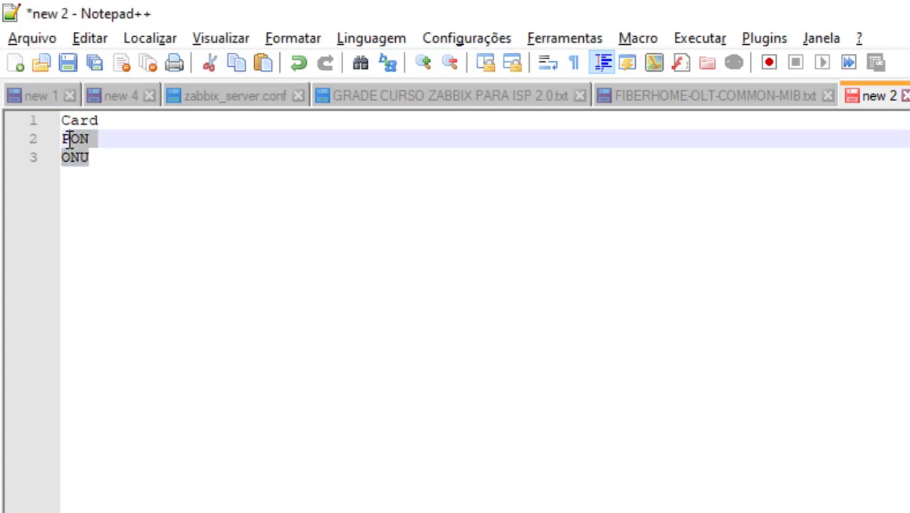
click(129, 161)
key(Return)
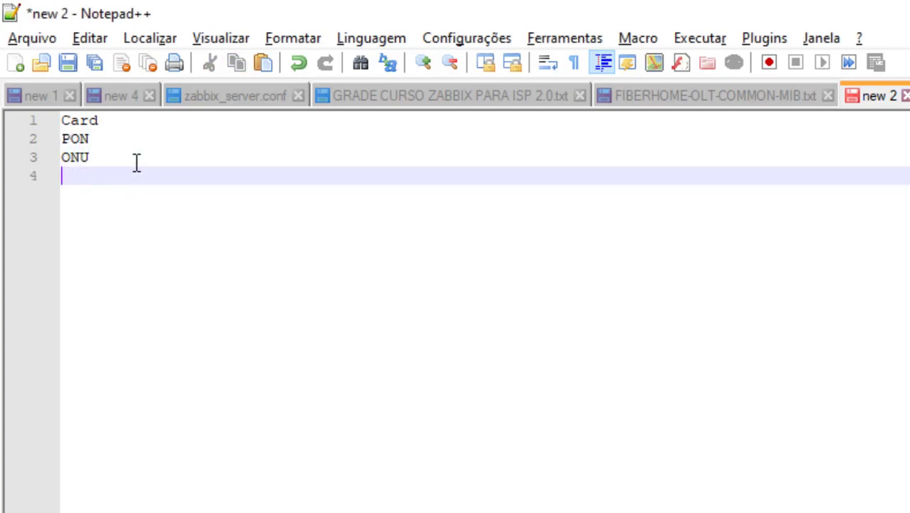
key(ctrl+v)
click(66, 188)
drag(67, 189, 70, 193)
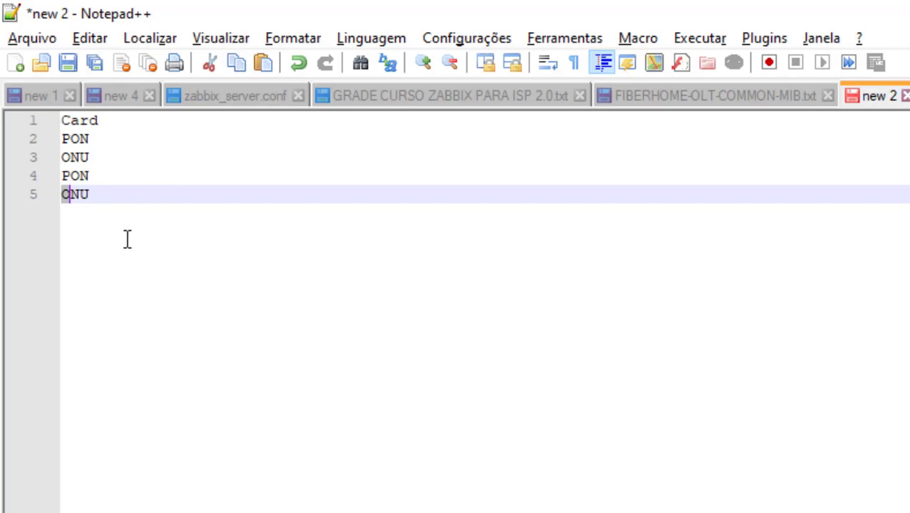
key(Left)
key(BackSpace)
text(x)
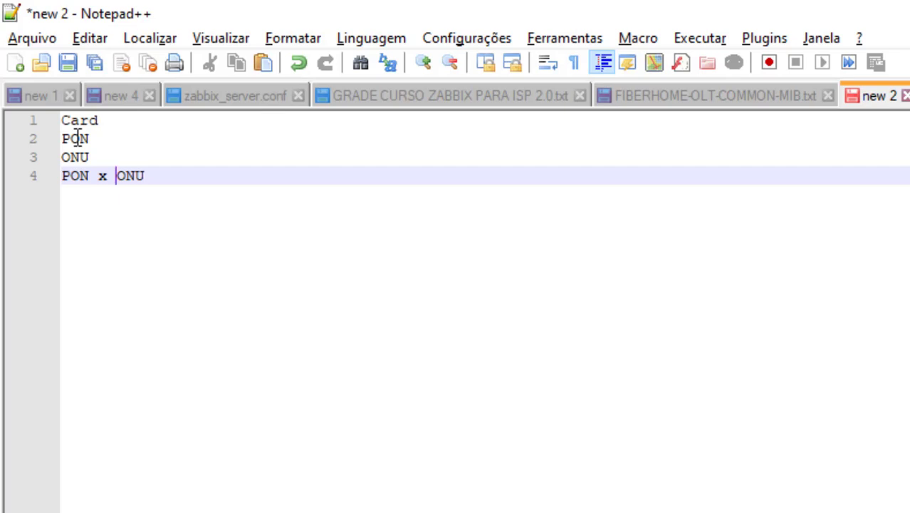
drag(156, 175, 52, 174)
click(161, 175)
double_click(81, 120)
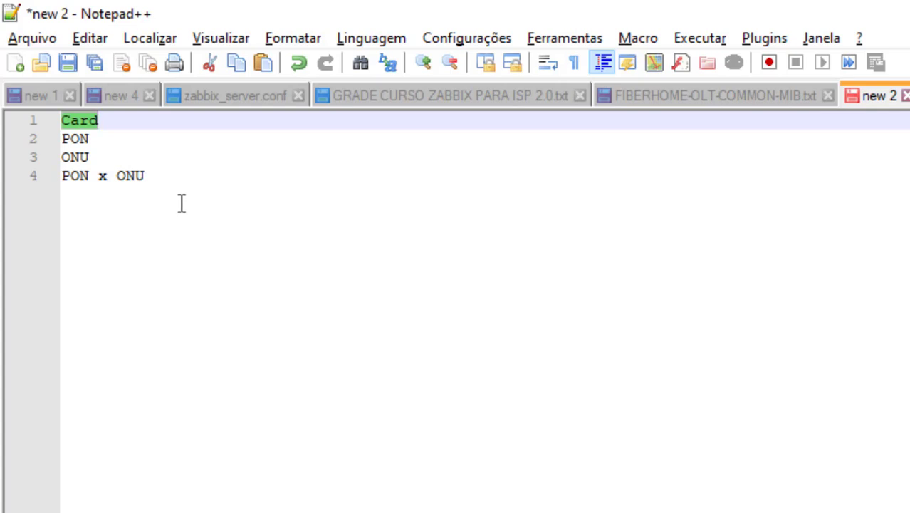
- Leave a blank line below "PON x ONU" and list the numbers 1 to 8, one per line
click(223, 200)
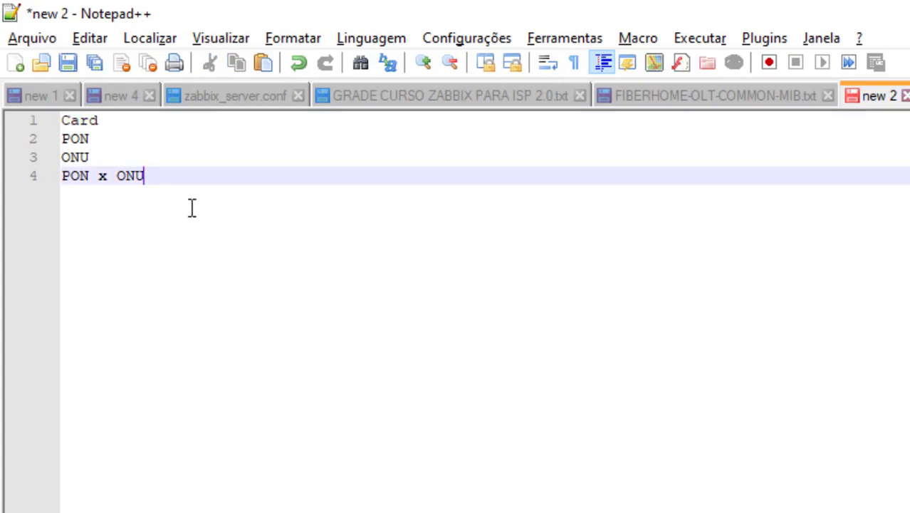
key(Return)
key(Return)
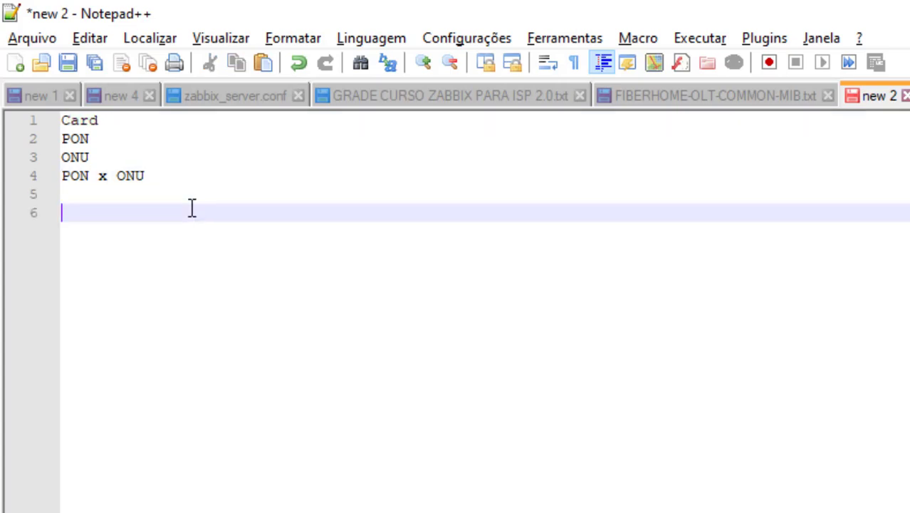
text(1)
key(Return)
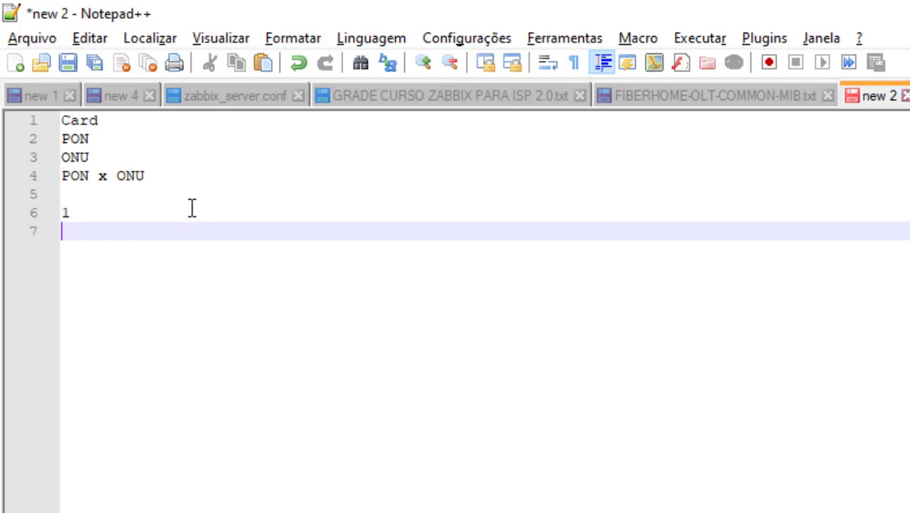
text(2)
key(Return)
text(3)
key(Return)
text(4)
key(Return)
text(5)
key(Return)
text(6)
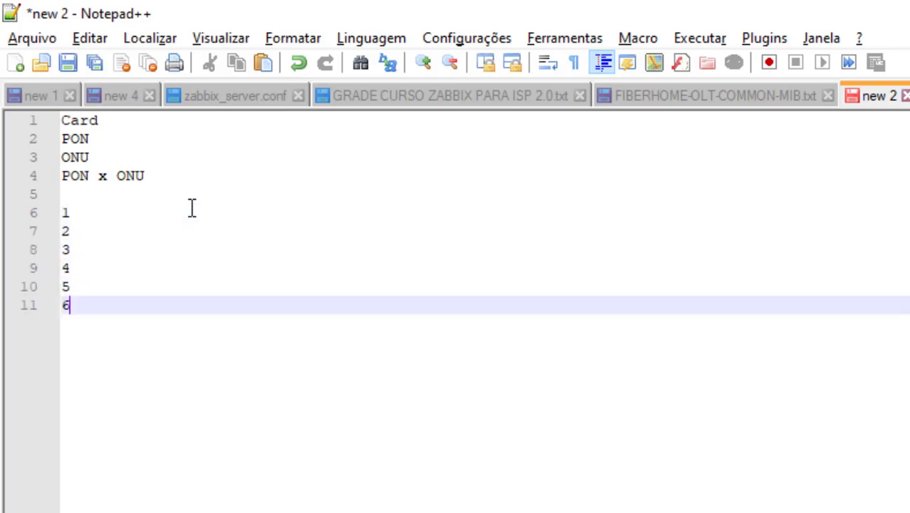
key(Return)
text(7)
key(Return)
text(8)
- Continue the number list with "*9" and "*10", each marked with an asterisk on its own line
key(Return)
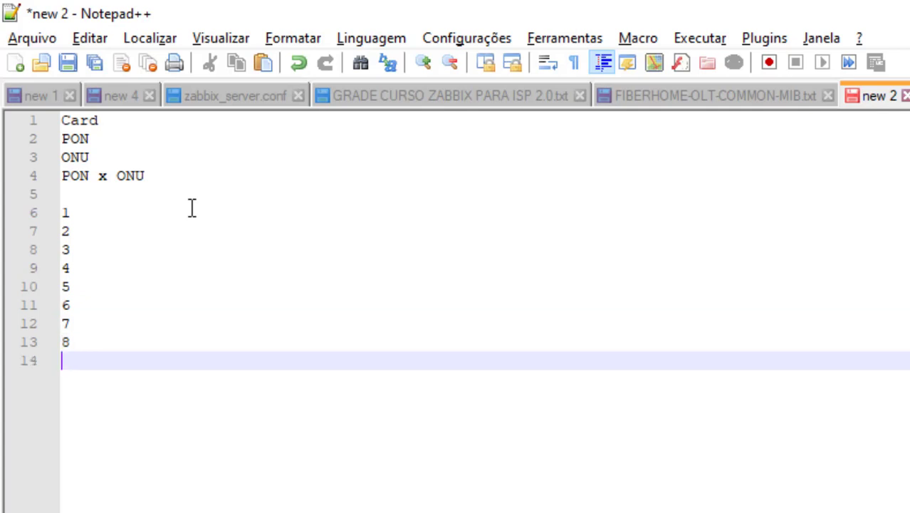
text(*9)
key(Return)
text(910)
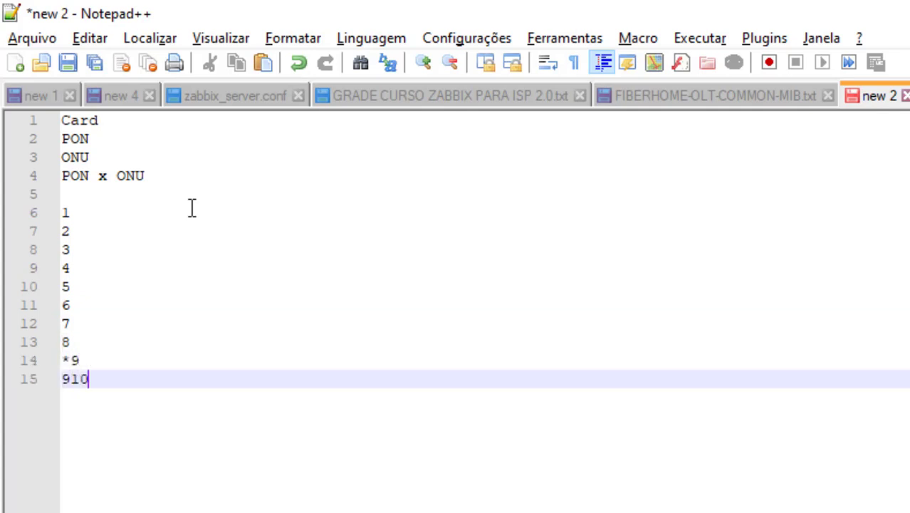
key(BackSpace)
key(BackSpace)
key(BackSpace)
text(*10)
key(Return)
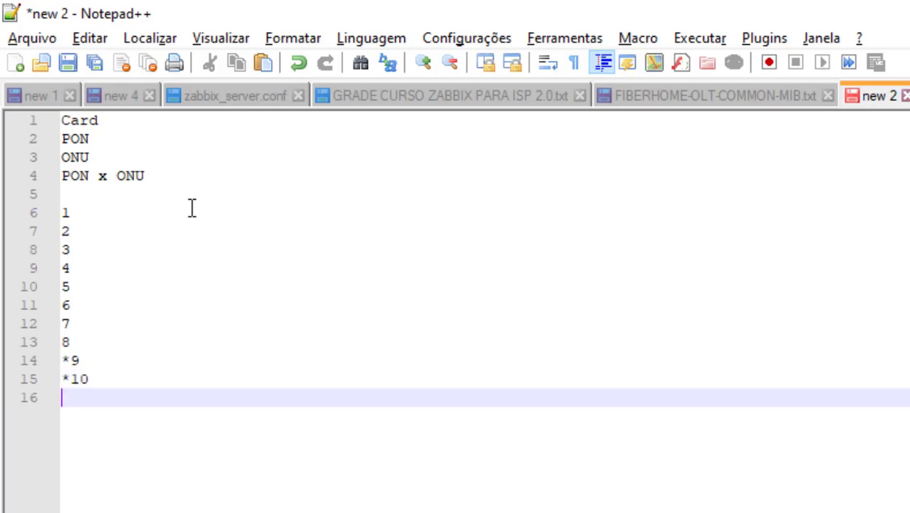
- Extend the number list with 11, 19 and 20, each on its own line
text(11)
key(Return)
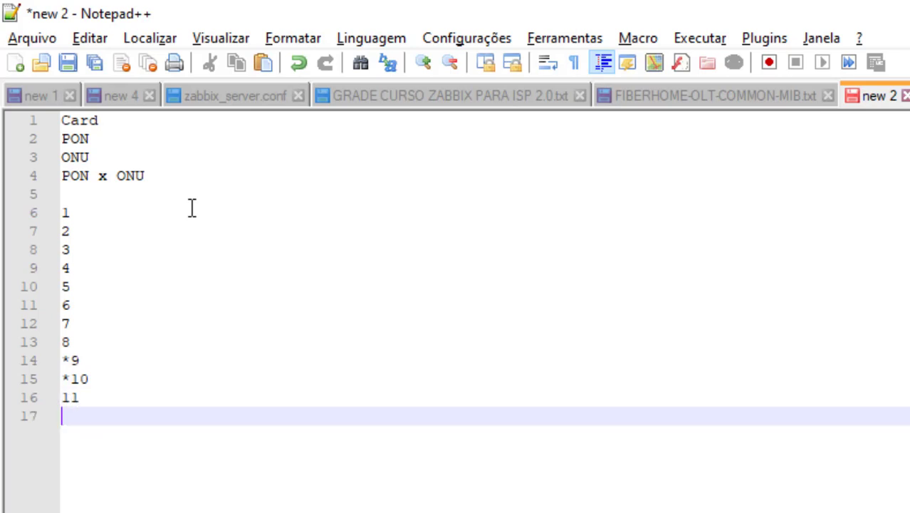
text(19)
key(Return)
text(20)
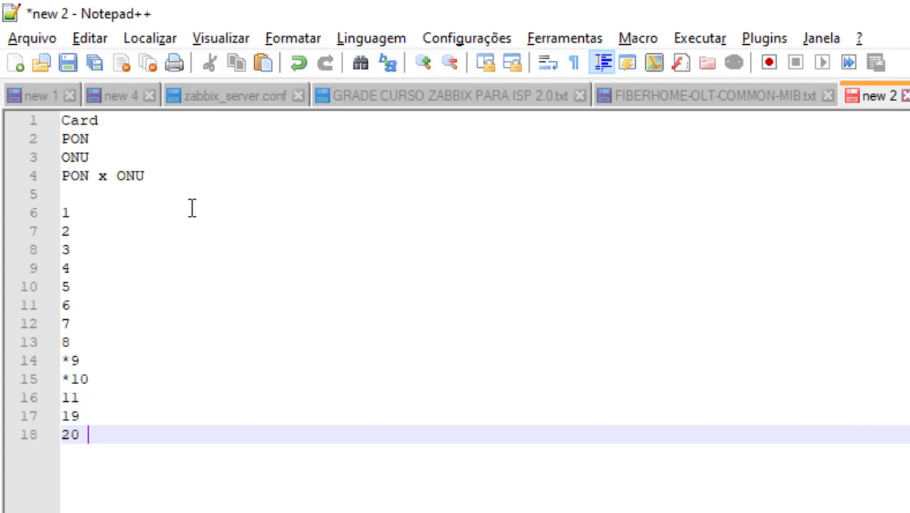
text( uplin)
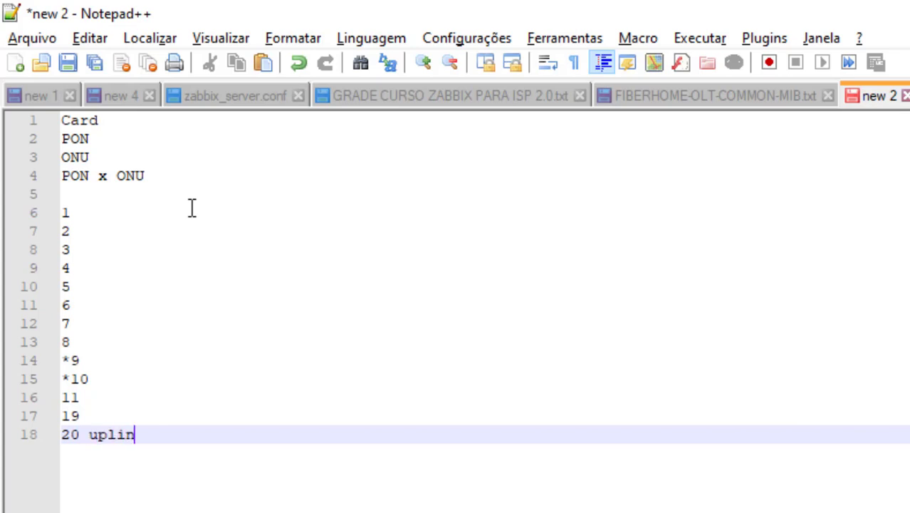
text(k)
- Add the label "uplink" after the numbers 20 and 19 in the list
click(131, 420)
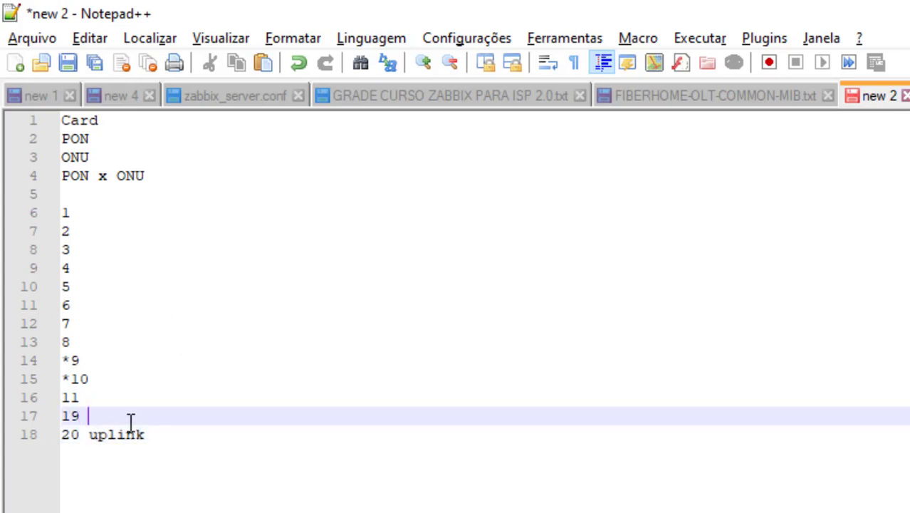
text(uplink)
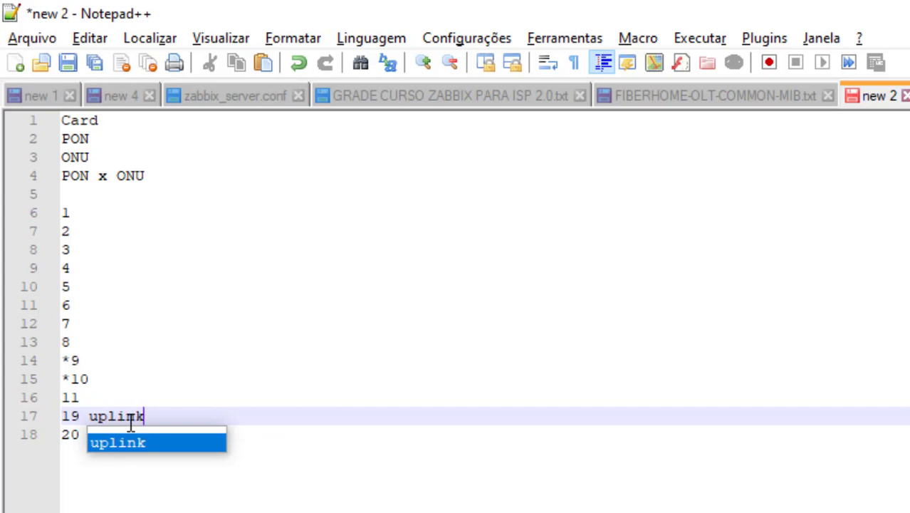
drag(148, 390, 147, 384)
click(136, 420)
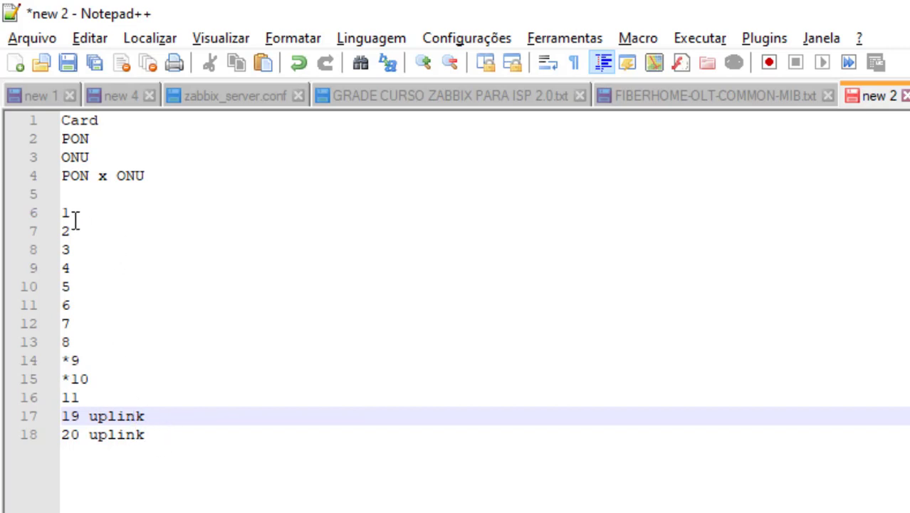
drag(75, 220, 82, 336)
click(34, 393)
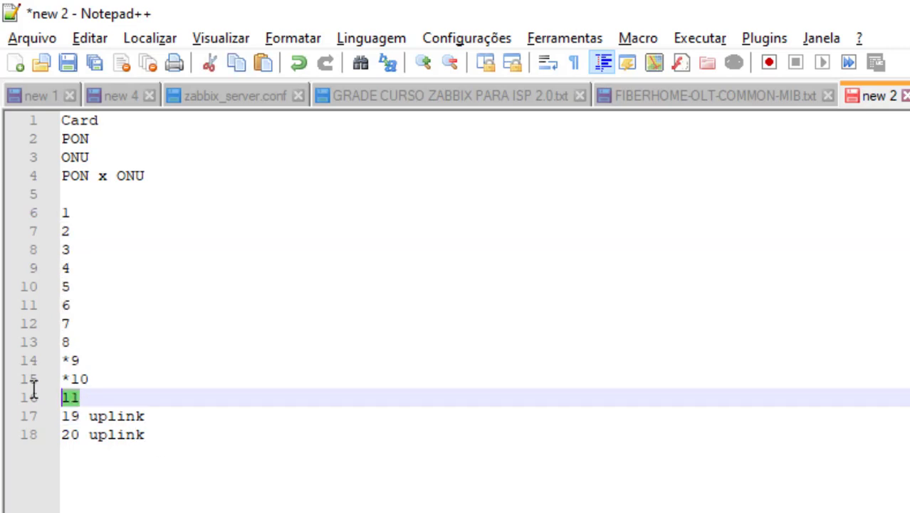
double_click(67, 212)
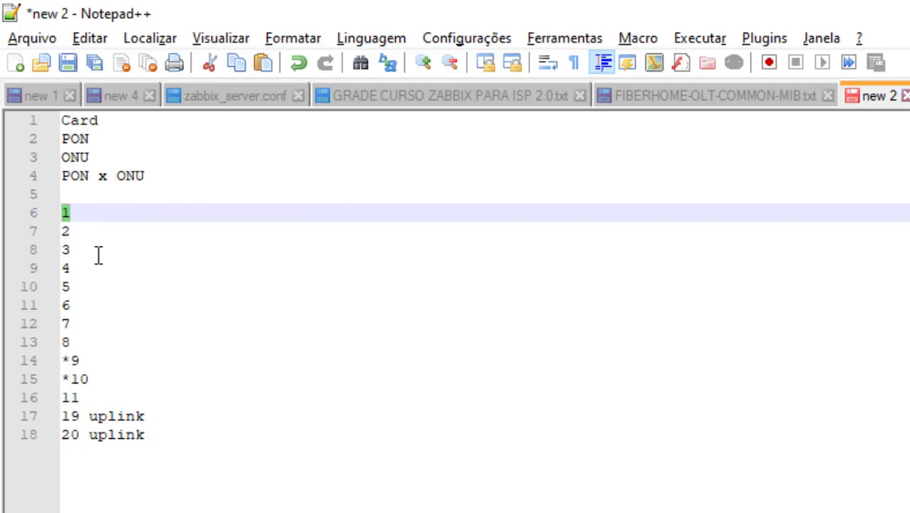
click(80, 231)
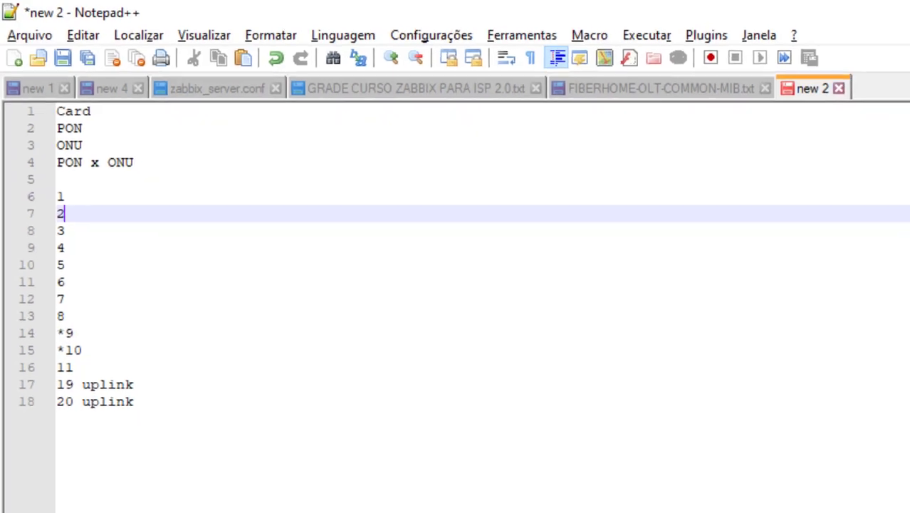
- Switch to MobaXterm, open the "Zabbix (Curso 2.0)" SSH session as root and clear the terminal screen
click(217, 505)
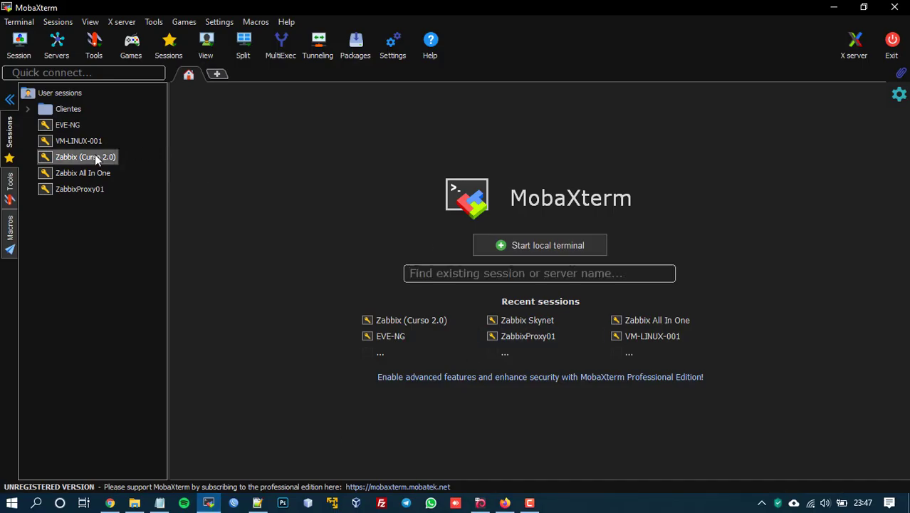
double_click(95, 156)
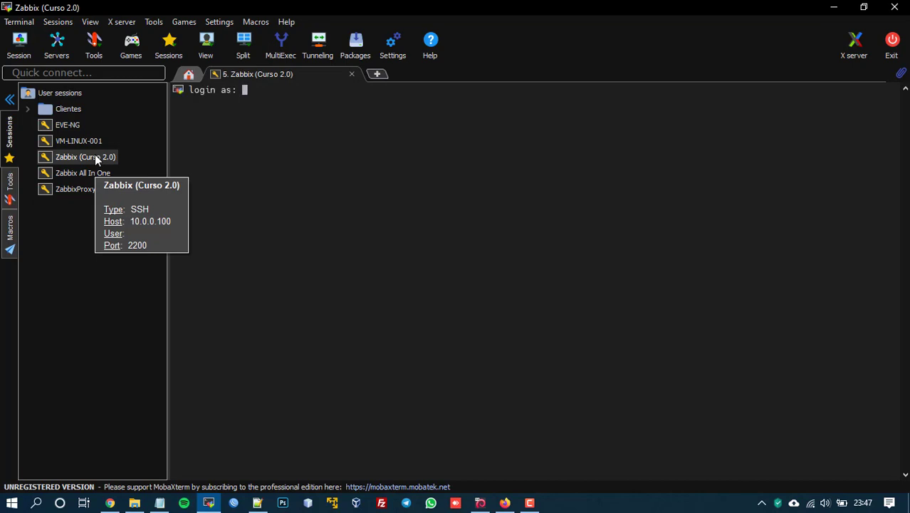
text(root)
key(Return)
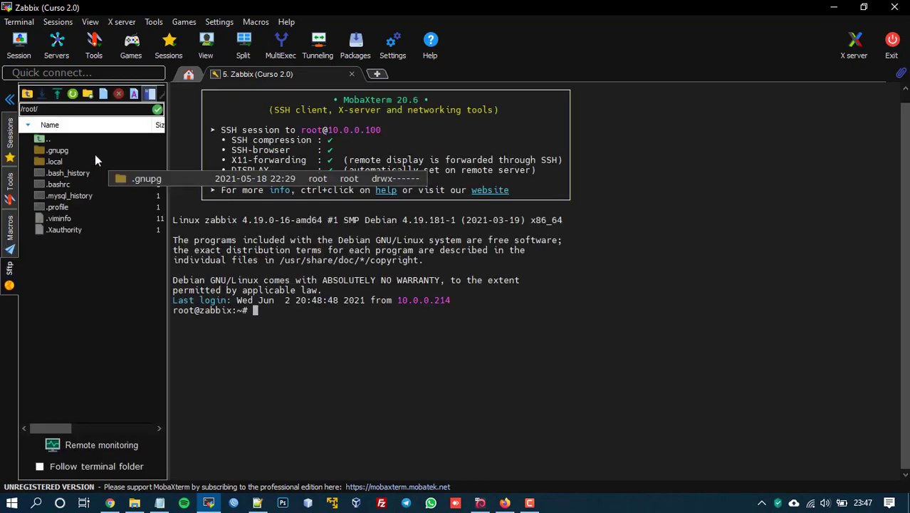
key(ctrl+l)
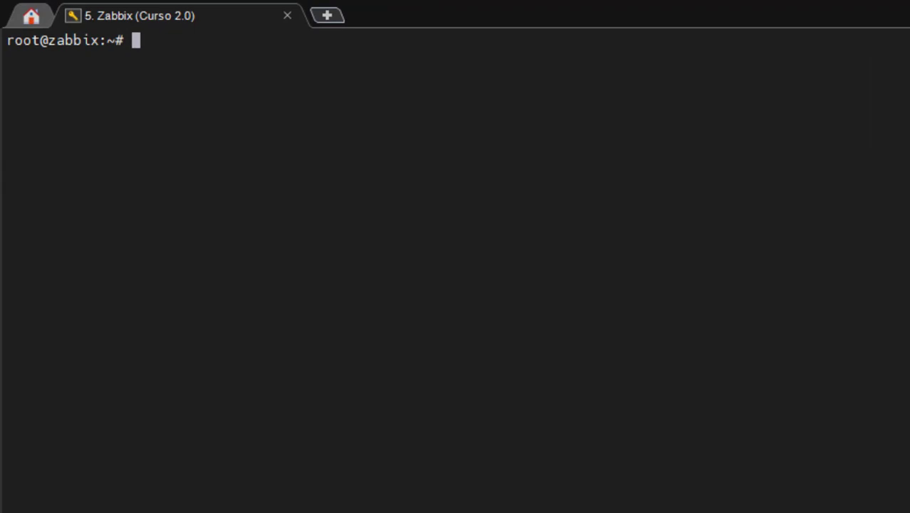
text(snmw)
key(BackSpace)
text(pwalk )
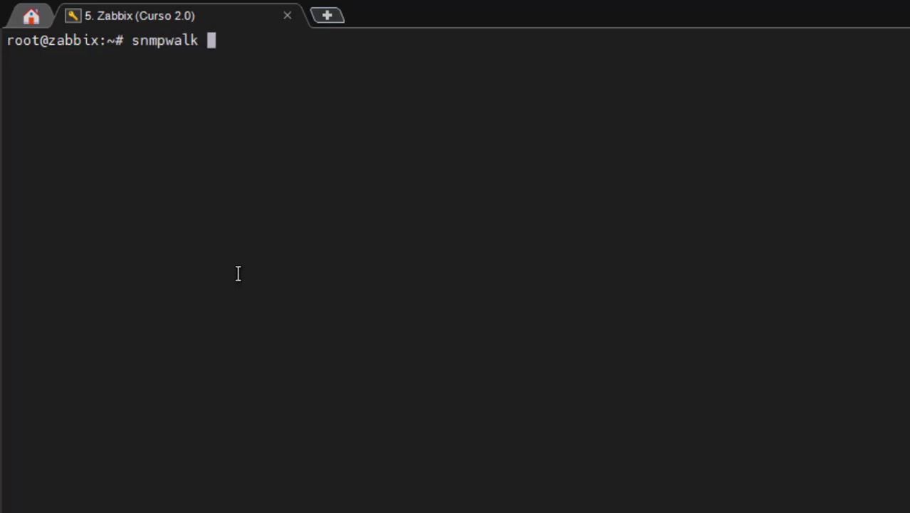
text(-v2c )
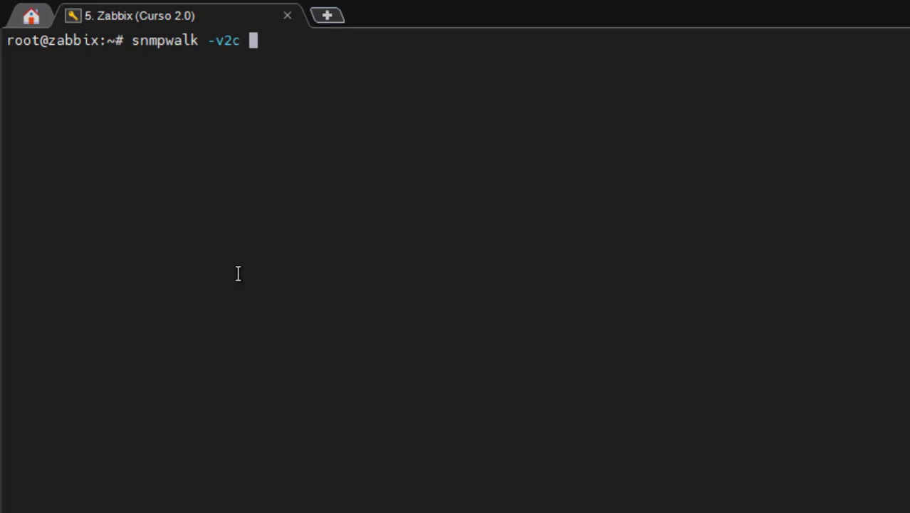
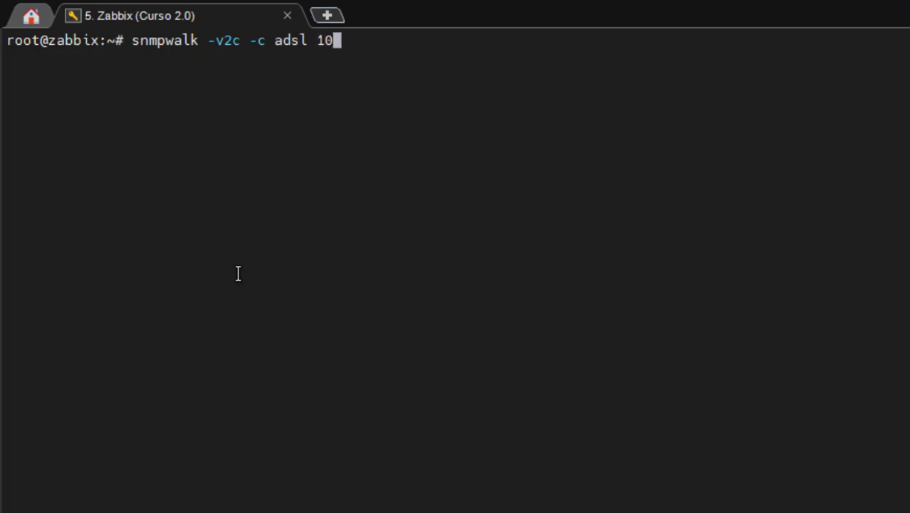
text(.10.7)
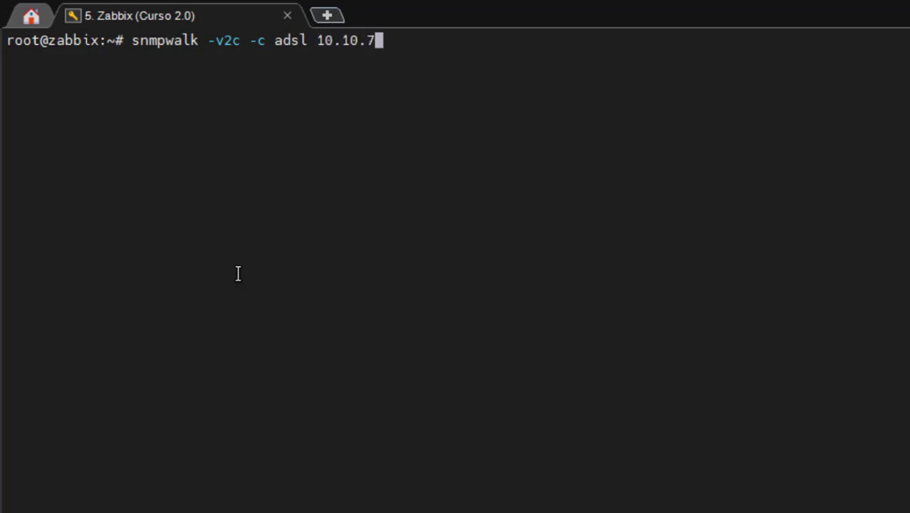
text(0.2)
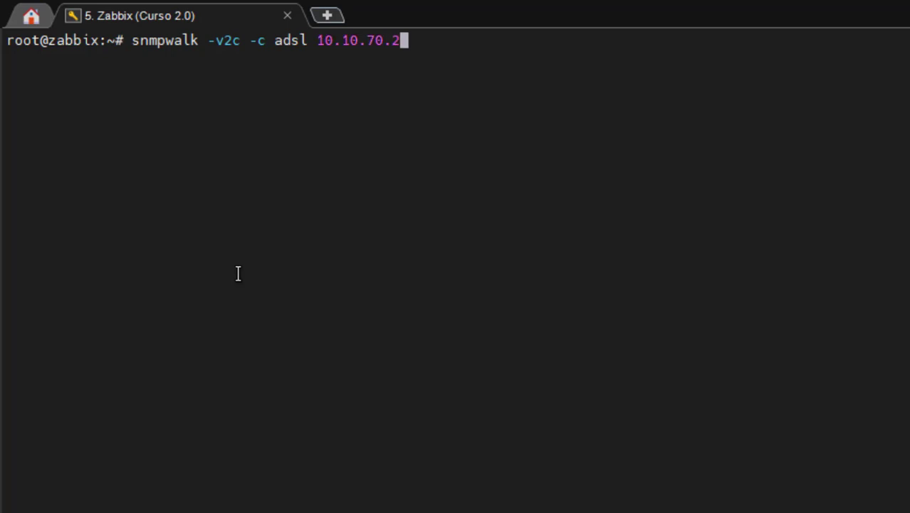
key(Return)
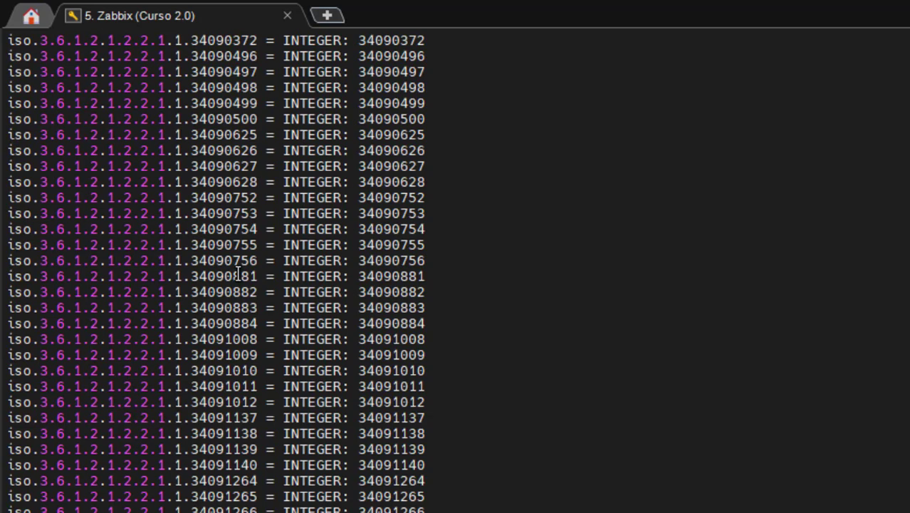
key(ctrl+l)
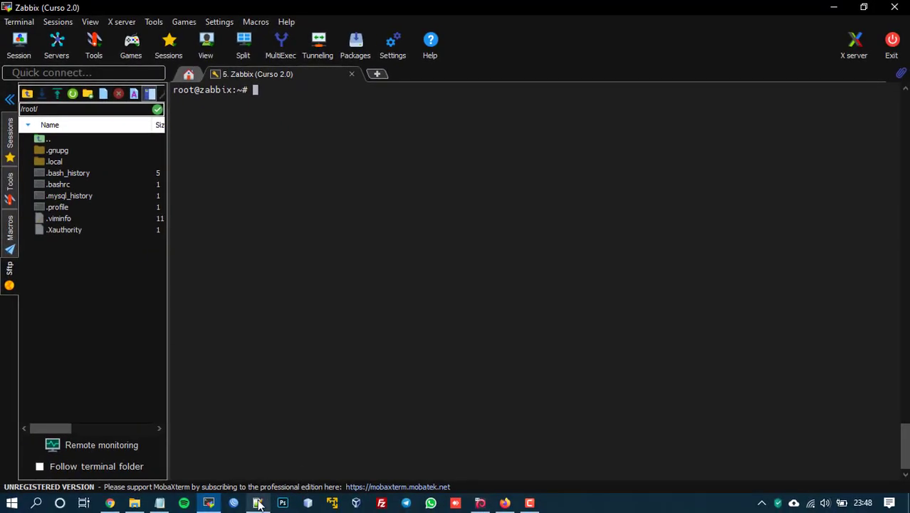
- Switch to Notepad++ and look through the OID definitions at the beginning of FIBERHOME-OLT-COMMON-MIB.txt
click(258, 502)
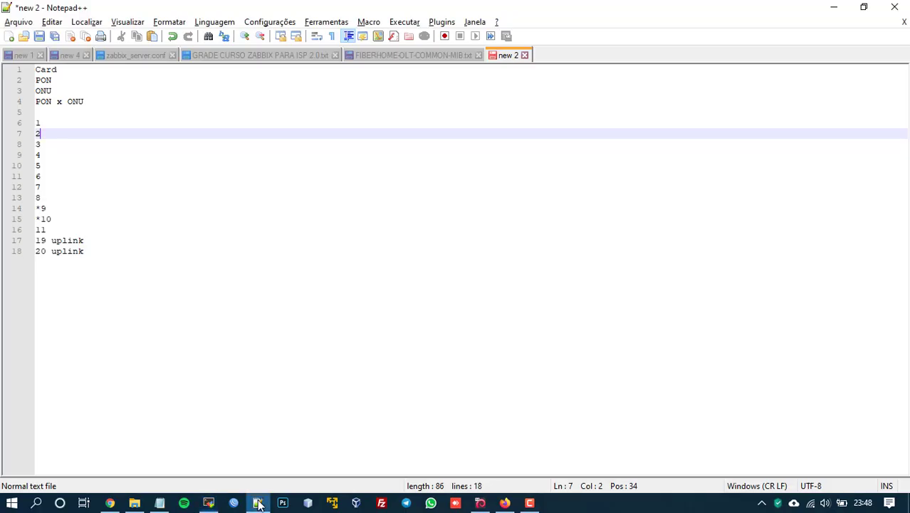
click(449, 57)
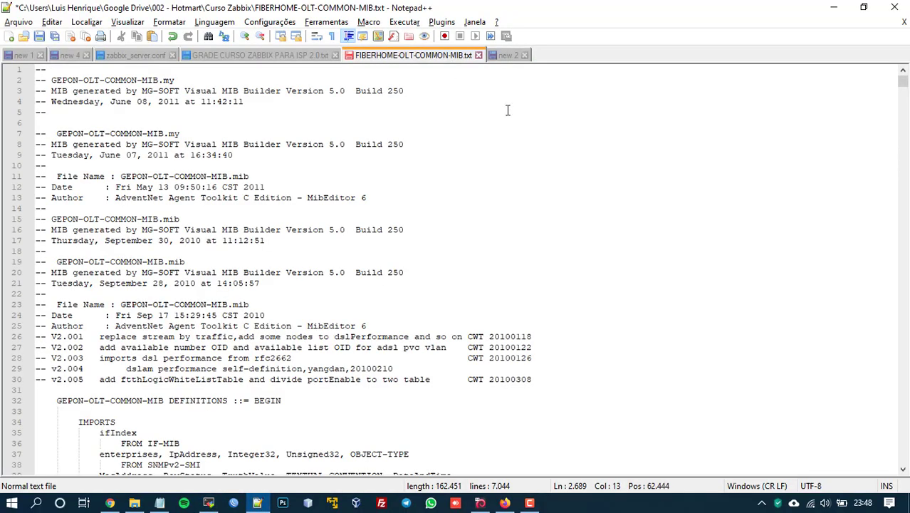
scroll(471, 144, down, 5)
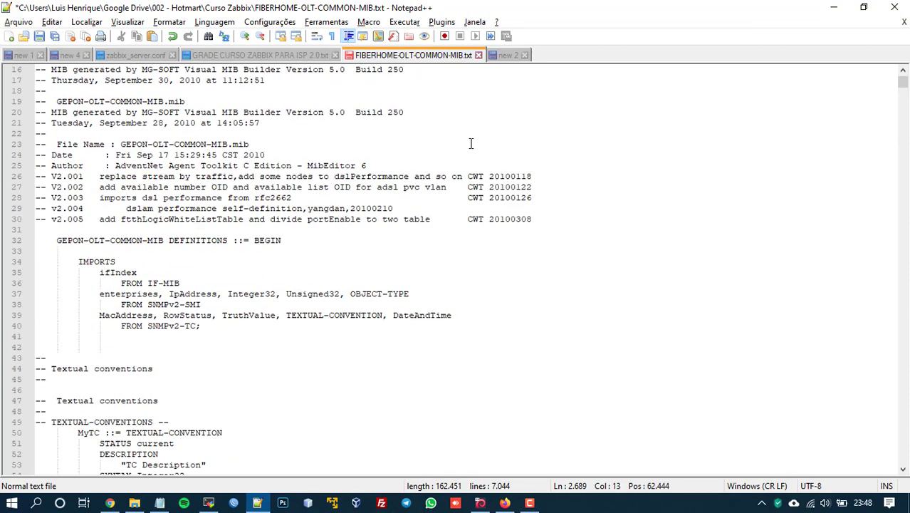
scroll(471, 144, down, 4)
scroll(471, 146, up, 9)
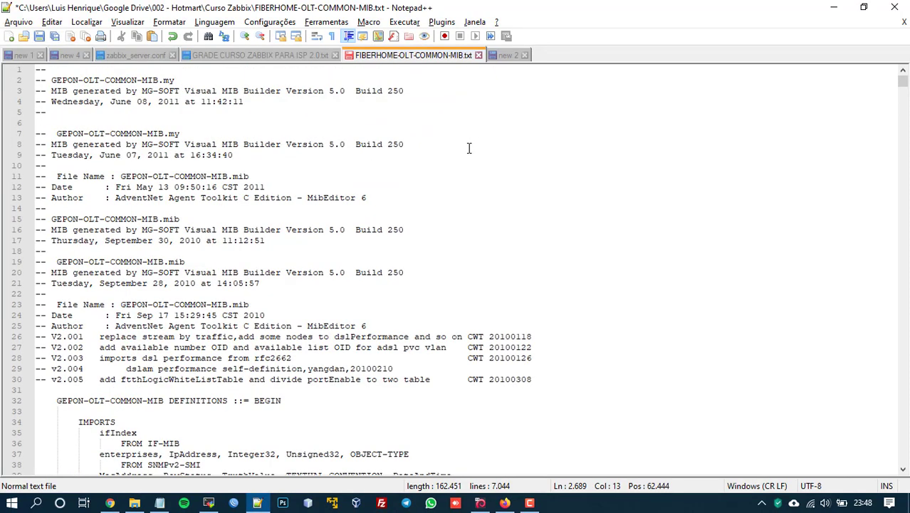
scroll(469, 147, down, 20)
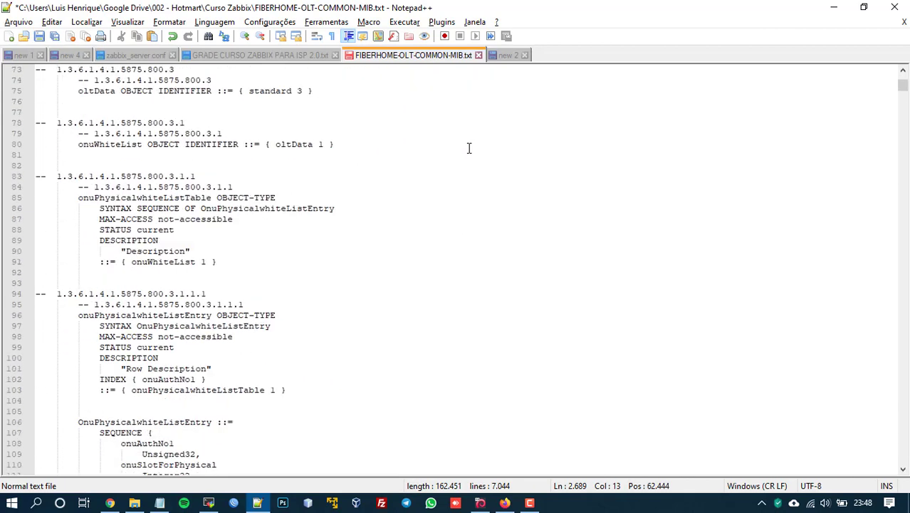
scroll(469, 147, down, 20)
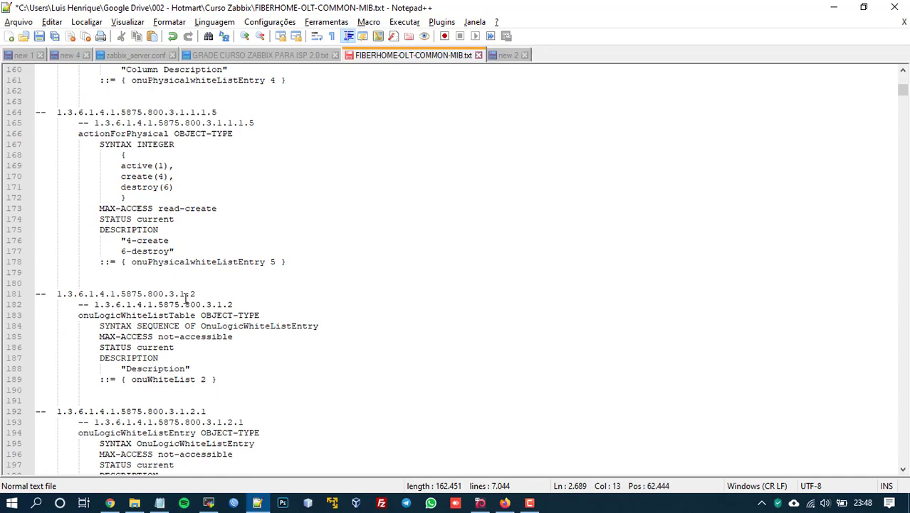
scroll(184, 302, down, 9)
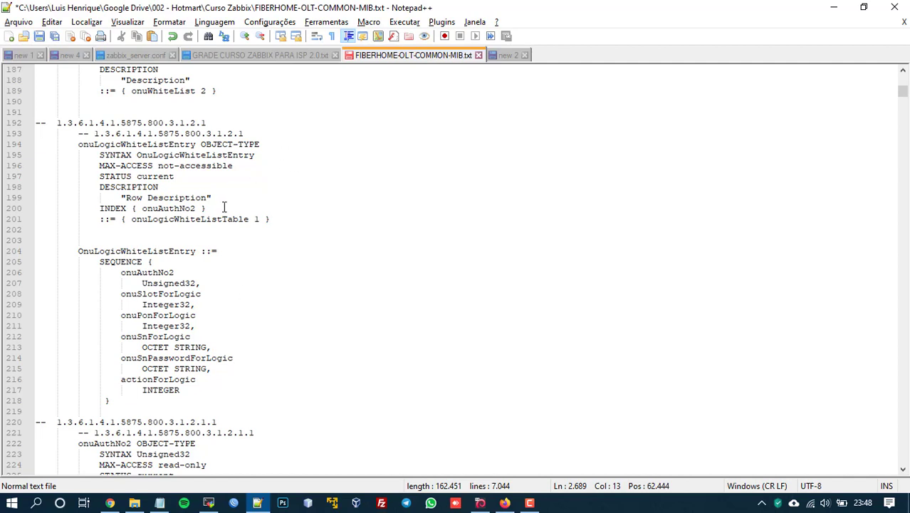
- Search the MIB file for "card" and examine the ftthPerformanceCardEnableTable entry
click(226, 229)
key(ctrl+f)
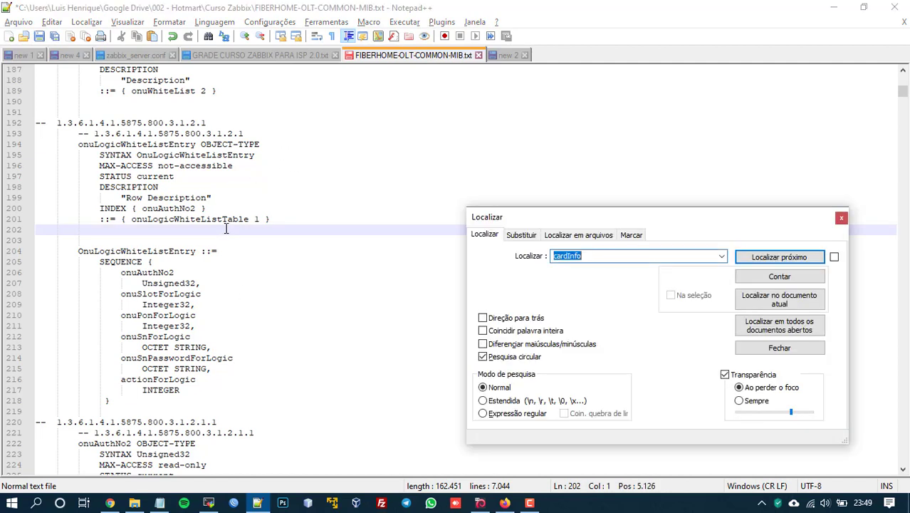
text(c)
key(Return)
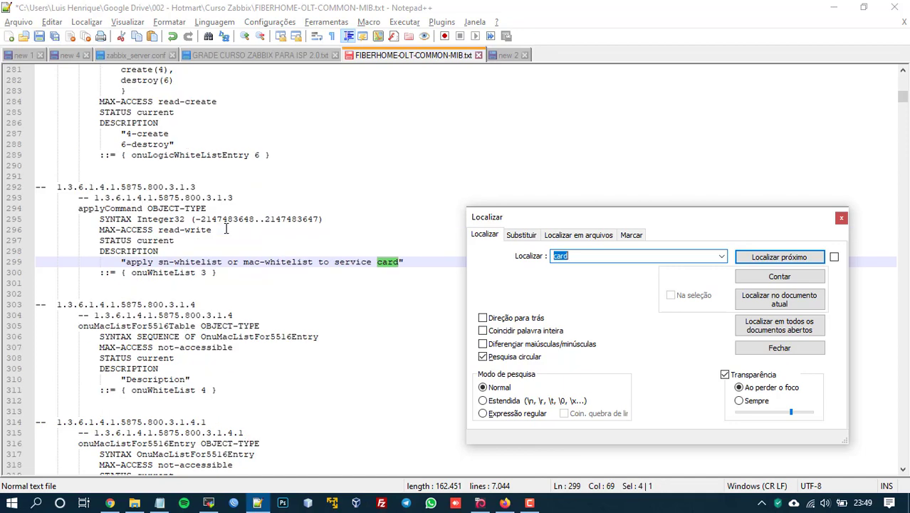
click(762, 257)
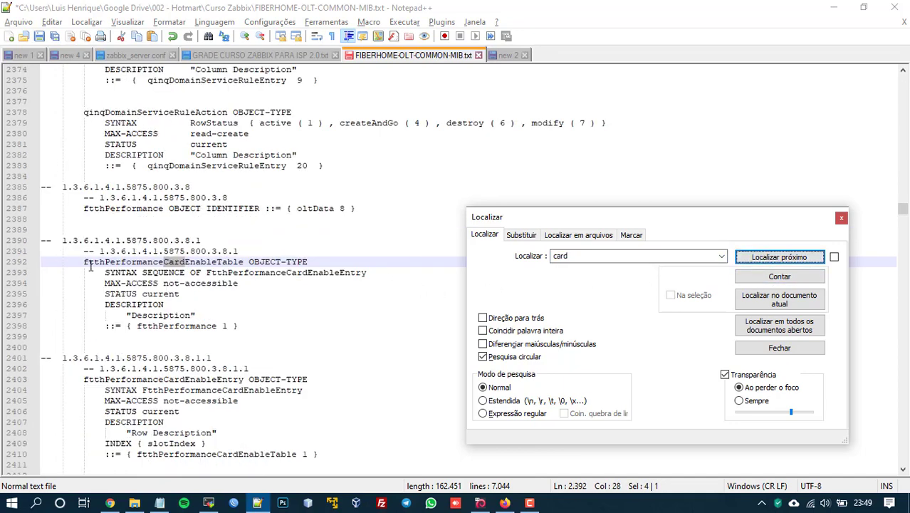
drag(83, 261, 237, 261)
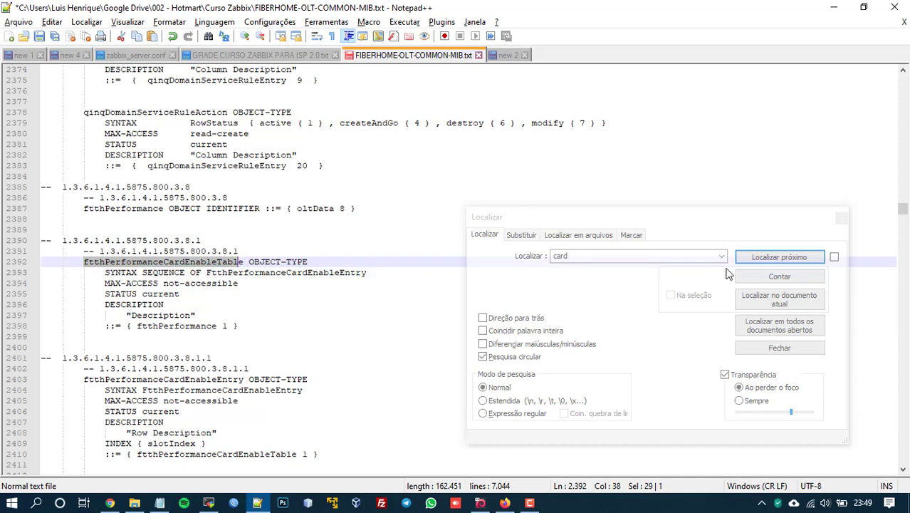
- Go through the following "card" matches up to the cardInfo object identifier under systemInfo
click(777, 259)
click(777, 259)
click(776, 259)
click(778, 260)
click(778, 261)
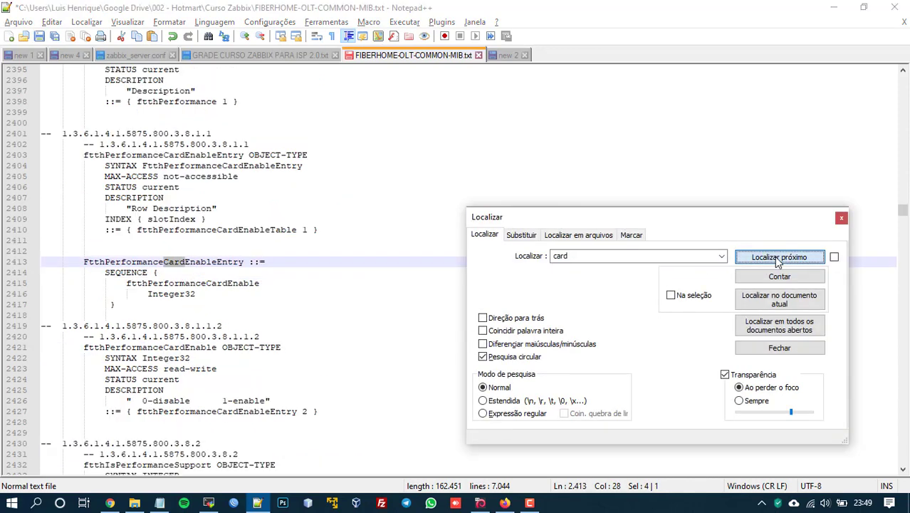
click(777, 261)
click(778, 261)
click(778, 260)
click(778, 261)
click(778, 261)
click(778, 261)
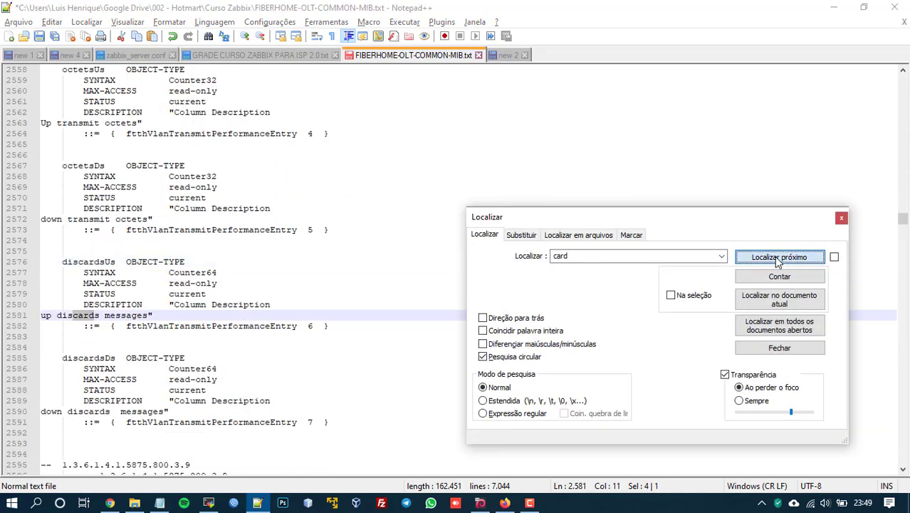
click(778, 261)
click(778, 261)
- Advance to the cardInfoTable match and select the cardInfo OID 1.3.6.1.4.1.5875.800.3.9.2 for copying
click(778, 261)
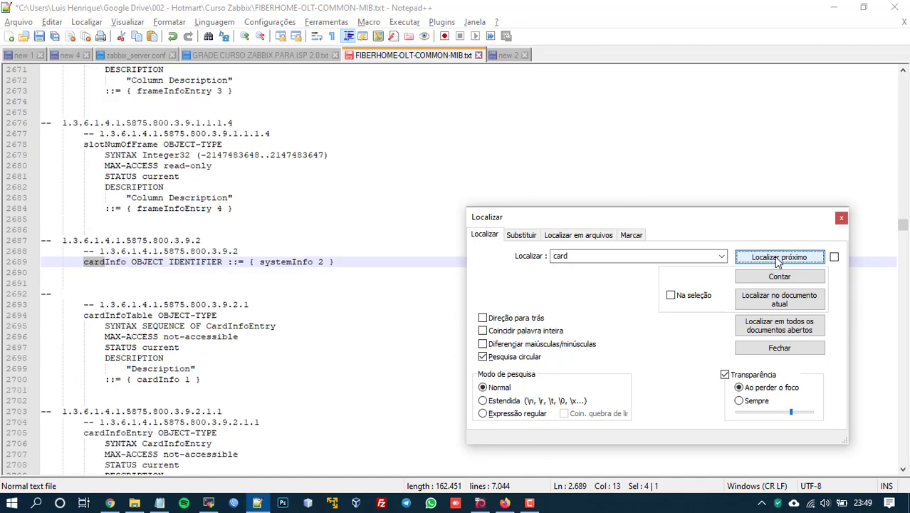
click(778, 260)
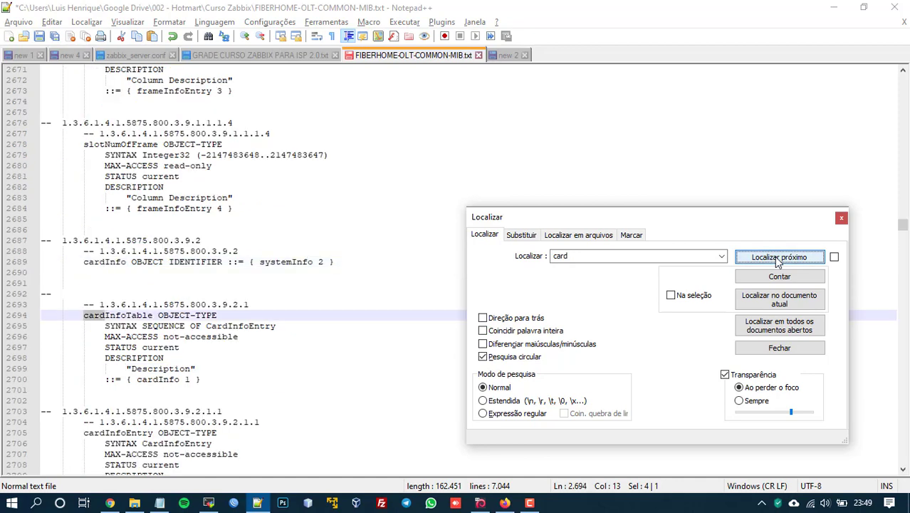
drag(633, 218, 650, 92)
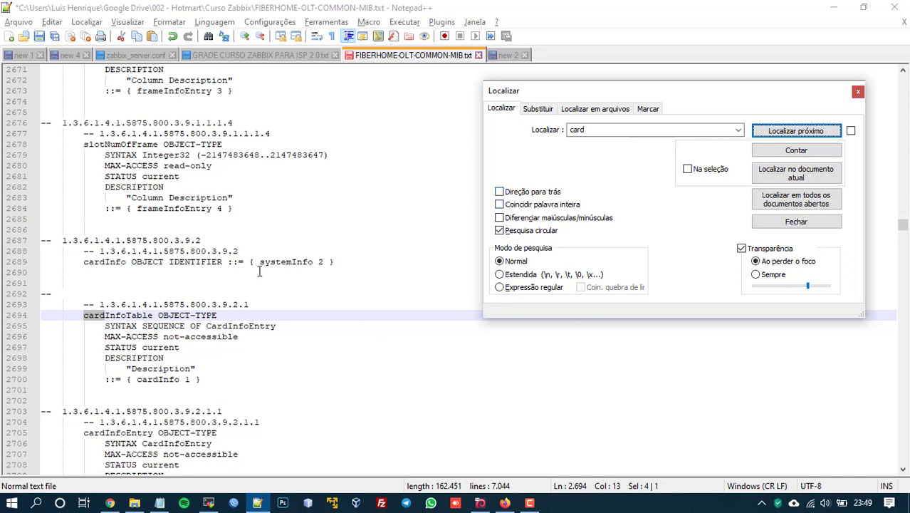
drag(85, 262, 127, 269)
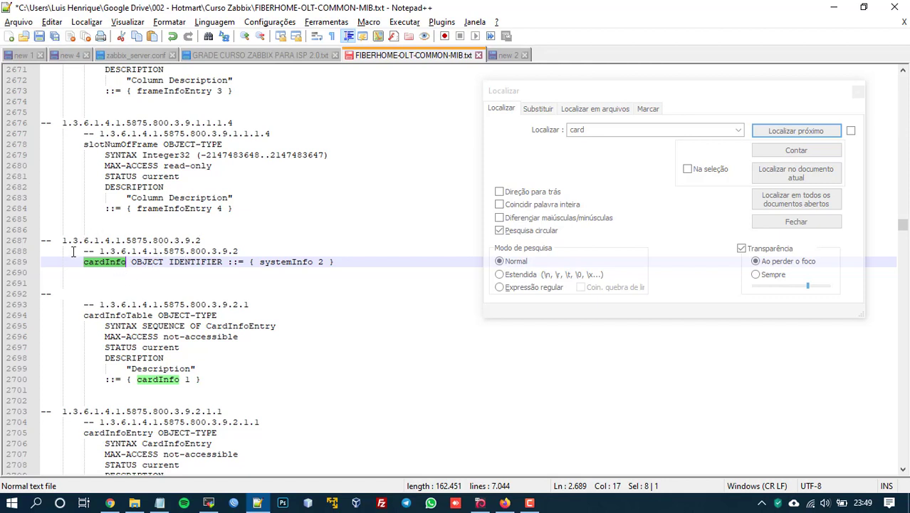
drag(62, 240, 203, 241)
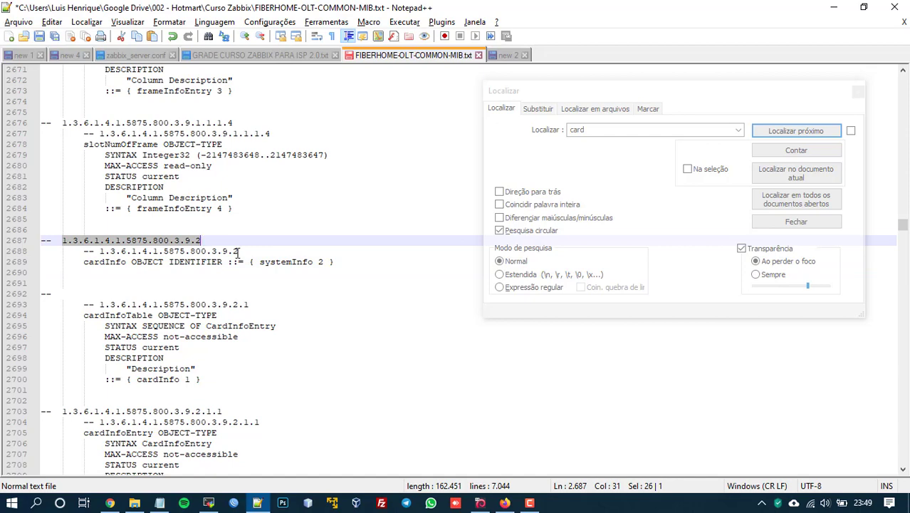
- Switch to MobaXterm and rerun the previous snmpwalk on 10.10.70.2 with the OID 1.3.6.1.4.1.5875.800.3.9.2 appended
click(211, 504)
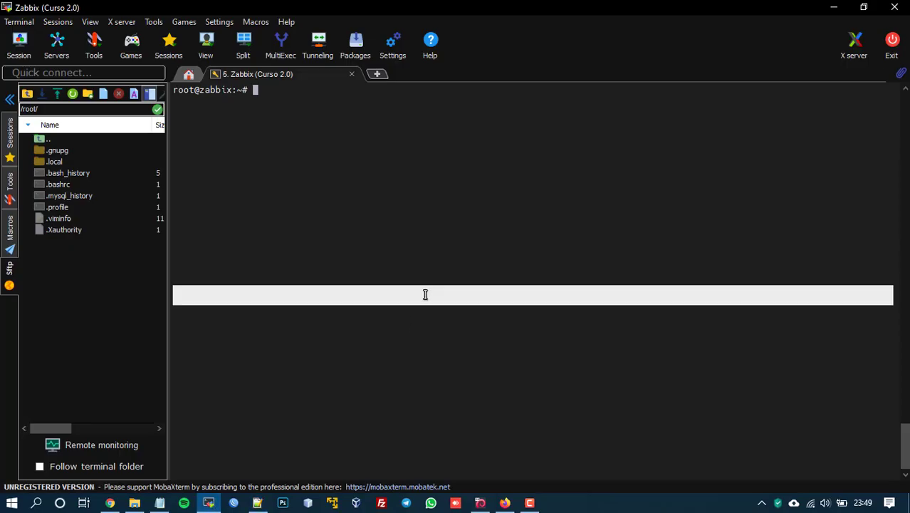
key(Up)
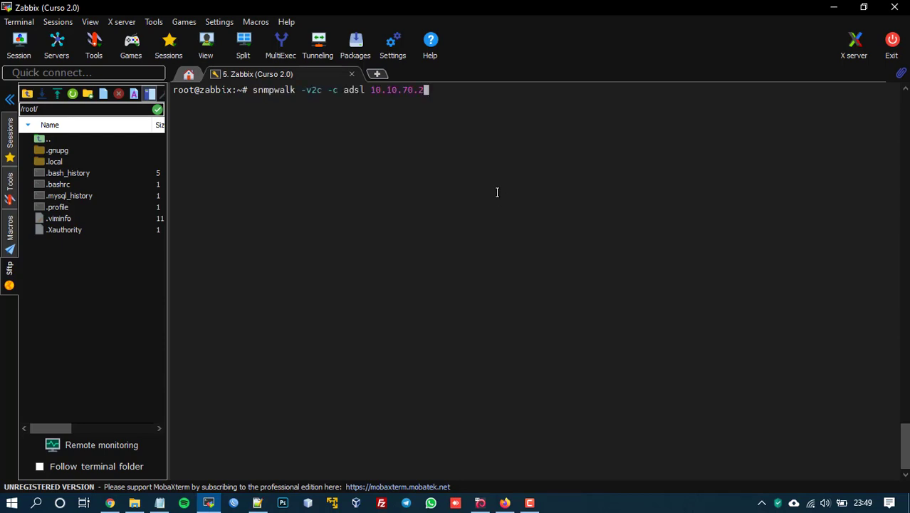
right_click(497, 191)
click(481, 328)
key(alt+Tab)
key(alt+Tab)
right_click(471, 165)
key(Return)
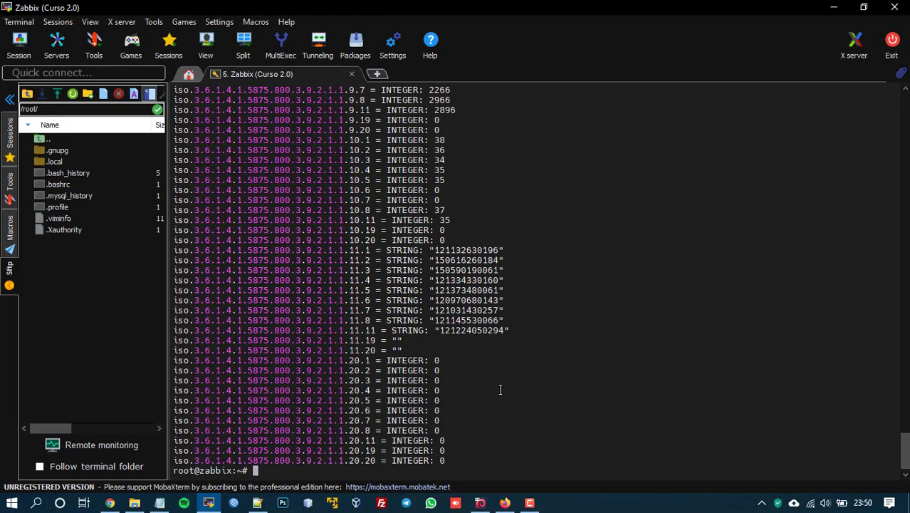
- Go back to the start of the snmpwalk output and examine the version strings returned under index 3
scroll(456, 402, up, 20)
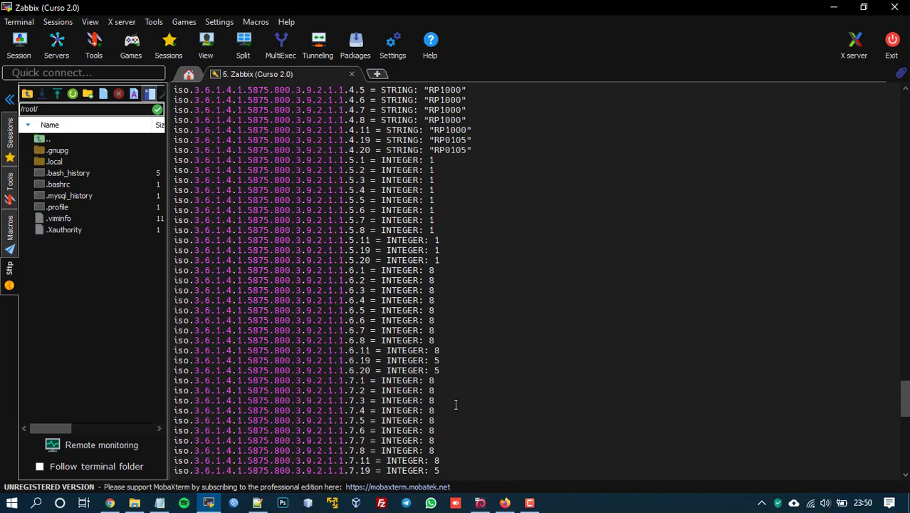
scroll(456, 404, up, 11)
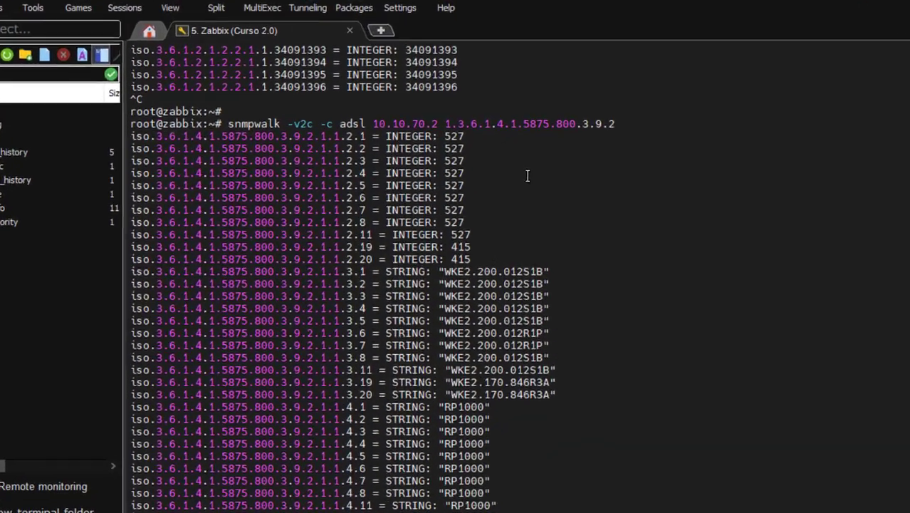
scroll(640, 157, down, 1)
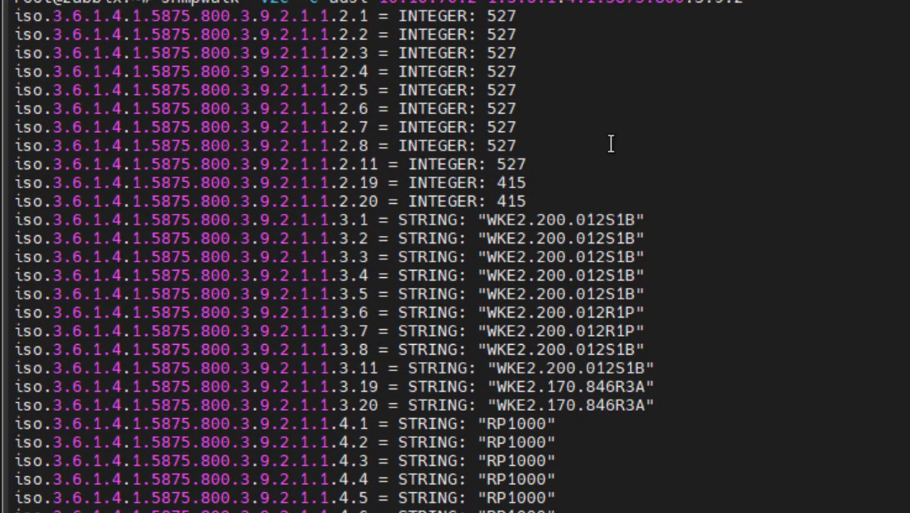
drag(493, 219, 641, 218)
scroll(642, 218, down, 1)
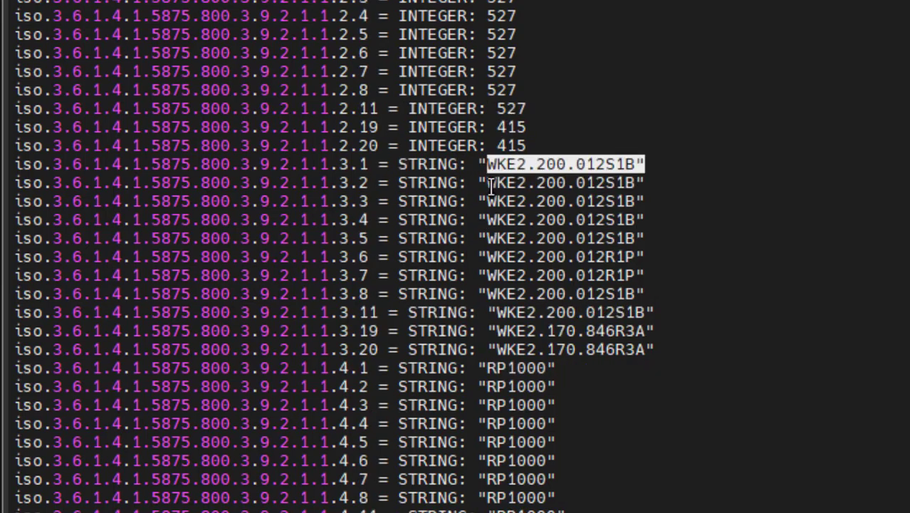
drag(489, 183, 633, 183)
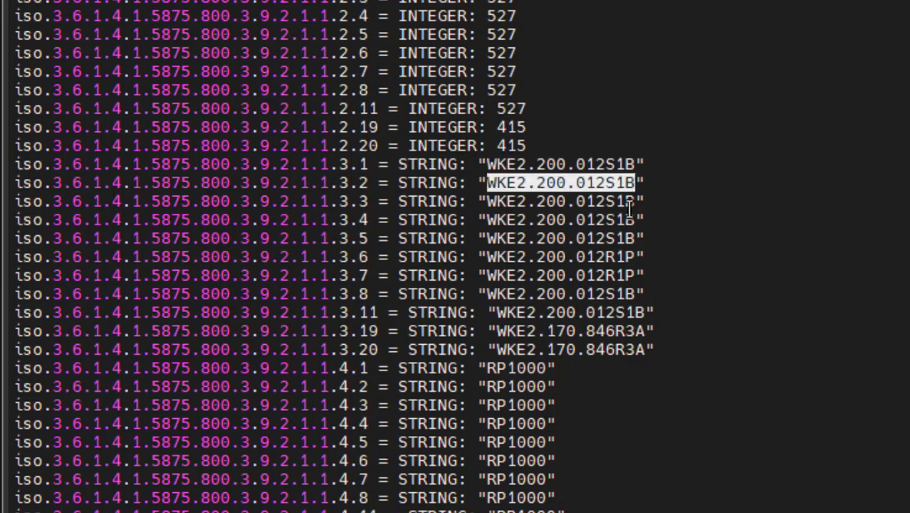
scroll(629, 207, down, 1)
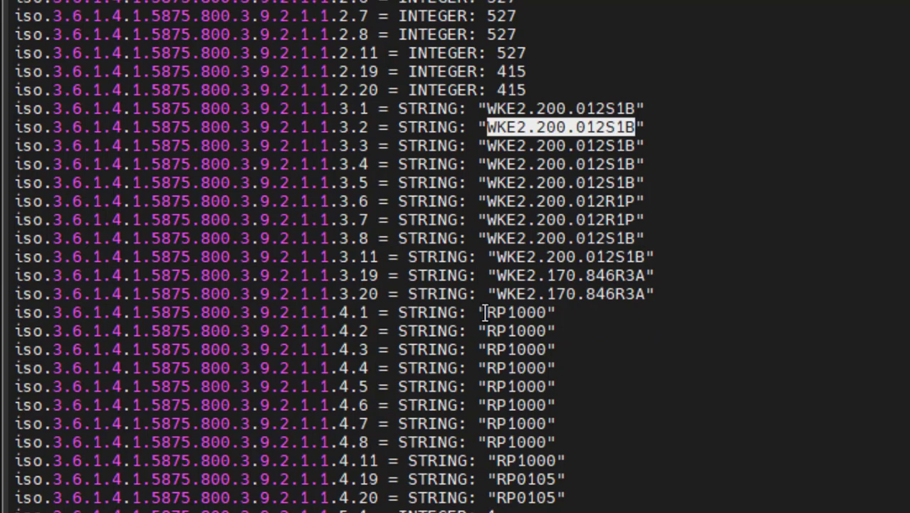
- Compare the per-slot string values under index 4 with those under index 3 in the walk output
drag(480, 314, 547, 314)
scroll(548, 313, down, 1)
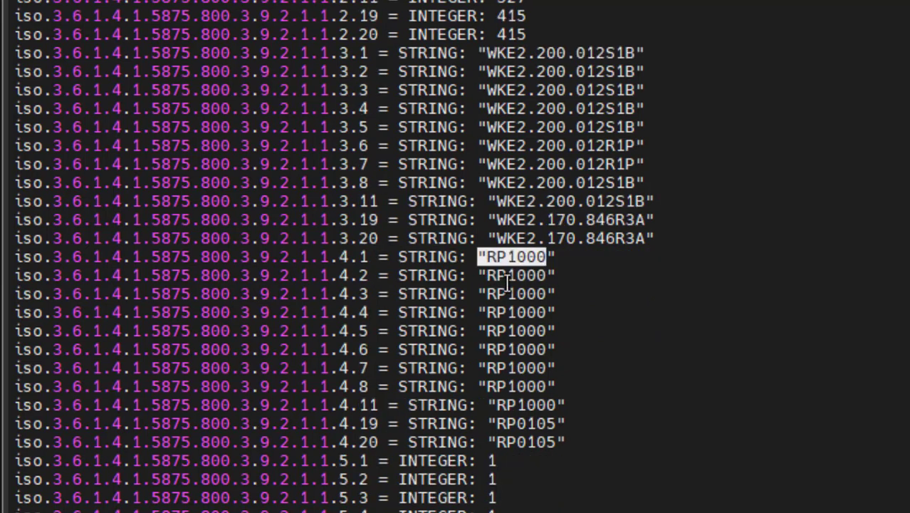
drag(489, 273, 516, 274)
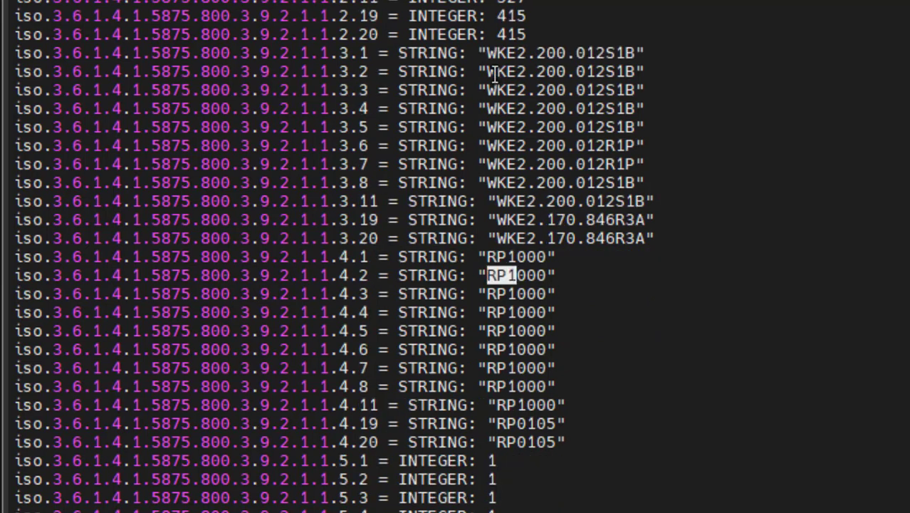
drag(493, 73, 634, 71)
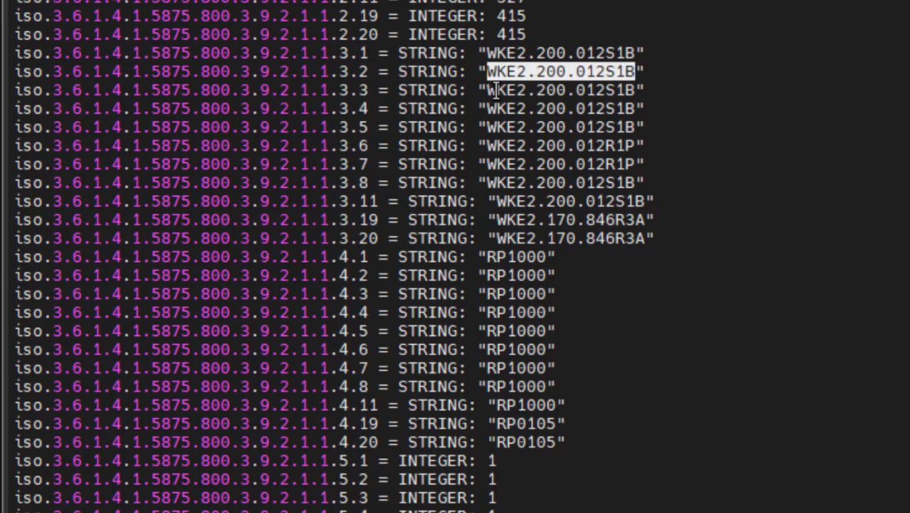
drag(489, 90, 646, 90)
scroll(630, 142, down, 2)
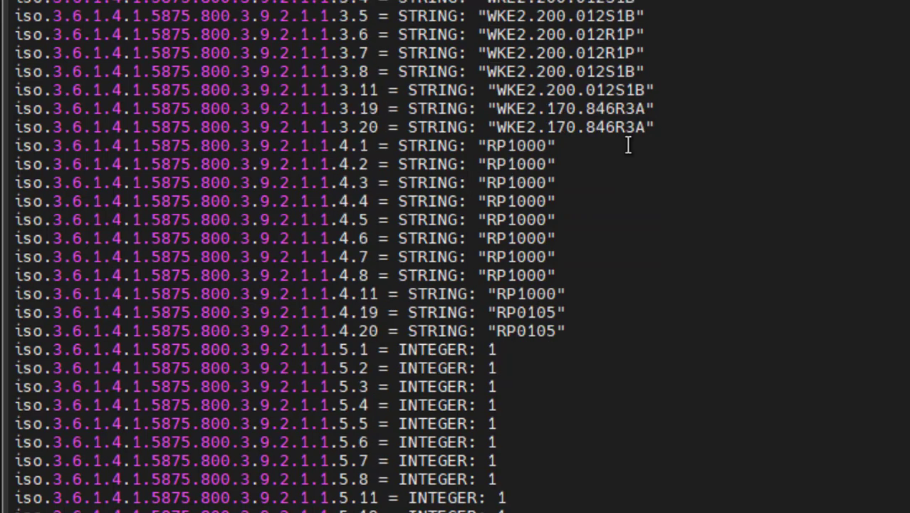
double_click(503, 147)
double_click(526, 165)
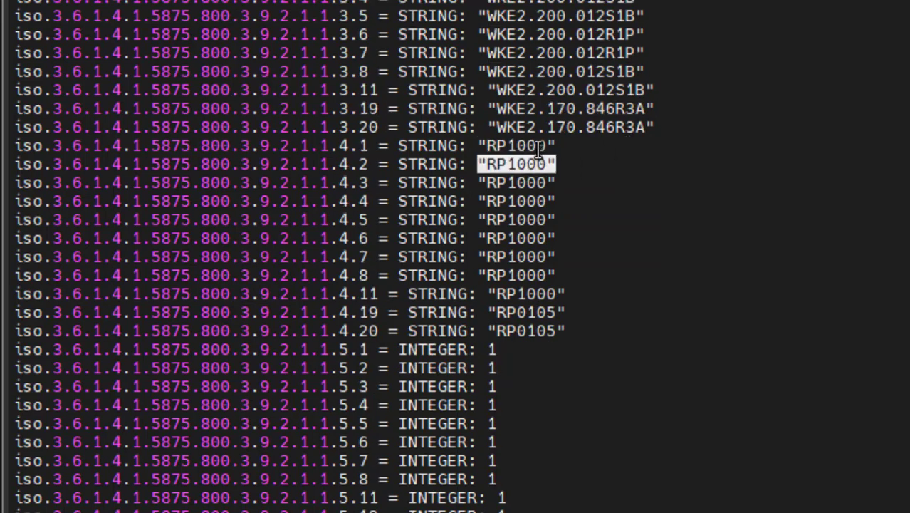
double_click(530, 184)
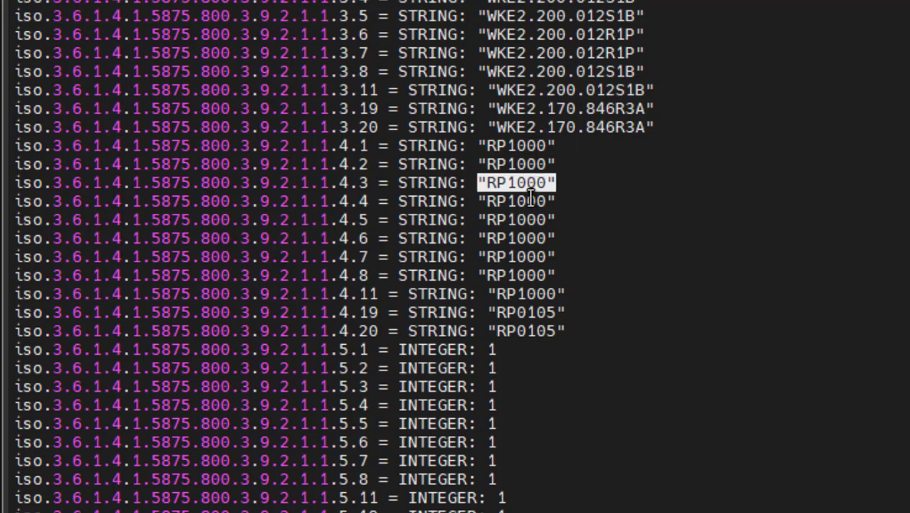
double_click(531, 201)
double_click(534, 220)
- Look through the remaining card values from index 5 to index 20, then return to the beginning of the output
scroll(539, 214, down, 12)
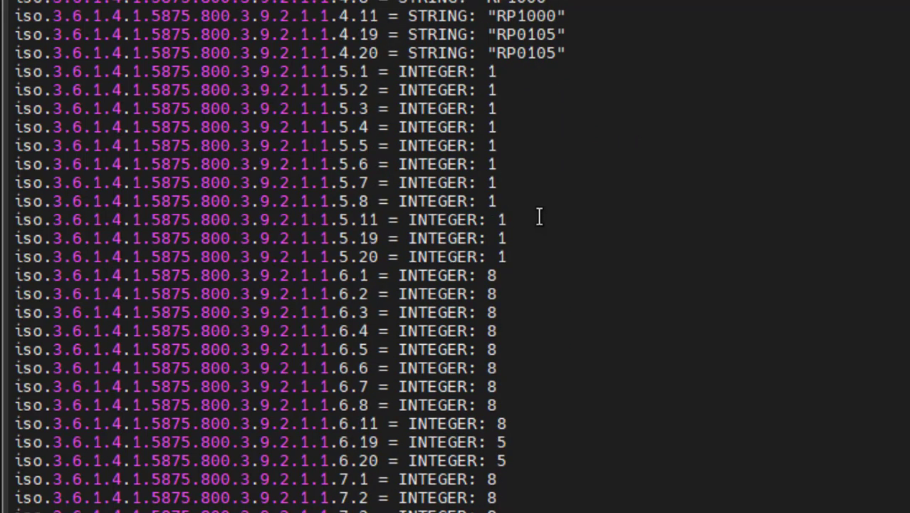
scroll(539, 211, down, 9)
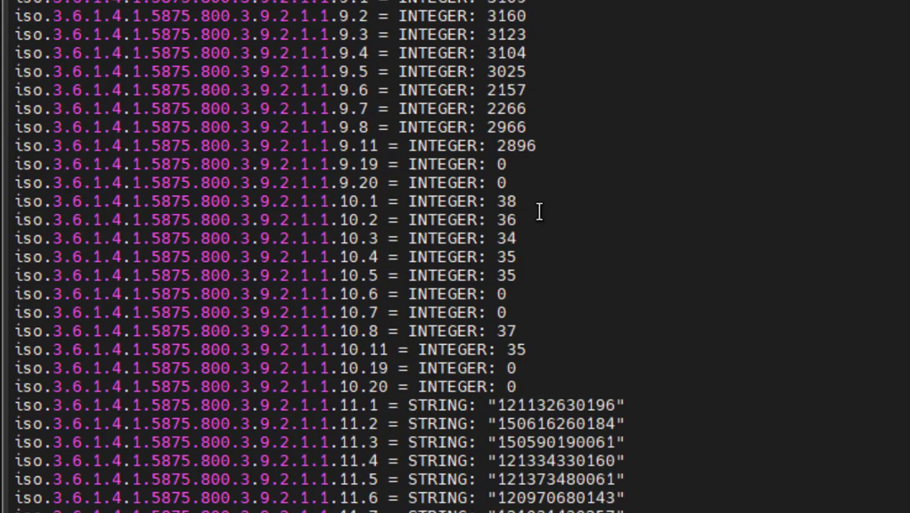
scroll(537, 221, down, 3)
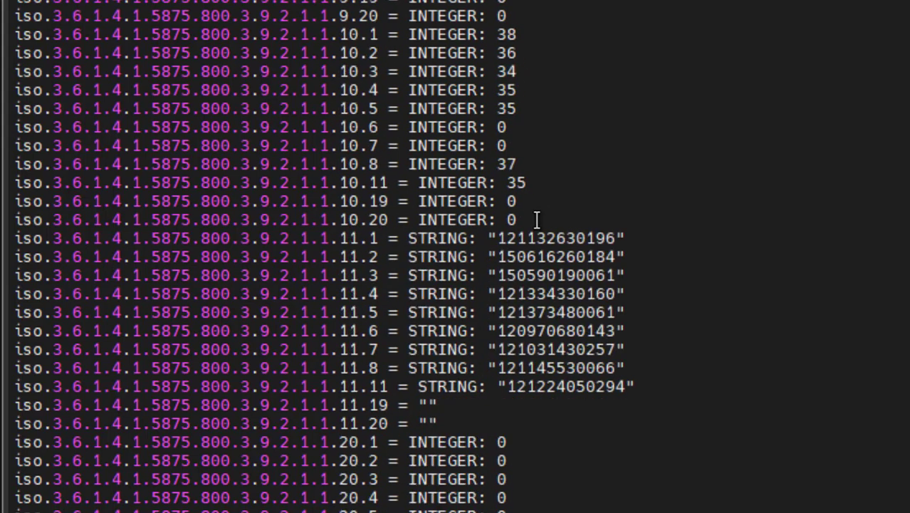
scroll(522, 212, up, 20)
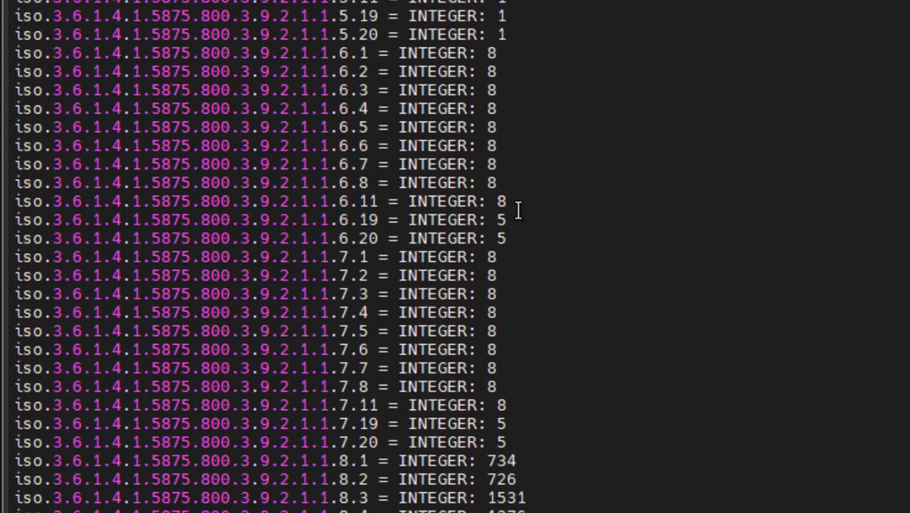
scroll(519, 210, up, 4)
scroll(519, 210, up, 6)
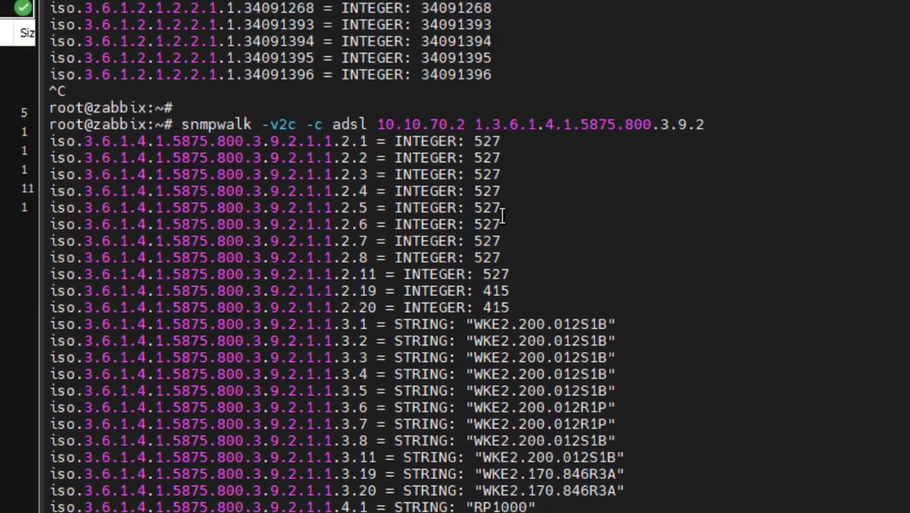
scroll(518, 210, down, 3)
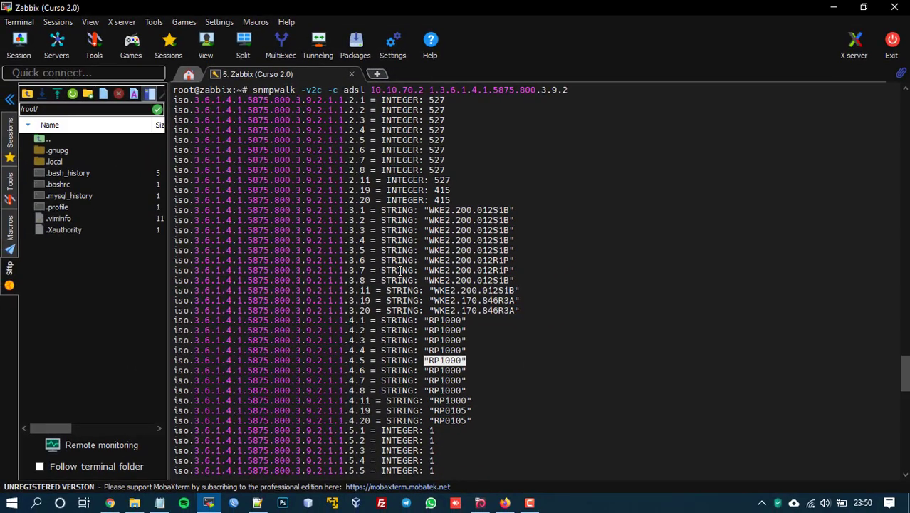
- Switch to Notepad++, close the search dialog and select the cardInfoTable OID 1.3.6.1.4.1.5875.800.3.9.2.1
click(256, 511)
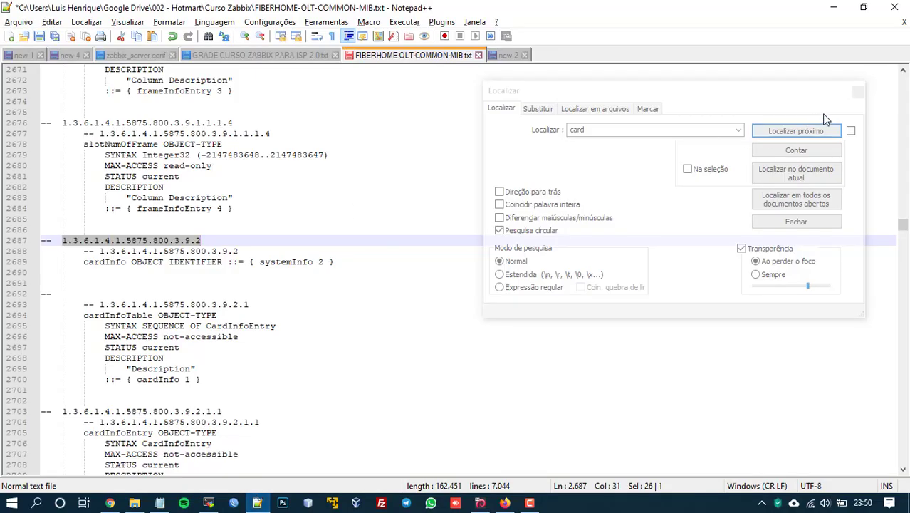
click(858, 92)
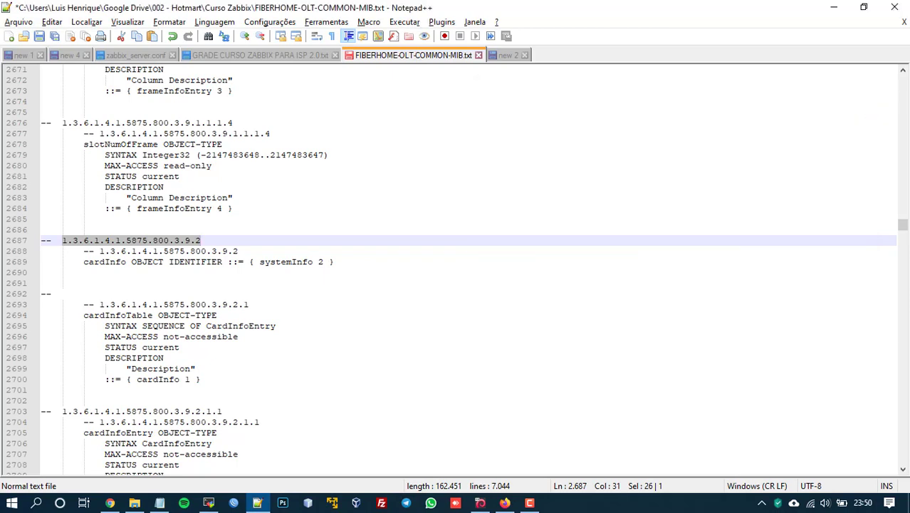
key(alt+Tab)
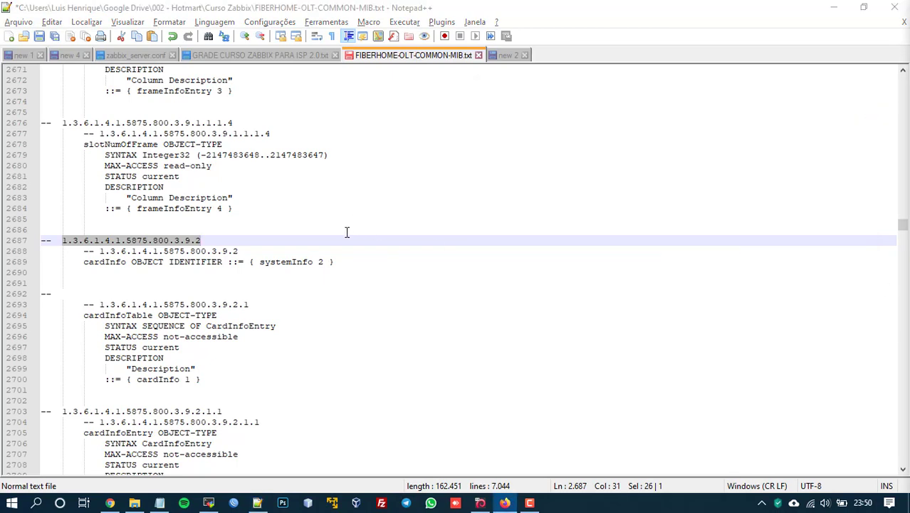
scroll(295, 222, down, 2)
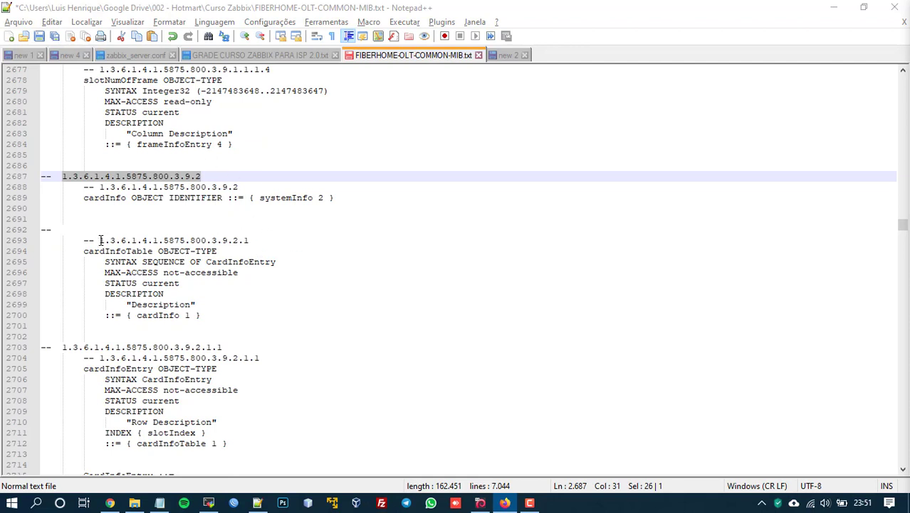
drag(100, 240, 272, 240)
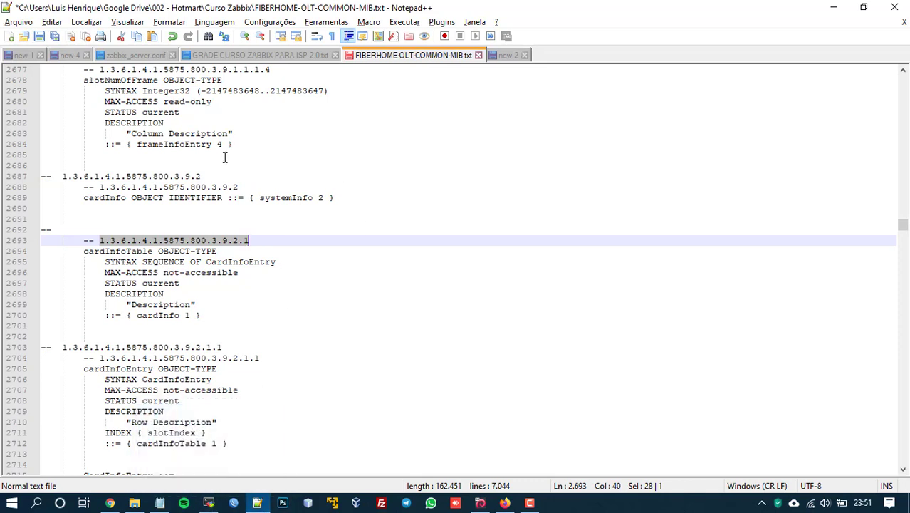
- Highlight the parent cardInfo OID 1.3.6.1.4.1.5875.800.3.9.2 on line 2687 to review its numbering
click(218, 176)
drag(62, 176, 206, 175)
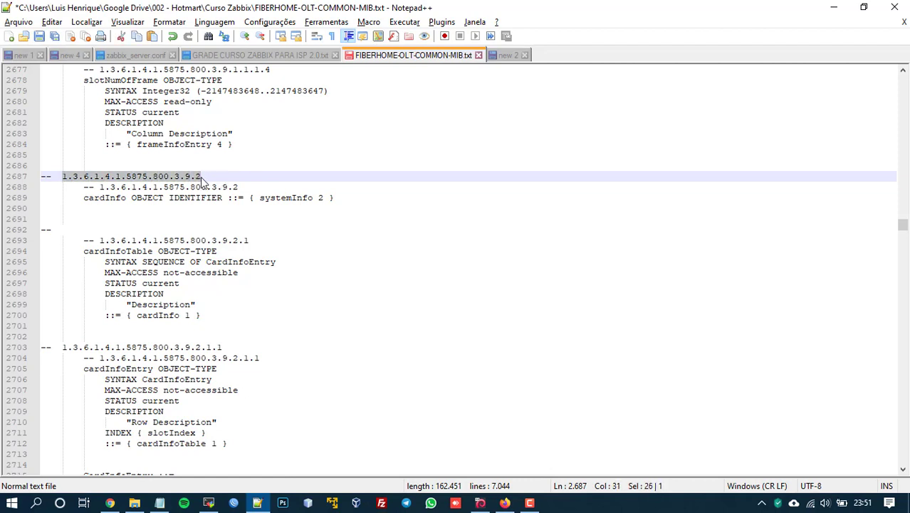
click(207, 176)
click(62, 176)
drag(62, 176, 207, 176)
click(209, 176)
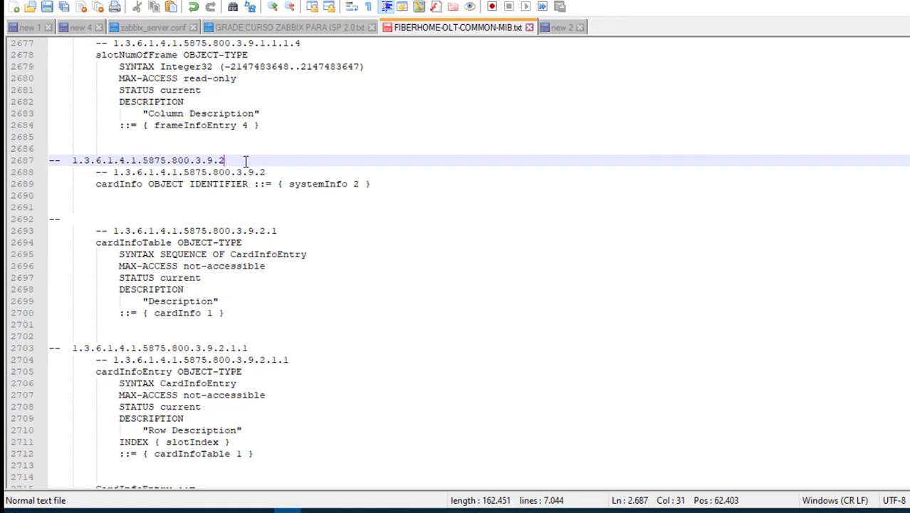
- Compare the cardInfo OID with the cardInfoTable OID, highlighting the added ".1" suffix and the complete table OID on line 2693
mouse_move(107, 105)
mouse_down()
mouse_move(307, 105)
mouse_move(307, 120)
mouse_up()
click(250, 105)
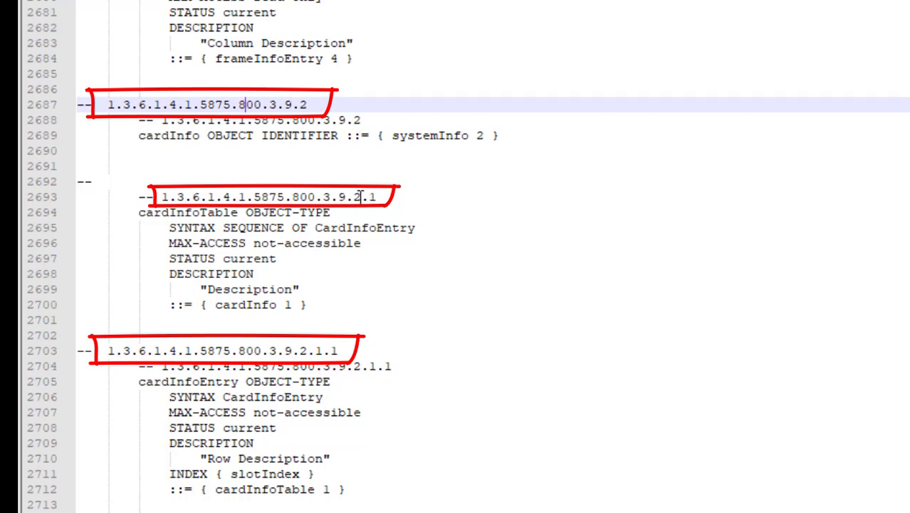
drag(363, 198, 376, 198)
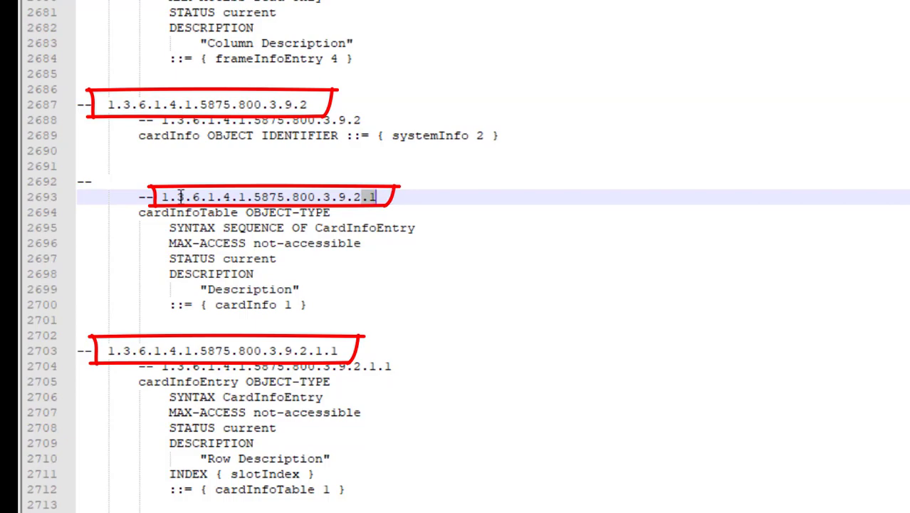
mouse_move(162, 197)
mouse_down()
mouse_move(320, 187)
mouse_move(378, 197)
mouse_up()
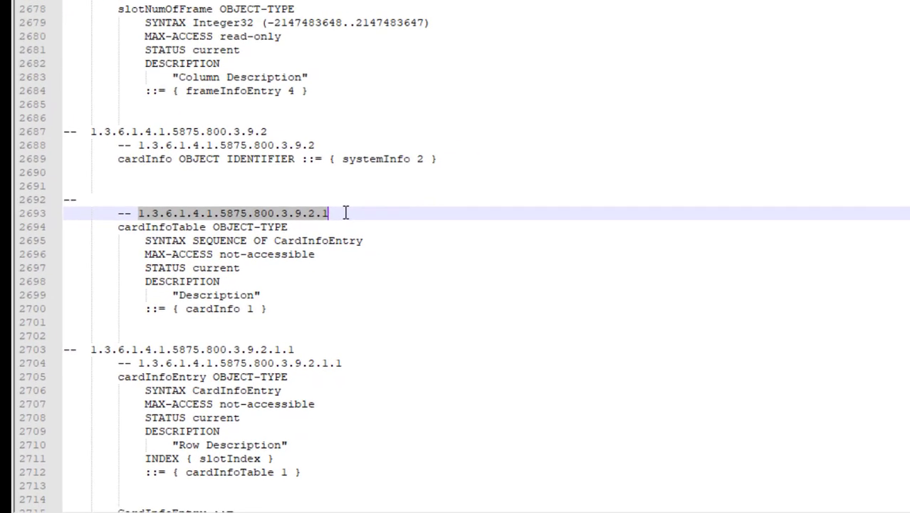
- Switch to MobaXterm, rerun the snmpwalk on the cardInfoTable OID 1.3.6.1.4.1.5875.800.3.9.2.1 and review its output from the end back to the start
click(209, 503)
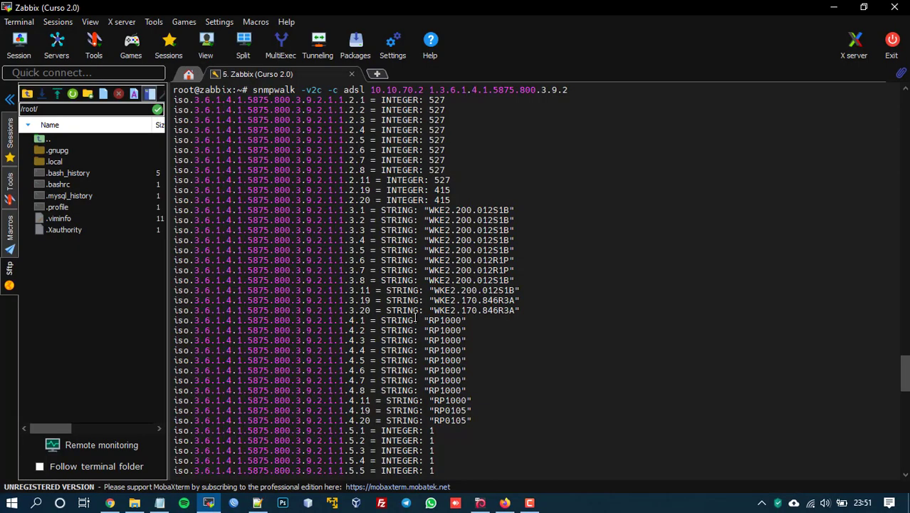
key(ctrl+l)
key(Up)
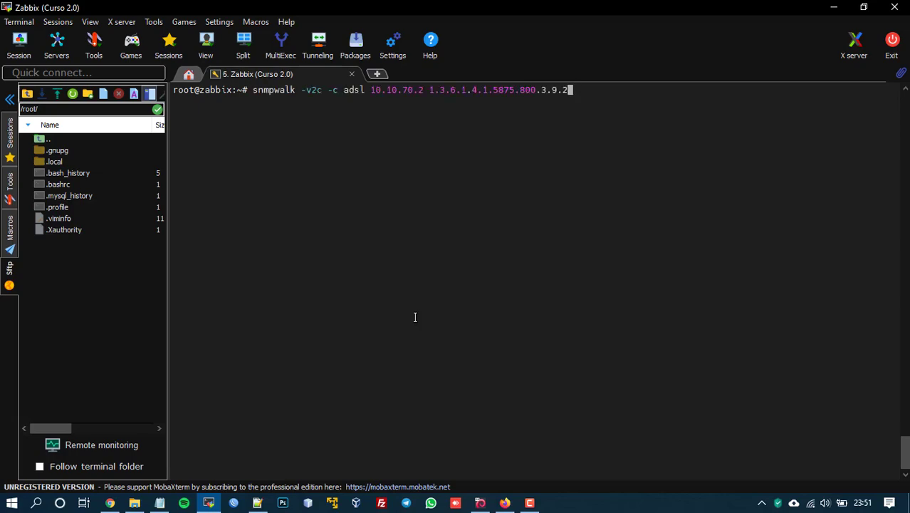
text(.1)
key(Return)
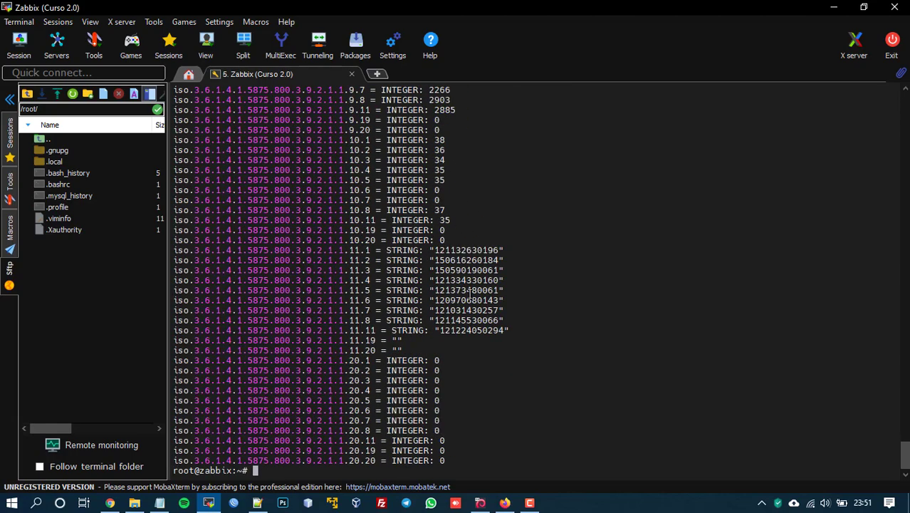
scroll(469, 291, up, 20)
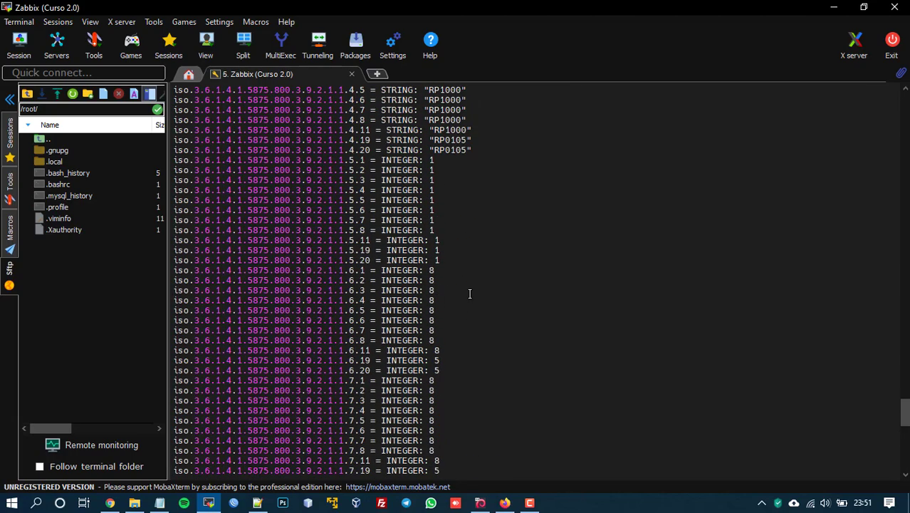
scroll(469, 291, up, 6)
- Switch to Notepad++ and review the CardInfoEntry sequence, highlighting the whole block, cardHardwareVersion and cardStatus
key(alt+Tab)
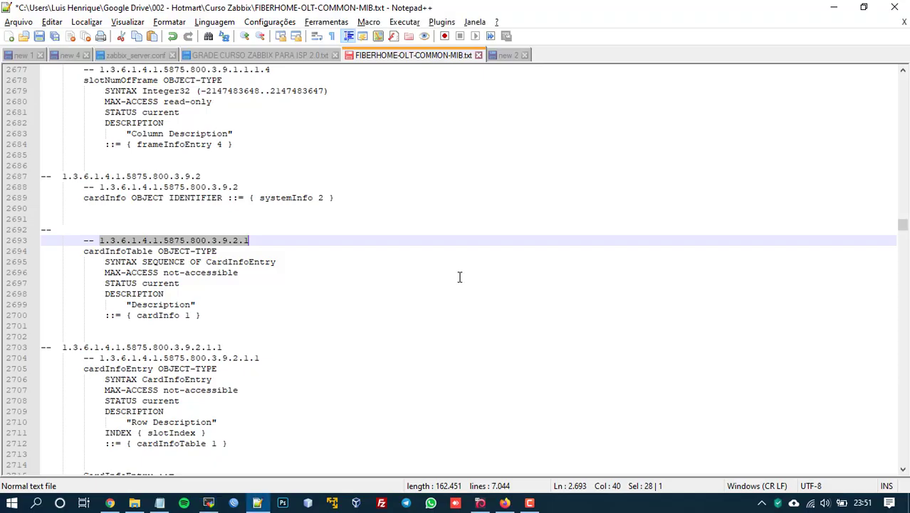
scroll(428, 242, down, 2)
scroll(397, 206, down, 7)
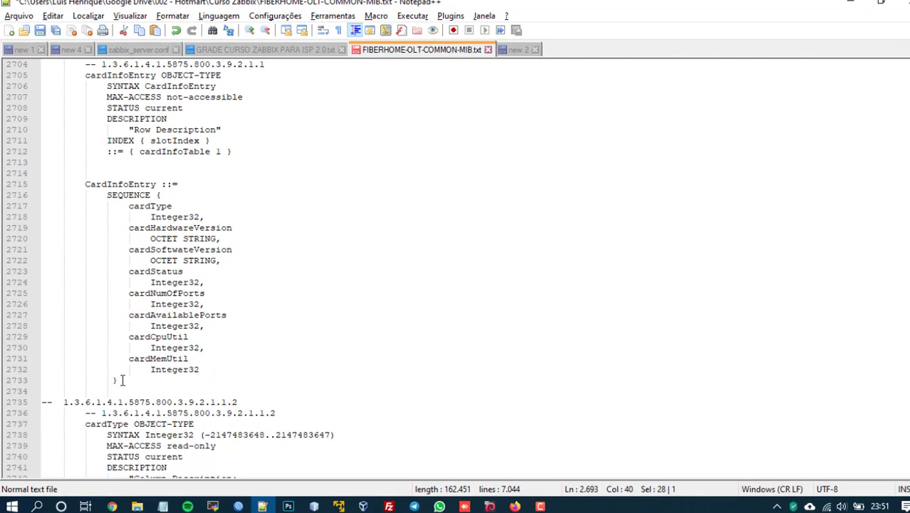
drag(122, 381, 88, 175)
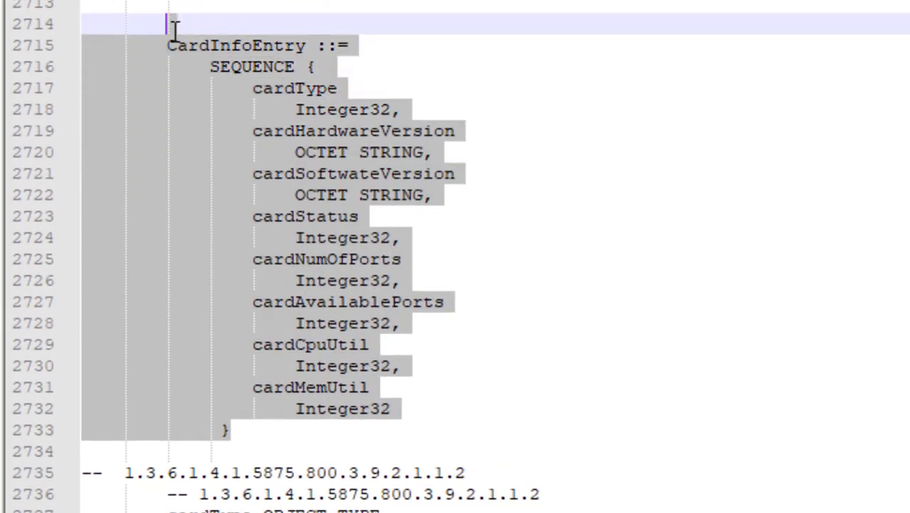
click(399, 193)
click(305, 72)
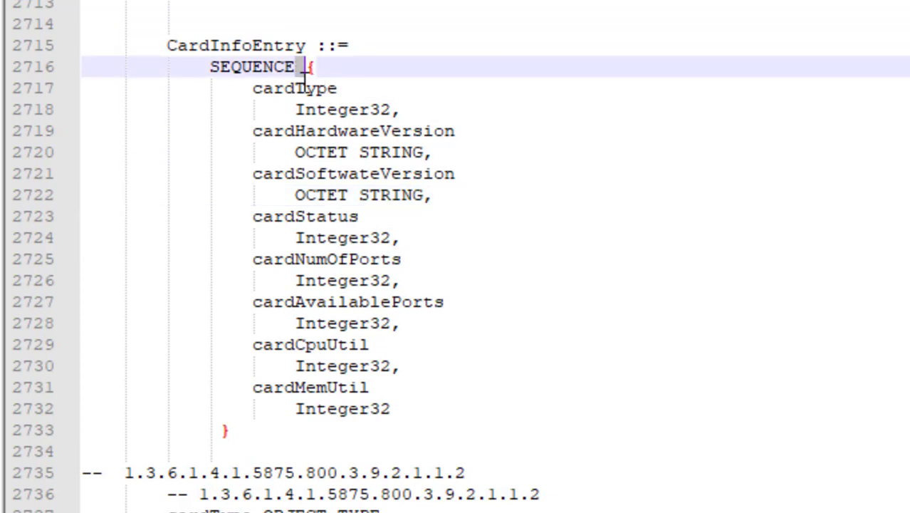
double_click(349, 132)
double_click(320, 217)
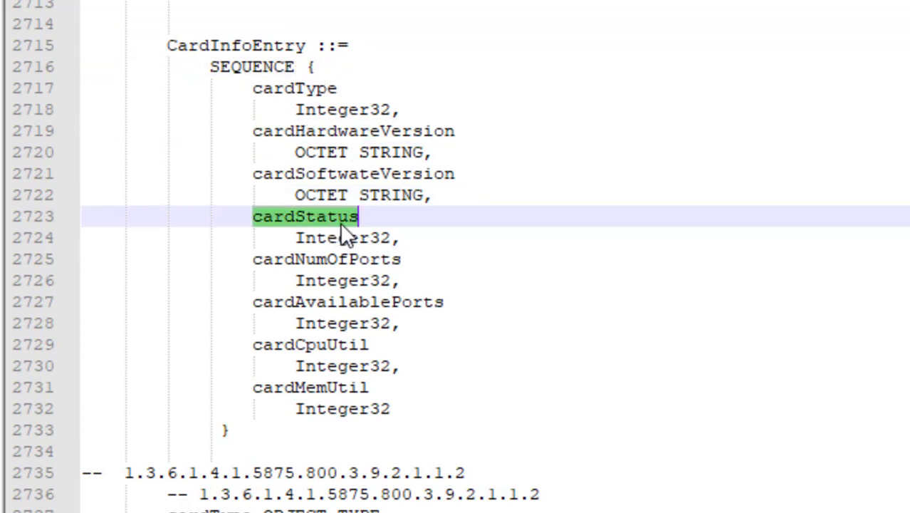
- Highlight cardType in the CardInfoEntry list and copy its OID 1.3.6.1.4.1.5875.800.3.9.2.1.1.2 from line 2736
scroll(423, 195, down, 1)
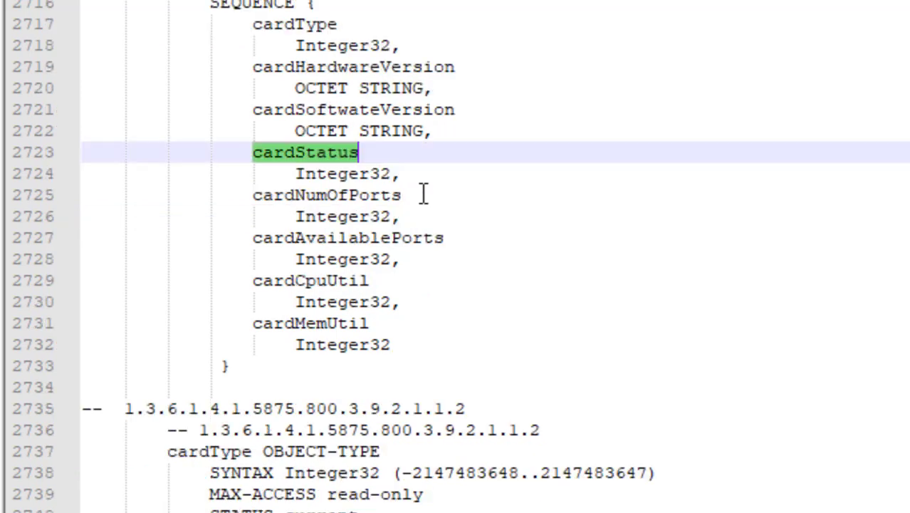
double_click(255, 65)
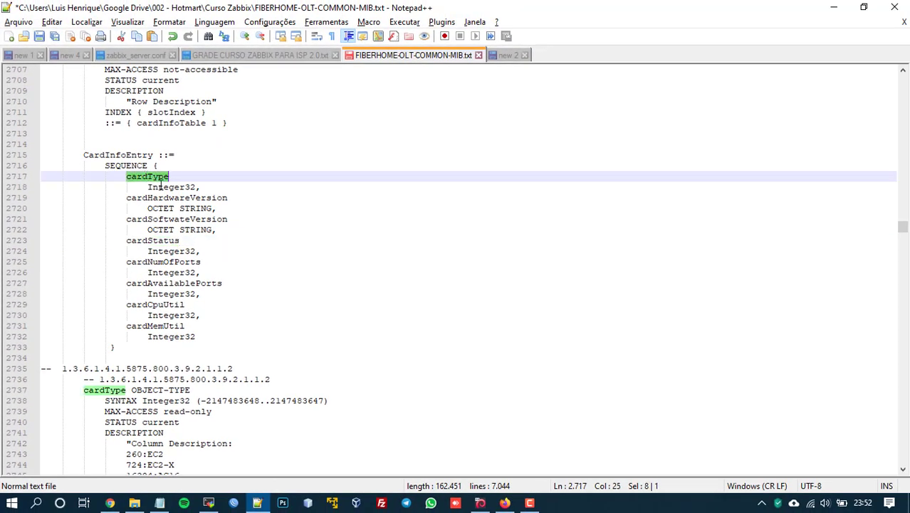
drag(100, 316, 273, 316)
key(ctrl+c)
- Switch to MobaXterm, clear the terminal and run the snmpwalk on 10.10.70.2 with the cardType OID 1.3.6.1.4.1.5875.800.3.9.2.1.1.2
click(209, 503)
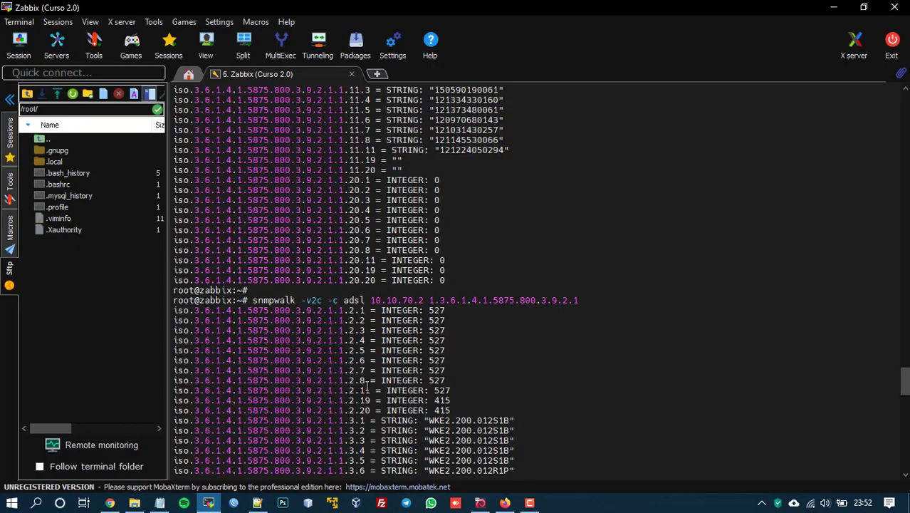
key(ctrl+l)
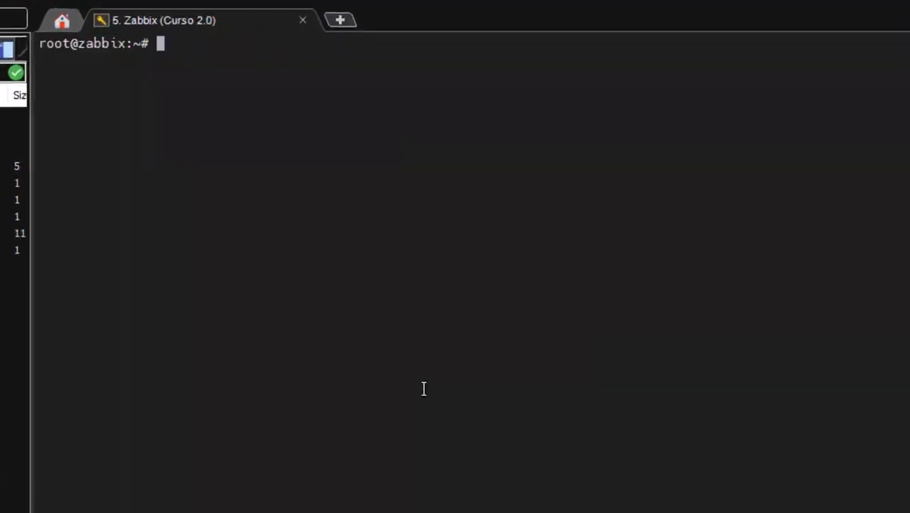
key(Up)
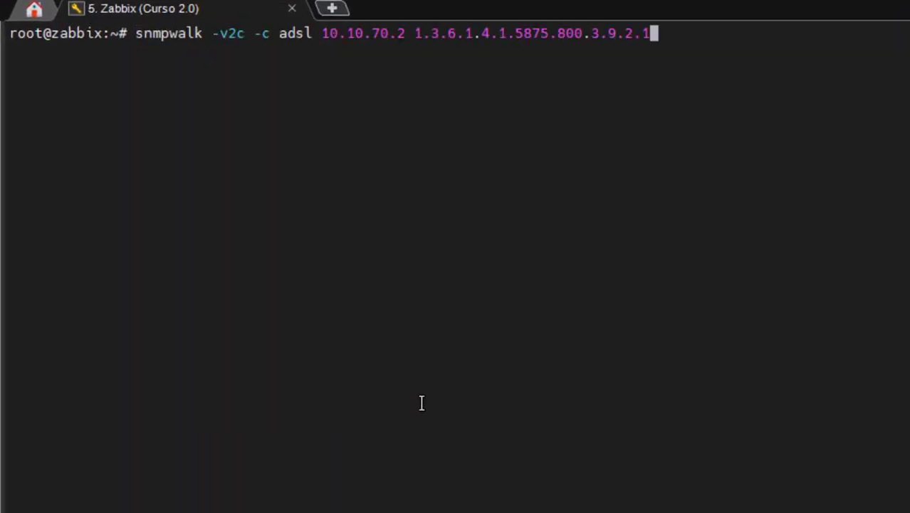
key(BackSpace)
key(BackSpace)
key(BackSpace)
key(BackSpace)
key(BackSpace)
key(BackSpace)
key(BackSpace)
key(BackSpace)
key(BackSpace)
key(BackSpace)
key(BackSpace)
key(BackSpace)
key(BackSpace)
key(BackSpace)
key(BackSpace)
key(BackSpace)
key(BackSpace)
key(BackSpace)
key(BackSpace)
key(BackSpace)
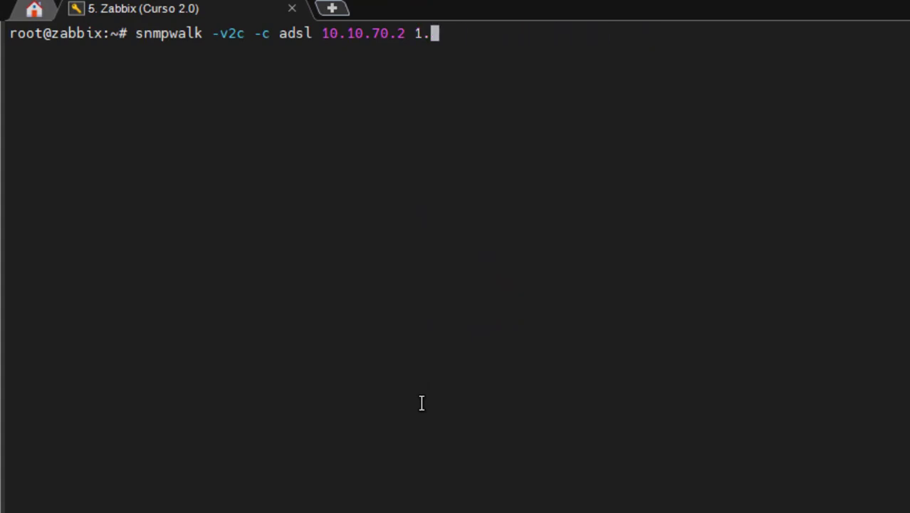
right_click(419, 319)
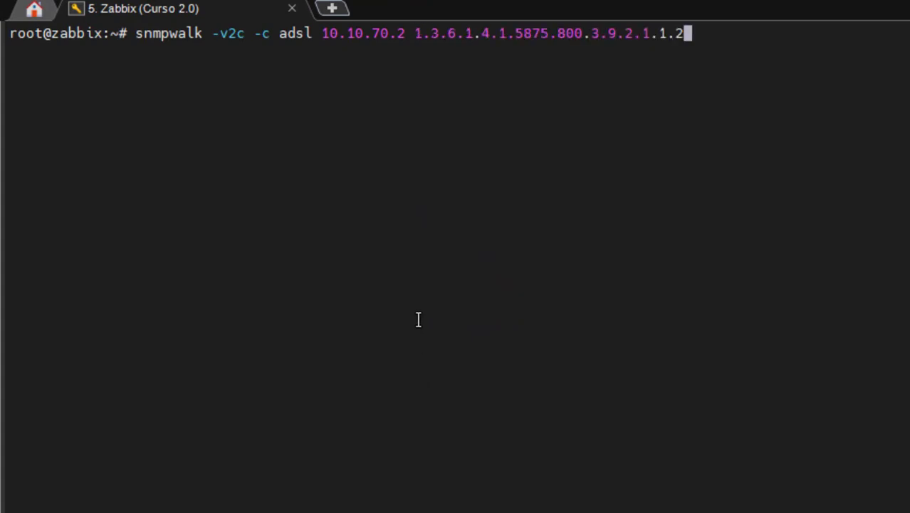
key(Return)
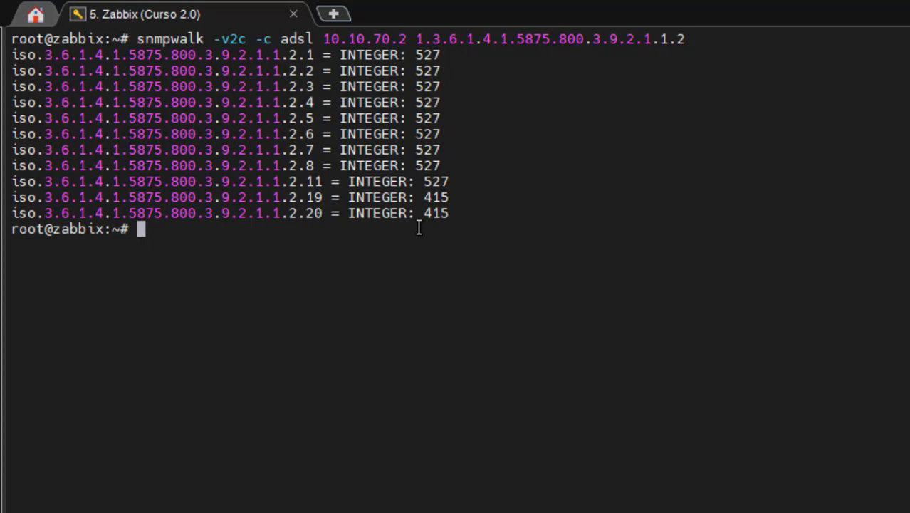
- Outline the shared OID prefix and the card index column in red on a screen capture of the output, and discard the capture
key(Print)
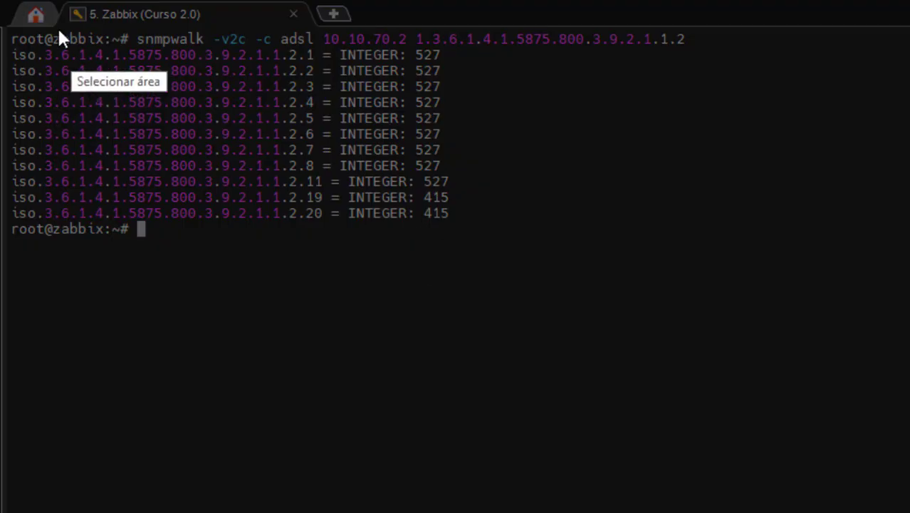
mouse_move(1, 0)
mouse_down()
mouse_move(653, 339)
mouse_move(765, 306)
mouse_up()
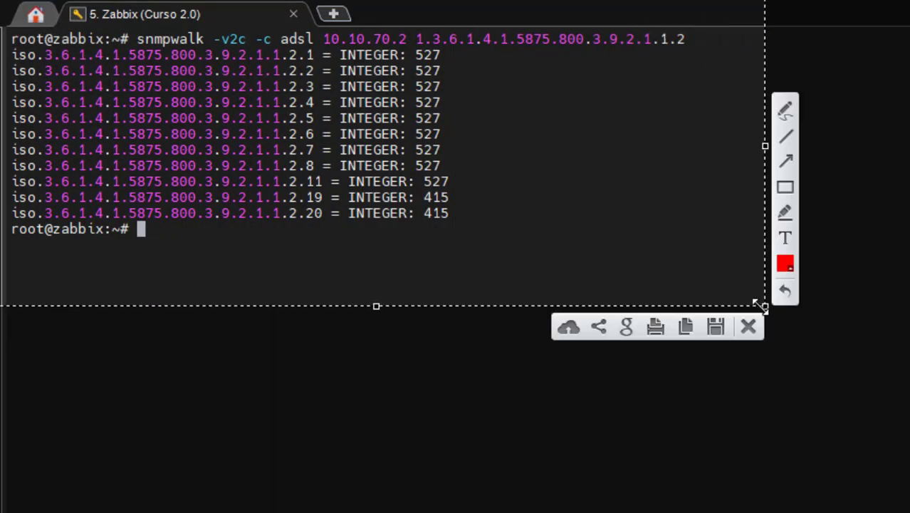
click(787, 188)
mouse_move(7, 44)
mouse_down()
mouse_move(55, 112)
mouse_move(281, 193)
mouse_move(303, 221)
mouse_up()
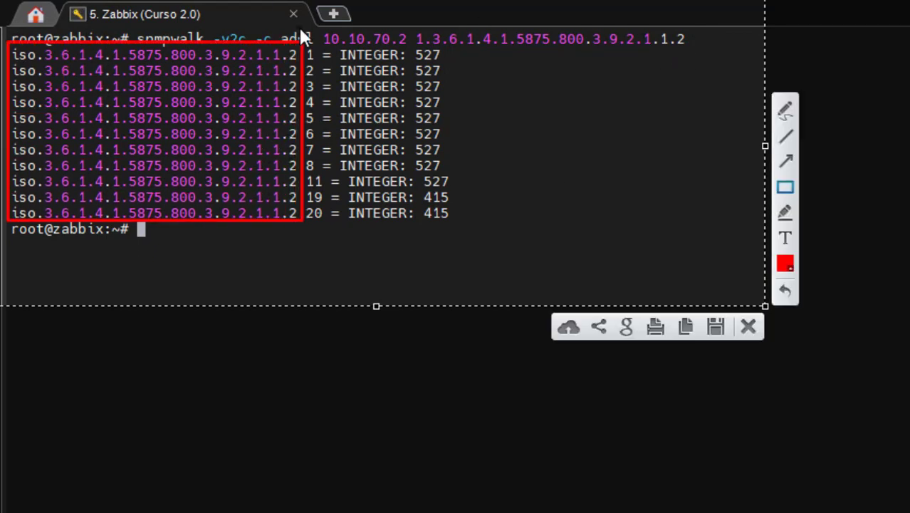
click(785, 187)
mouse_move(291, 6)
mouse_down()
mouse_move(314, 184)
mouse_move(333, 258)
mouse_move(335, 250)
mouse_up()
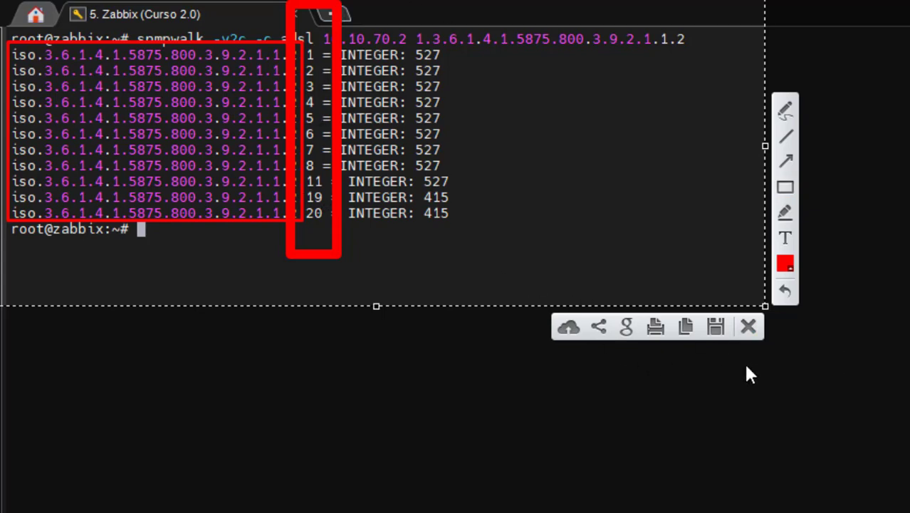
click(748, 330)
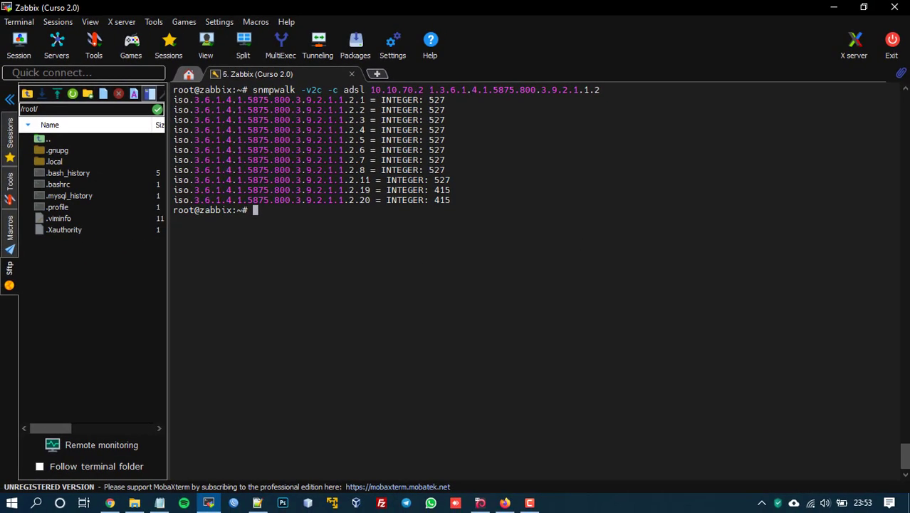
- Switch to Zabbix in Chrome and start a new discovery rule in Template FiberHome Dzset
click(113, 503)
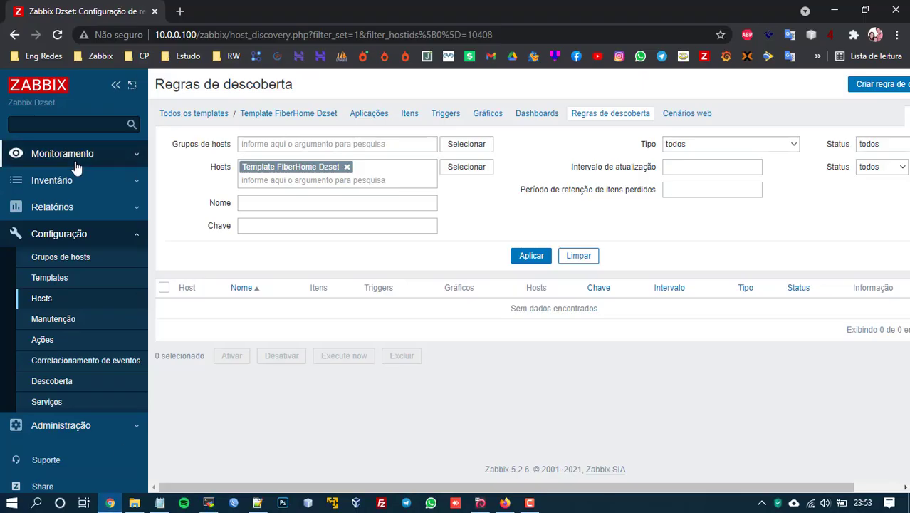
click(76, 281)
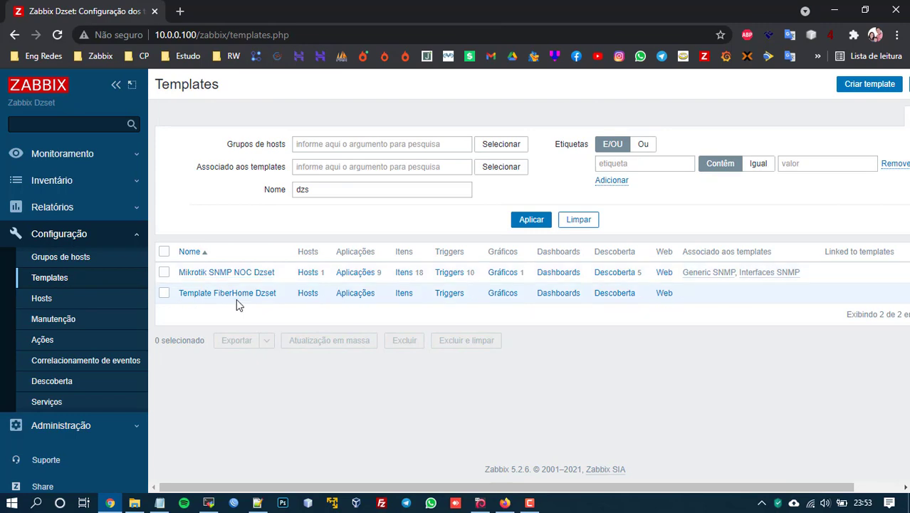
click(626, 302)
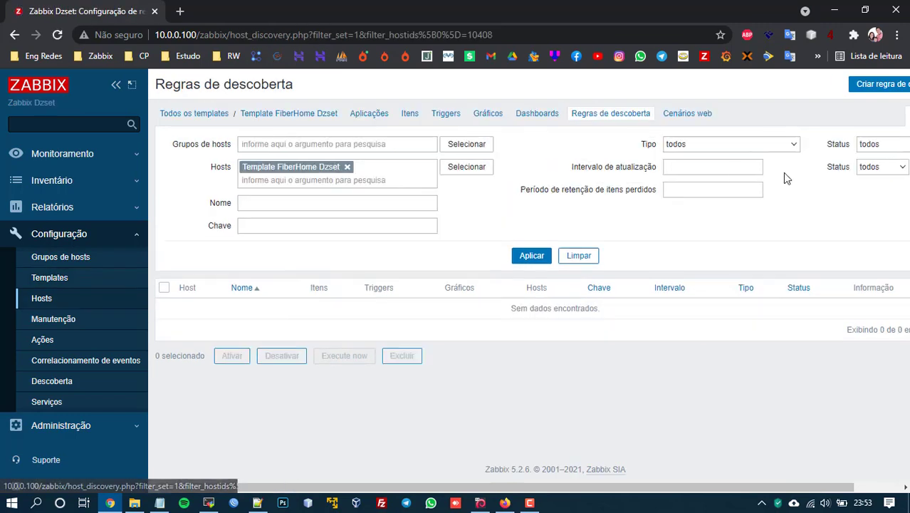
click(867, 84)
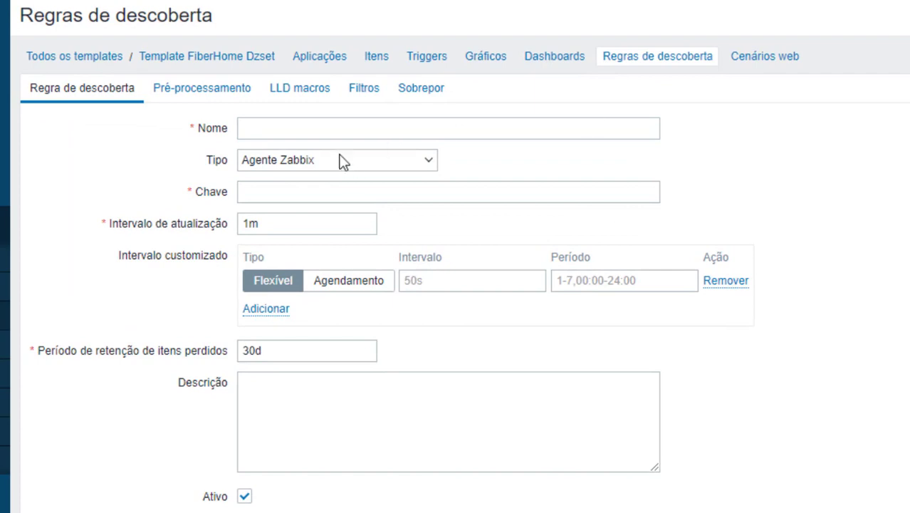
- Name the discovery rule Card Info and set its type to SNMP agent
click(327, 131)
text(C)
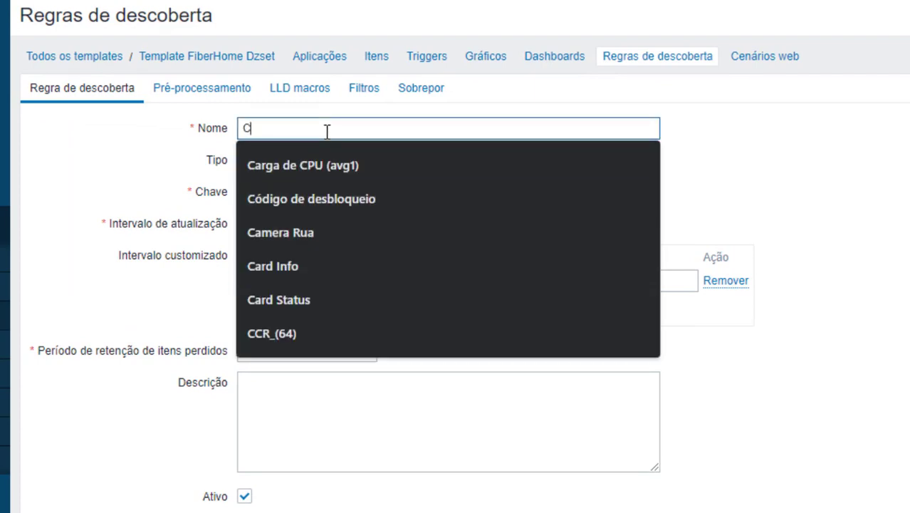
text(ard Infro)
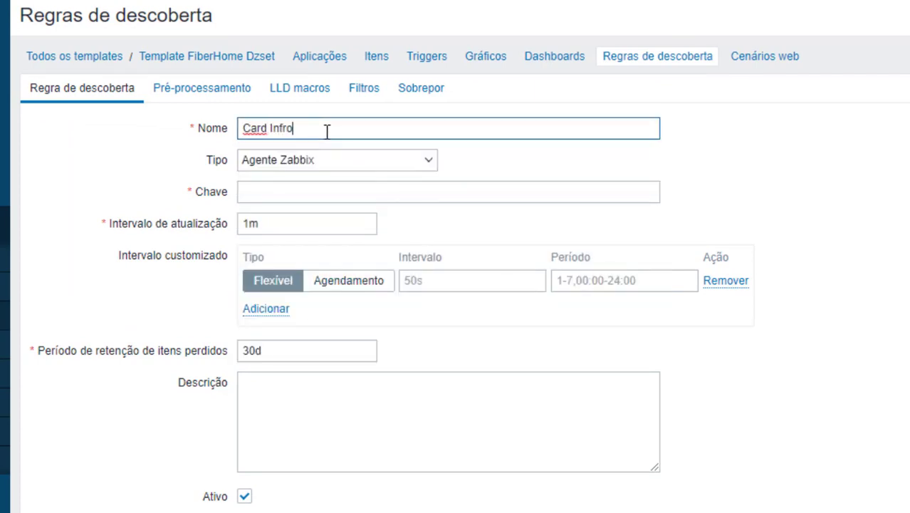
key(BackSpace)
key(BackSpace)
text(o)
key(Escape)
click(332, 164)
click(371, 254)
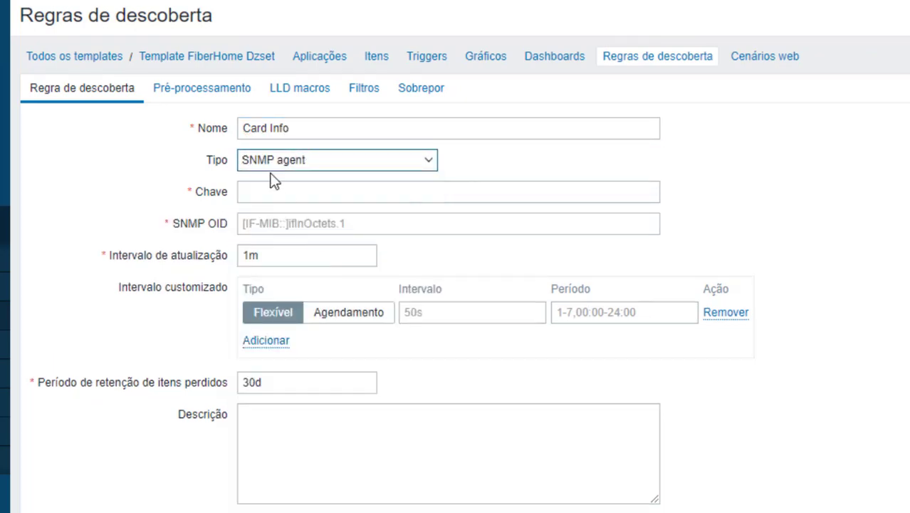
- Set the discovery rule's key to discovery.card.info
click(289, 195)
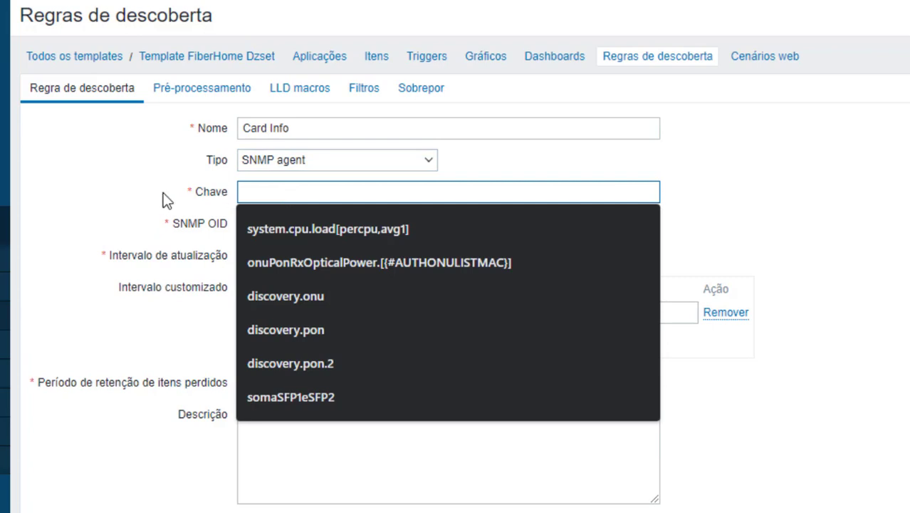
text(di)
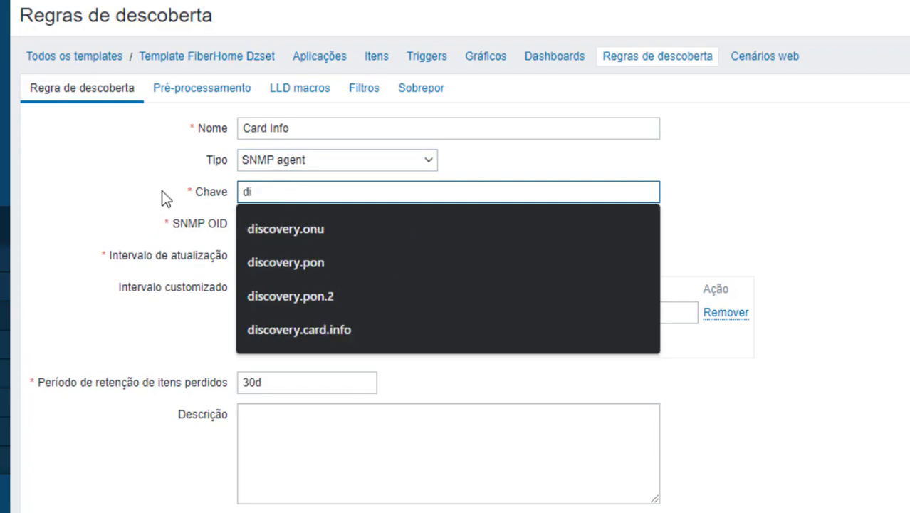
text(scovery.vard)
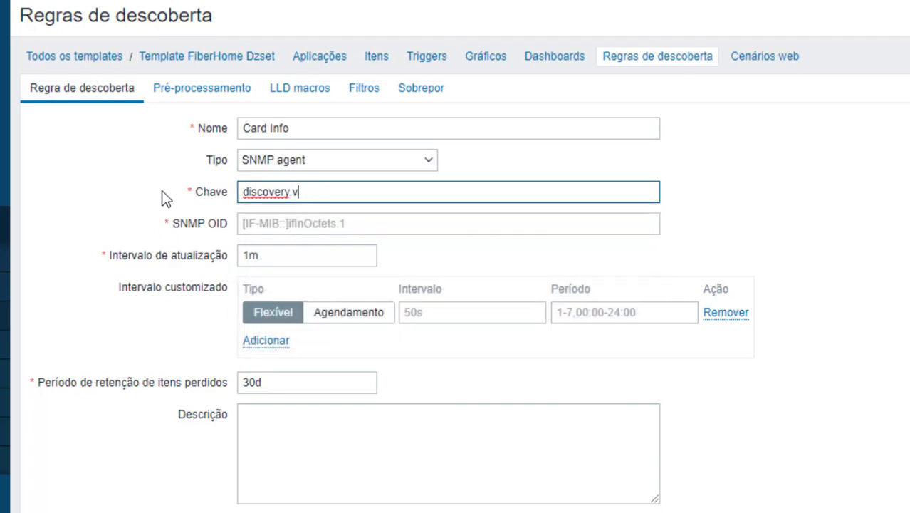
key(BackSpace)
text(card)
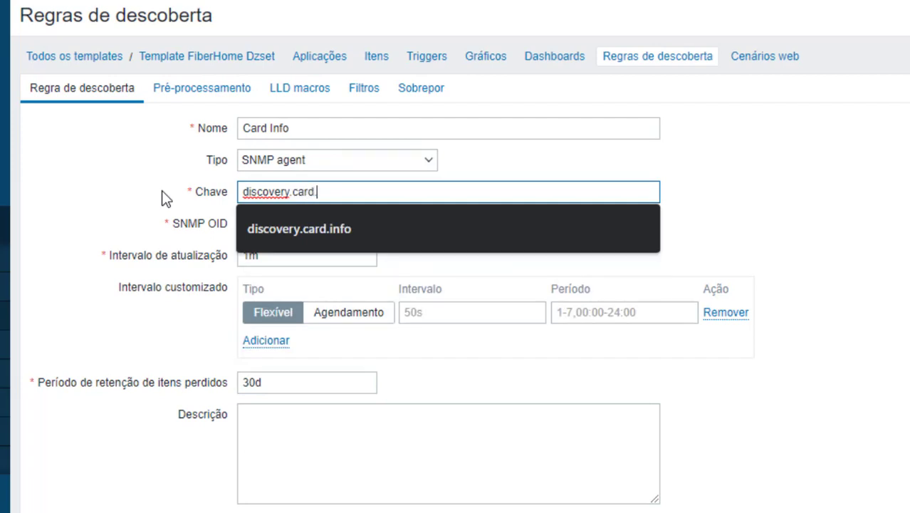
text(.info)
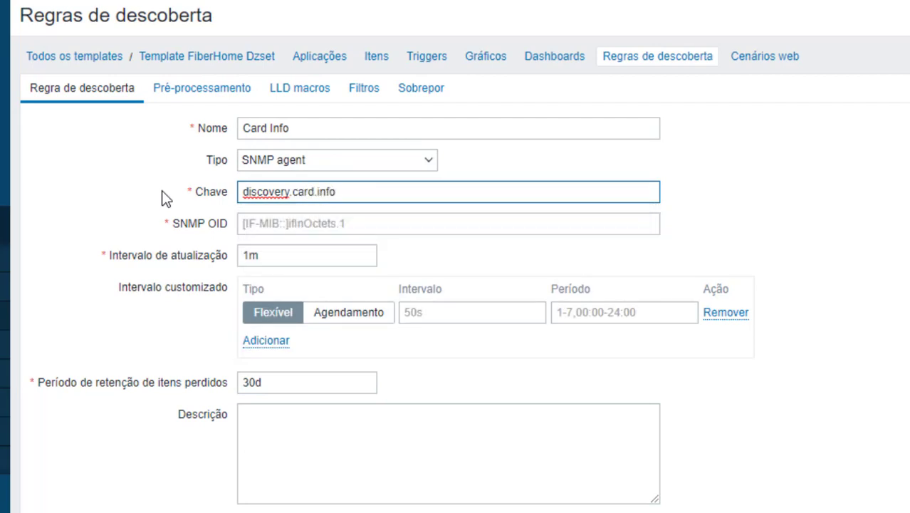
- Select the cardType OID 1.3.6.1.4.1.5875.800.3.9.2.1.1.2 in the FiberHome MIB text in Notepad++ for the rule's SNMP OID
click(298, 223)
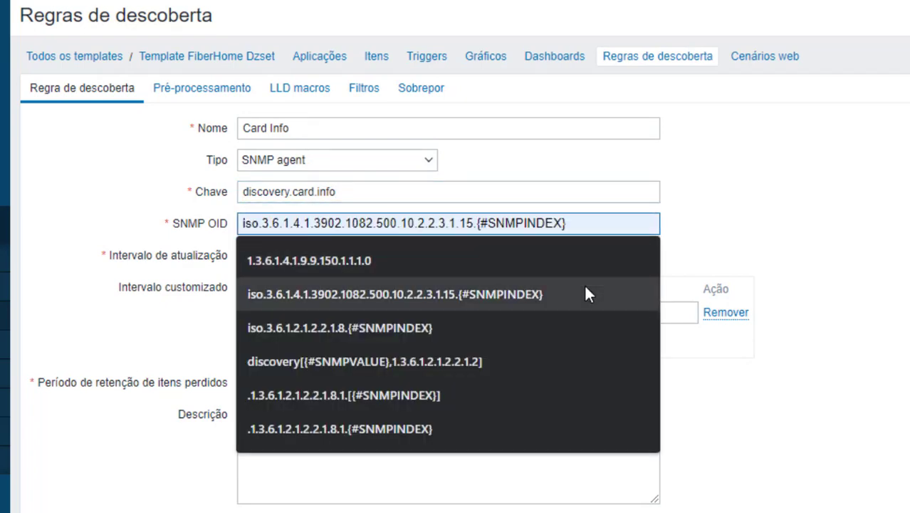
click(735, 182)
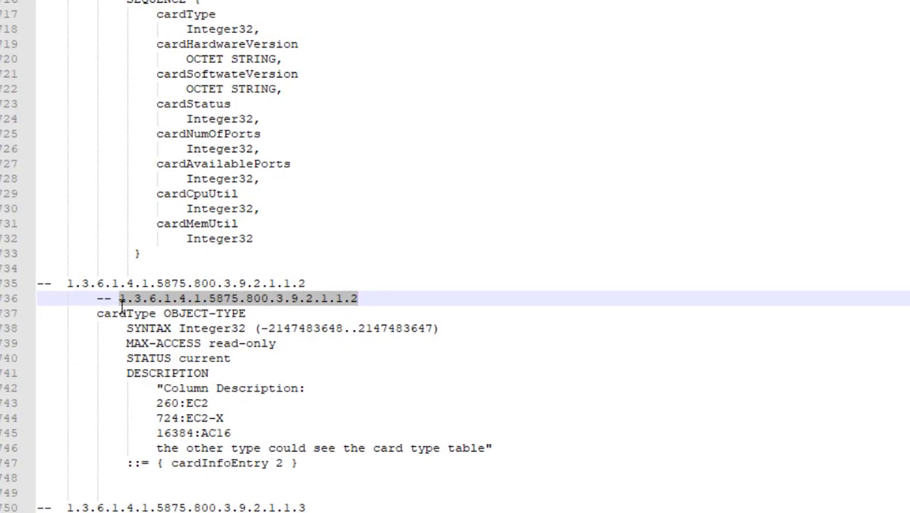
drag(119, 314, 200, 302)
click(305, 299)
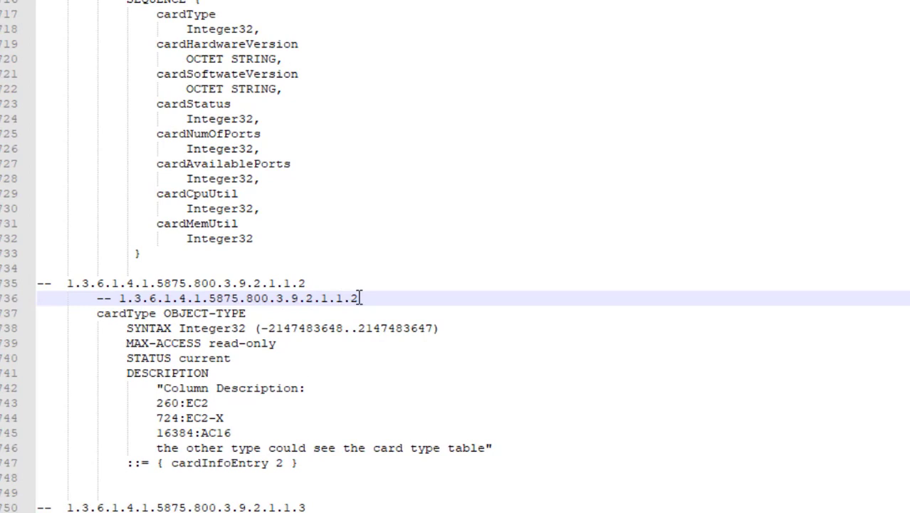
drag(359, 298, 123, 298)
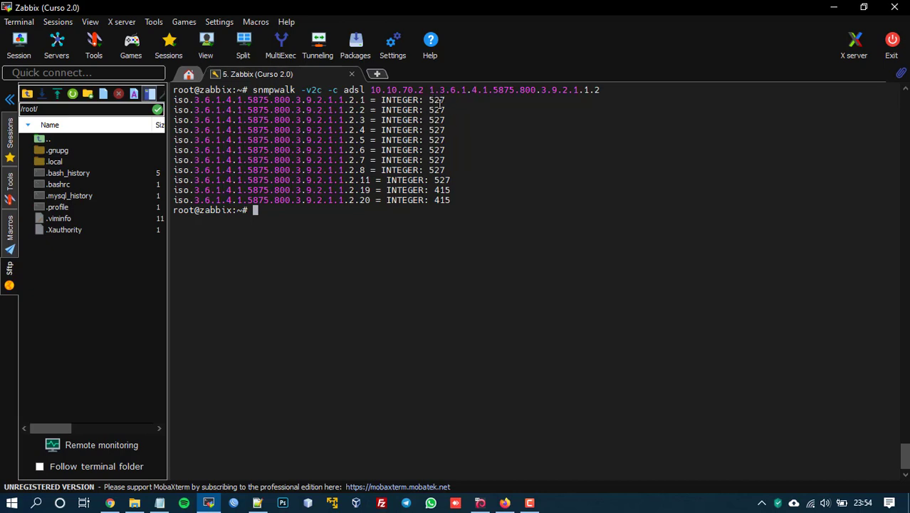
click(824, 9)
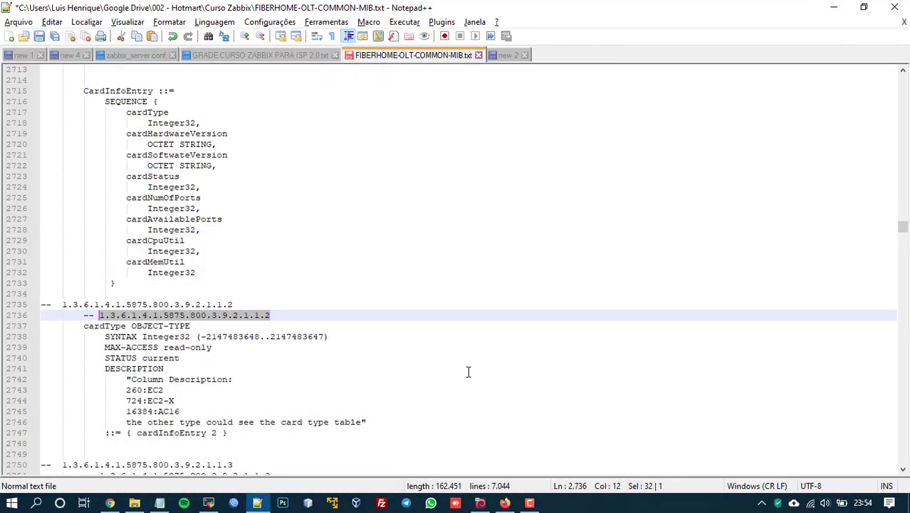
- Switch to Zabbix in Chrome and set the discovery rule's SNMP OID to discovery[{#SNMPVALUE},.1.3.6.1.4.1.5875.800.3.9.2.1.1.2]
mouse_move(218, 504)
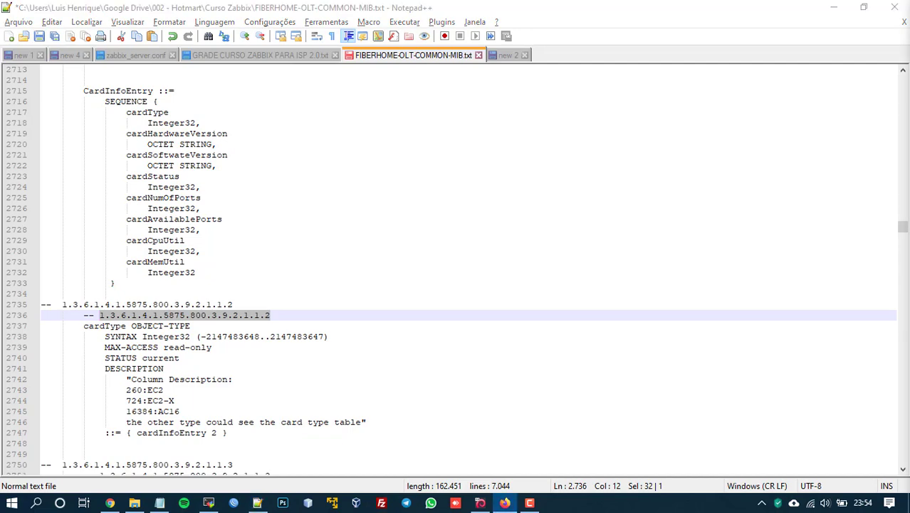
click(110, 503)
click(339, 235)
text(discovery[{#SNMPVALUE},.1.3.6.1.4.1.5875.800.3.9.2.1.1.2])
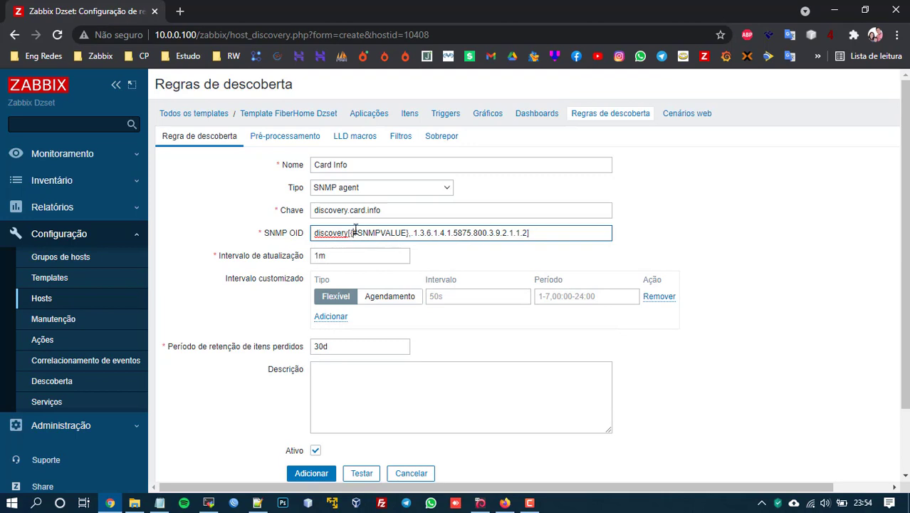
drag(351, 236, 527, 234)
click(700, 232)
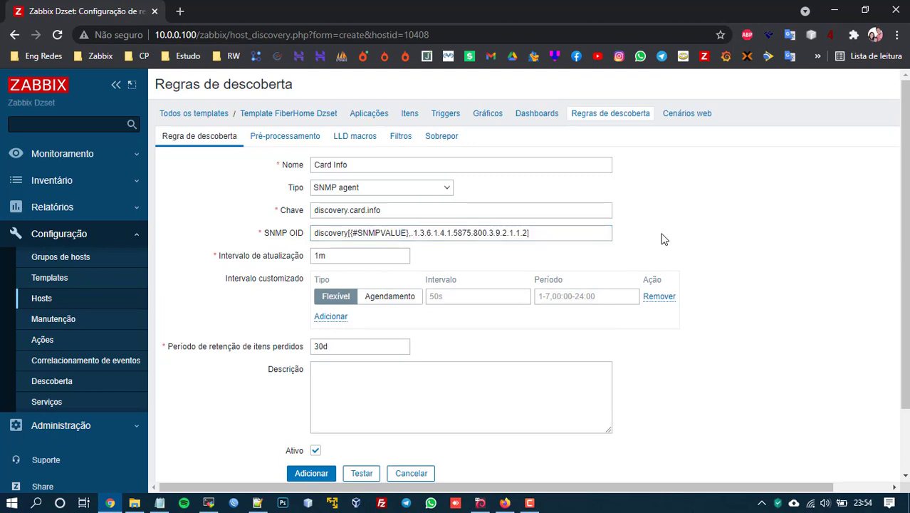
drag(352, 235, 404, 235)
click(712, 225)
- Examine the card type values and trailing card indexes in the MobaXterm snmpwalk output, and return to the discovery rule form
click(209, 503)
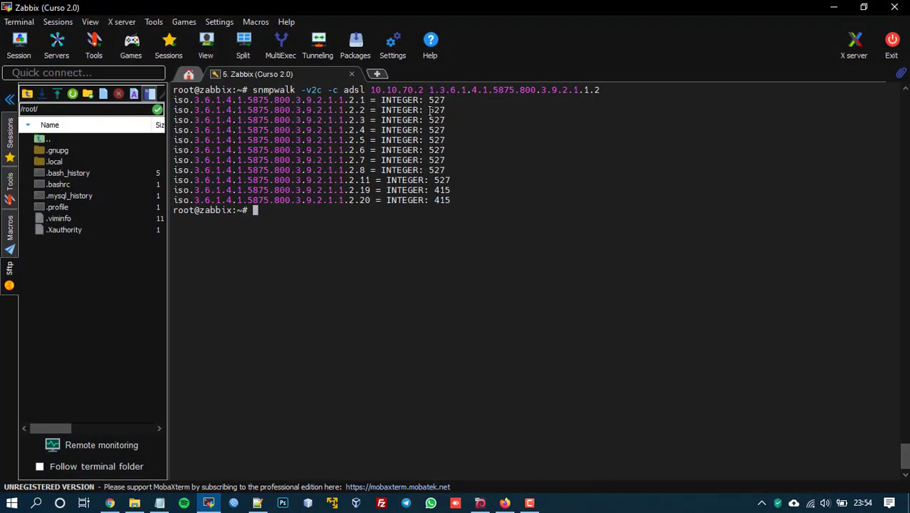
drag(430, 101, 443, 108)
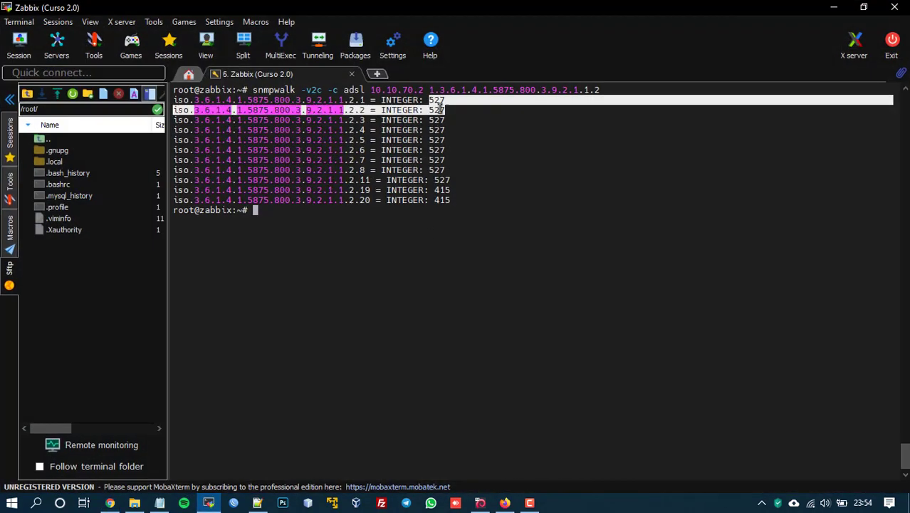
click(443, 180)
drag(443, 180, 455, 202)
double_click(442, 190)
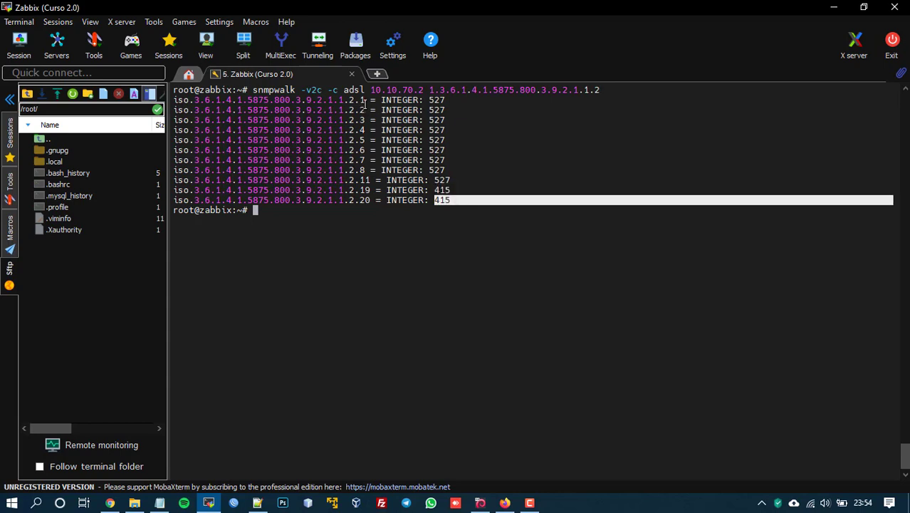
drag(361, 101, 366, 120)
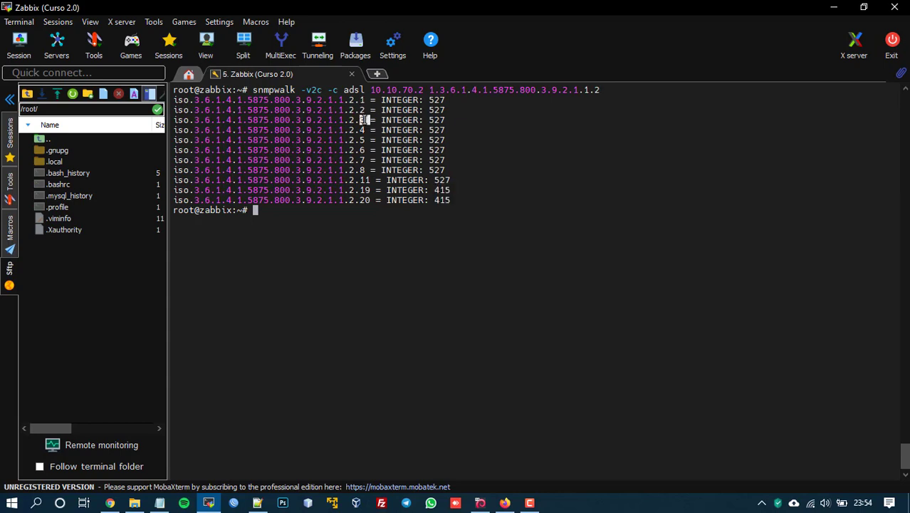
click(833, 10)
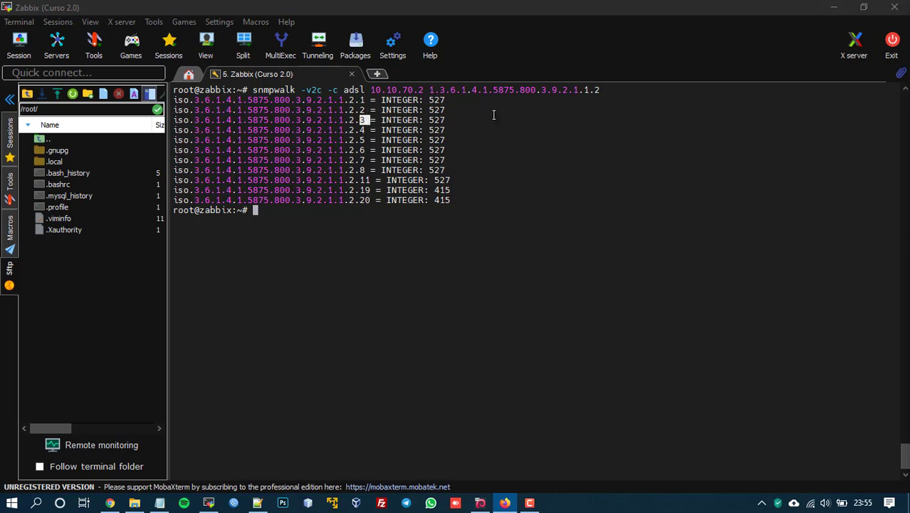
click(835, 7)
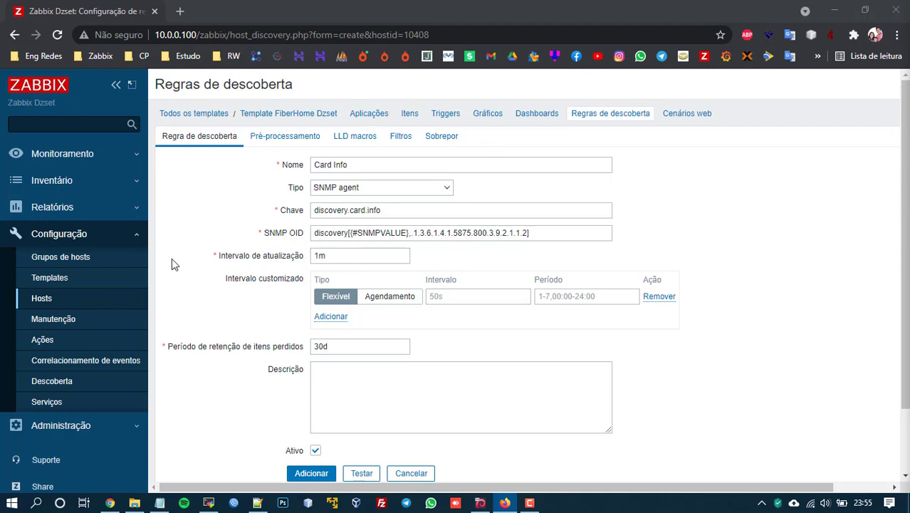
- Add the Card Info discovery rule to the template with a 1m update interval
click(322, 255)
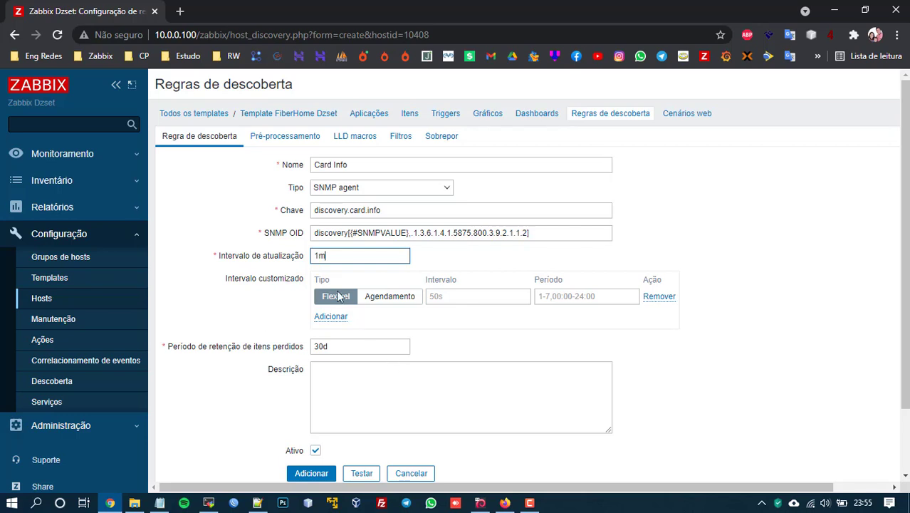
scroll(328, 356, down, 2)
click(311, 400)
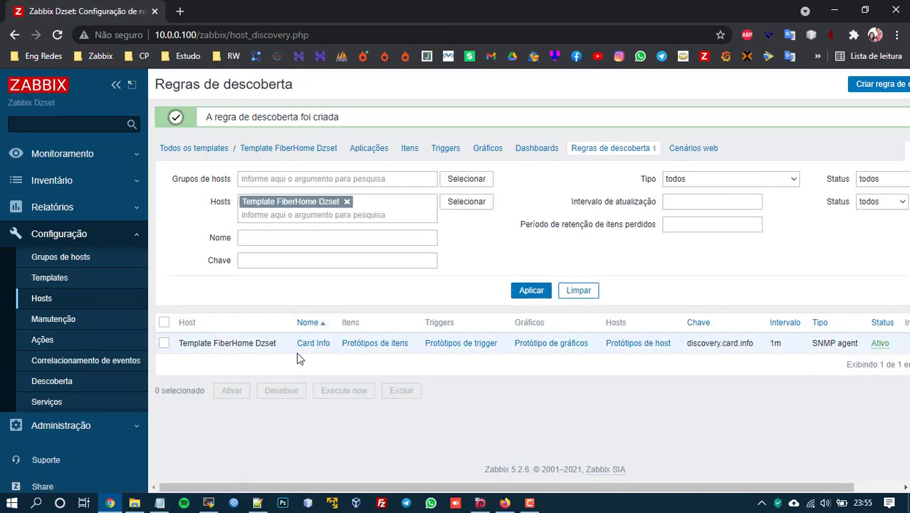
- Start a new item prototype under Card Info and name it Status Slot ["{#SNMPINDEX}"]
click(361, 348)
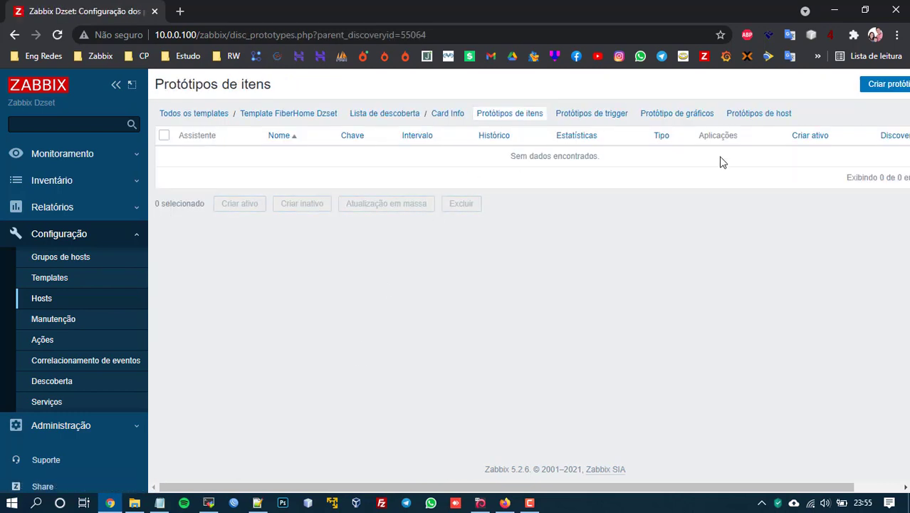
click(881, 86)
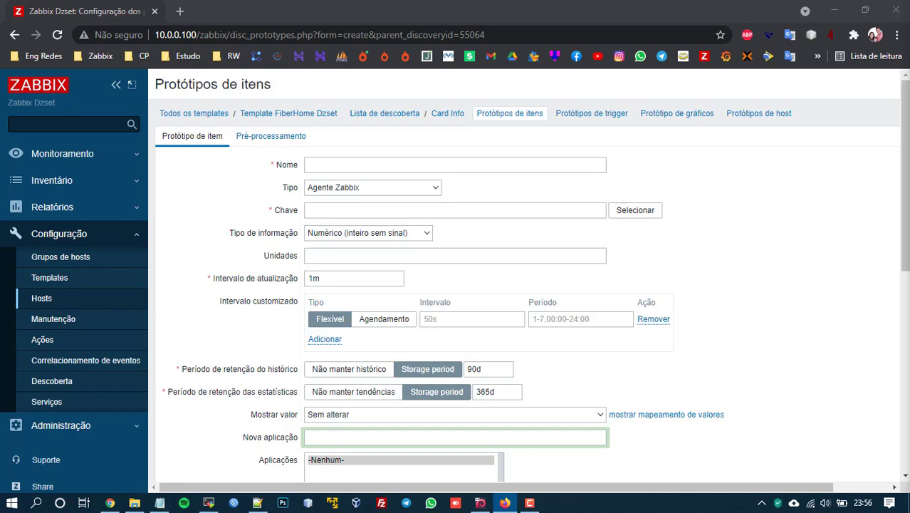
click(353, 169)
text(Status Slot ["{#SNMPINDEX}"])
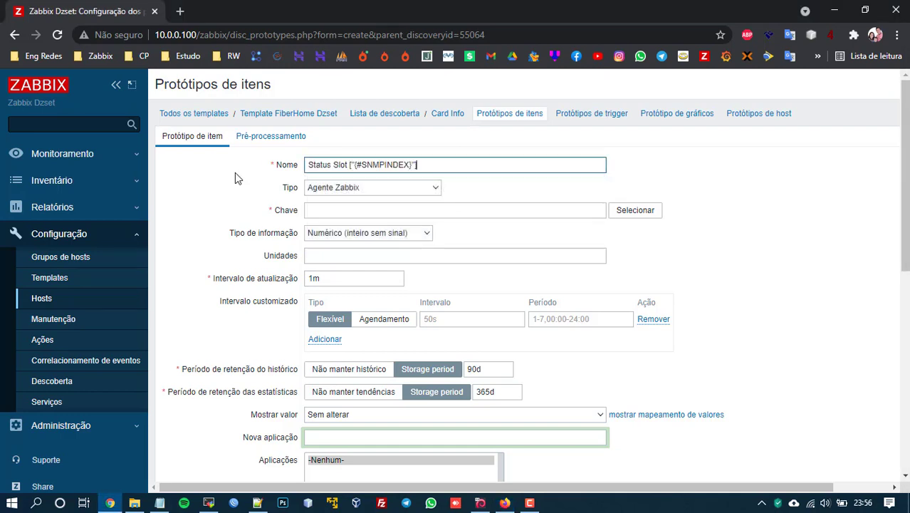
double_click(384, 166)
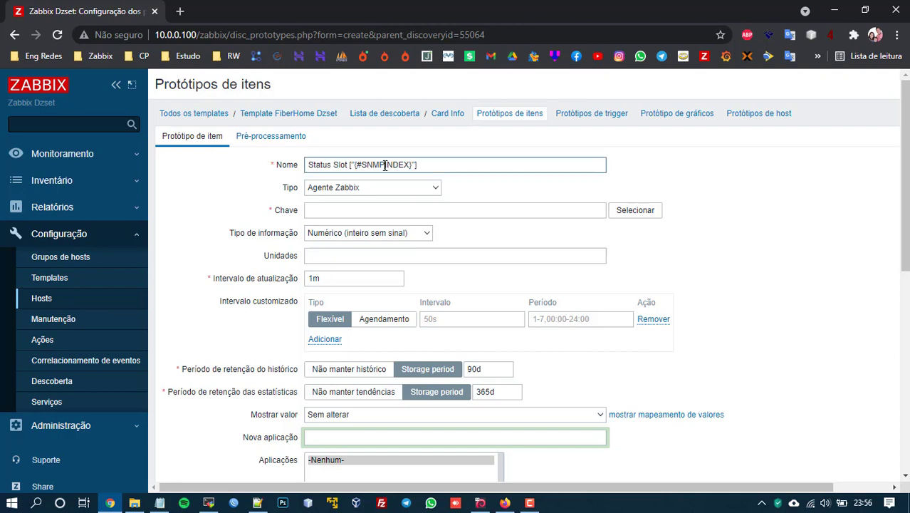
click(763, 208)
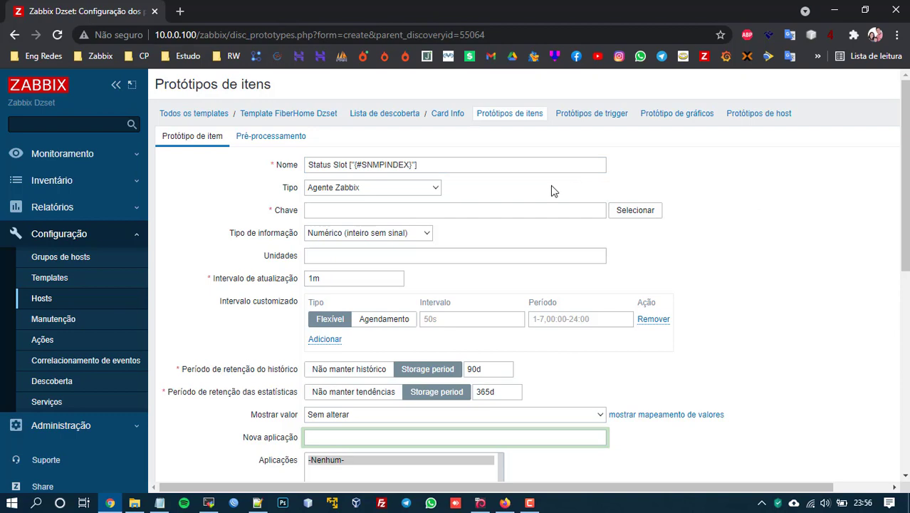
- Compare the card indexes in the terminal's snmpwalk output with the {#SNMPINDEX} macro in the item prototype name
click(209, 503)
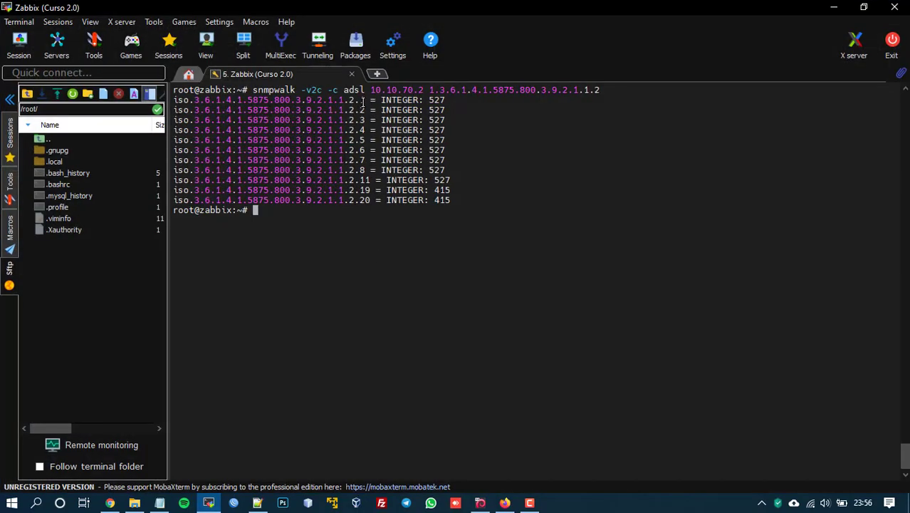
drag(360, 101, 367, 121)
key(alt+Tab)
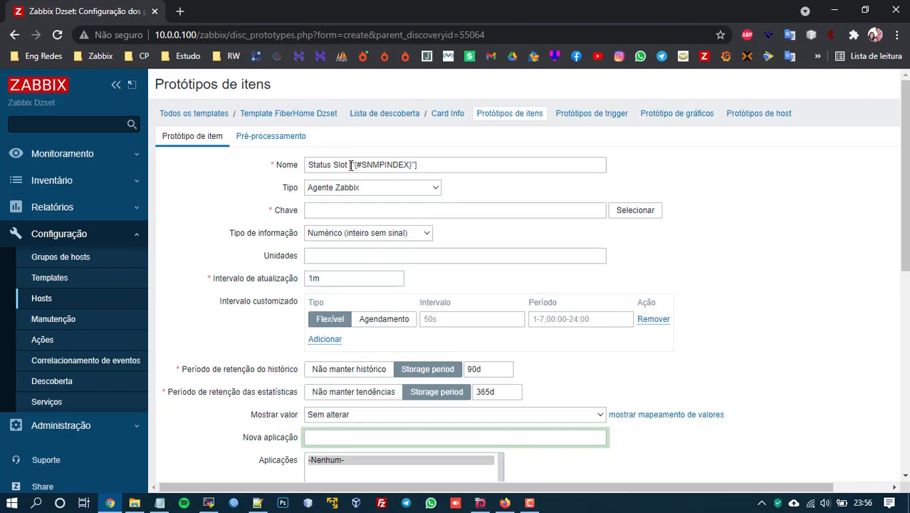
key(alt+Tab)
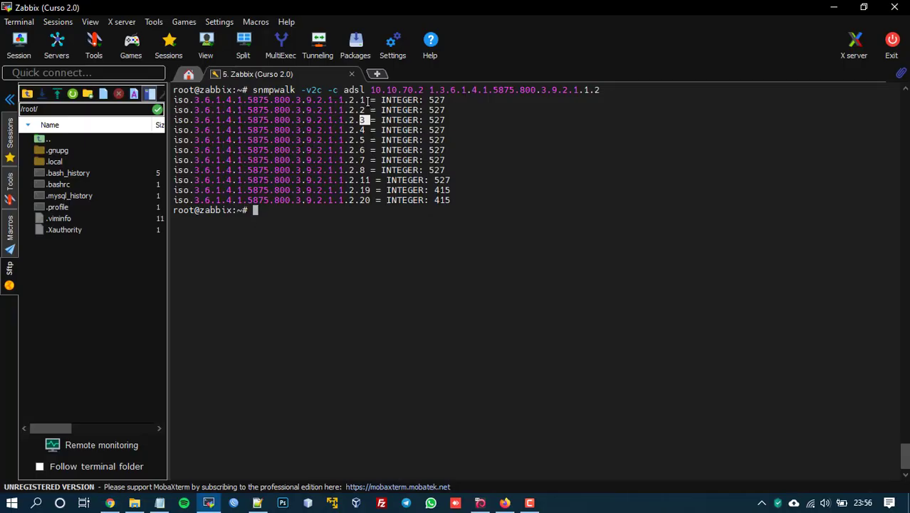
drag(368, 102, 362, 100)
key(alt+Tab)
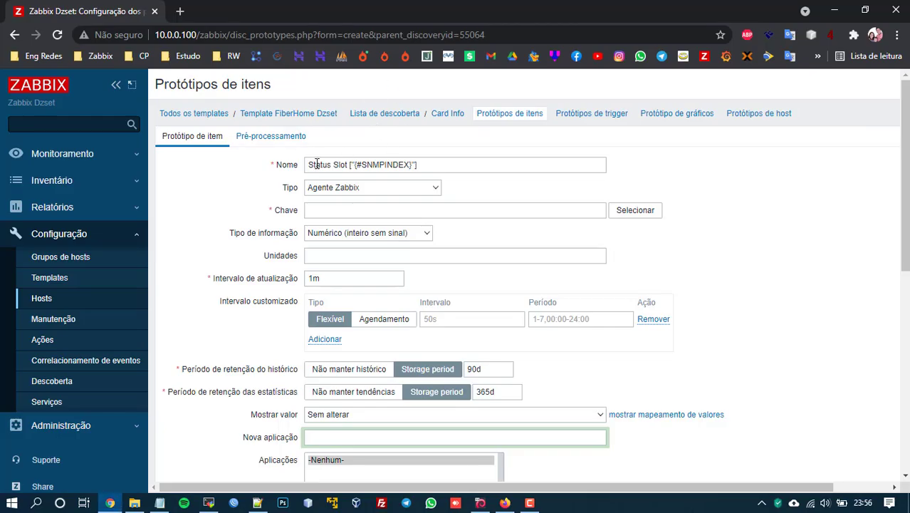
key(alt+Tab)
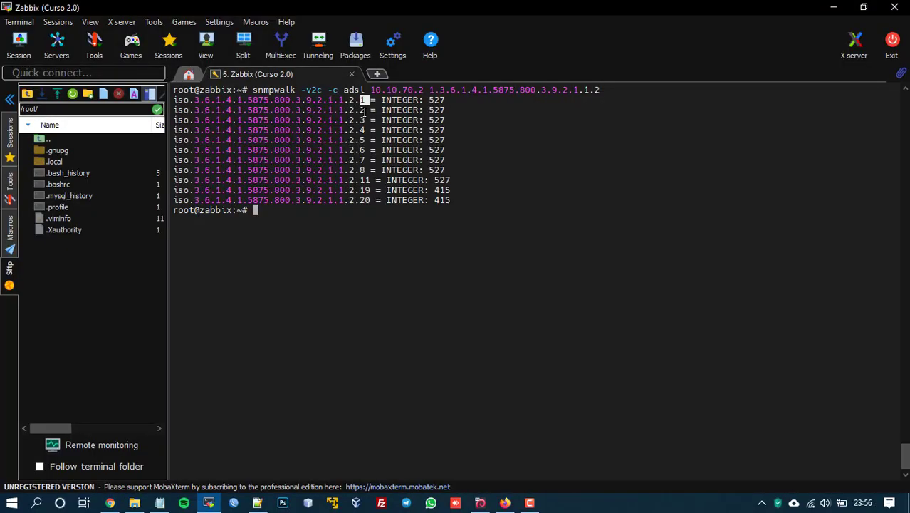
click(364, 112)
key(alt+Tab)
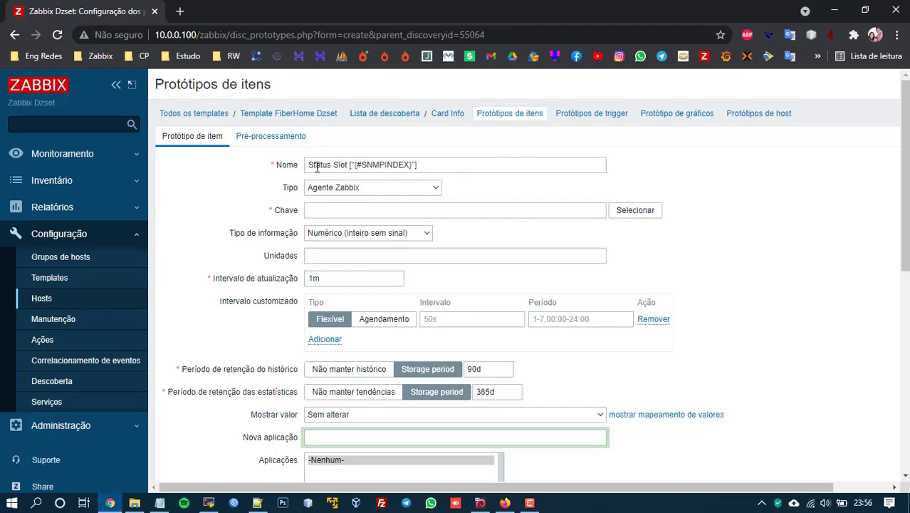
key(alt+Tab)
double_click(367, 181)
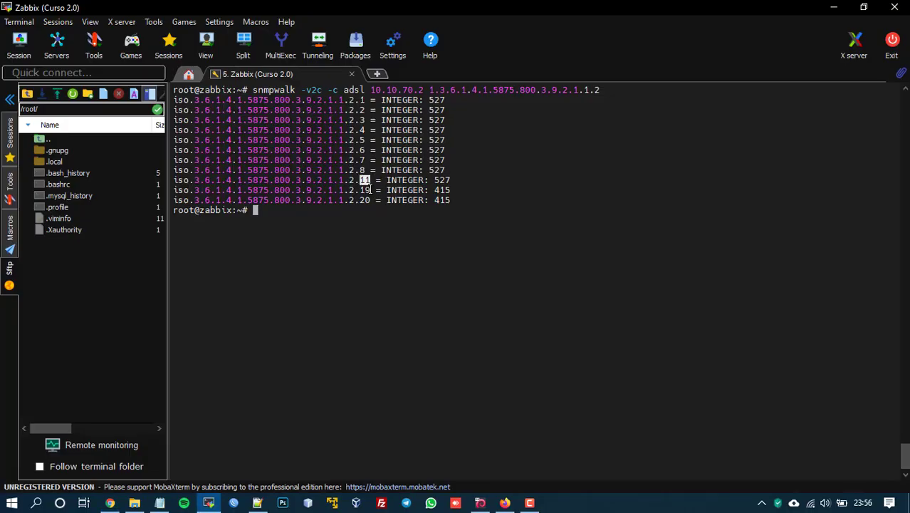
double_click(365, 190)
double_click(366, 200)
- Return to Zabbix and set the item prototype's type to SNMP agent
key(alt+Tab)
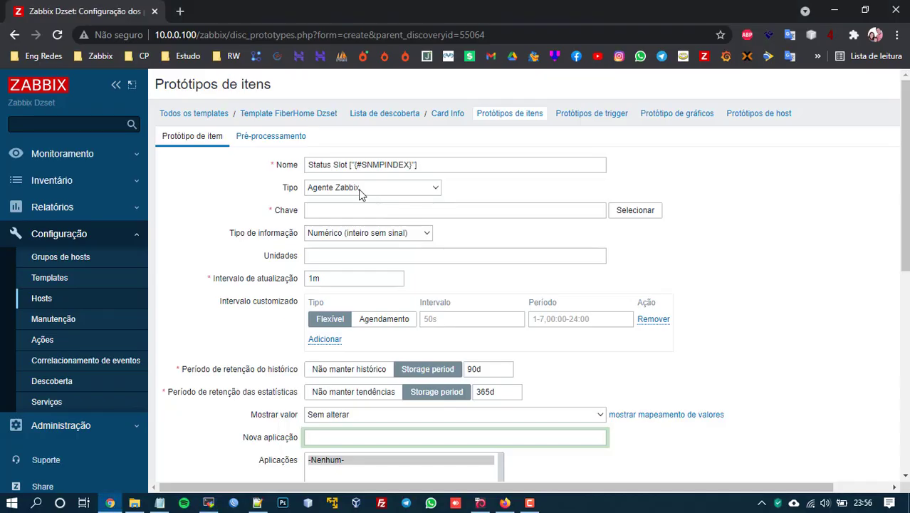
click(357, 189)
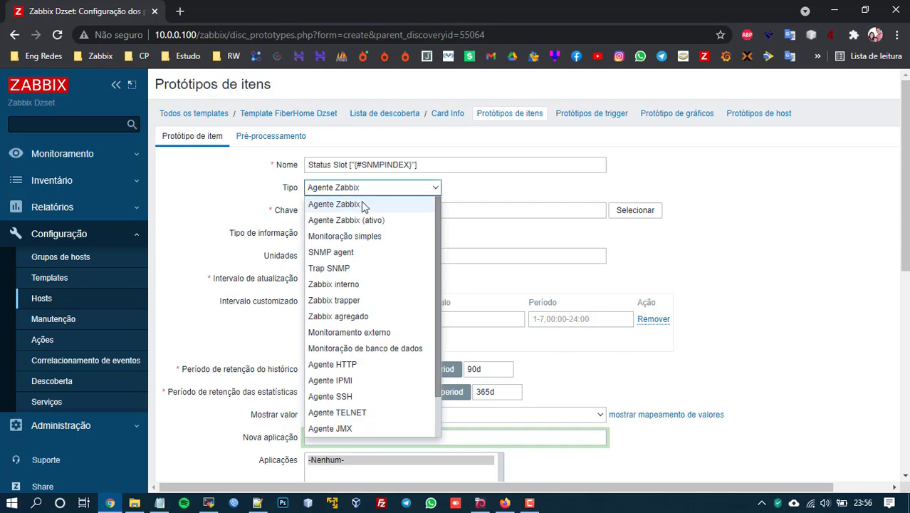
click(332, 252)
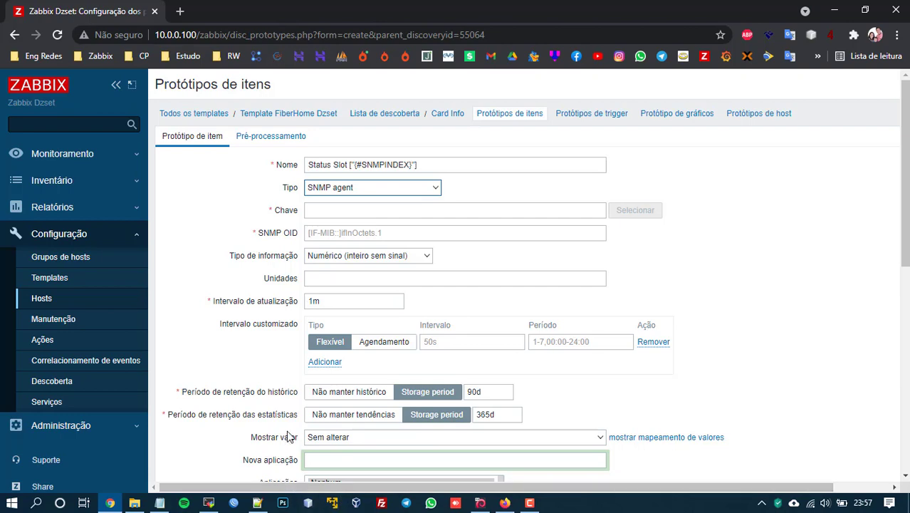
- Switch to the MIB text in Notepad++, locate the cardStatus object and select its OID 1.3.6.1.4.1.5875.800.3.9.2.1.1.5
click(255, 504)
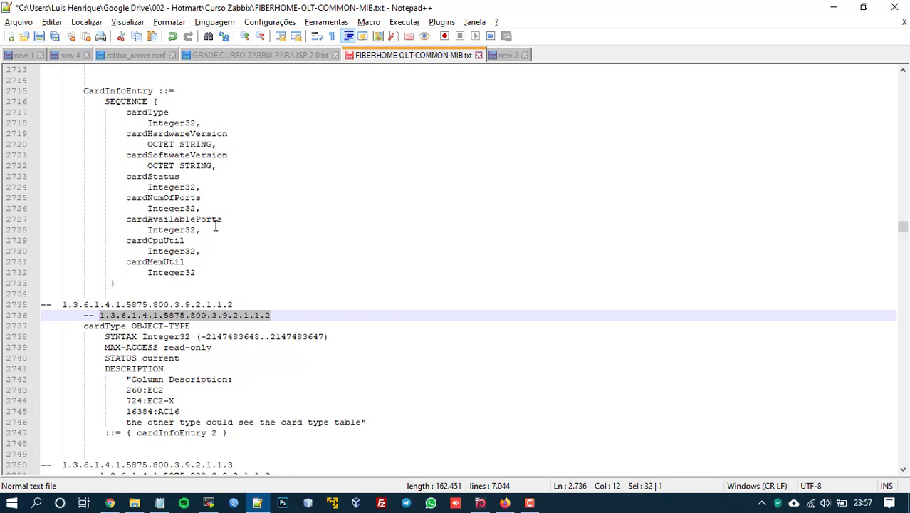
double_click(167, 177)
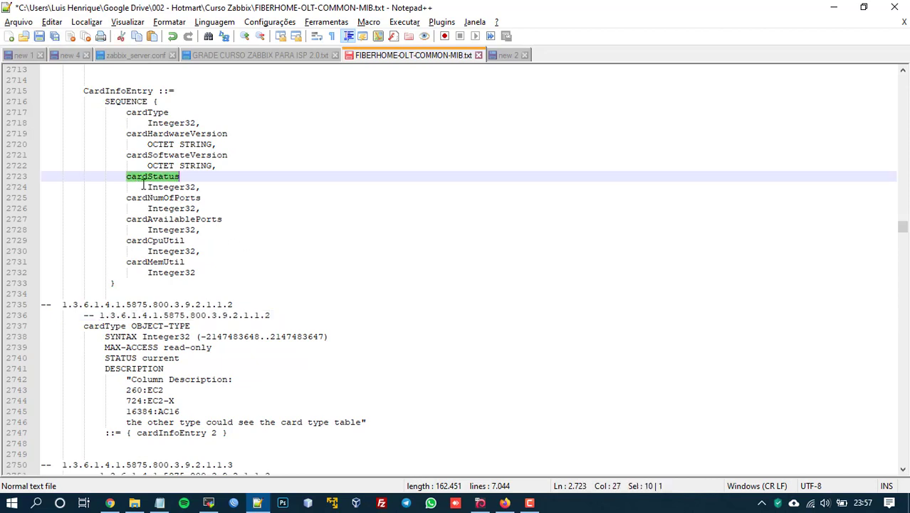
scroll(199, 207, down, 7)
scroll(198, 206, down, 6)
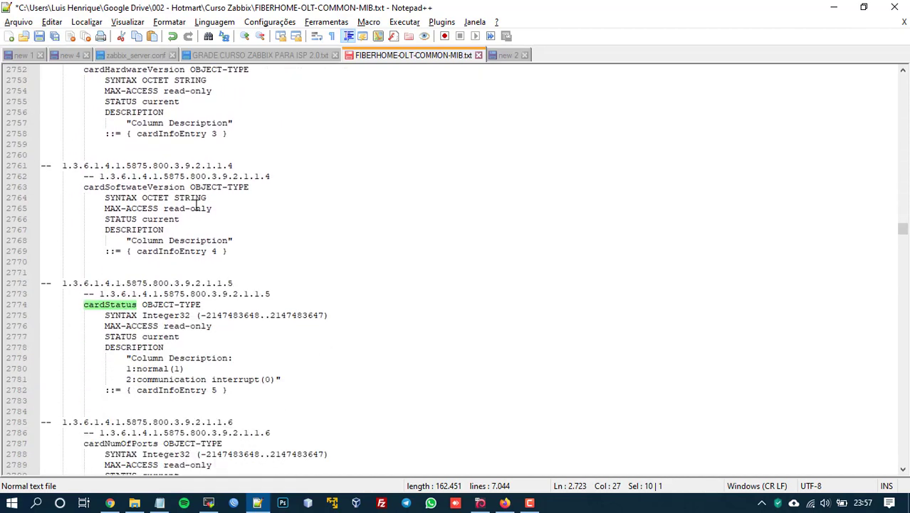
double_click(121, 304)
drag(62, 283, 234, 283)
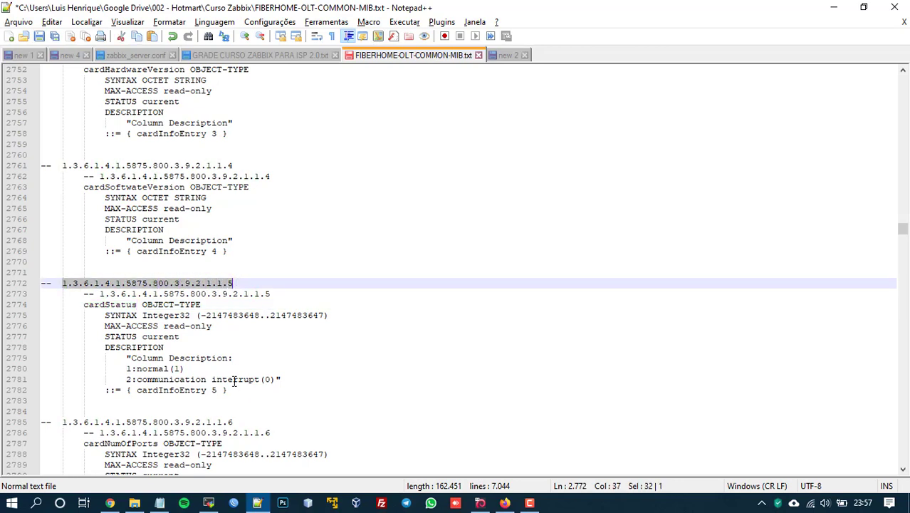
- Switch to the terminal, run the previous snmpwalk against 10.10.70.2 with OID 1.3.6.1.4.1.5875.800.3.9.2.1.1.5, and examine the card indexes
click(209, 503)
key(Up)
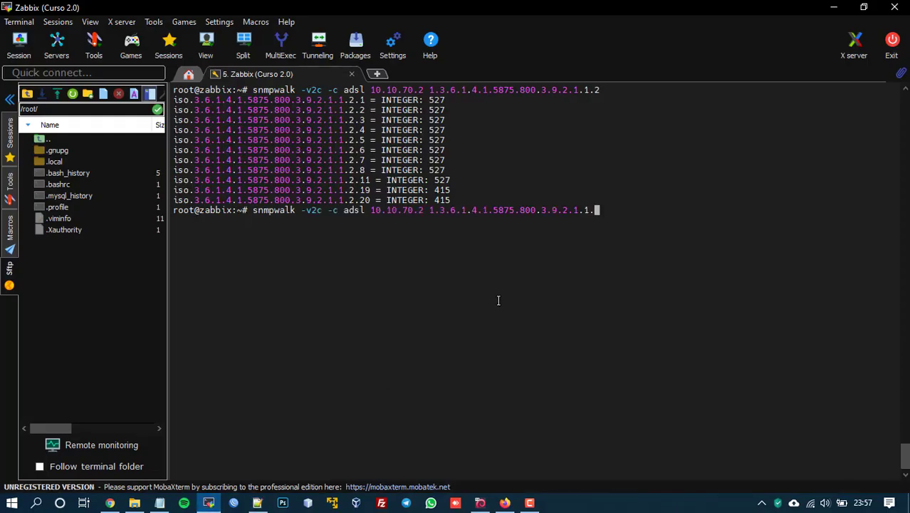
key(BackSpace)
key(BackSpace)
key(BackSpace)
key(BackSpace)
key(BackSpace)
key(BackSpace)
key(BackSpace)
key(BackSpace)
key(BackSpace)
key(BackSpace)
key(BackSpace)
key(BackSpace)
key(BackSpace)
key(BackSpace)
key(BackSpace)
key(BackSpace)
key(BackSpace)
key(BackSpace)
key(BackSpace)
key(BackSpace)
key(BackSpace)
key(BackSpace)
key(BackSpace)
key(BackSpace)
key(BackSpace)
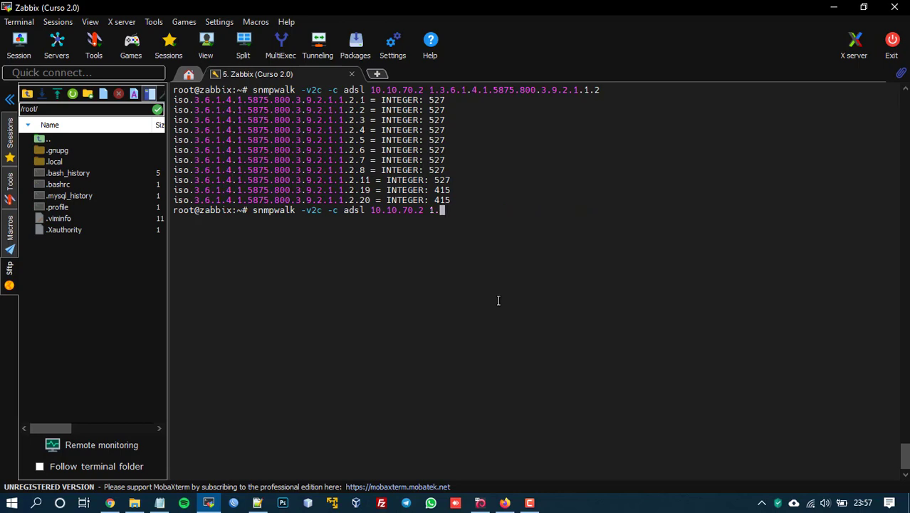
text(1.3.6.1.4.1.5875.800.3.9.2.1.1.5)
key(Return)
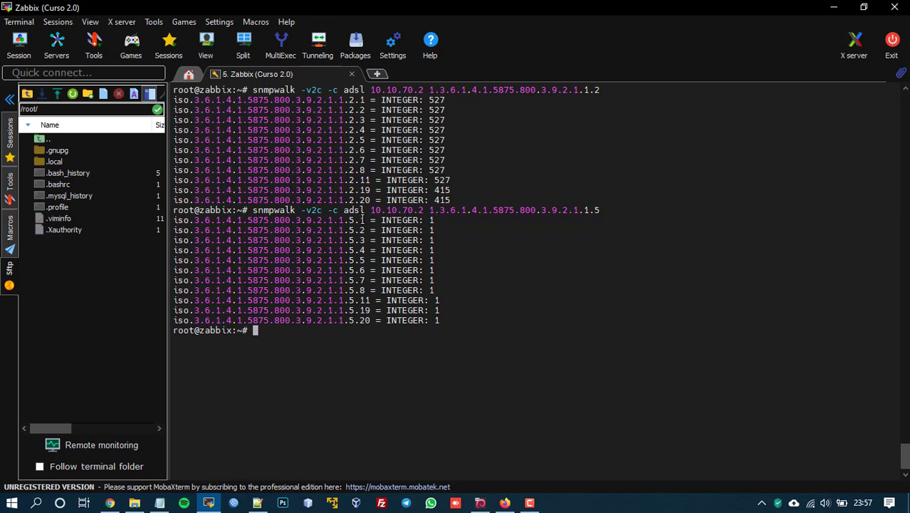
drag(368, 220, 362, 251)
- Return to the MIB text in Notepad++ and select the object name cardStatus for the item prototype's key
click(839, 7)
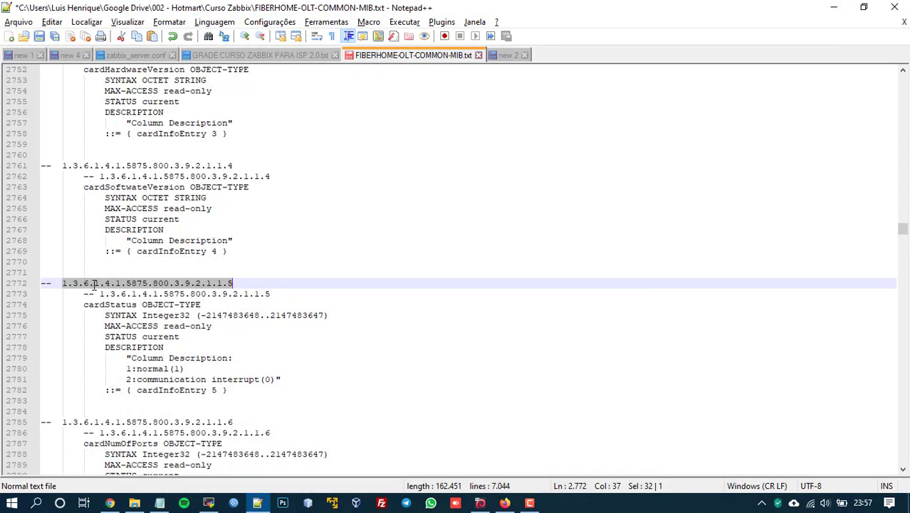
drag(63, 283, 233, 282)
key(alt+Tab)
key(alt+Tab)
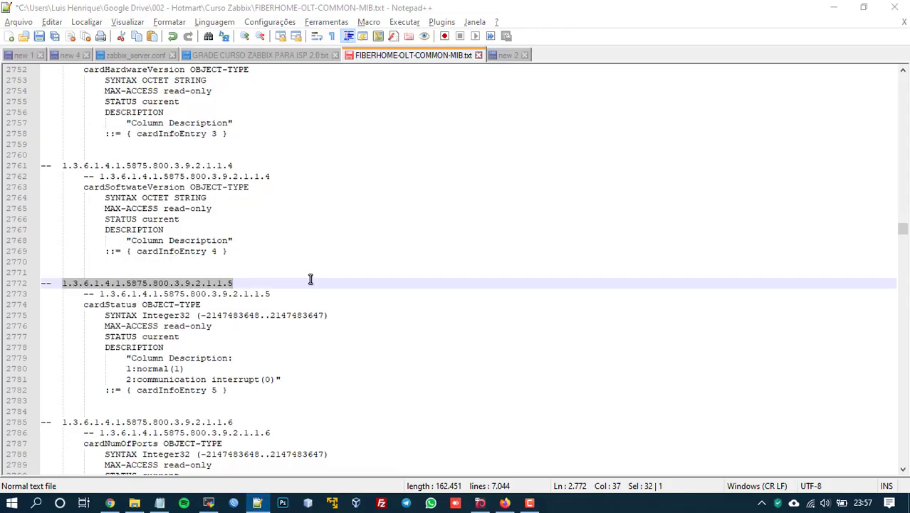
key(alt+Tab)
key(alt+Tab)
click(314, 210)
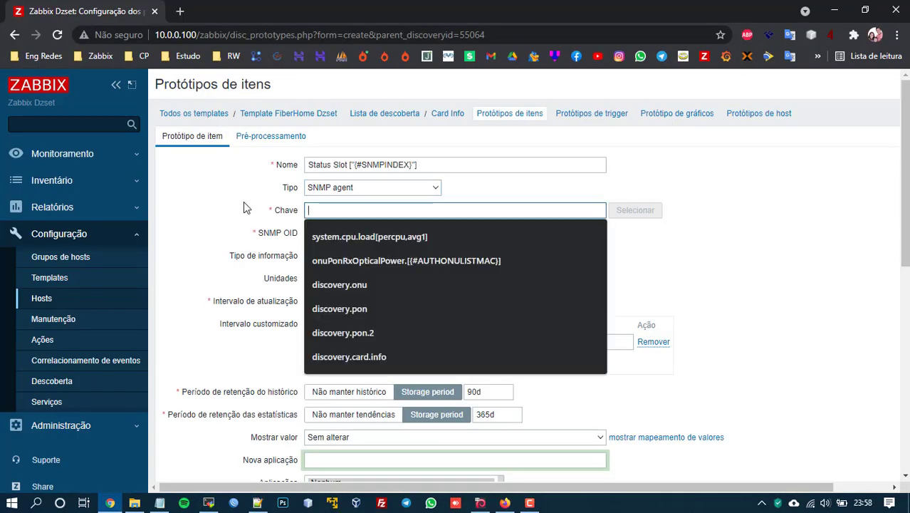
click(337, 208)
key(alt+Tab)
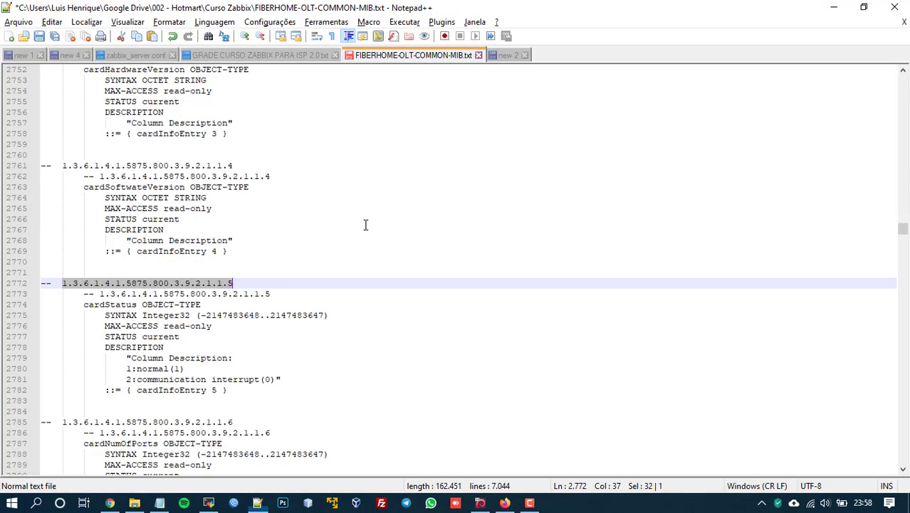
double_click(116, 305)
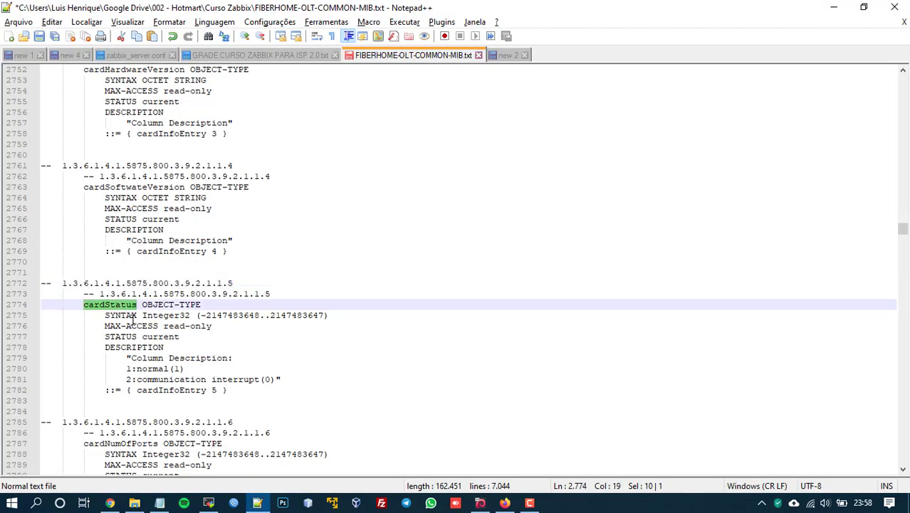
double_click(148, 187)
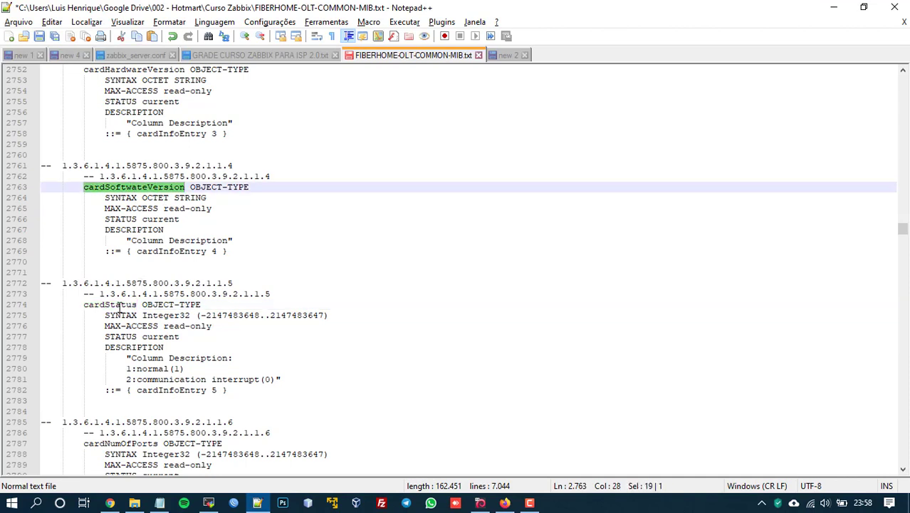
double_click(119, 305)
key(ctrl+c)
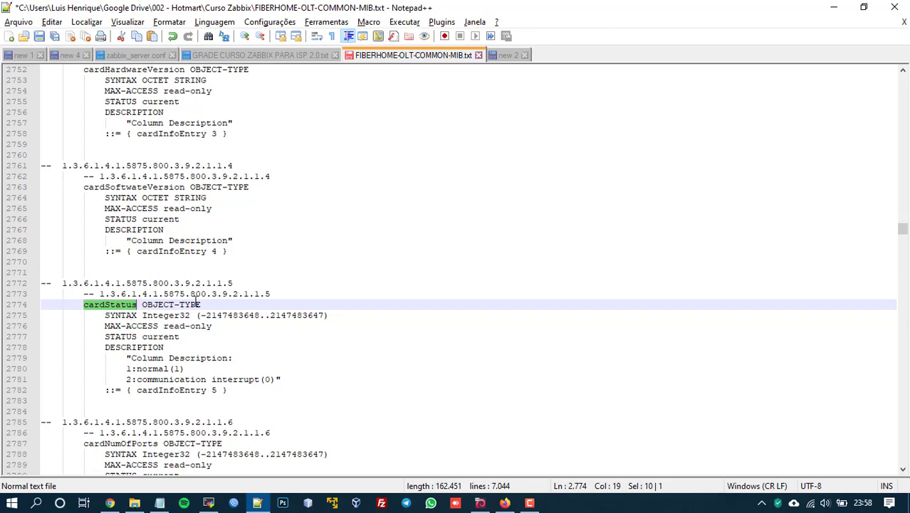
- Switch to Zabbix and enter cardStatus as the item prototype's key
key(alt+Tab)
click(337, 209)
click(337, 212)
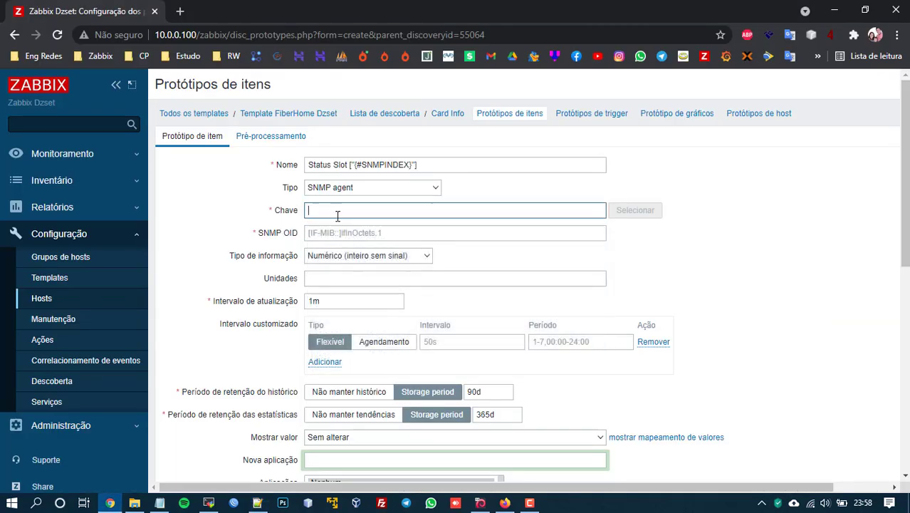
key(alt+Tab)
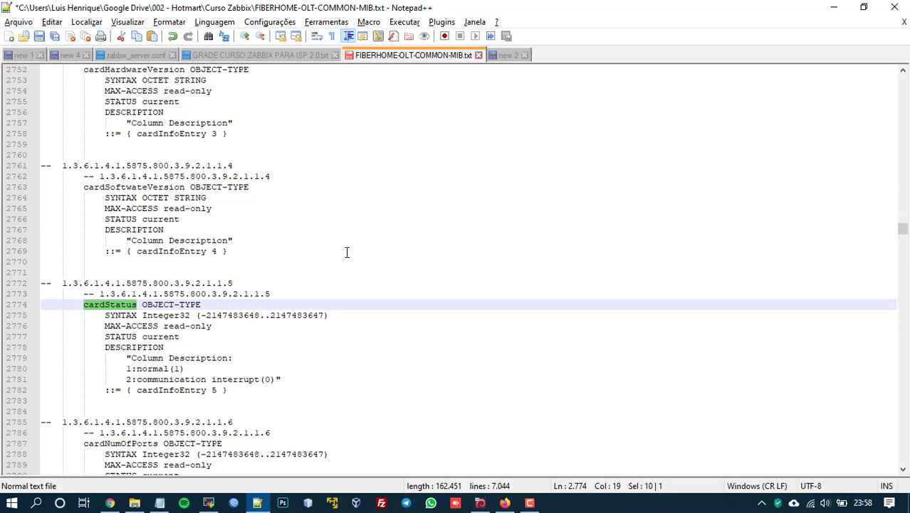
key(alt+Tab)
key(ctrl+v)
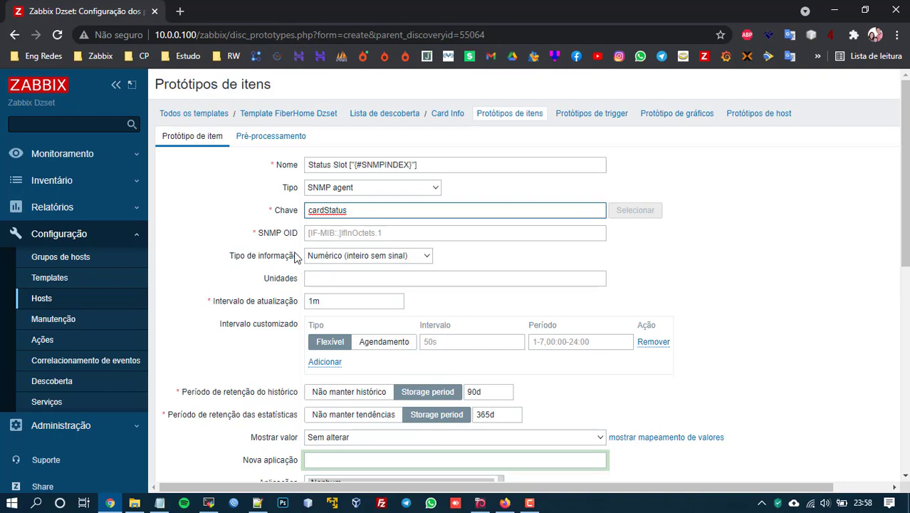
- Check the card index at the end of the first cardStatus OID in the terminal's snmpwalk output against the Zabbix key
key(alt+Tab)
key(alt+Tab)
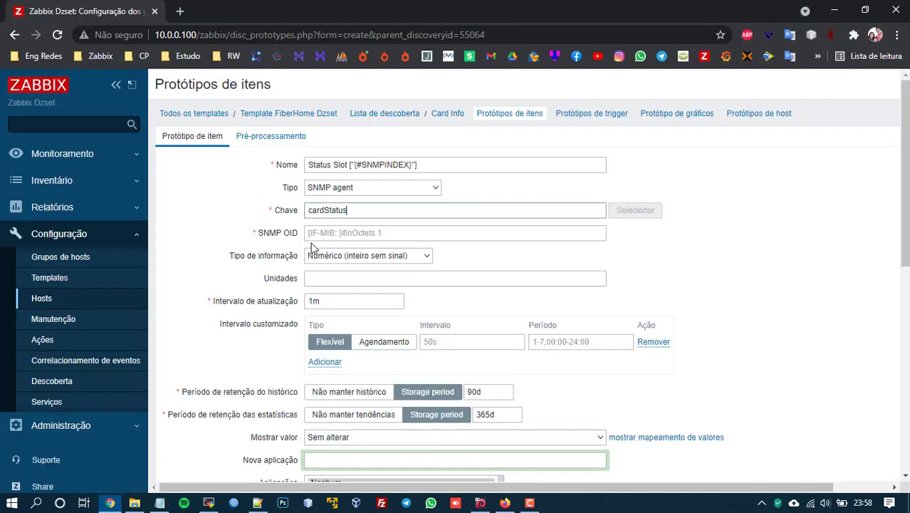
key(alt+Tab)
key(alt+Tab)
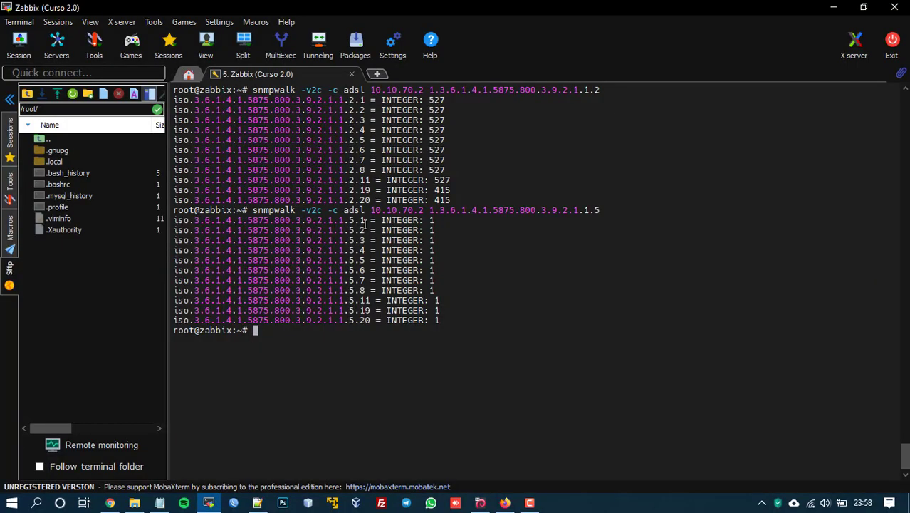
double_click(366, 220)
key(alt+Tab)
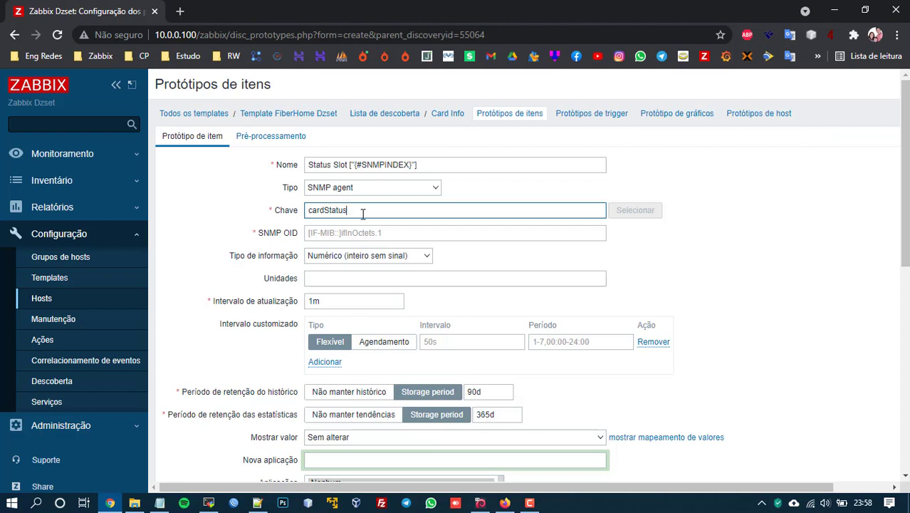
- Complete the item prototype's key as cardStatus.["{#SNMPINDEX}"] using the previously entered value
double_click(362, 212)
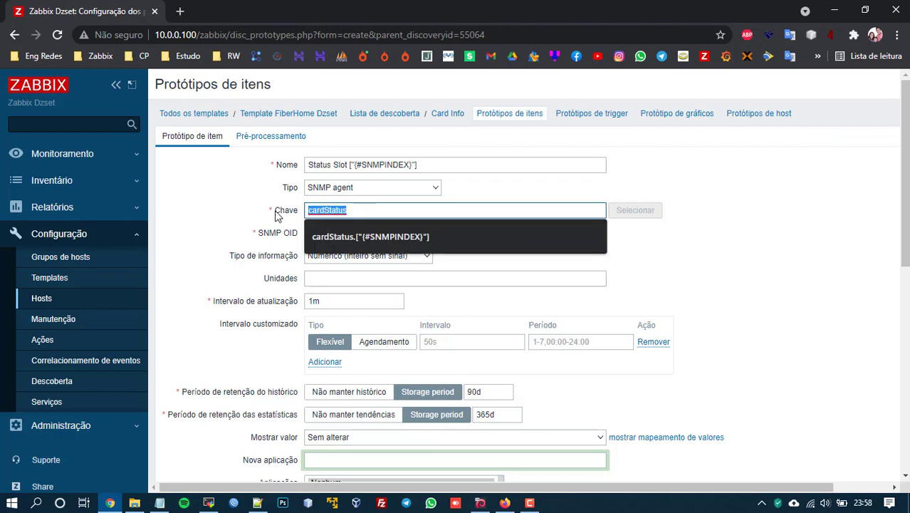
click(235, 201)
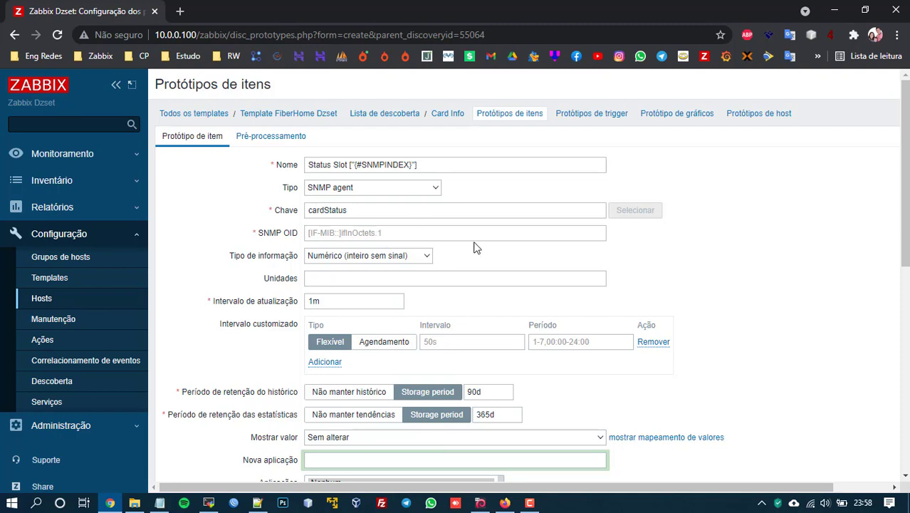
click(371, 214)
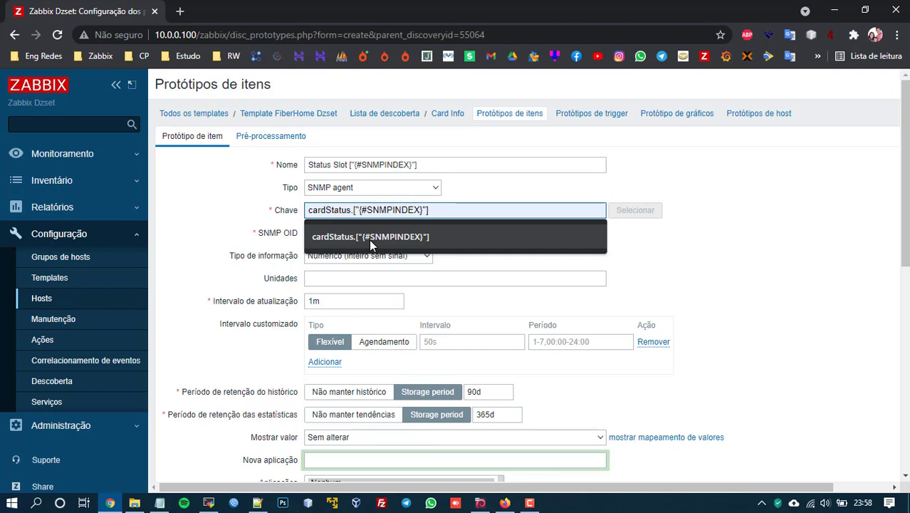
click(370, 238)
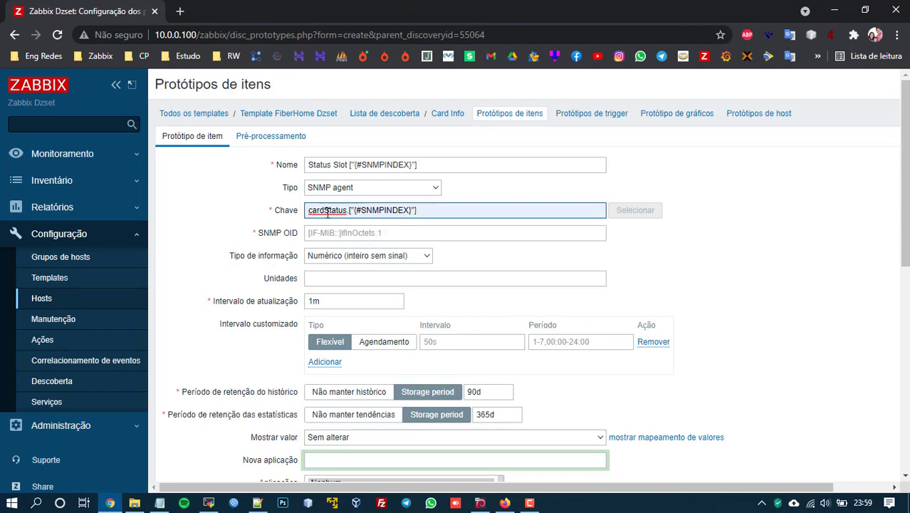
- Copy the key to the end of the new 2 notes in Notepad++ and replace its macro part with 1, giving cardStatus.1
drag(309, 211, 496, 210)
key(ctrl+c)
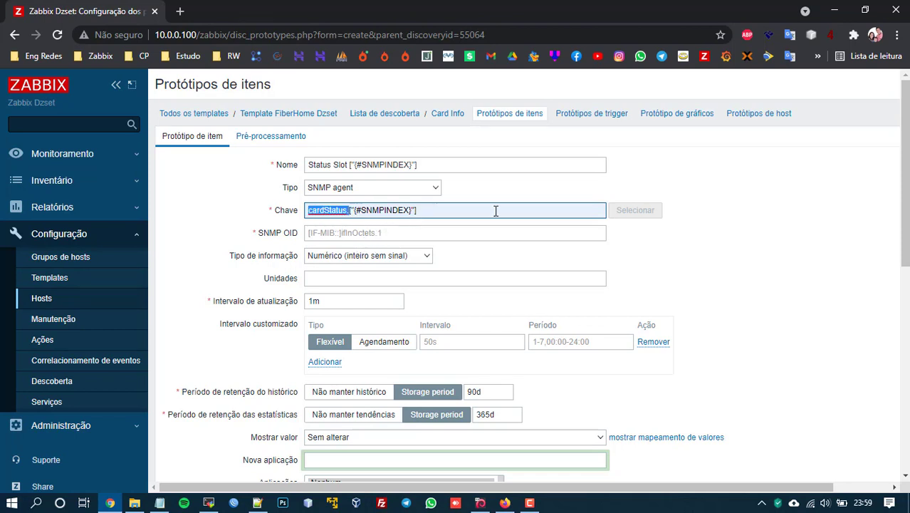
click(257, 503)
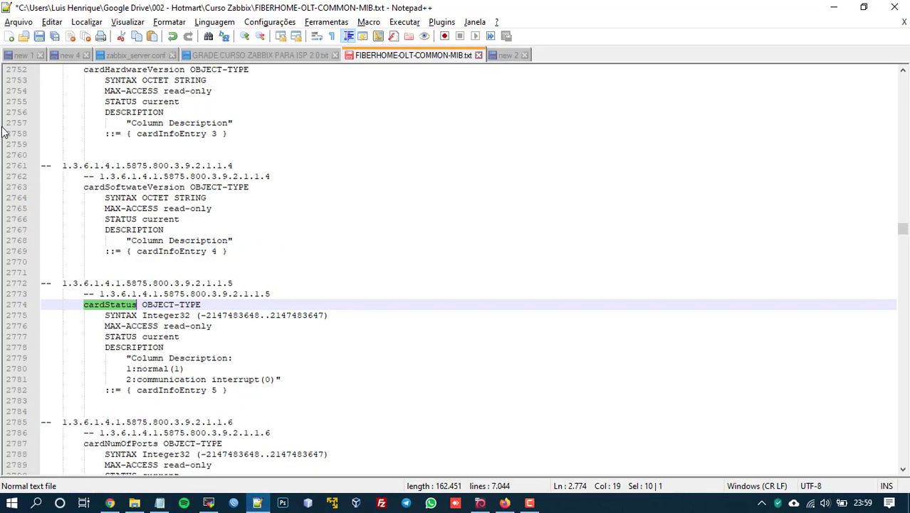
click(504, 57)
key(ctrl+End)
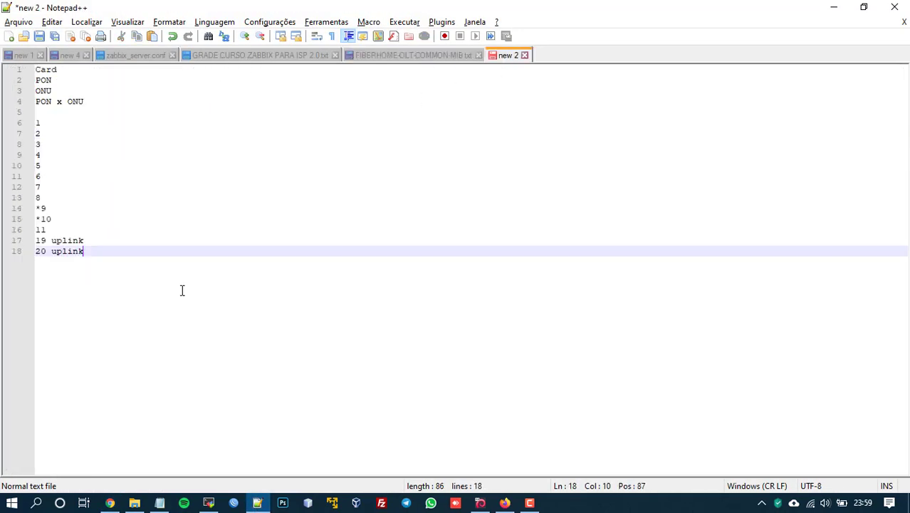
key(Return)
key(Return)
key(Return)
key(ctrl+v)
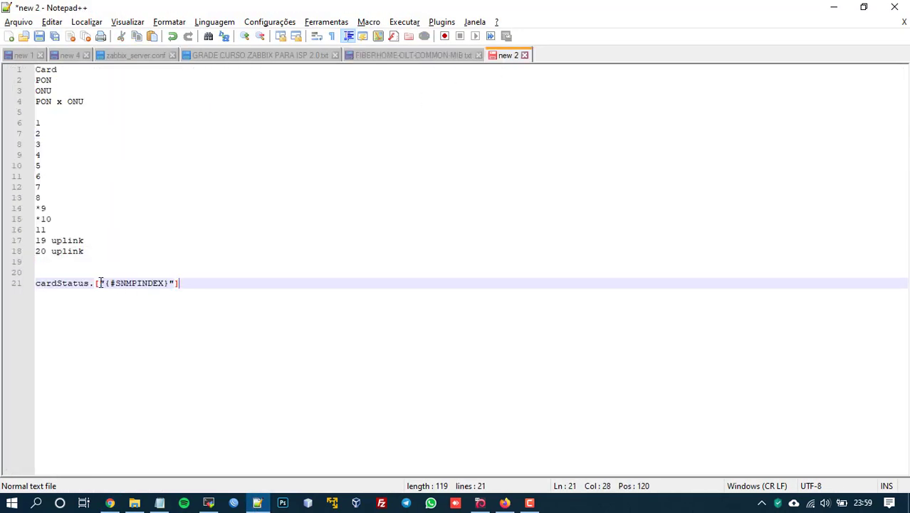
drag(98, 284, 217, 289)
text(1)
- Add two more example keys below it in the notes, cardStatus.2 and cardStatus.19
key(Return)
key(Return)
key(ctrl+v)
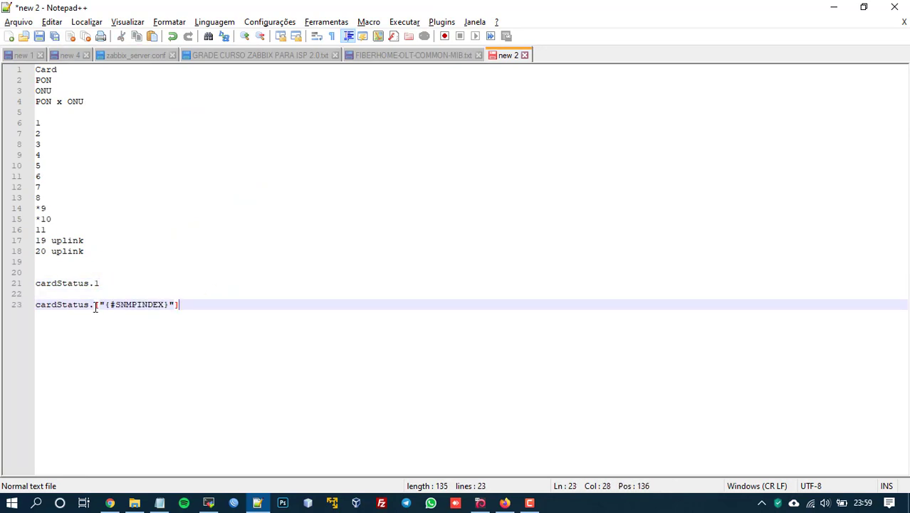
drag(96, 307, 295, 306)
text(2)
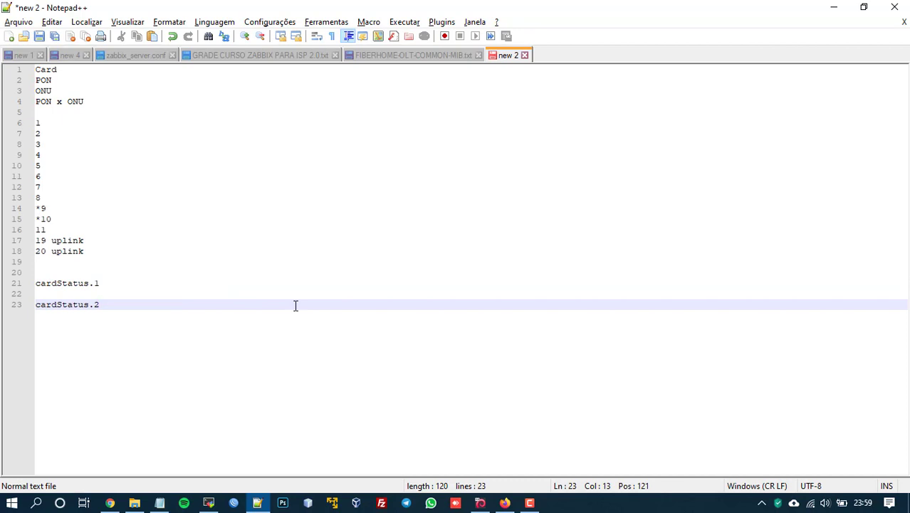
key(Return)
key(Return)
key(ctrl+v)
drag(95, 327, 229, 332)
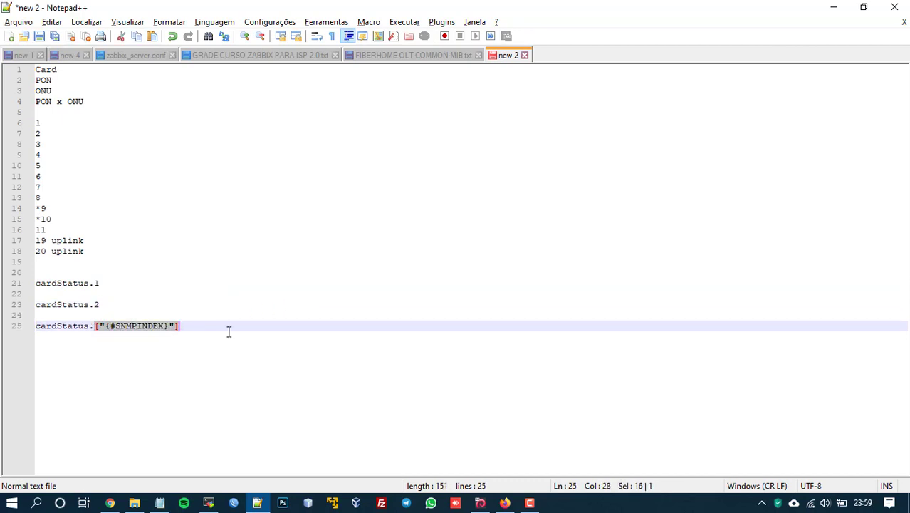
text(19)
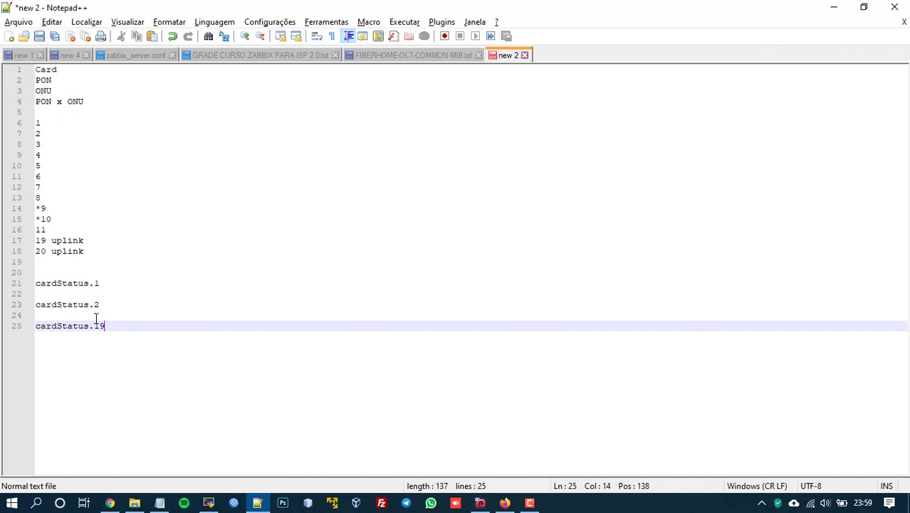
- Compare the repeated card values of the first snmpwalk in the terminal with the ["{#SNMPINDEX}"] part of the Zabbix key
key(alt+Tab)
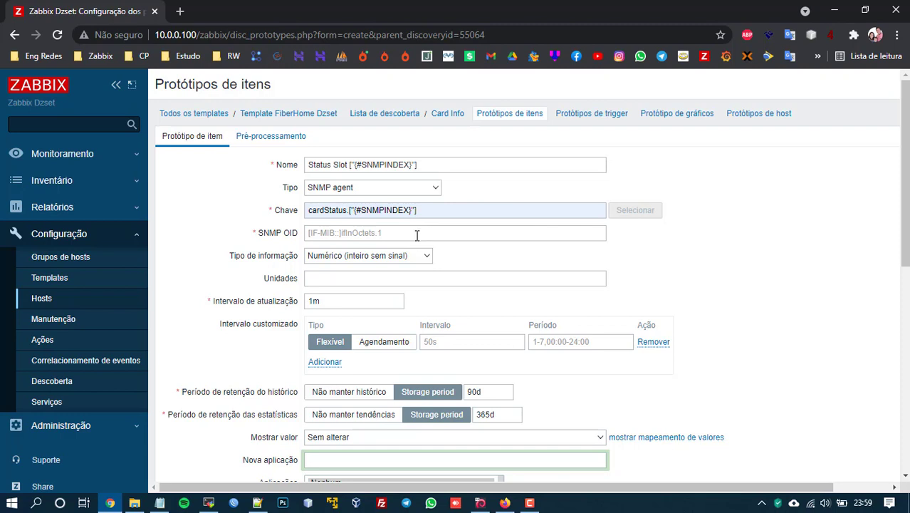
click(209, 503)
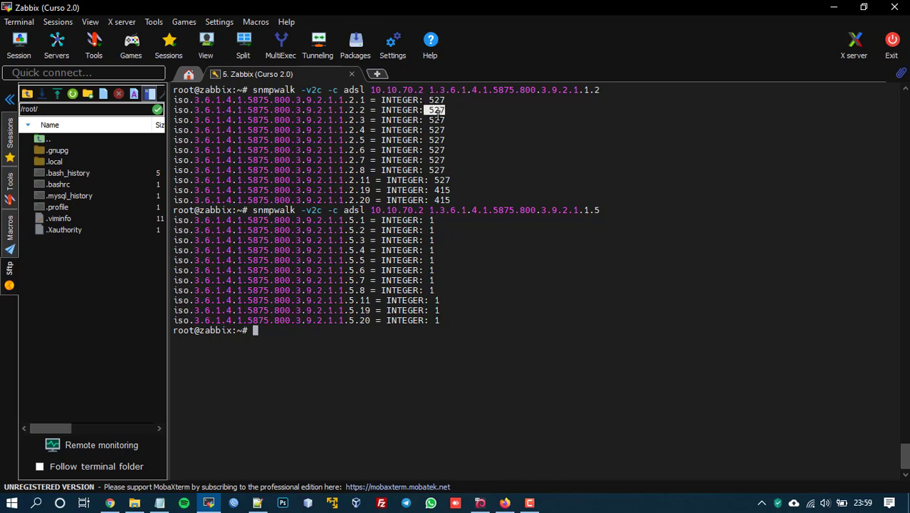
double_click(437, 120)
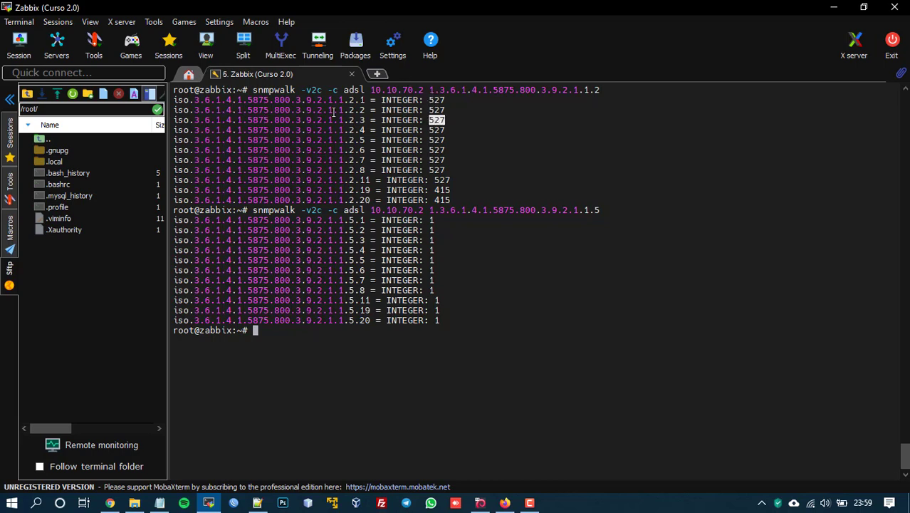
double_click(437, 100)
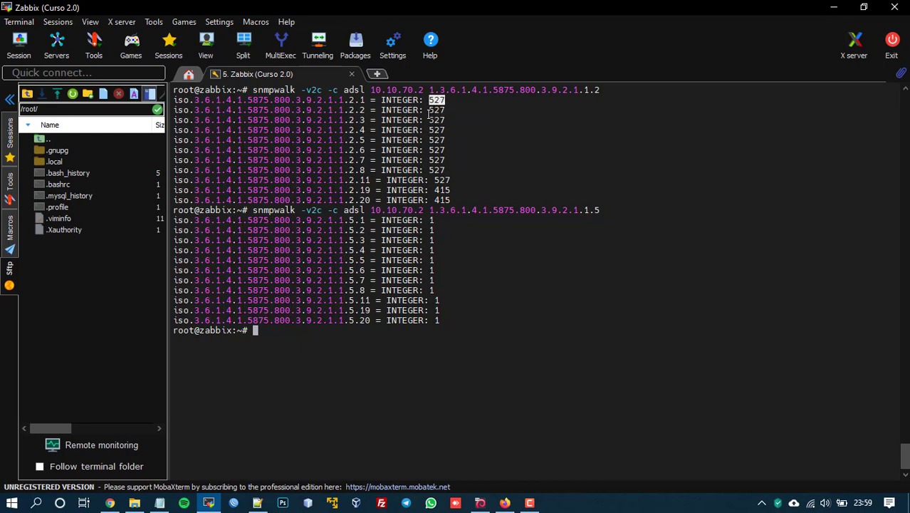
drag(426, 111, 445, 110)
click(830, 12)
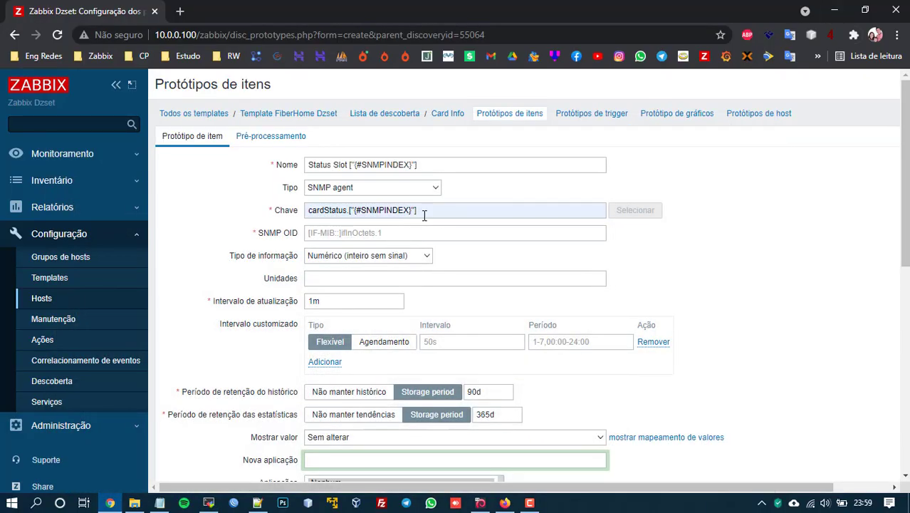
drag(349, 210, 469, 209)
click(728, 215)
key(alt+Tab)
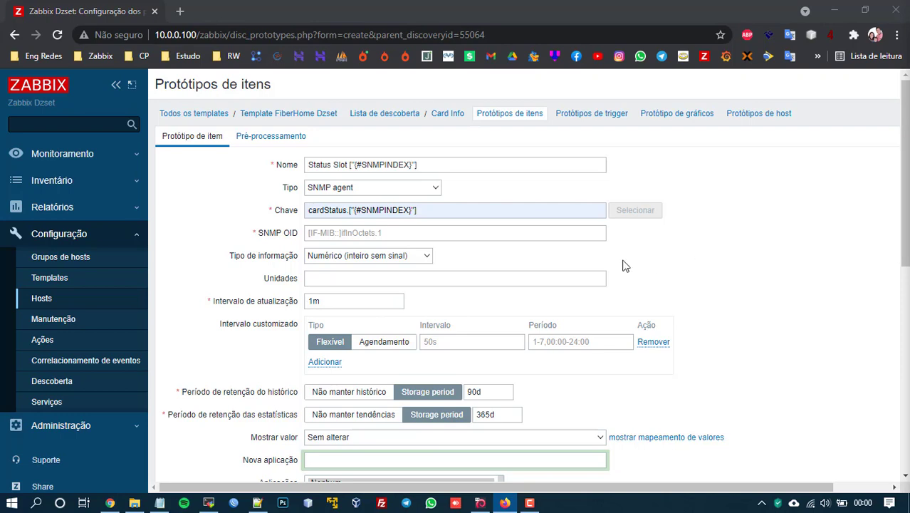
- Set the item prototype's SNMP OID to .1.3.6.1.4.1.5875.800.3.9.2.1.1.5.{#SNMPINDEX}, checking the base OID against cardStatus in the MIB file
click(413, 232)
text(.1.3.6.1.4.1.5875.800.3.9.2.1.1.5.)
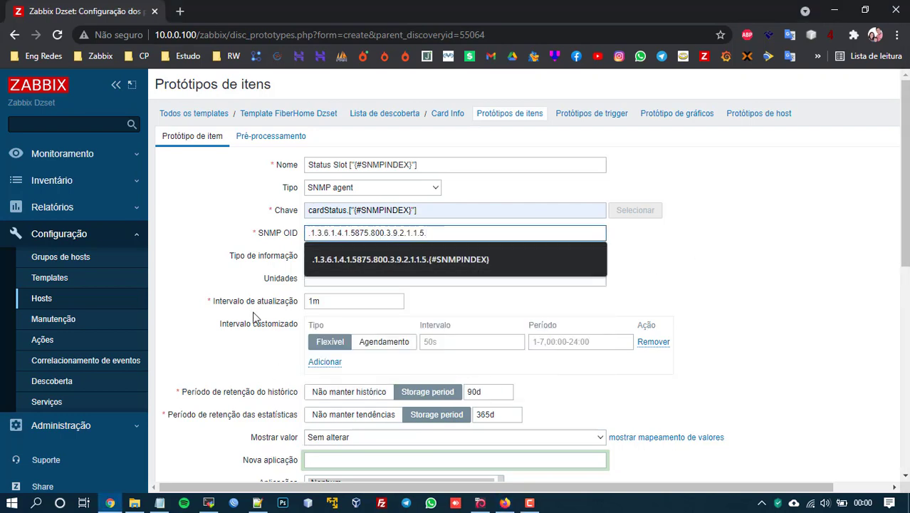
click(257, 503)
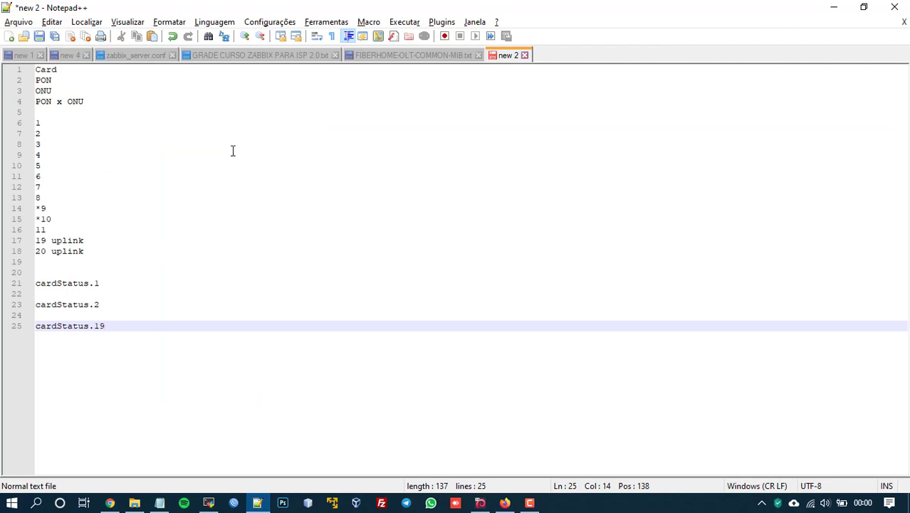
click(414, 55)
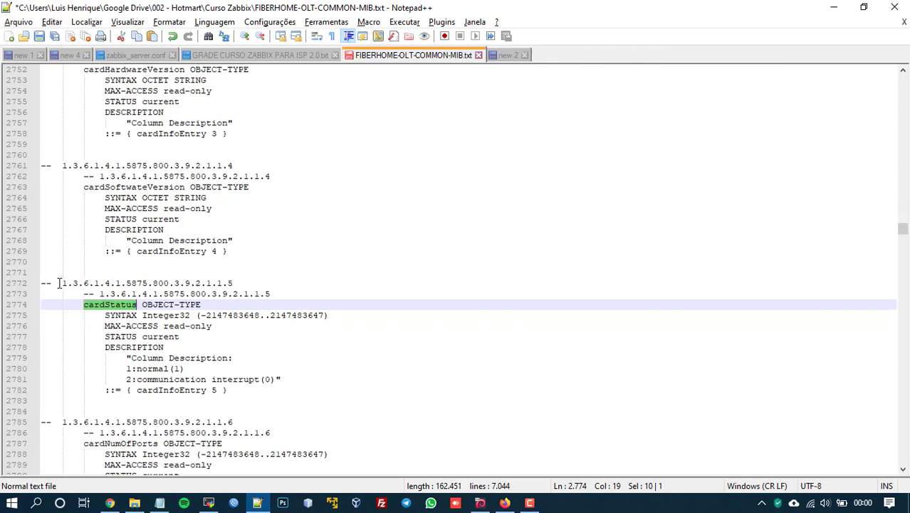
drag(61, 283, 261, 276)
click(835, 8)
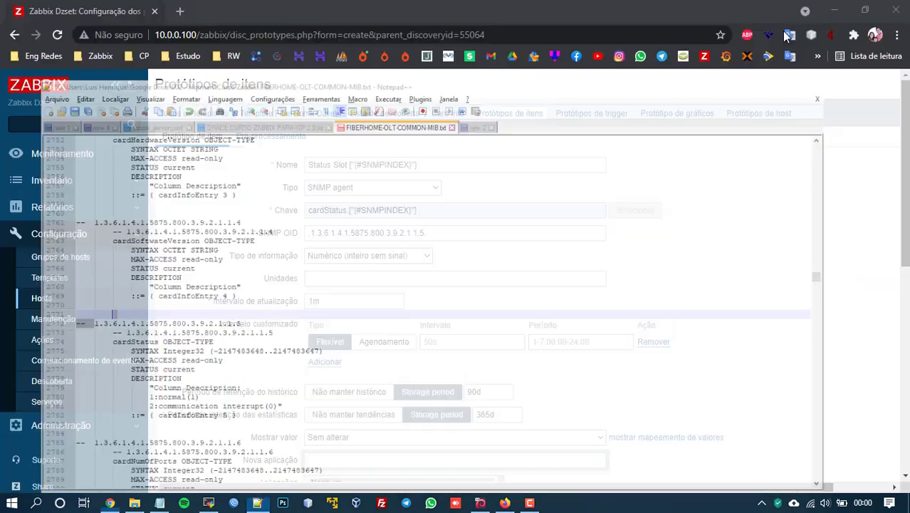
click(445, 233)
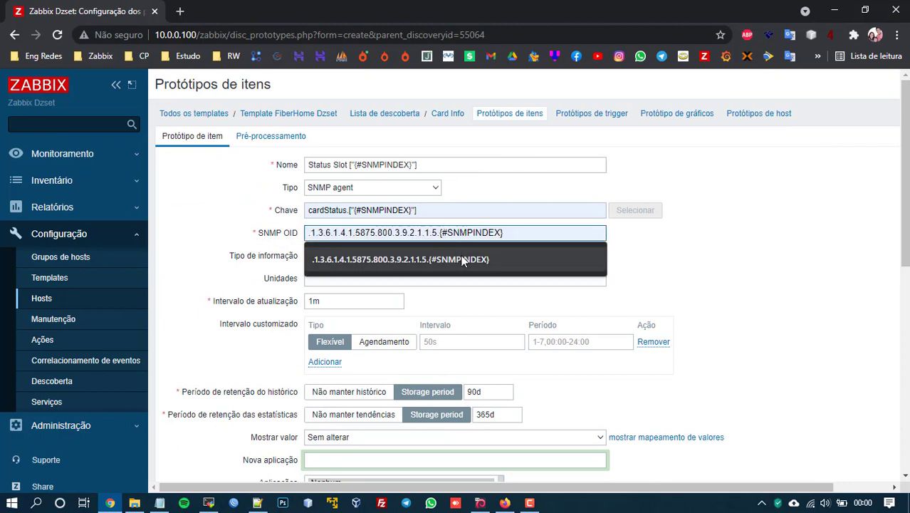
click(457, 254)
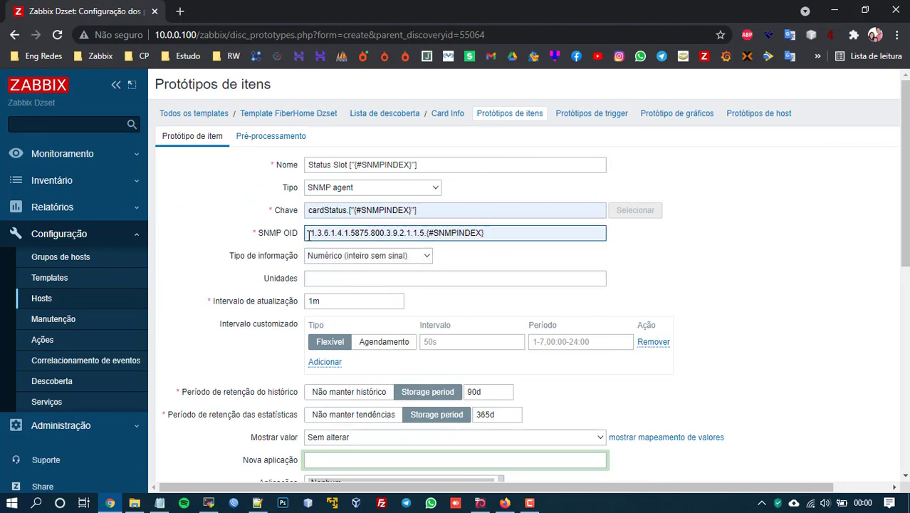
- Copy the SNMP OID to the end of the new 2 notes in Notepad++ and replace its macro part with 1
drag(503, 233, 278, 241)
key(ctrl+c)
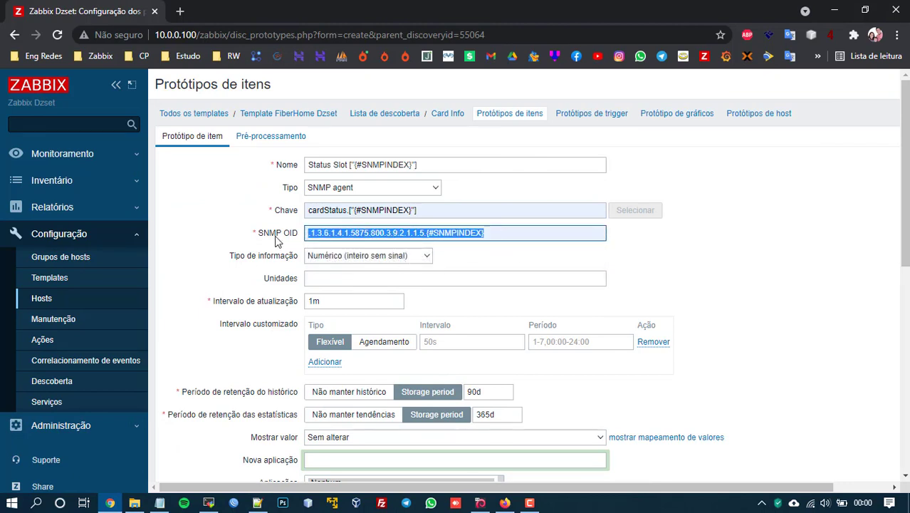
click(257, 503)
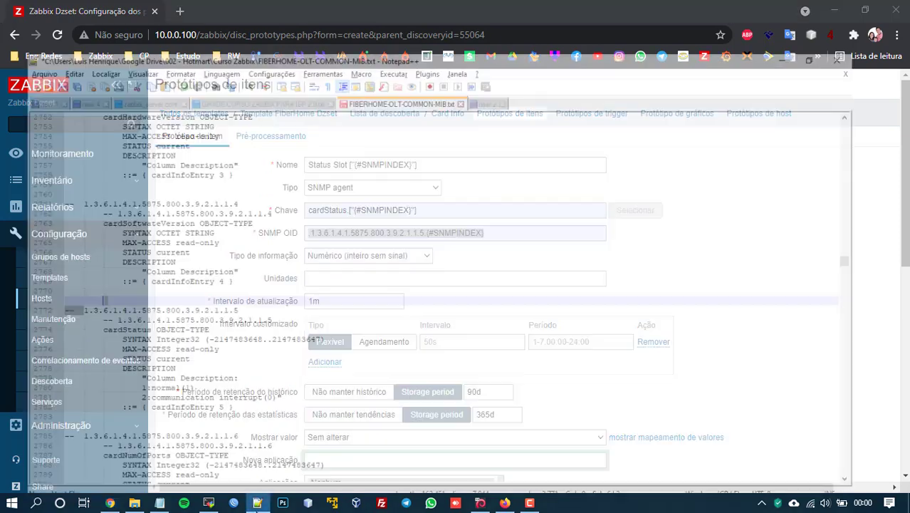
click(504, 56)
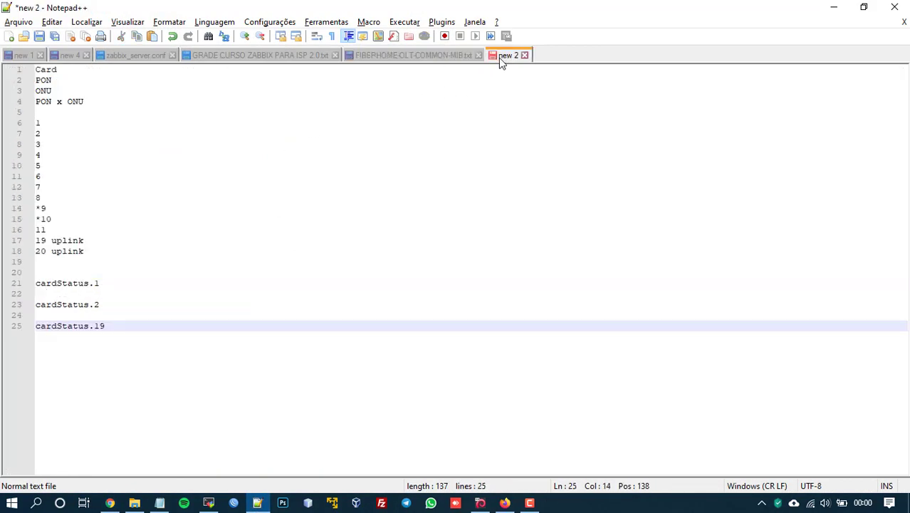
key(Return)
- Add two more example OIDs below it in the notes, with the macro part replaced by 2 and 3
key(Return)
key(Return)
key(ctrl+v)
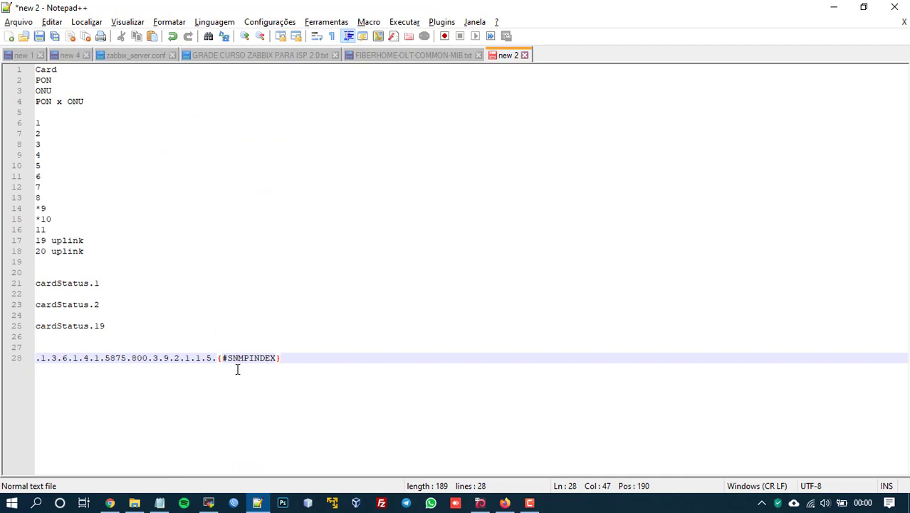
drag(218, 357, 313, 359)
text(1)
key(Return)
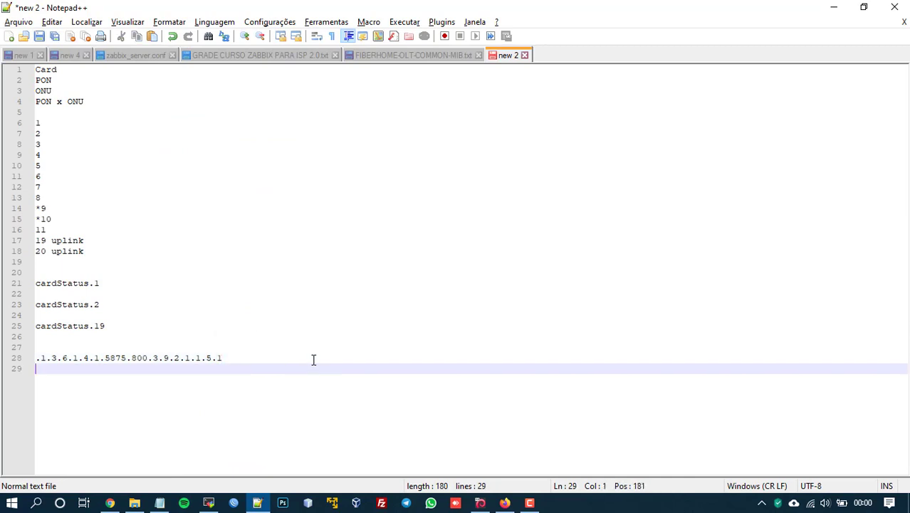
key(ctrl+v)
drag(219, 370, 303, 370)
text(2)
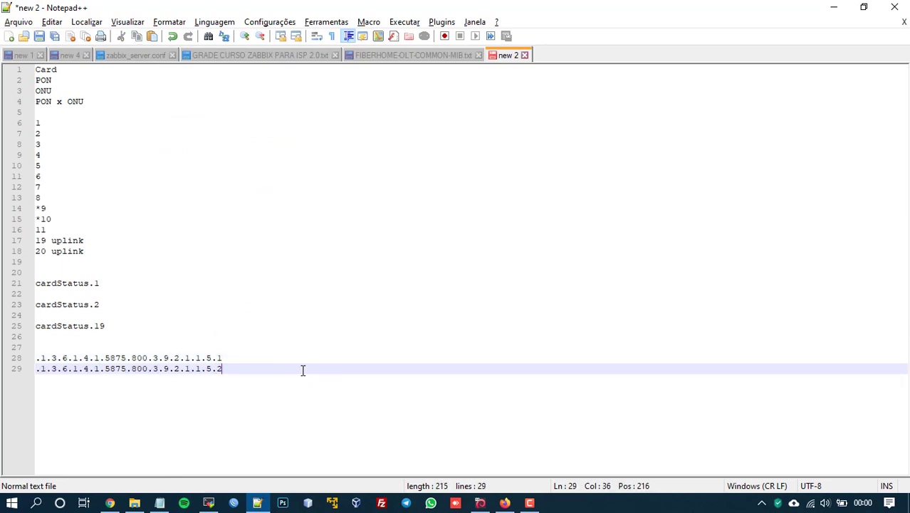
key(Return)
key(ctrl+v)
drag(219, 379, 309, 383)
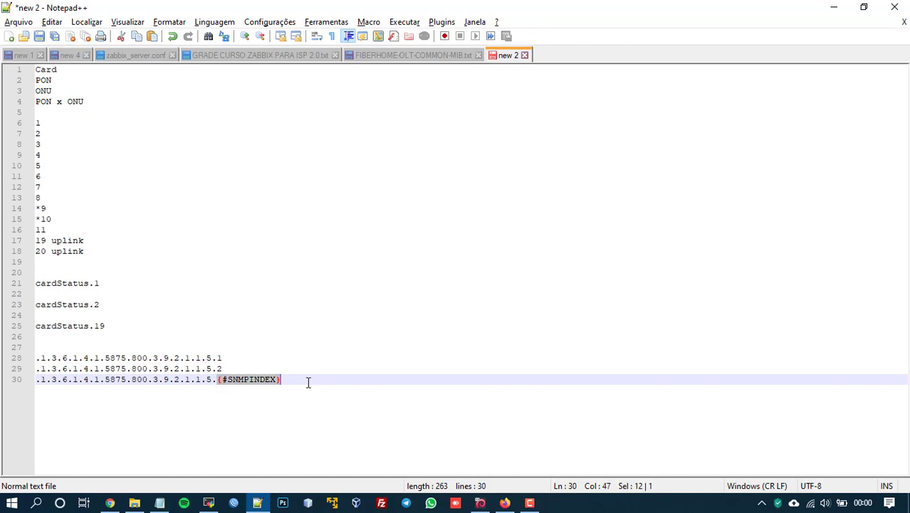
text(3)
- Place the notes window over the MobaXterm terminal and compare the three example OIDs with the second snmpwalk's output
drag(223, 379, 53, 381)
drag(364, 7, 417, 163)
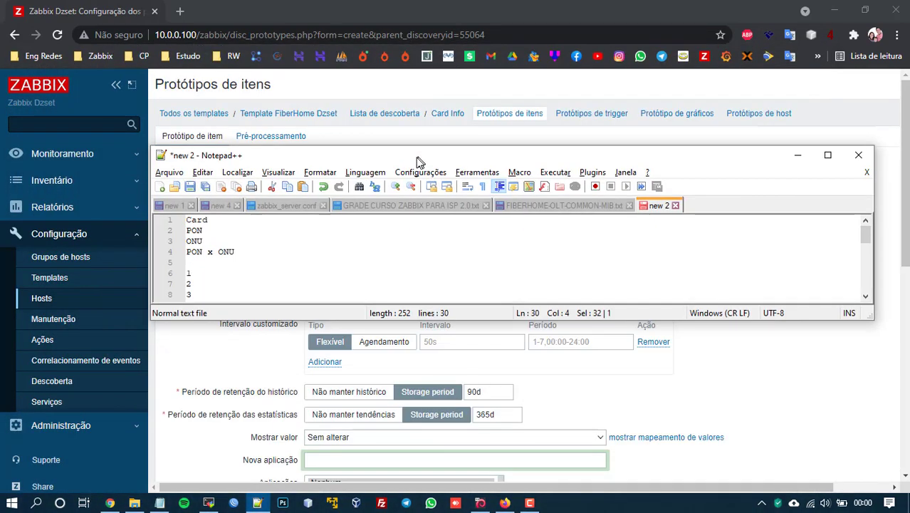
scroll(402, 251, down, 3)
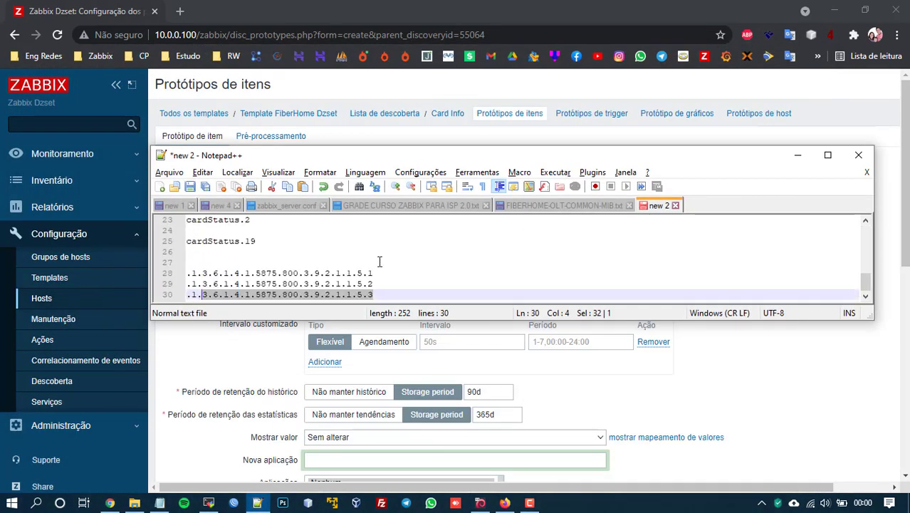
click(209, 503)
key(alt+Tab)
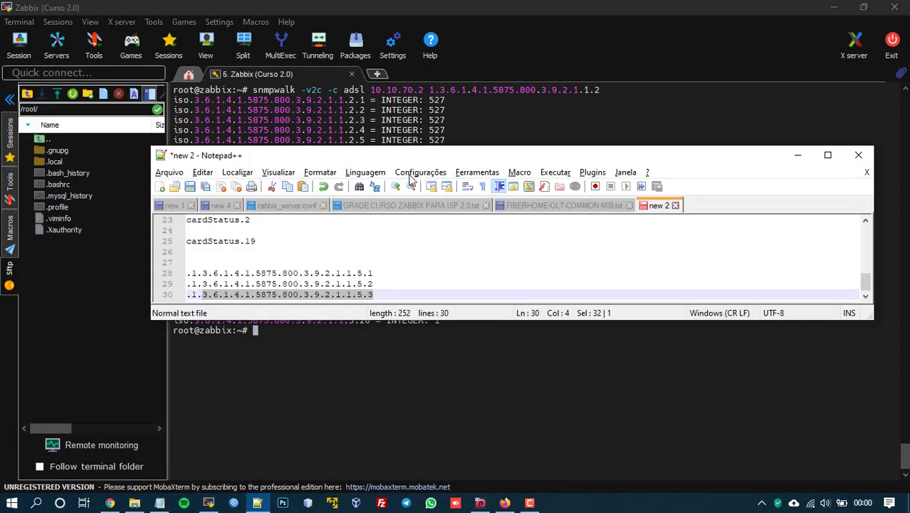
drag(418, 158, 391, 281)
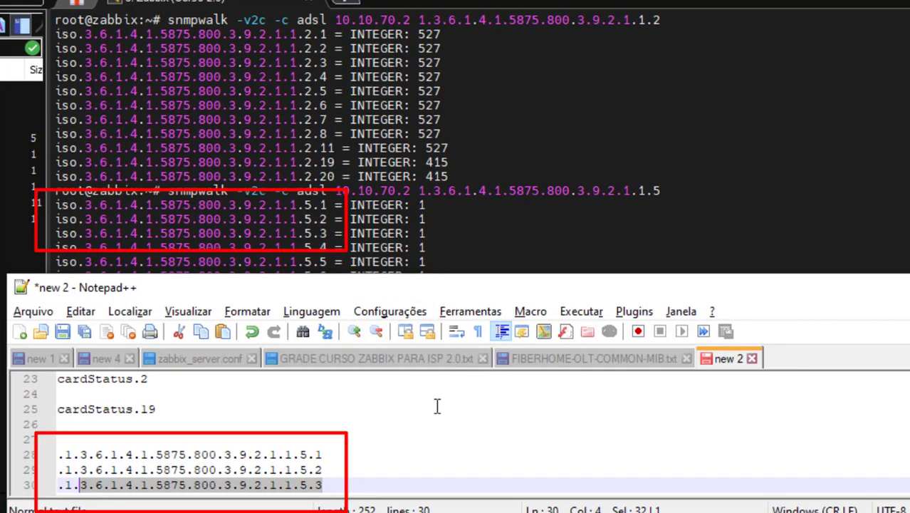
click(342, 483)
drag(344, 483, 61, 453)
click(363, 485)
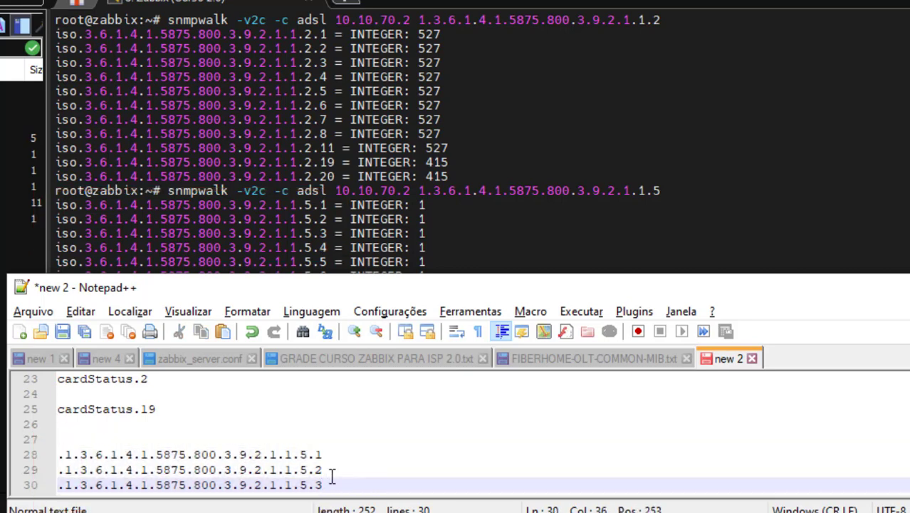
- Copy the first example OID from the notes and run snmpwalk against 10.10.70.2 for .1.3.6.1.4.1.5875.800.3.9.2.1.1.5.1
drag(327, 455, 30, 467)
key(ctrl+c)
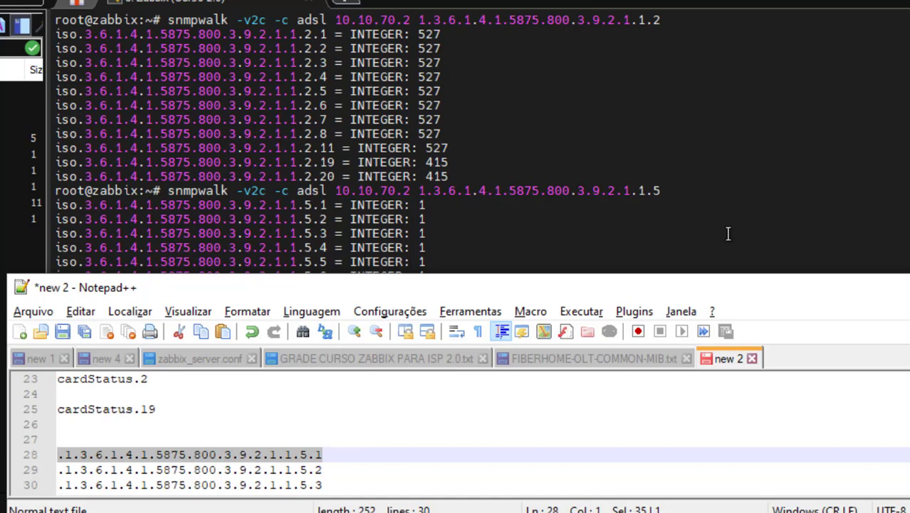
click(722, 203)
key(Up)
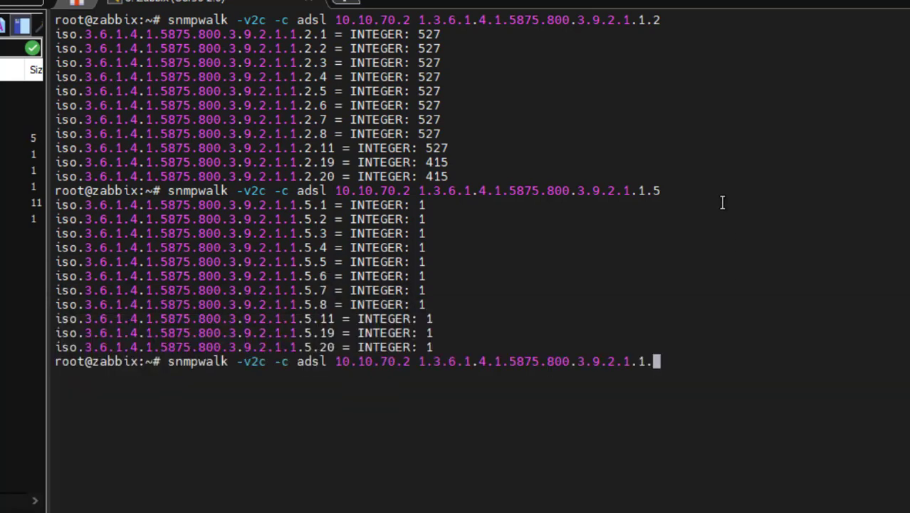
key(BackSpace)
key(BackSpace)
key(BackSpace)
key(BackSpace)
key(BackSpace)
key(BackSpace)
key(BackSpace)
key(BackSpace)
key(BackSpace)
key(BackSpace)
key(BackSpace)
key(BackSpace)
key(BackSpace)
key(BackSpace)
key(BackSpace)
key(BackSpace)
key(BackSpace)
key(BackSpace)
key(BackSpace)
key(BackSpace)
key(BackSpace)
key(BackSpace)
key(BackSpace)
key(BackSpace)
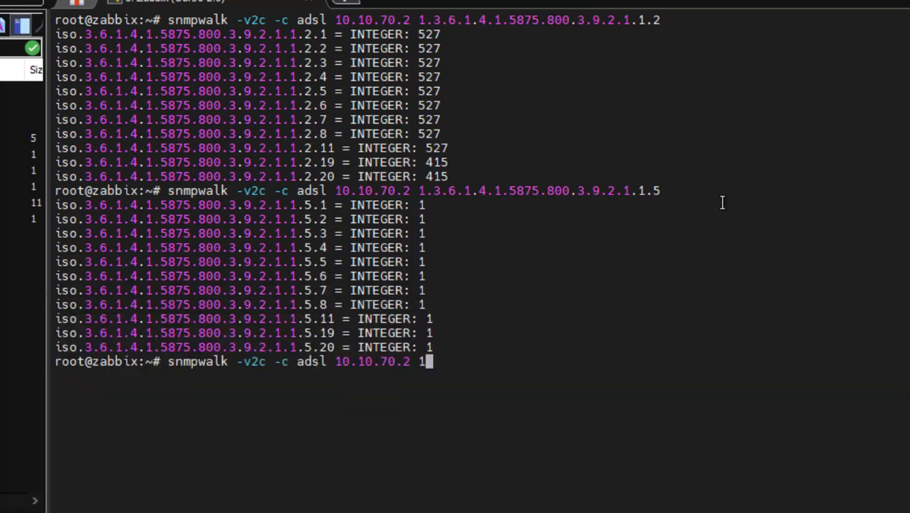
right_click(722, 203)
key(Return)
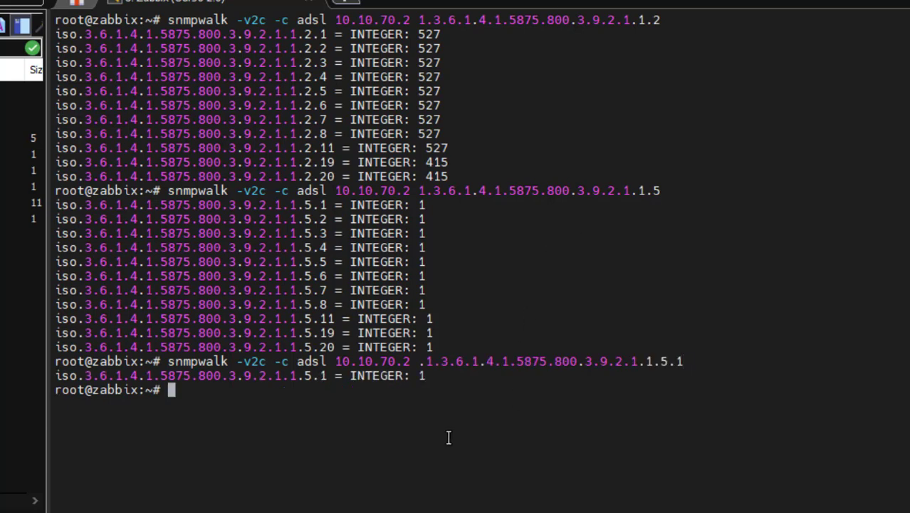
- Repeat the single-OID snmpwalk for the second and third cards, with the OID ending in 5.2 and 5.3
key(Up)
key(Return)
key(Up)
key(BackSpace)
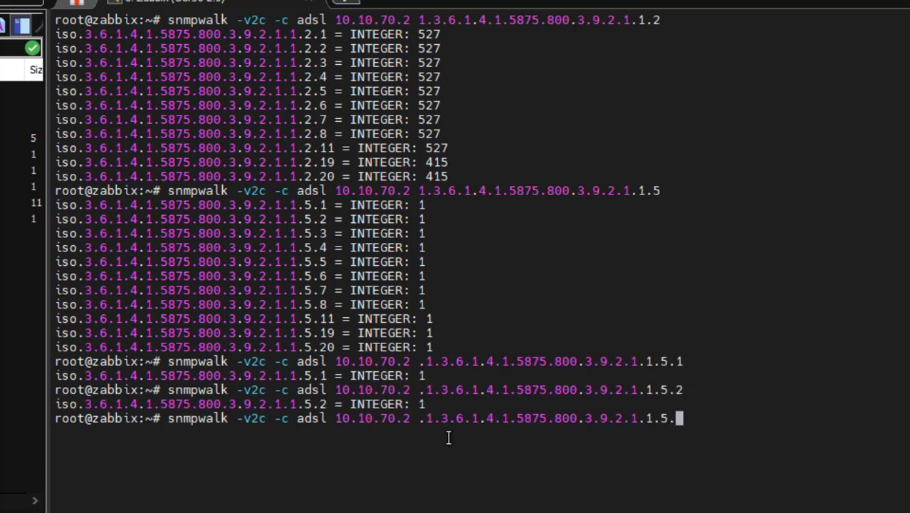
text(3)
key(Return)
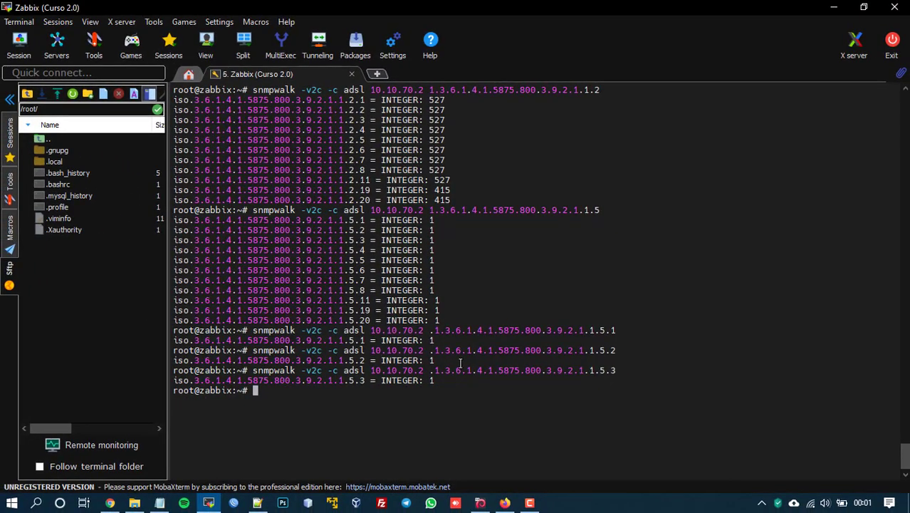
- Return to the Zabbix item prototype form and examine the available types of information for the card status item
click(834, 7)
click(816, 278)
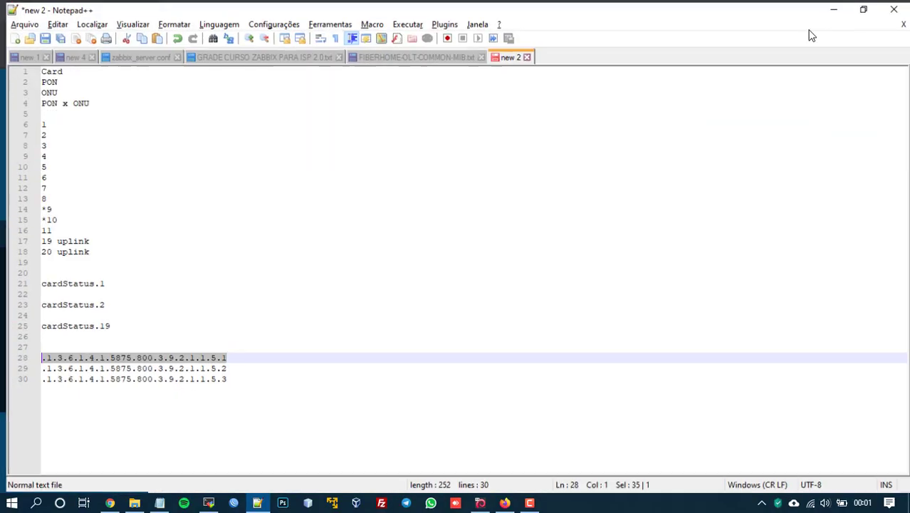
click(834, 7)
scroll(762, 180, down, 1)
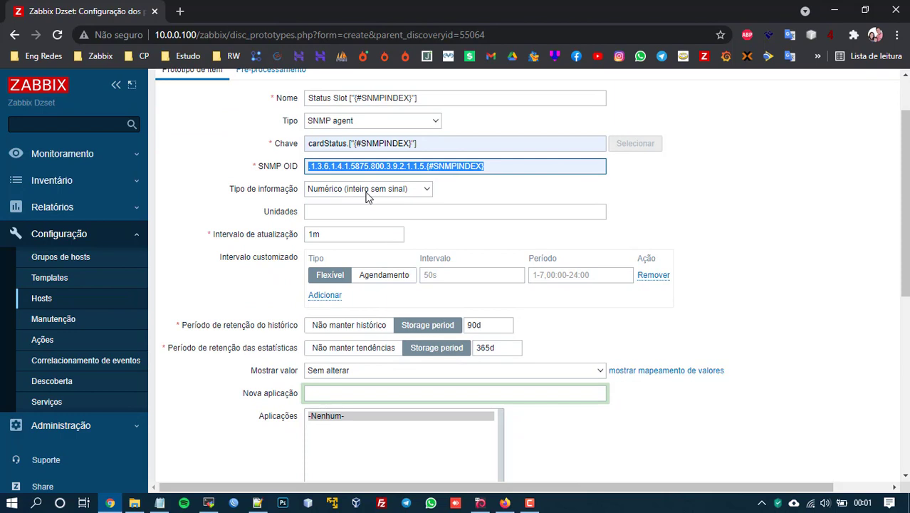
click(367, 189)
click(367, 189)
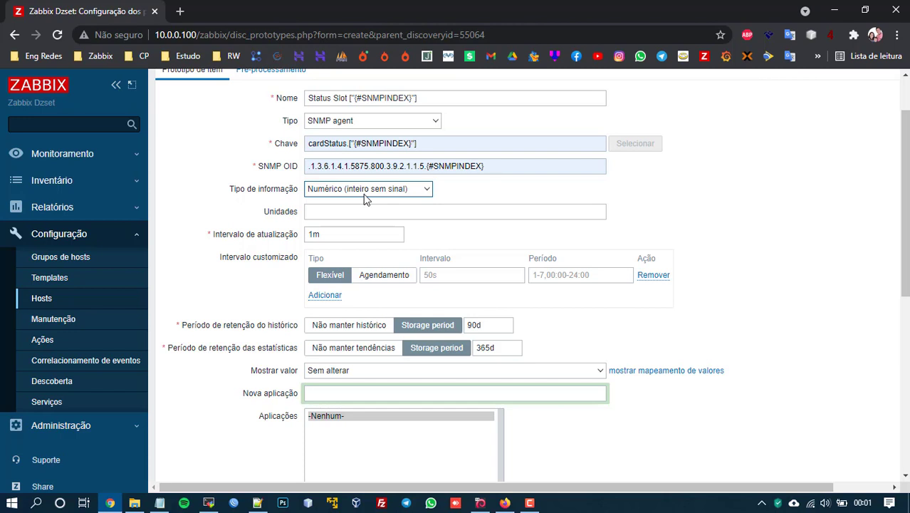
click(364, 194)
click(370, 190)
click(370, 190)
click(381, 196)
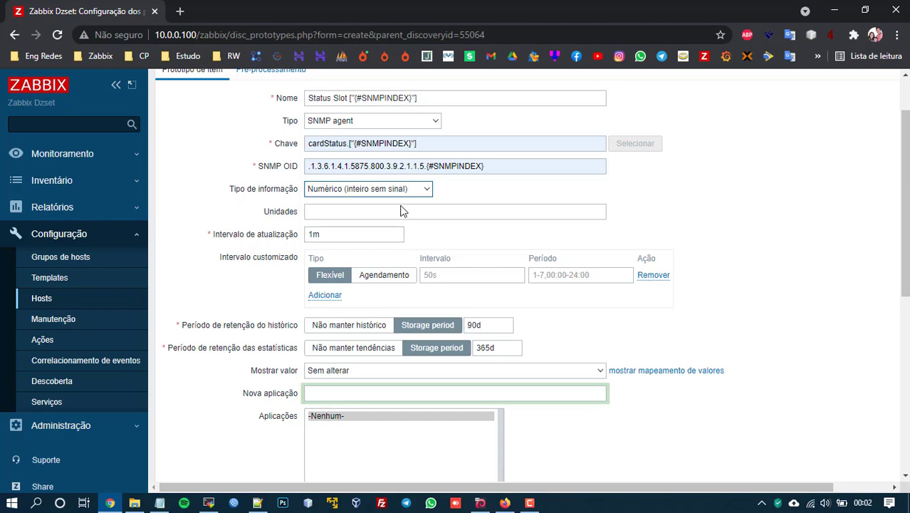
- Assign the cardStatus item prototype to a new application named Slot and add the prototype
scroll(400, 211, down, 3)
click(324, 259)
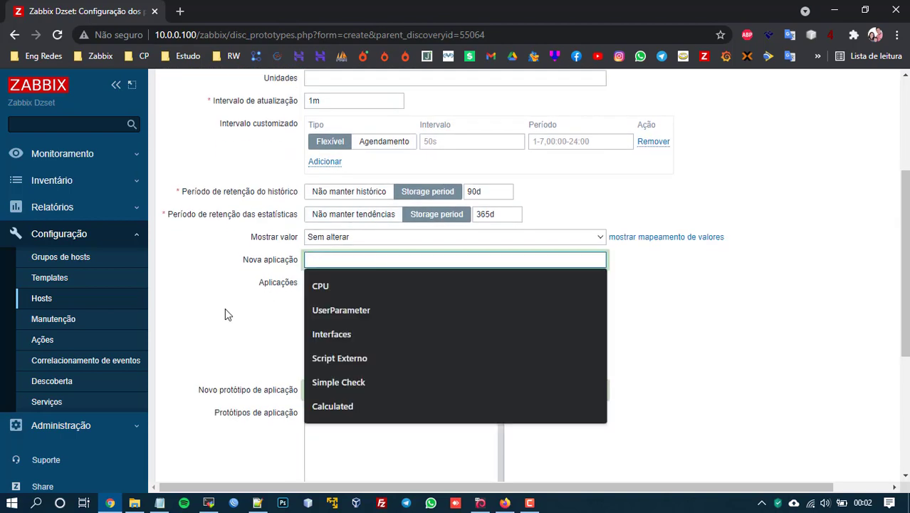
text(Solt)
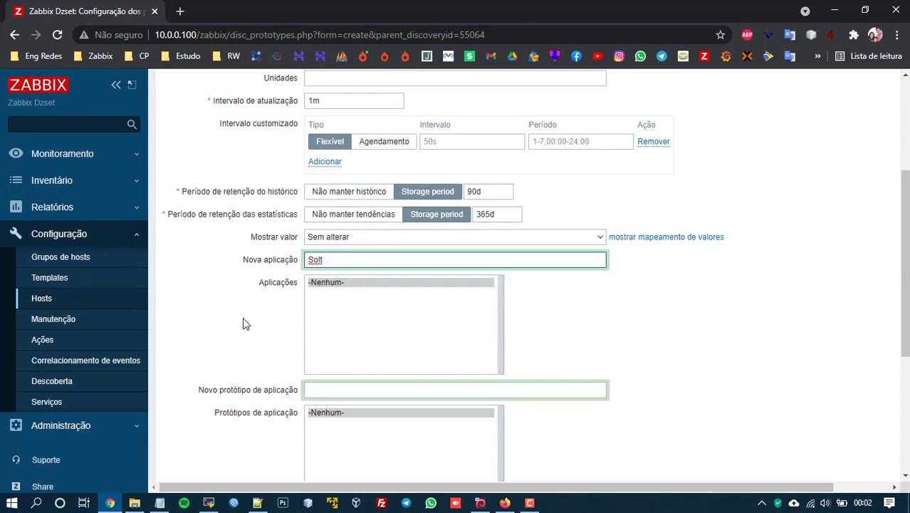
key(BackSpace)
key(BackSpace)
text(lo)
scroll(300, 312, down, 1)
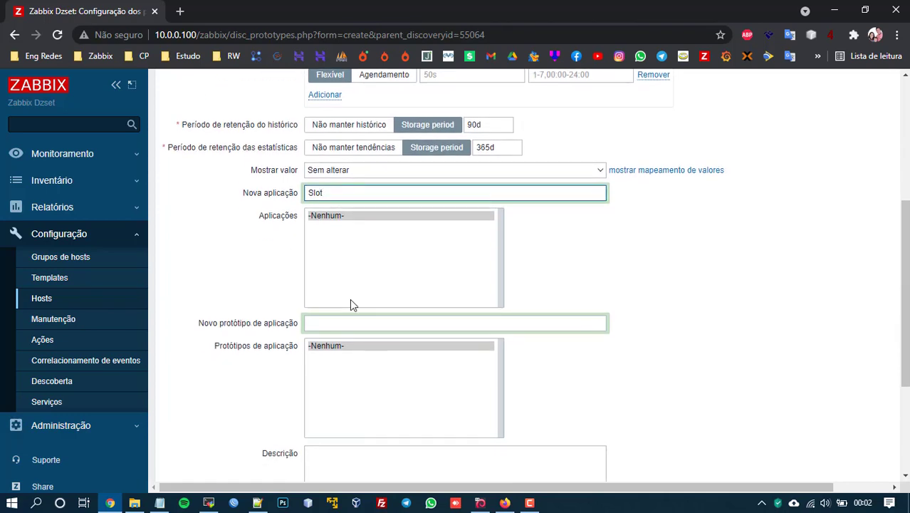
scroll(349, 310, down, 3)
click(313, 396)
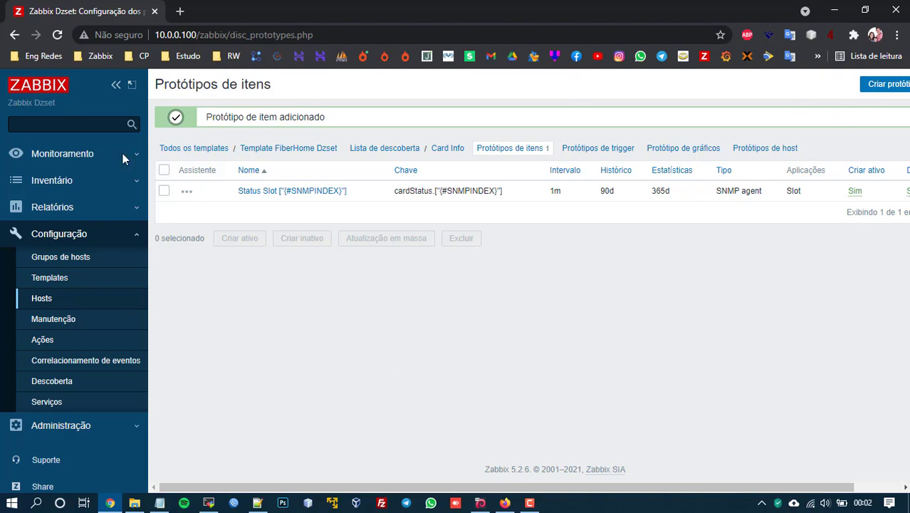
- Start creating a new host and name it OLT_Fiberhome
click(60, 300)
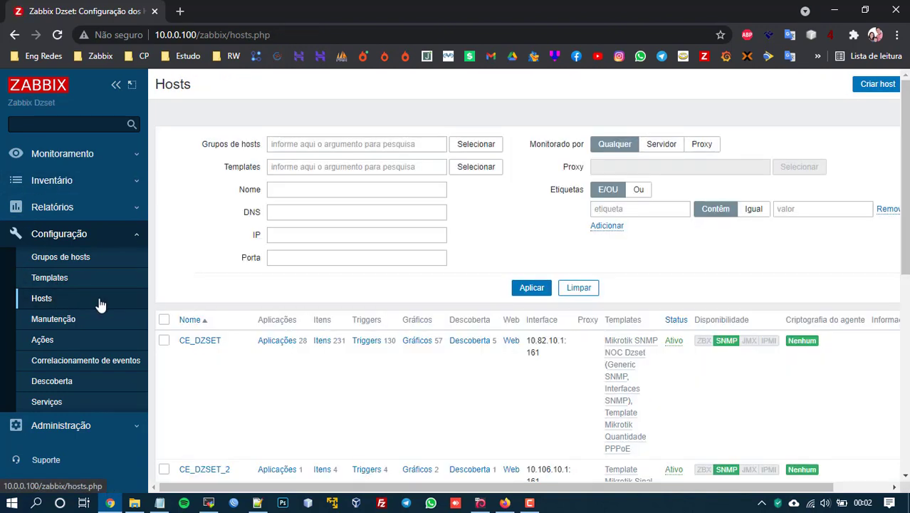
click(874, 91)
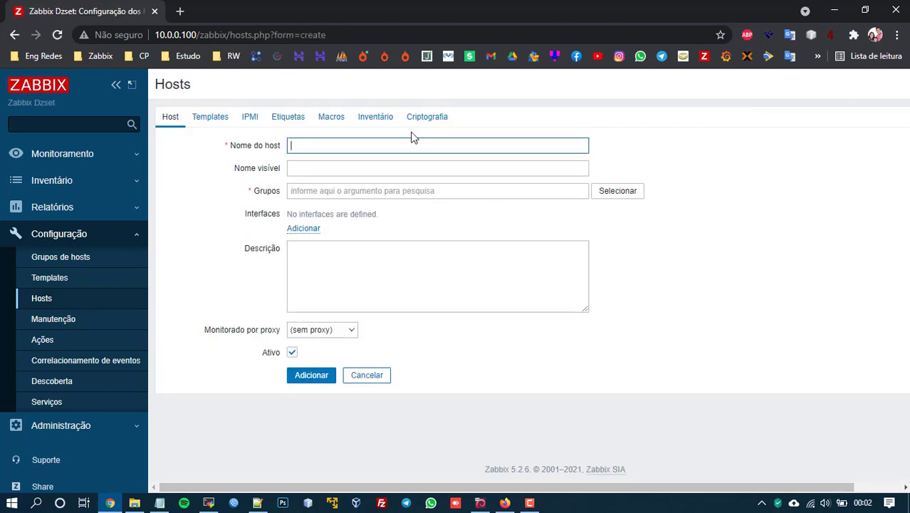
text(OT)
text(LT)
key(BackSpace)
key(BackSpace)
text(_Fiberhome)
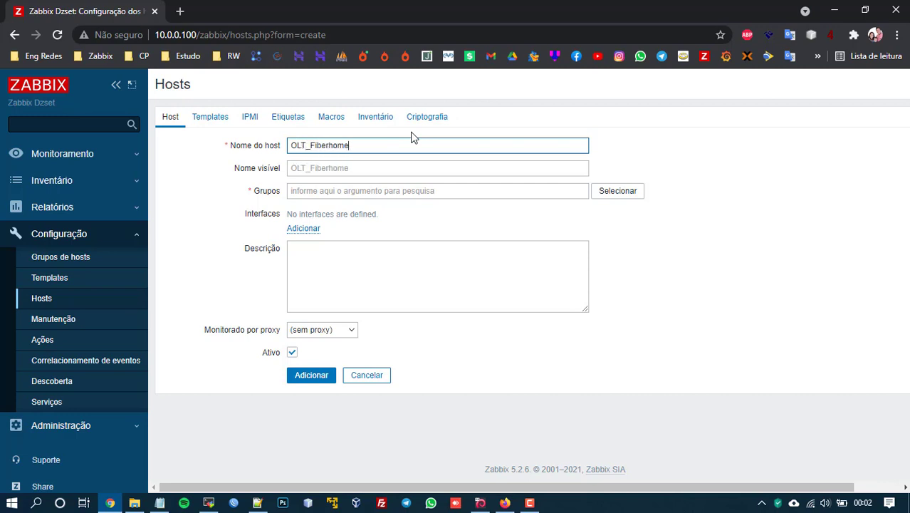
- Assign the host to a new host group named Fiberhome
click(364, 188)
text(Fiberhome)
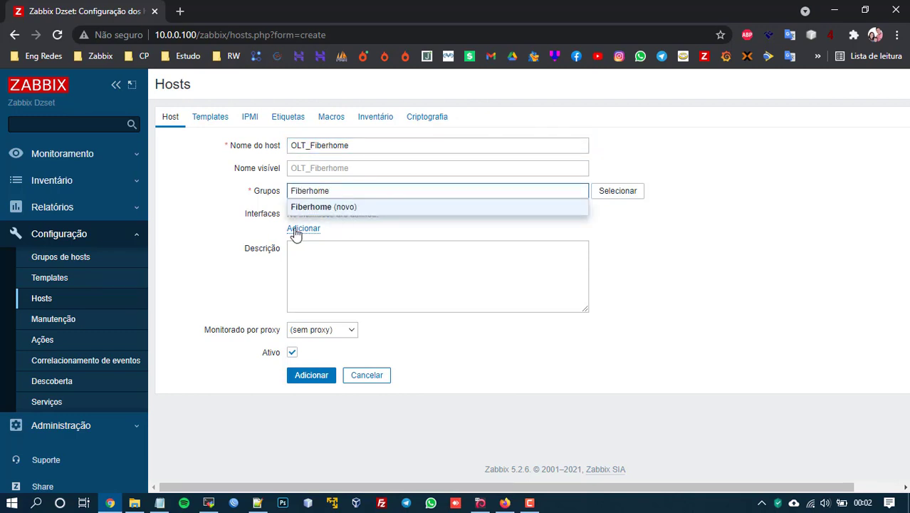
click(326, 204)
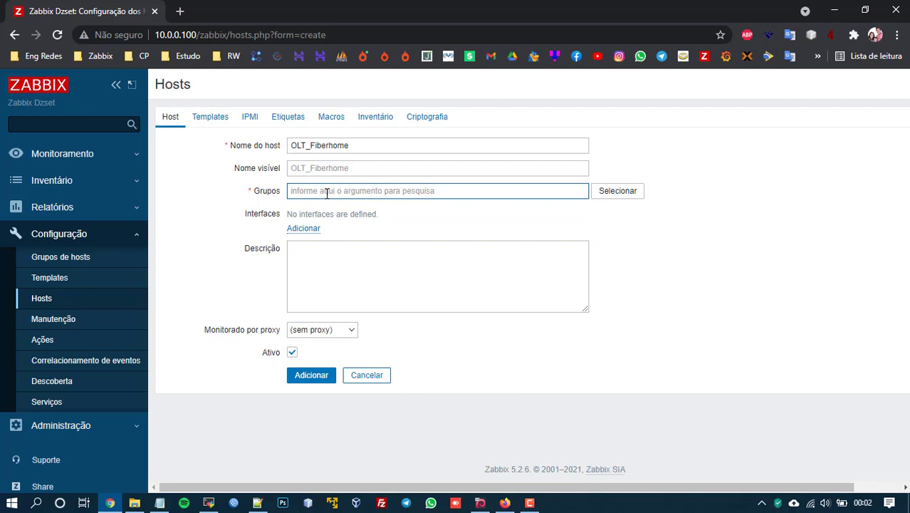
text(Fiberhome)
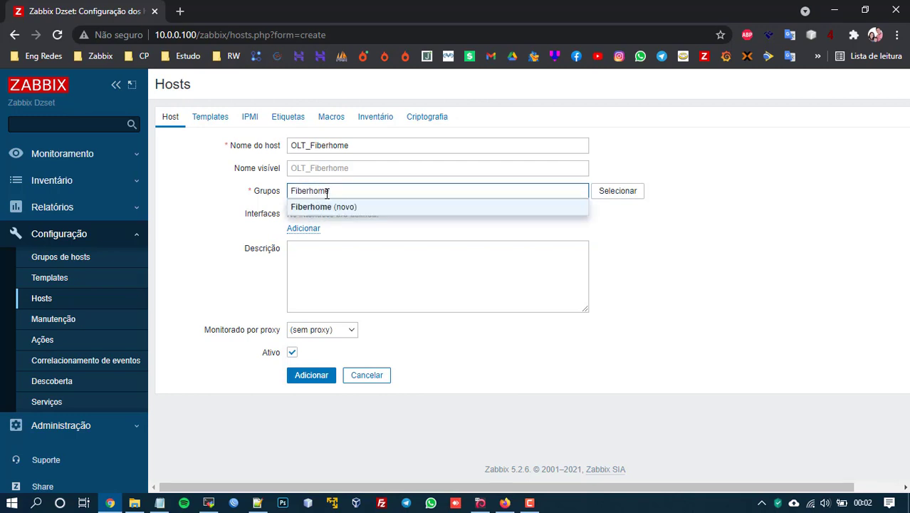
click(360, 210)
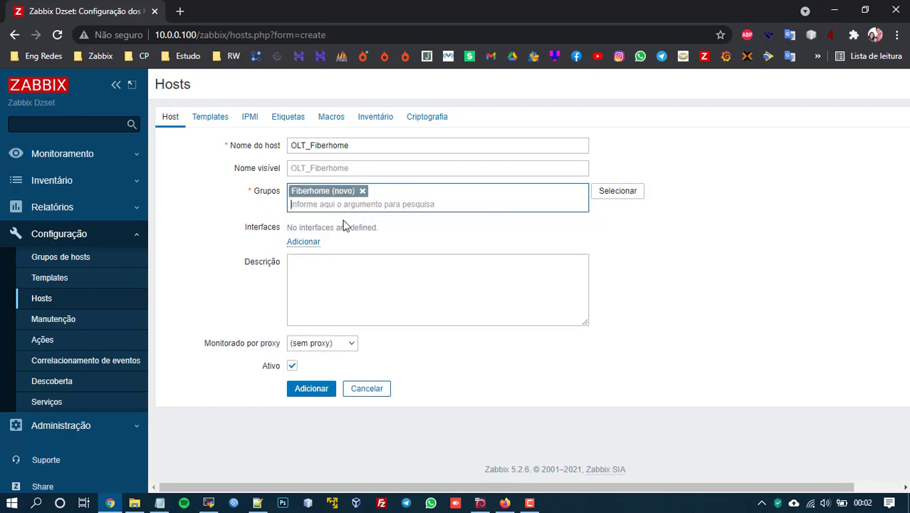
- Add an SNMP interface to the host with IP address 10.10.70.2, version SNMPv2 and the OLT's SNMP community string
click(311, 243)
click(331, 288)
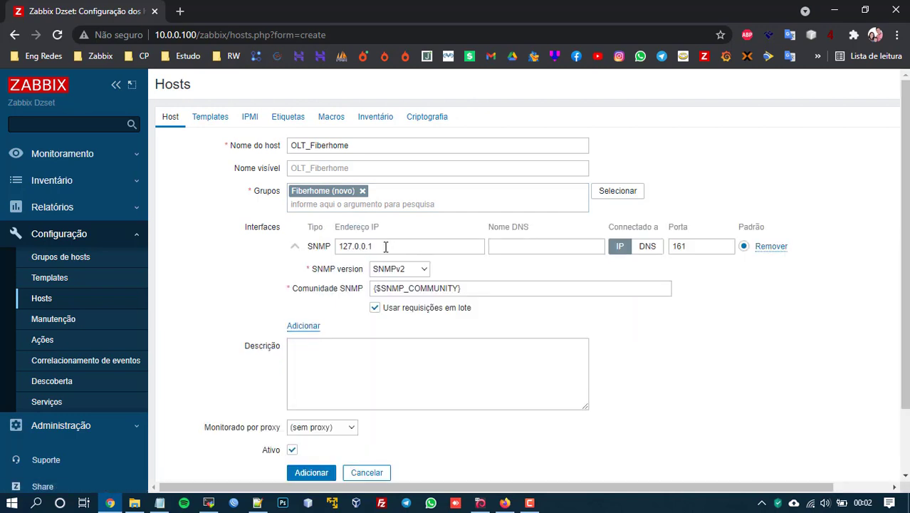
drag(385, 247, 318, 245)
text(10.10.)
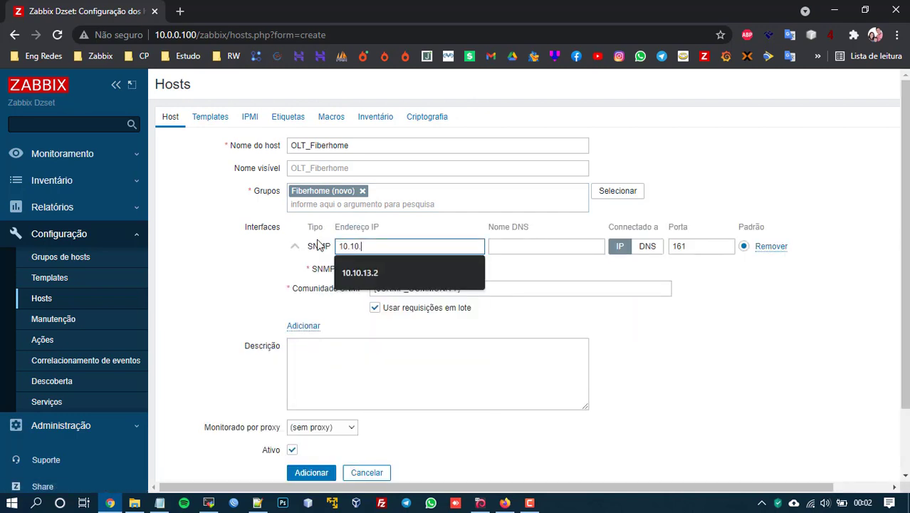
text(70.)
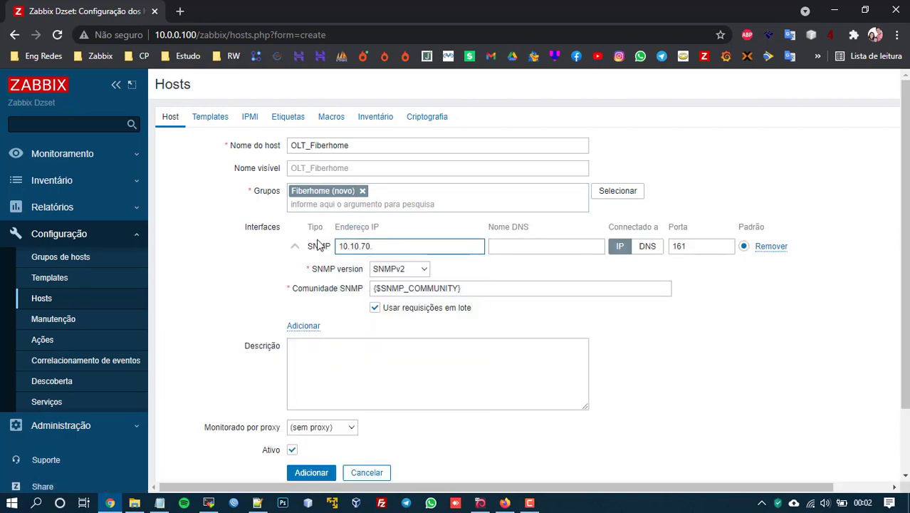
text(2)
click(408, 274)
click(408, 275)
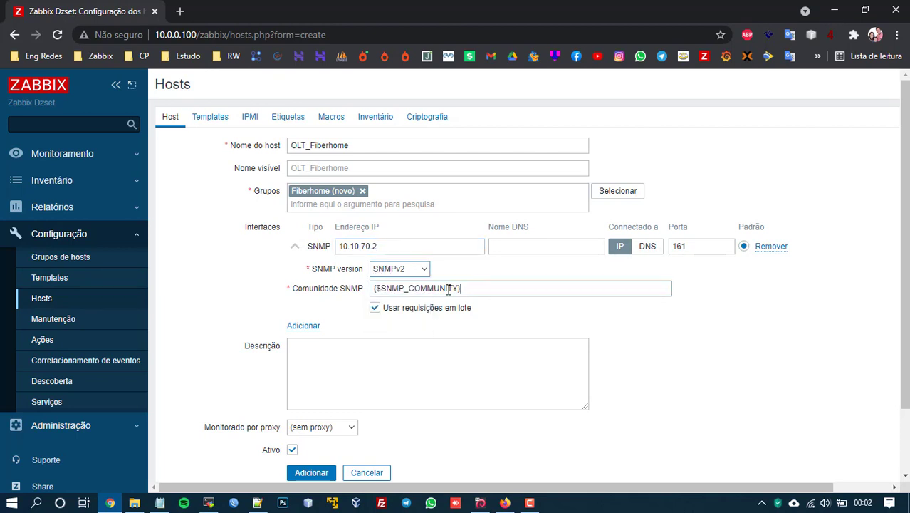
drag(488, 288, 354, 287)
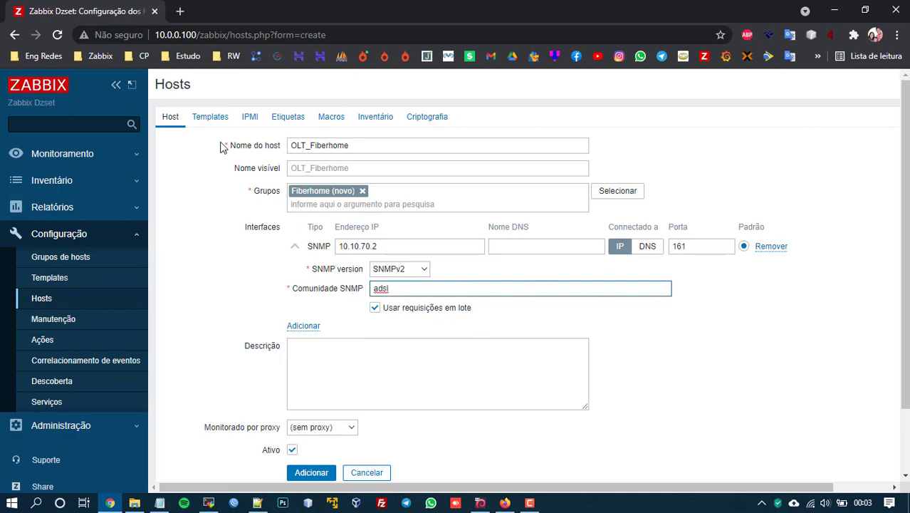
- Link Template FiberHome Dzset to the OLT_Fiberhome host and add the host
click(209, 117)
click(392, 177)
text(dzs)
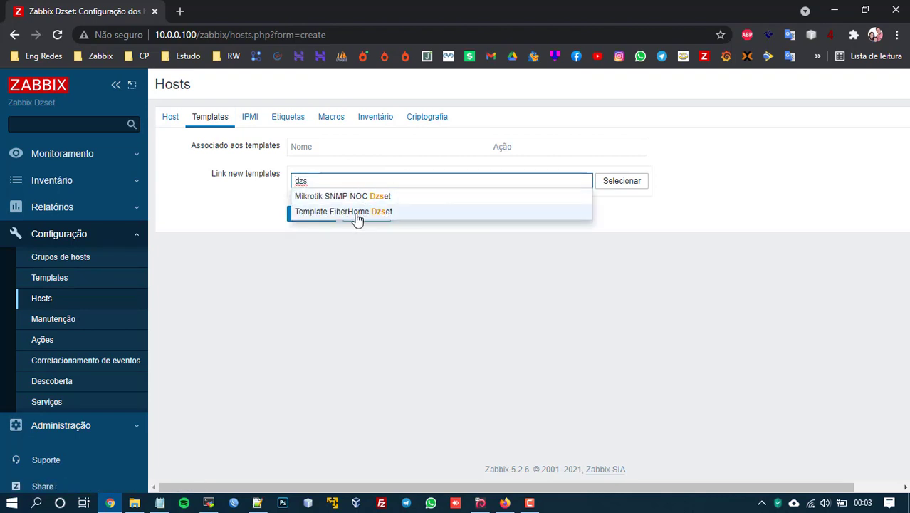
click(360, 219)
click(311, 227)
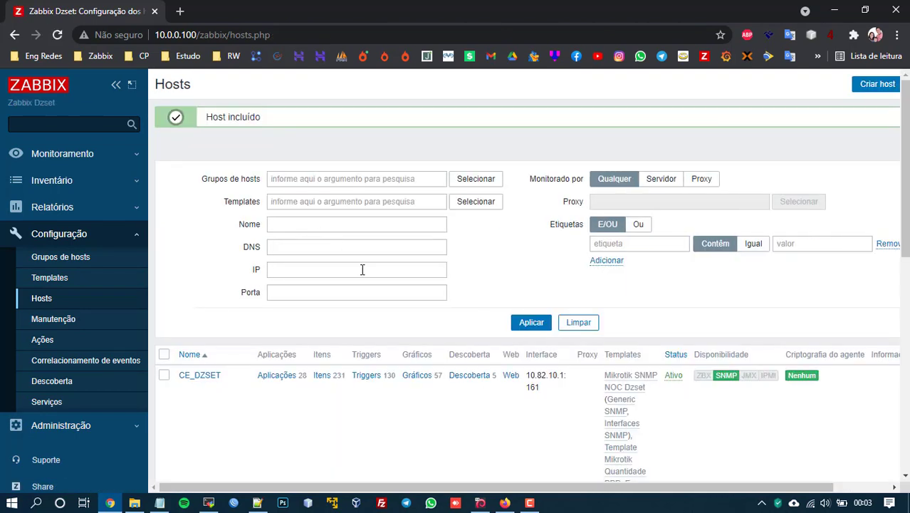
- Filter the hosts by the name olt and open the discovery rules of OLT_Fiberhome
scroll(362, 269, down, 2)
scroll(283, 238, up, 2)
click(290, 226)
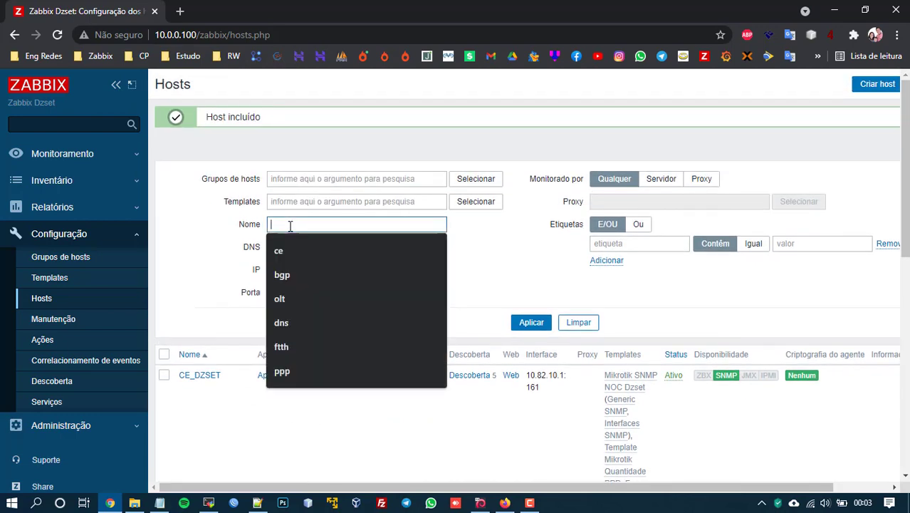
text(olt)
key(Return)
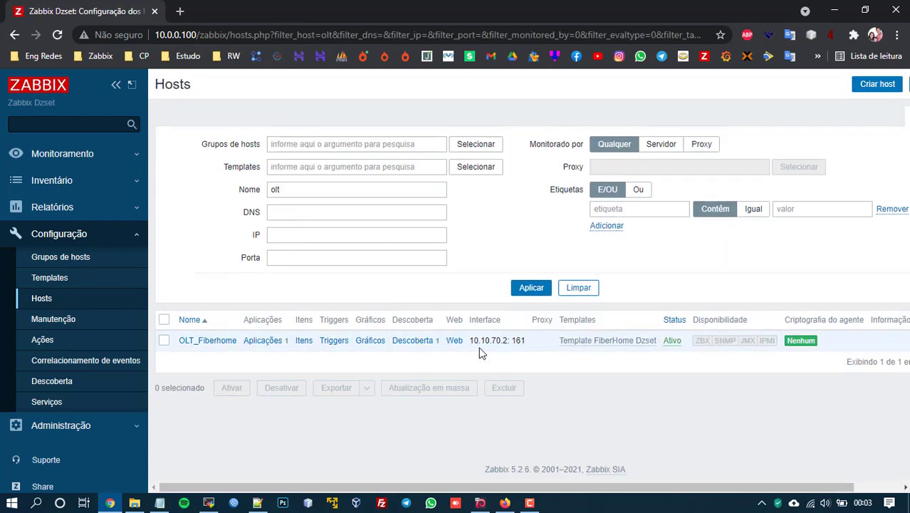
click(421, 341)
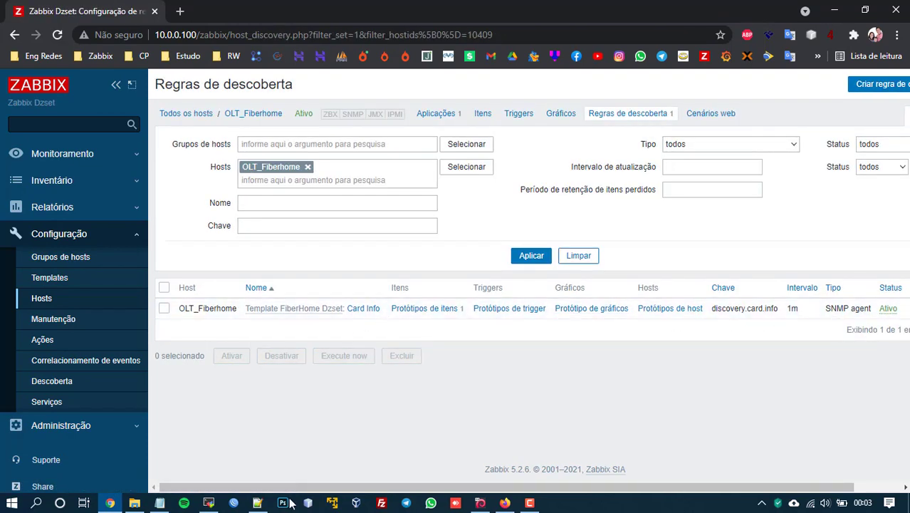
- Switch to the MobaXterm terminal and reload the server's configuration cache with zabbix_server -R config_cache_reload
click(209, 504)
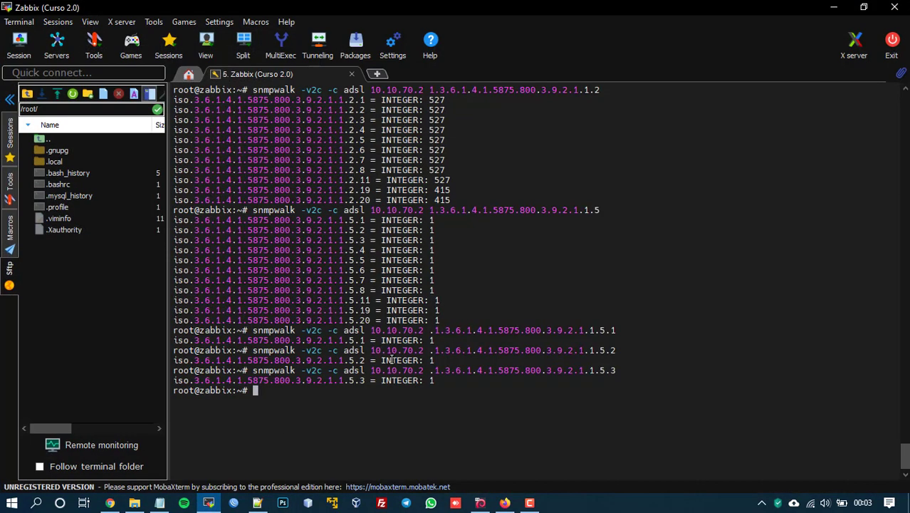
text(zabbix_ser)
key(Tab)
text(_)
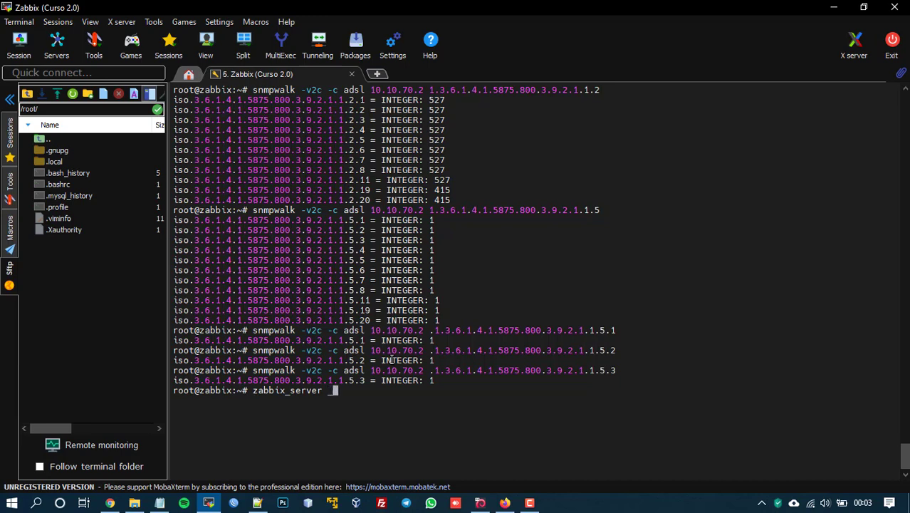
text(R conf)
text(ig)
text(_reload_)
text(cache)
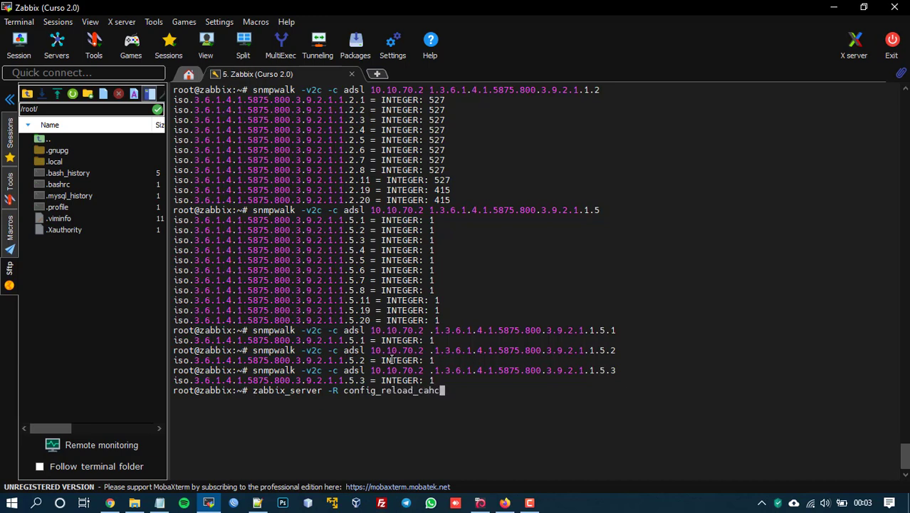
key(BackSpace)
key(BackSpace)
key(BackSpace)
text(c)
key(BackSpace)
key(BackSpace)
key(BackSpace)
key(BackSpace)
key(BackSpace)
key(BackSpace)
key(BackSpace)
key(BackSpace)
key(BackSpace)
key(BackSpace)
text(cache_reload)
key(Return)
- Return to Zabbix and execute the Card Info discovery rule of OLT_Fiberhome immediately
key(alt+Tab)
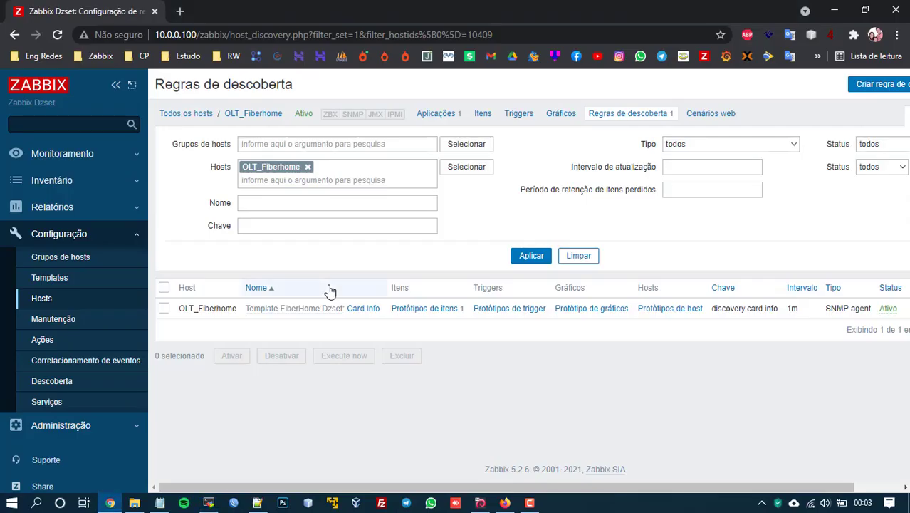
click(164, 309)
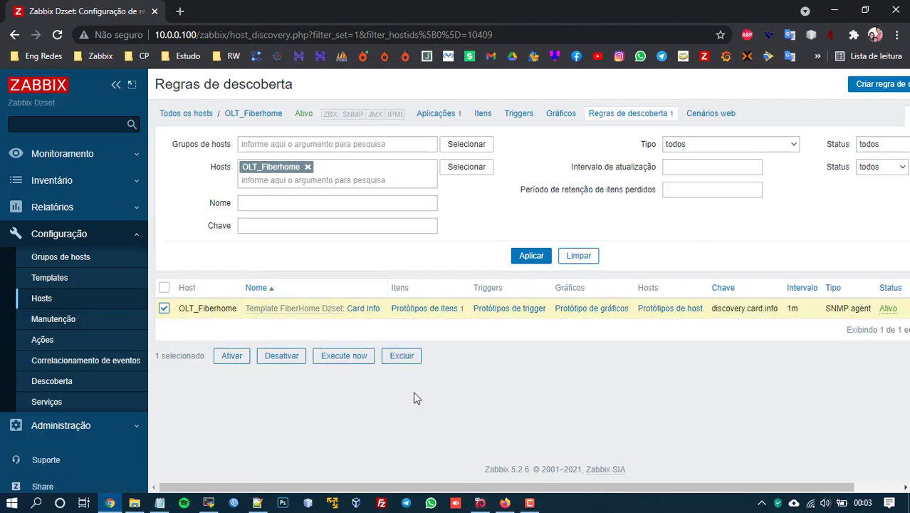
click(353, 358)
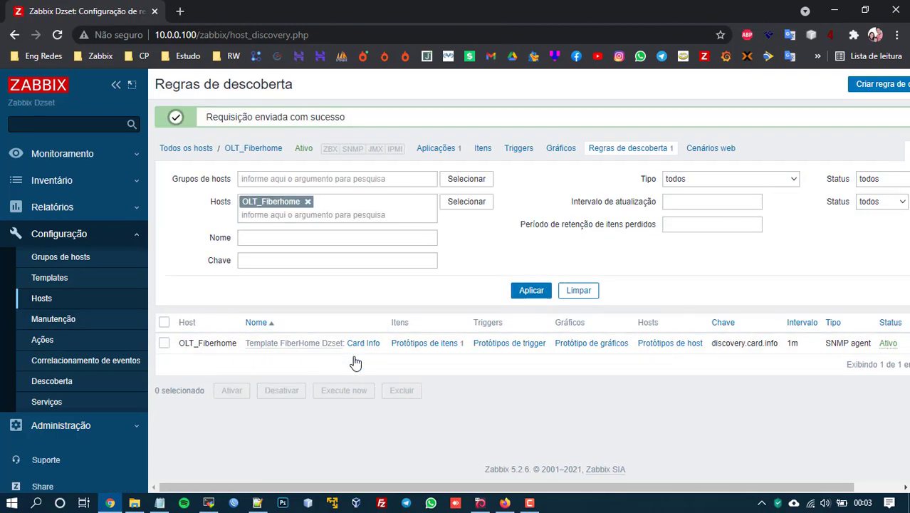
- Run zabbix_server -R config_cache_reload a second time in the MobaXterm terminal
key(alt+Tab)
key(Up)
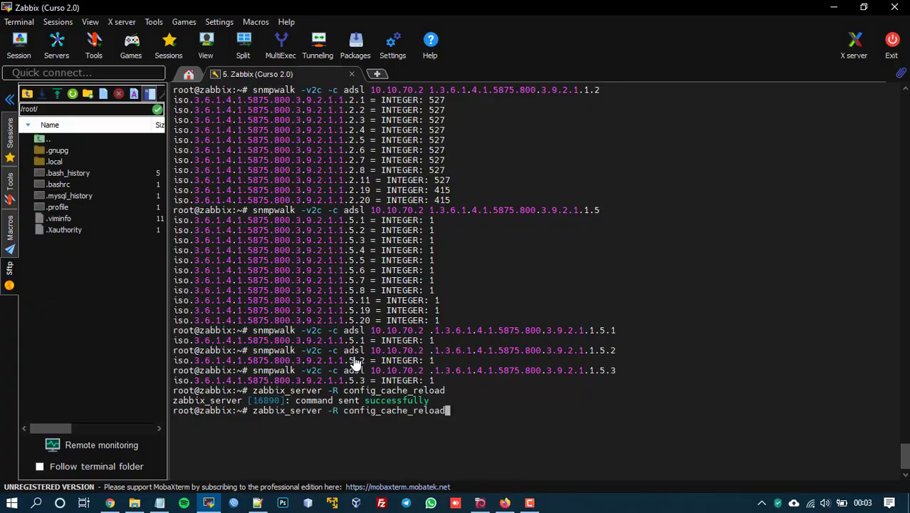
key(Return)
- Return to Zabbix, refresh the discovery rules list and review the items discovered on OLT_Fiberhome
key(alt+Tab)
click(535, 293)
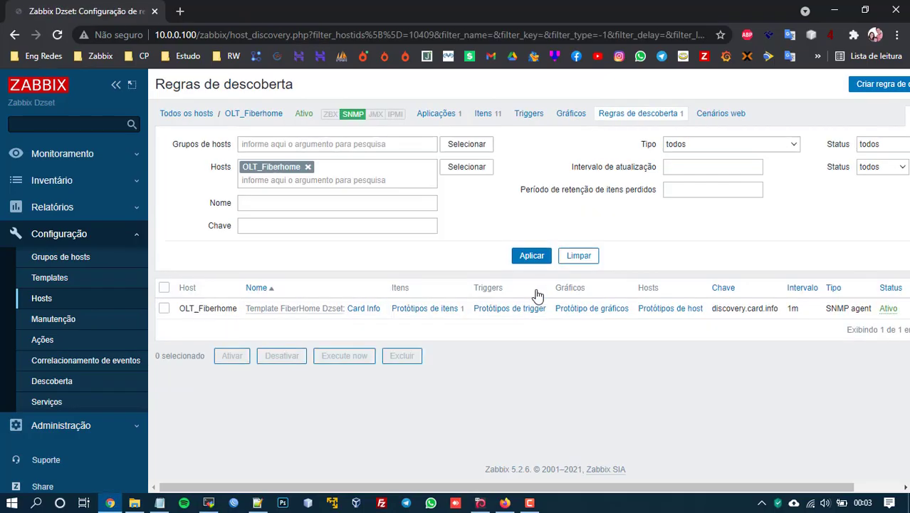
click(483, 117)
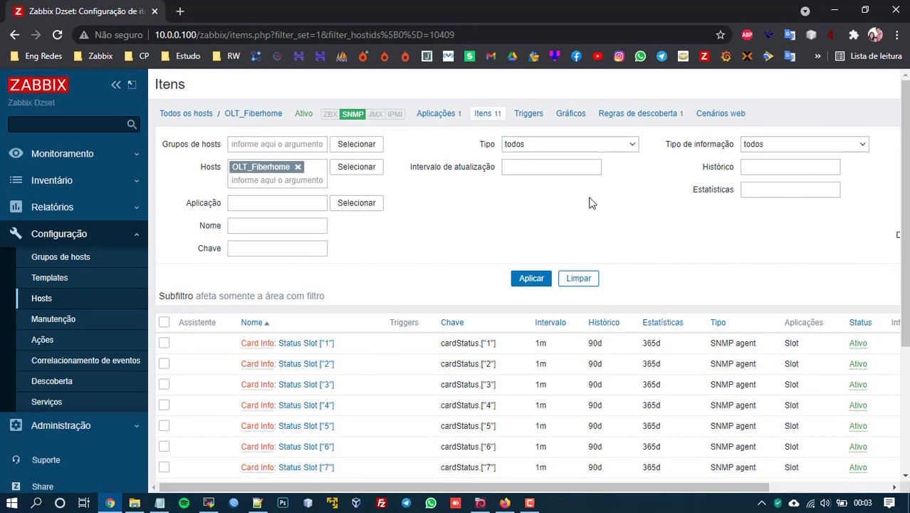
scroll(590, 201, down, 1)
scroll(590, 202, down, 1)
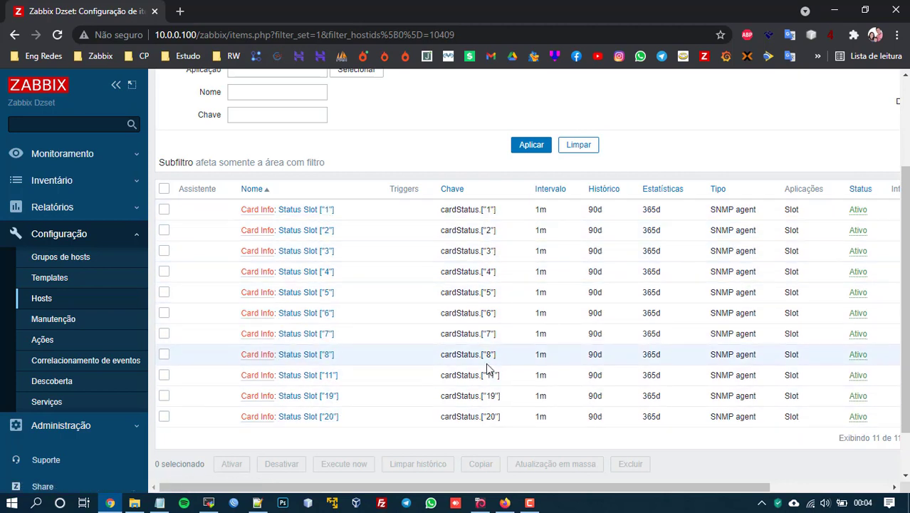
- Select all Status Slot items, run zabbix_server -R config_cache_reload again in MobaXterm, and execute the selected items immediately in Zabbix
click(165, 188)
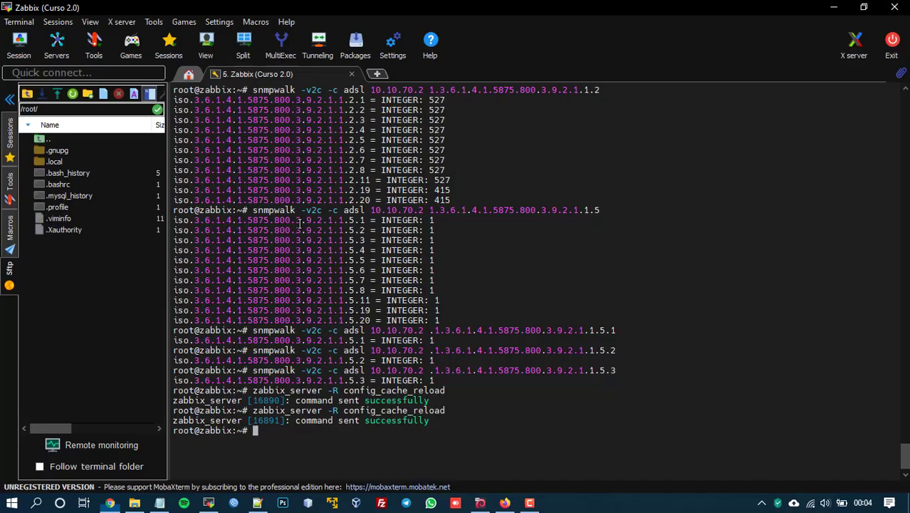
key(Up)
key(Return)
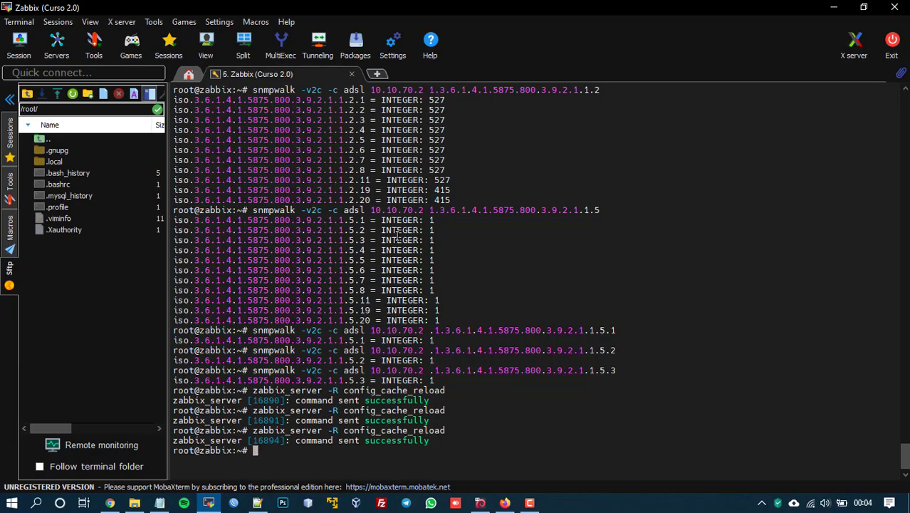
key(alt+Tab)
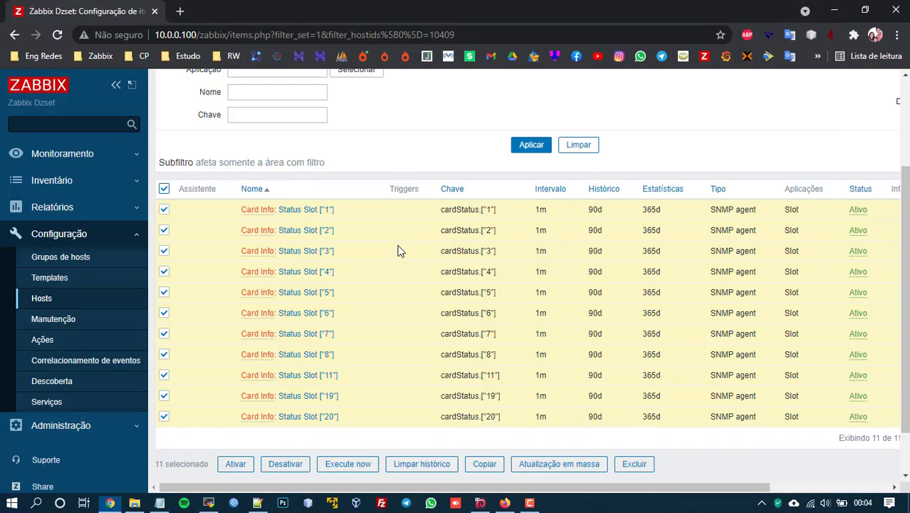
click(356, 467)
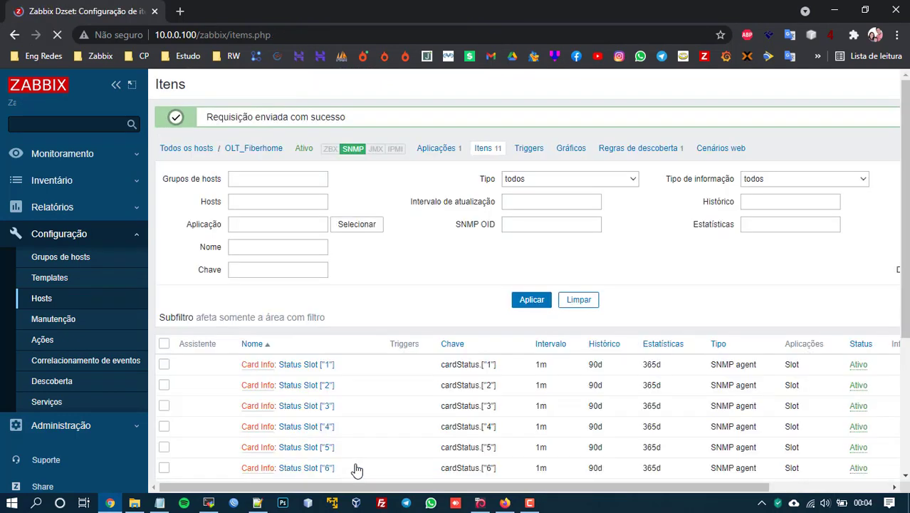
- Switch to the MobaXterm terminal and rerun zabbix_server -R config_cache_reload
key(alt+Tab)
key(Up)
key(Return)
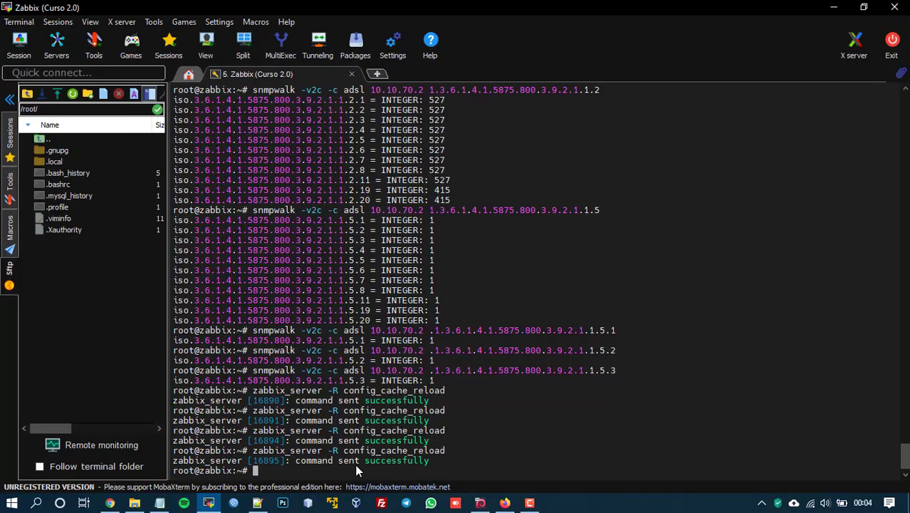
- Return to Zabbix, filter the latest data by host OLT_Fiberhome and review the last values of the Status Slot items
key(alt+Tab)
click(100, 155)
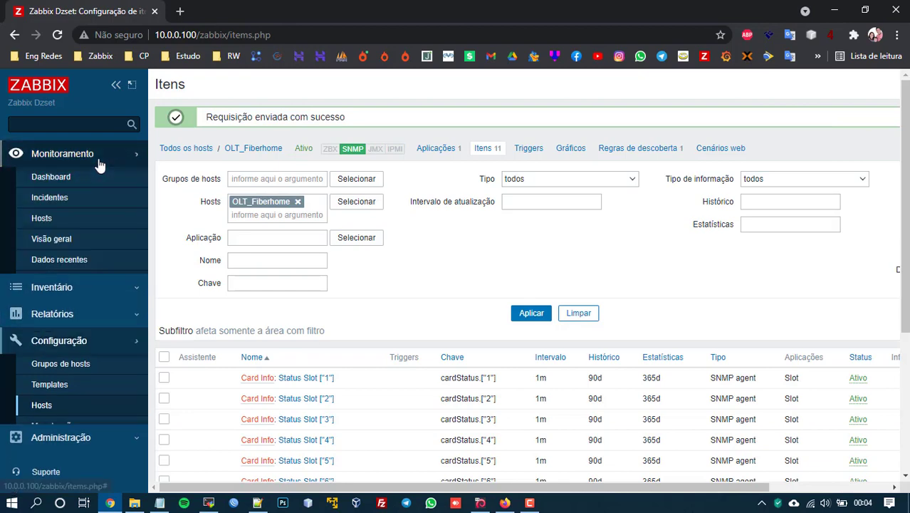
click(108, 263)
click(364, 167)
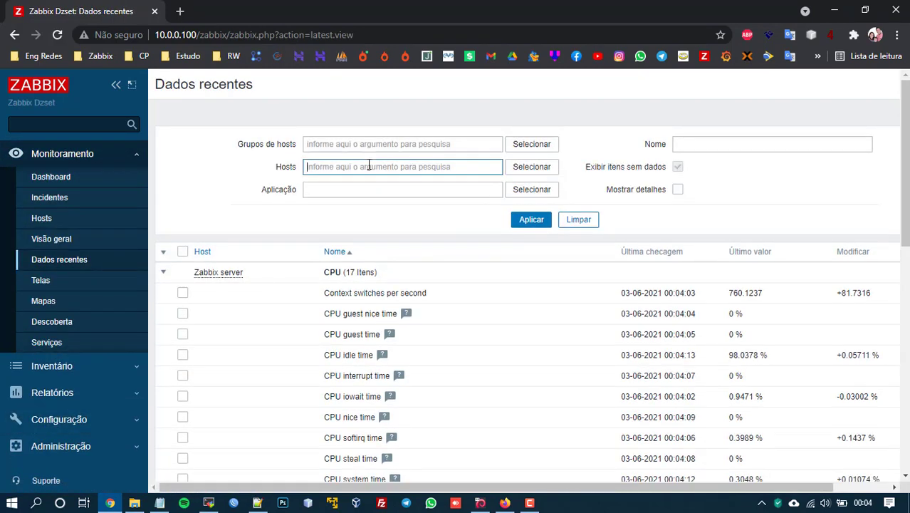
text(olt)
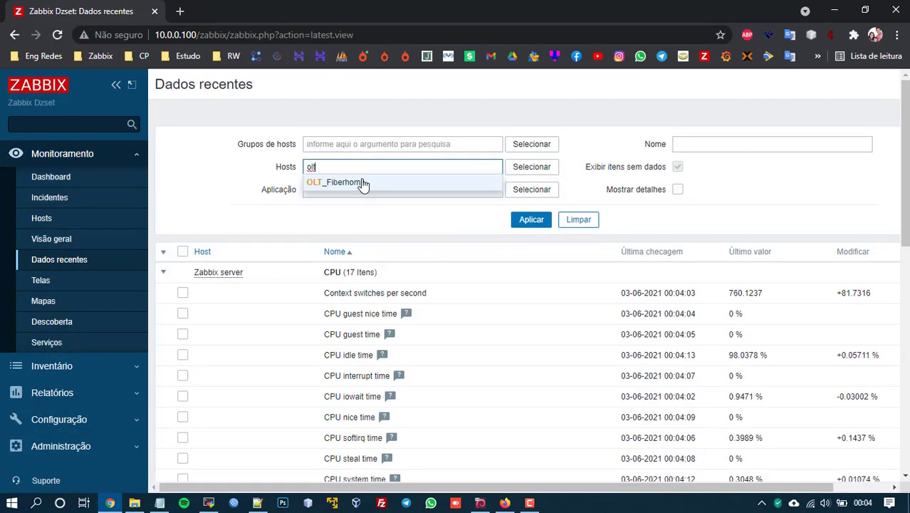
click(366, 184)
click(534, 234)
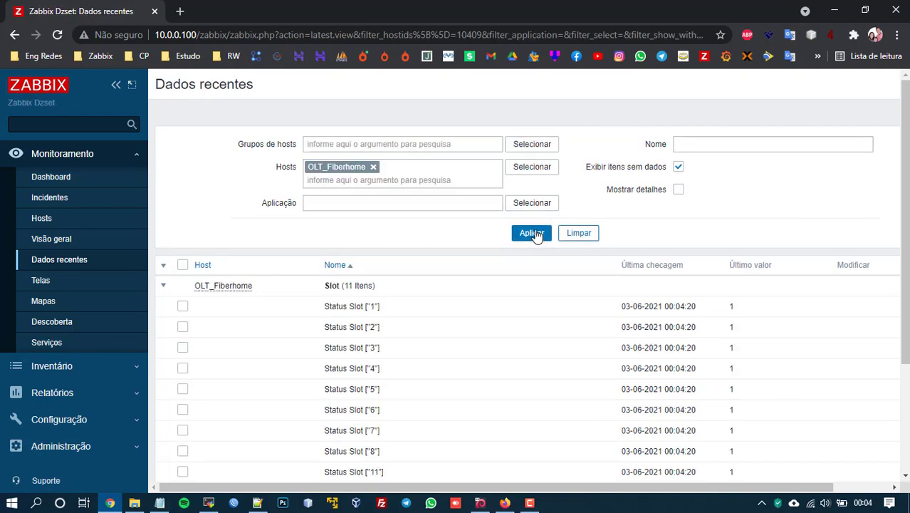
scroll(637, 203, down, 2)
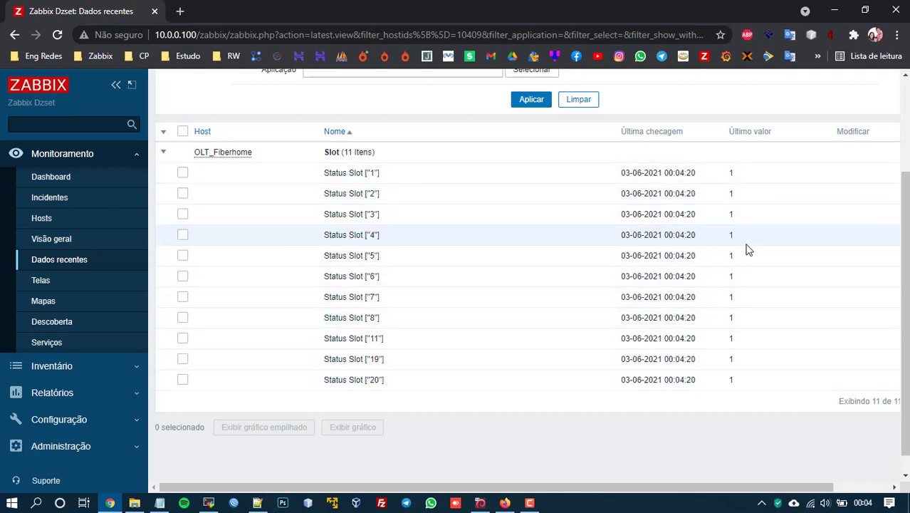
- Go to the host configuration, list the discovery rules of OLT_Fiberhome and open the Card Info rule
click(84, 393)
click(28, 154)
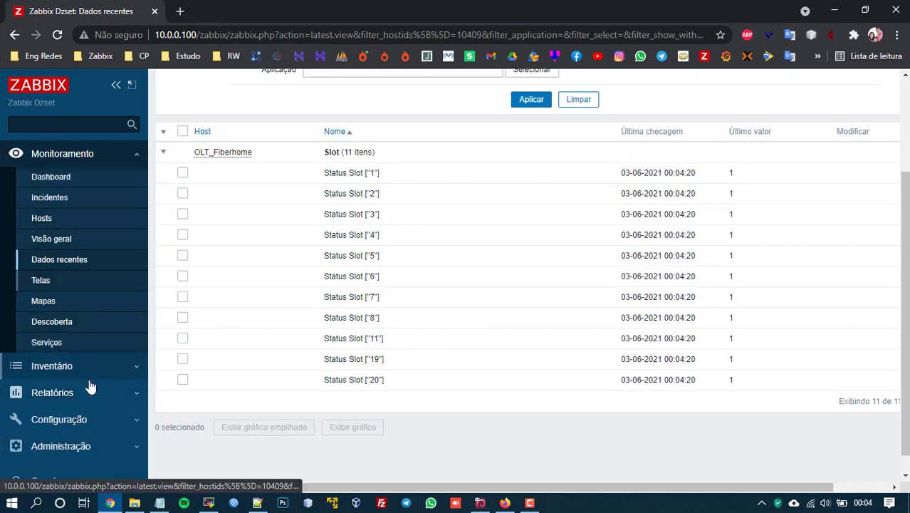
click(89, 417)
click(67, 298)
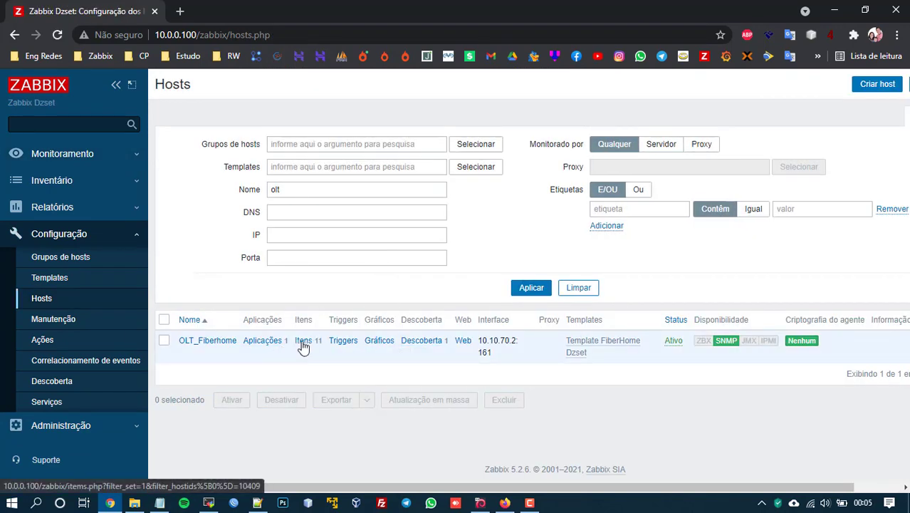
click(429, 341)
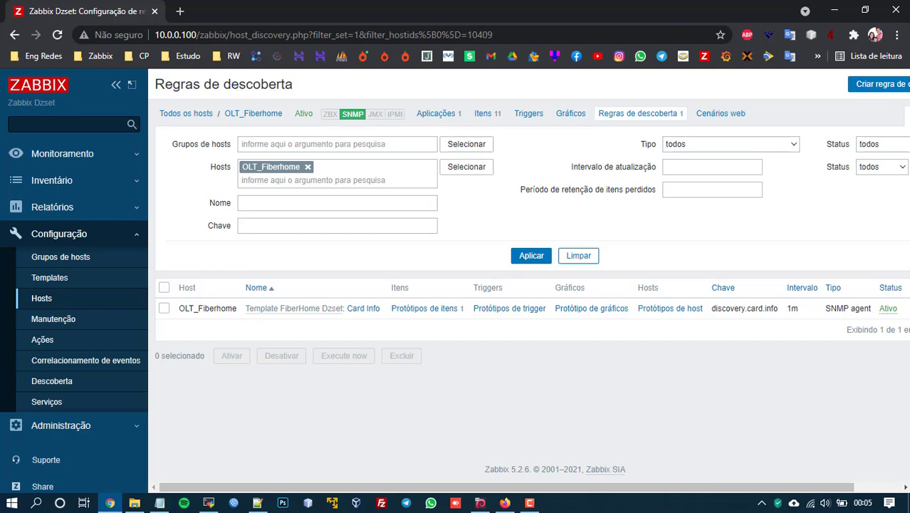
key(alt+Tab)
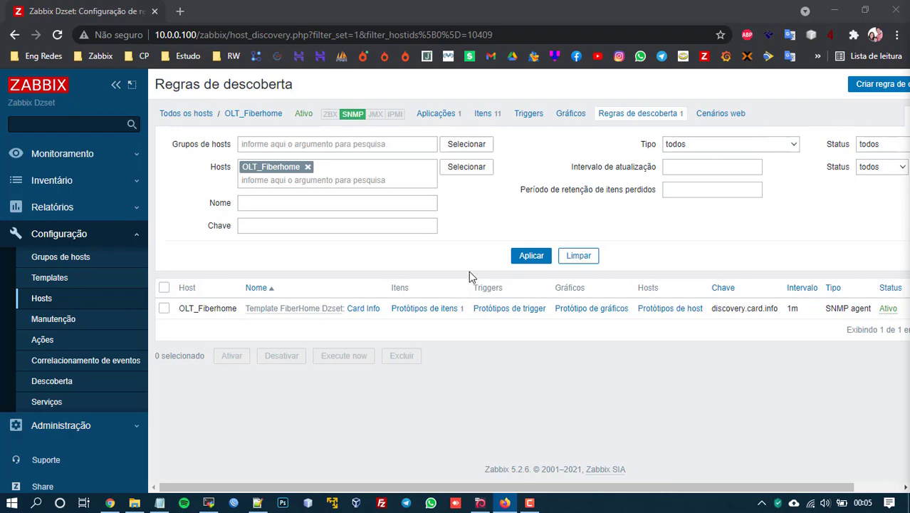
click(363, 308)
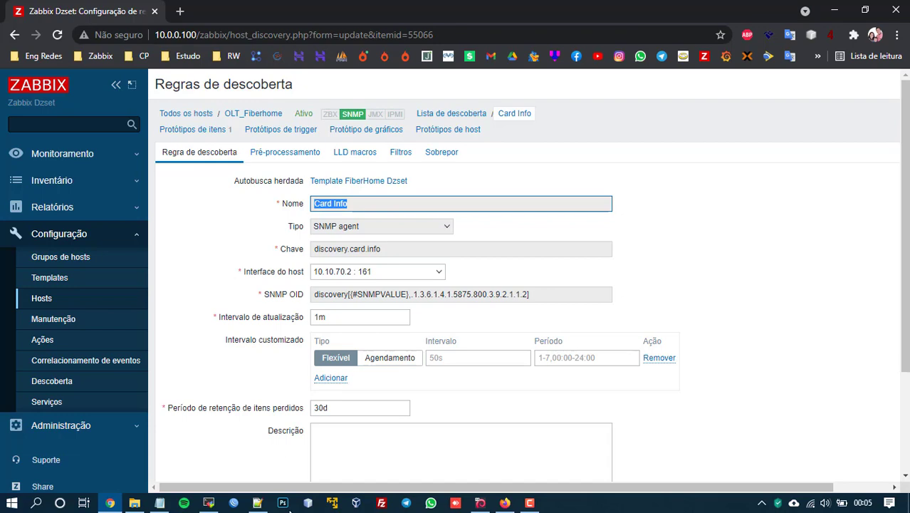
- Switch to Notepad++ and examine the CardInfoEntry objects in FIBERHOME-OLT-COMMON-MIB.txt, including the version, cardCpuUtil and cardMemUtil fields
click(258, 503)
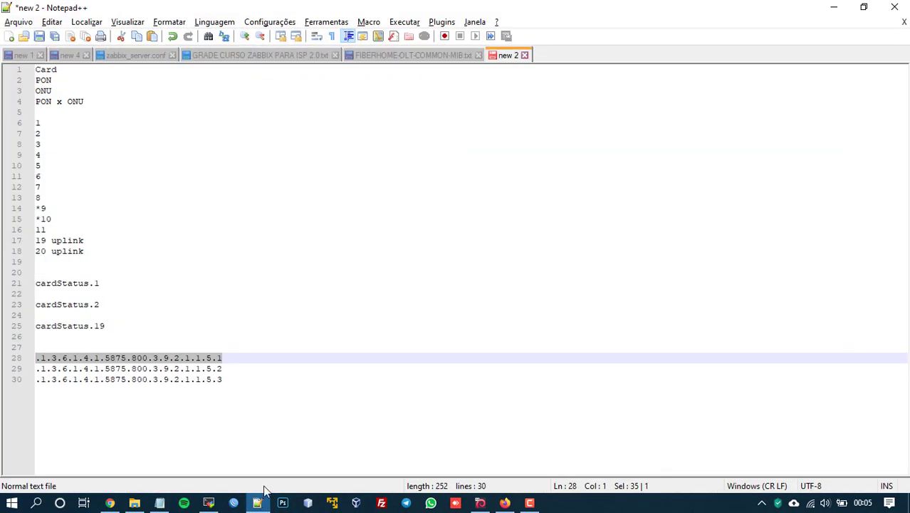
click(414, 57)
scroll(414, 170, up, 14)
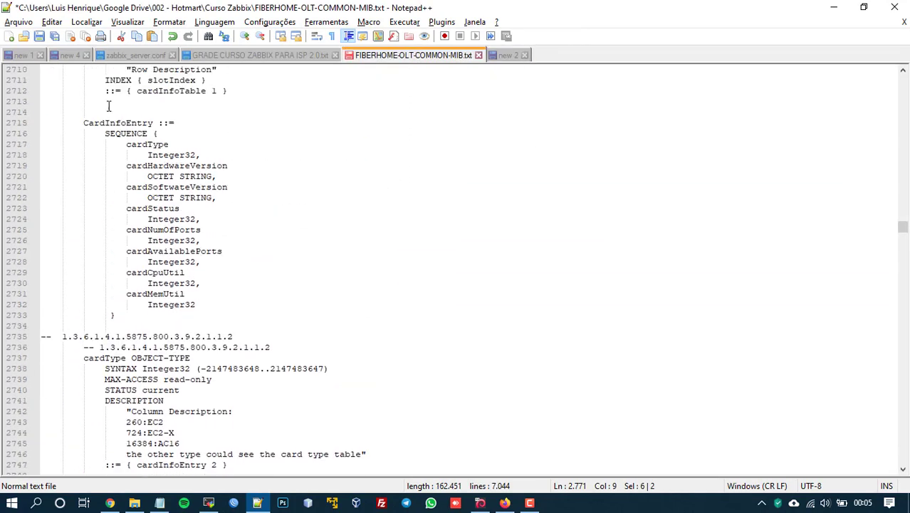
drag(84, 123, 135, 180)
click(176, 199)
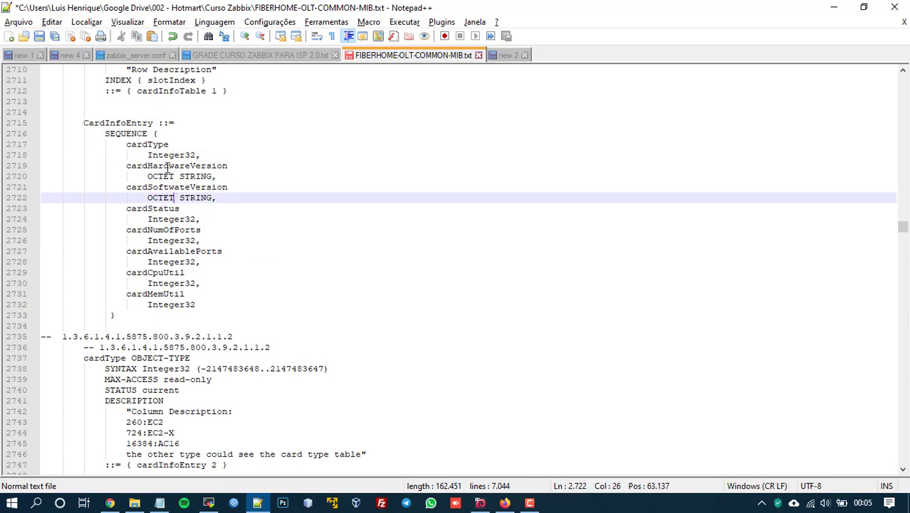
double_click(166, 167)
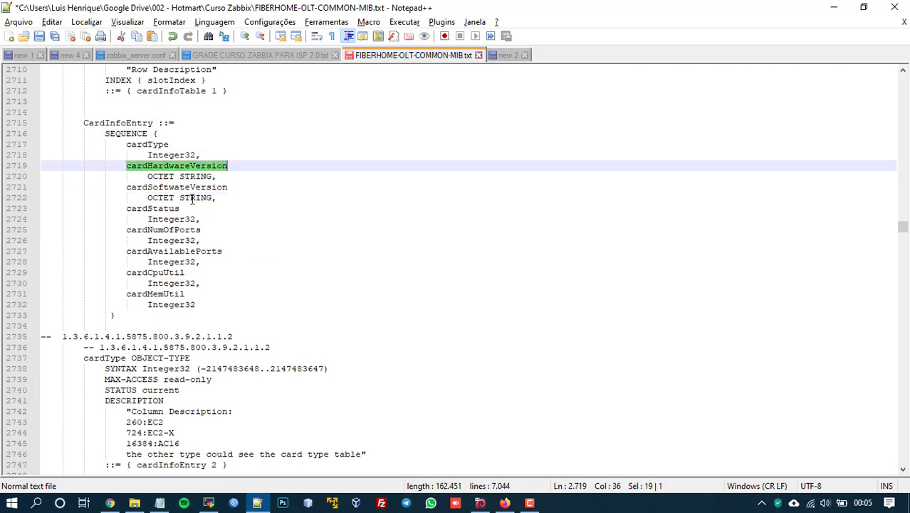
double_click(171, 188)
click(175, 272)
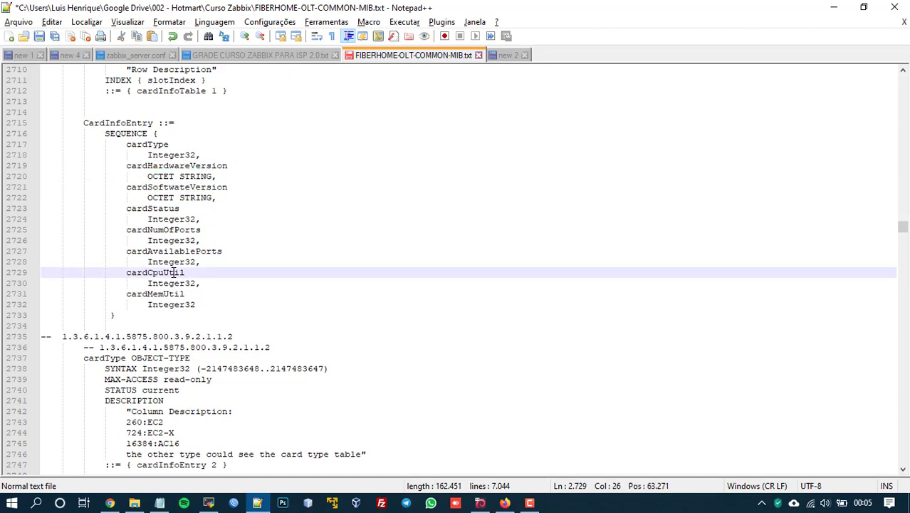
double_click(173, 272)
double_click(167, 295)
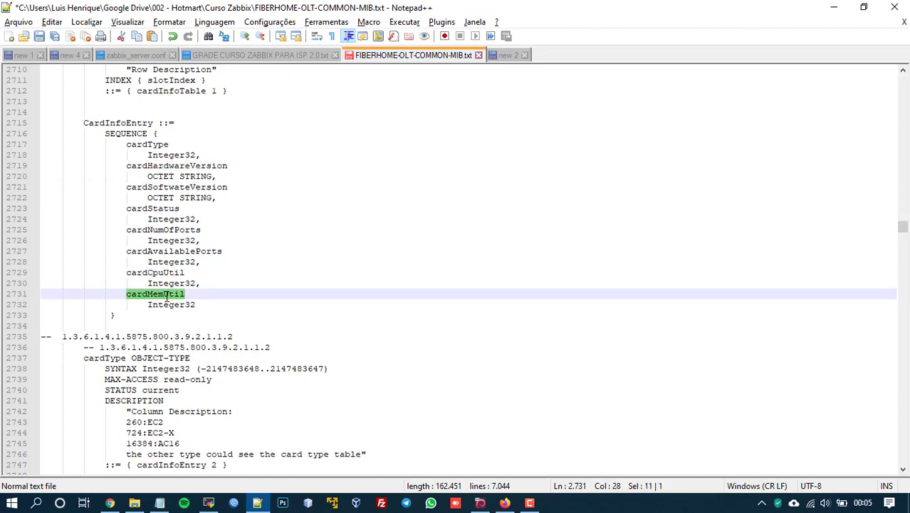
double_click(171, 272)
- Find the cardCpuUtil definition in the MIB file and copy its OID 1.3.6.1.4.1.5875.800.3.9.2.1.1.8
scroll(235, 252, down, 4)
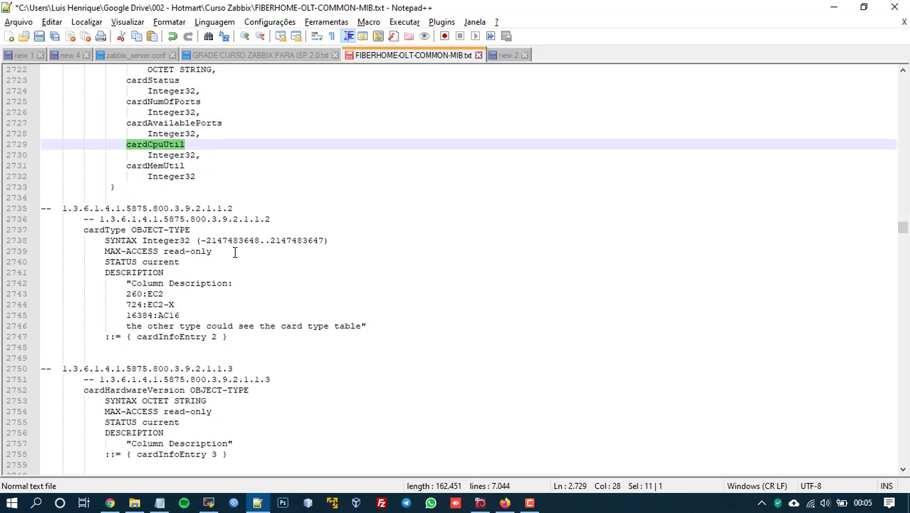
scroll(235, 252, down, 20)
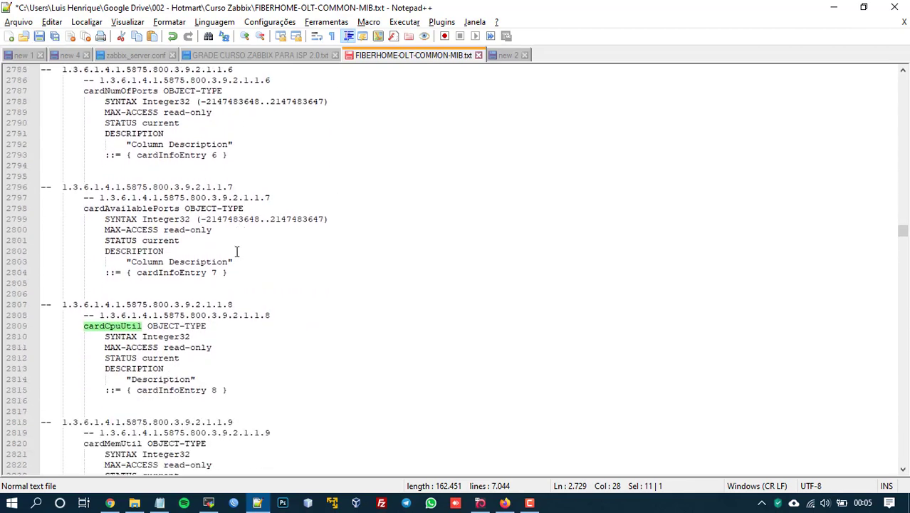
scroll(234, 252, down, 2)
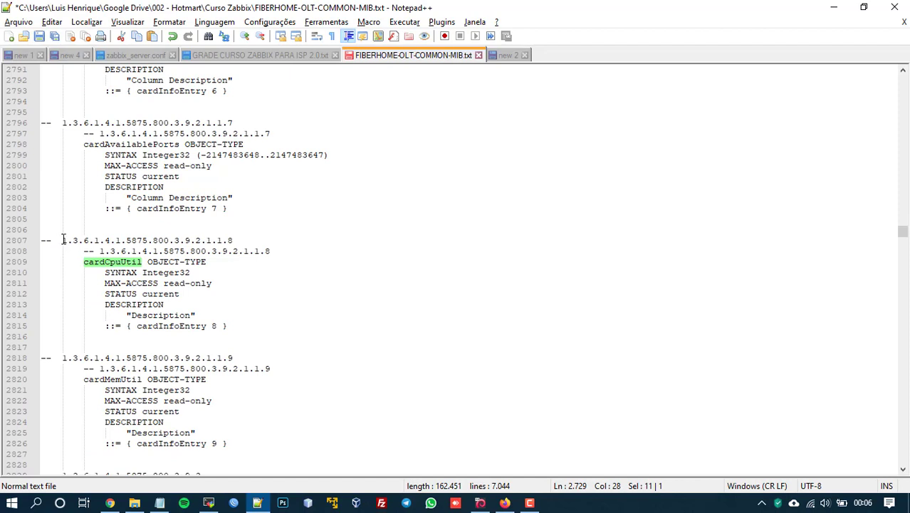
drag(62, 240, 234, 241)
key(ctrl+c)
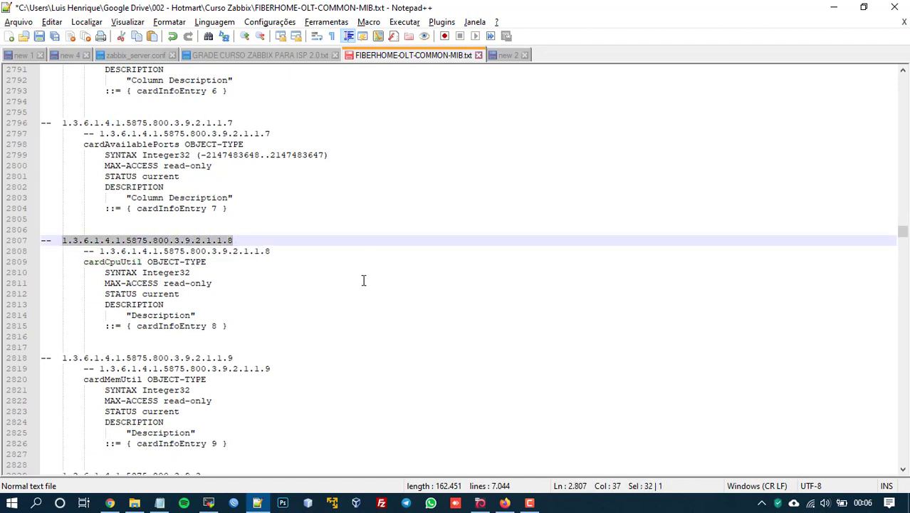
- Clear the MobaXterm terminal and rerun the v2c snmpwalk on 10.10.70.2 with the OID replaced by 1.3.6.1.4.1.5875.800.3.9.2.1.1.8
click(209, 503)
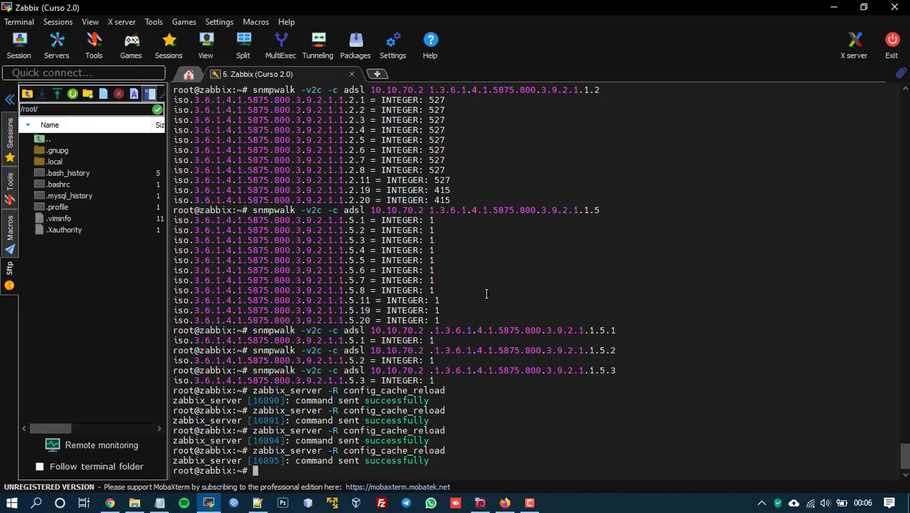
key(ctrl+l)
key(Up)
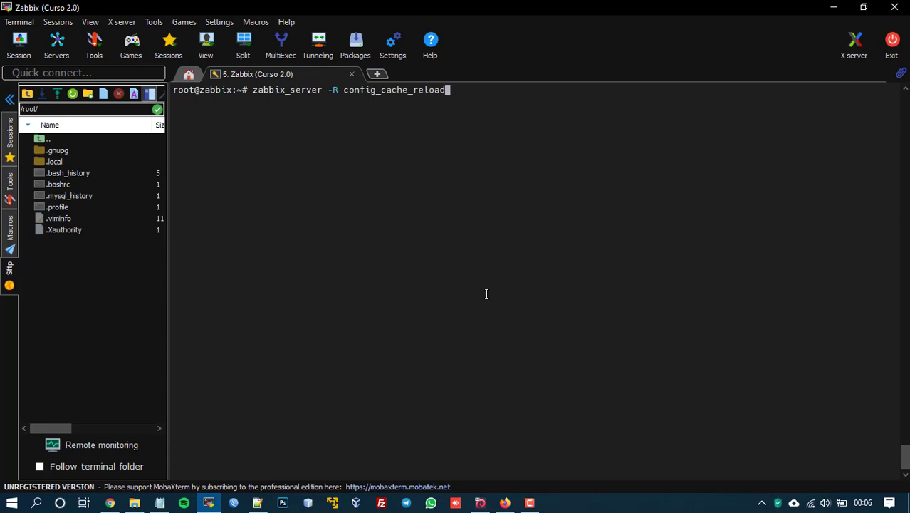
key(Up)
key(BackSpace)
key(BackSpace)
key(BackSpace)
key(BackSpace)
key(BackSpace)
key(BackSpace)
key(BackSpace)
key(BackSpace)
key(BackSpace)
key(BackSpace)
key(BackSpace)
key(BackSpace)
key(BackSpace)
key(BackSpace)
key(BackSpace)
key(BackSpace)
key(BackSpace)
key(BackSpace)
key(BackSpace)
key(BackSpace)
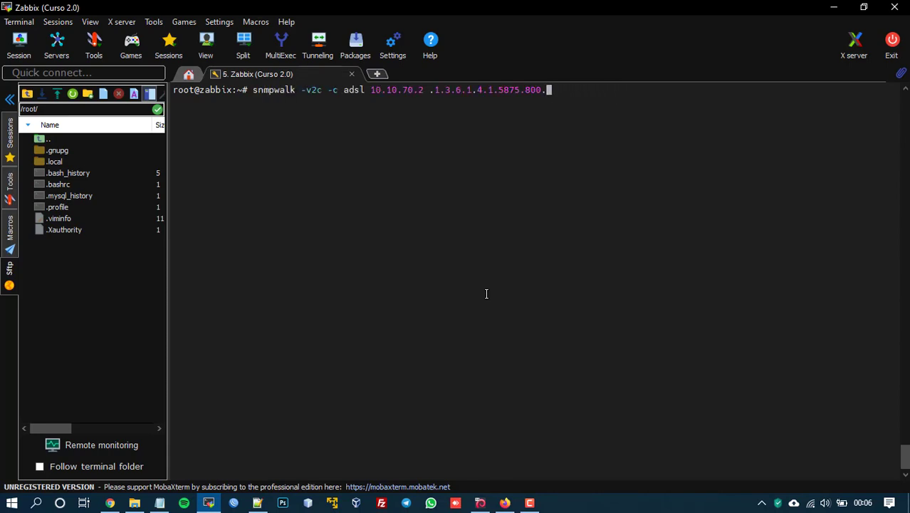
key(BackSpace)
key(BackSpace)
key(BackSpace)
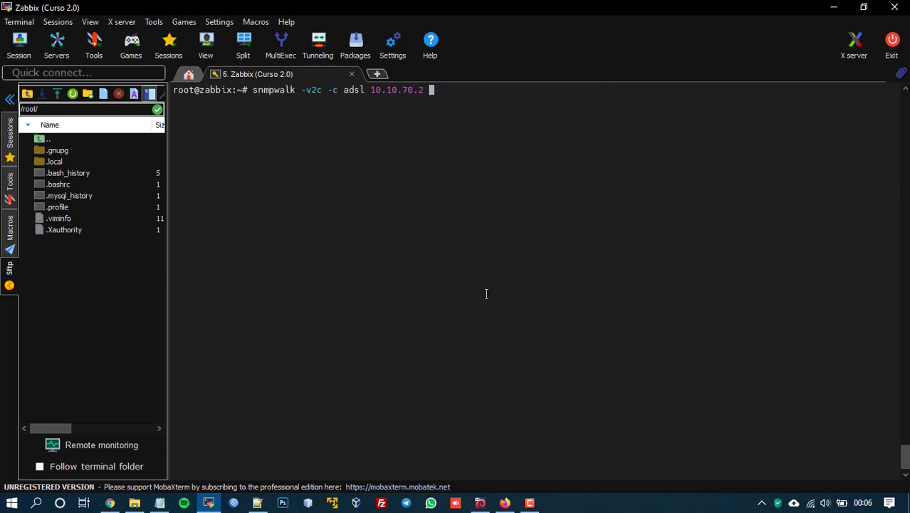
right_click(486, 293)
key(Return)
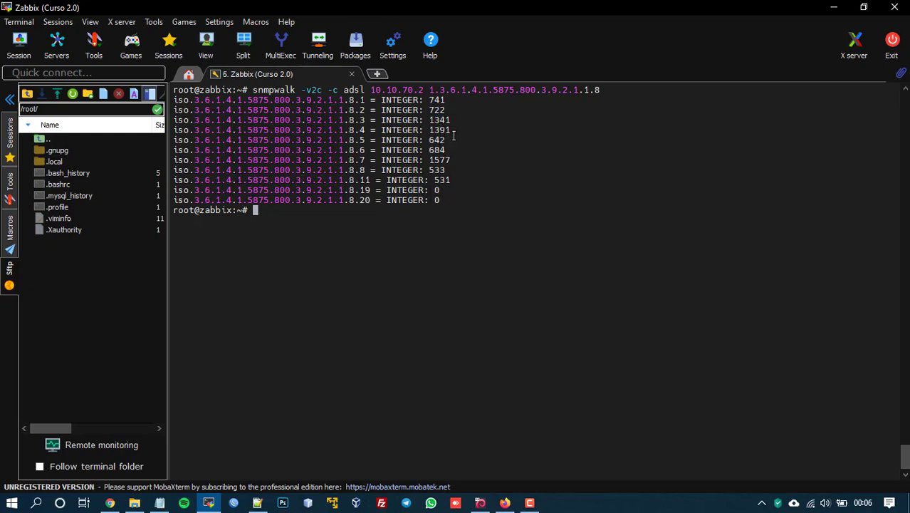
- Return to Zabbix and start a Card Info item prototype named Uso de CPU Slot ["{#SNMPINDEX}"] with type SNMP agent
click(834, 8)
click(112, 504)
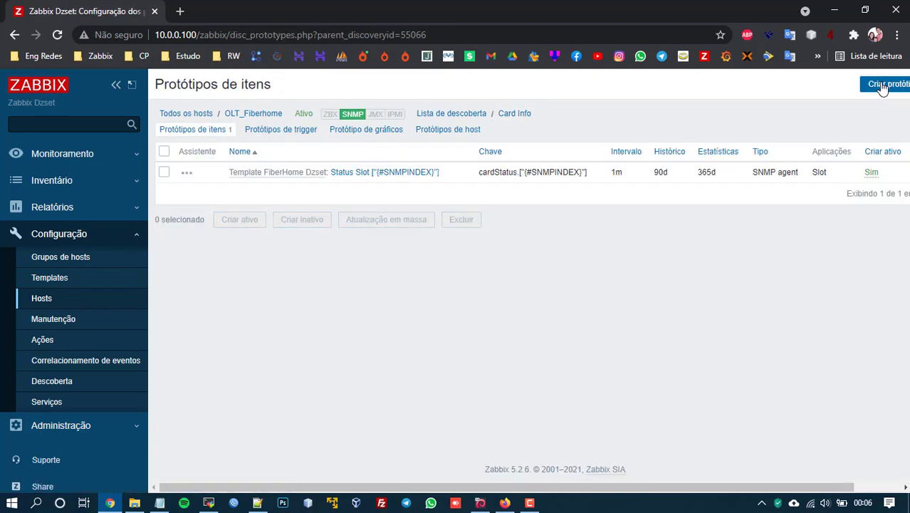
click(884, 86)
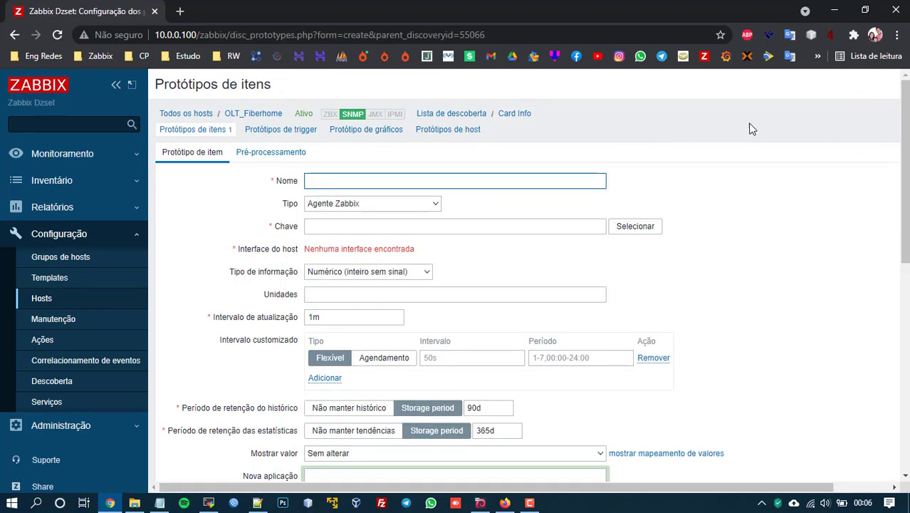
key(alt+Tab)
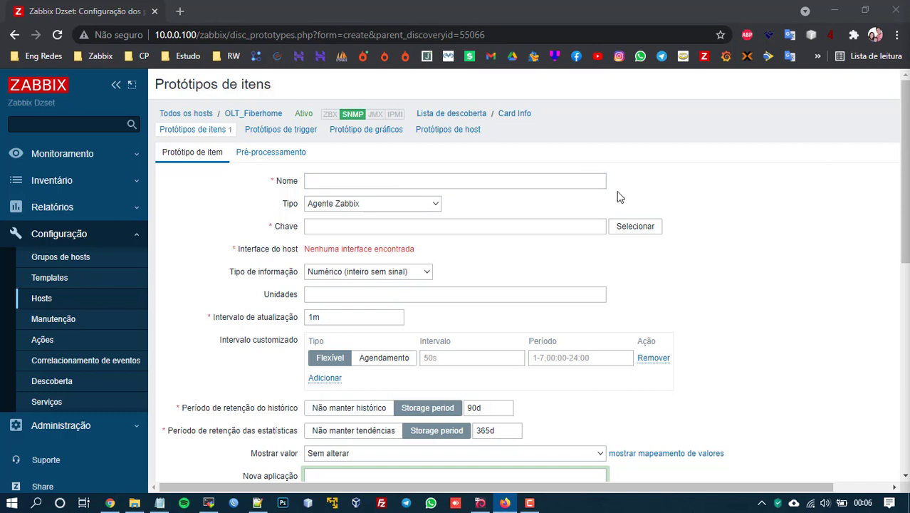
click(543, 179)
text(Uso de CPU Slot ["{#SNMPINDEX}"])
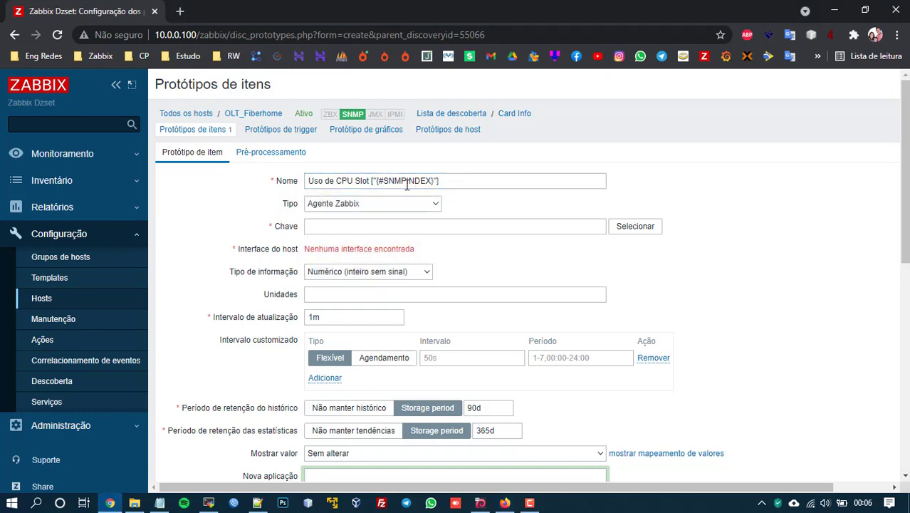
click(388, 204)
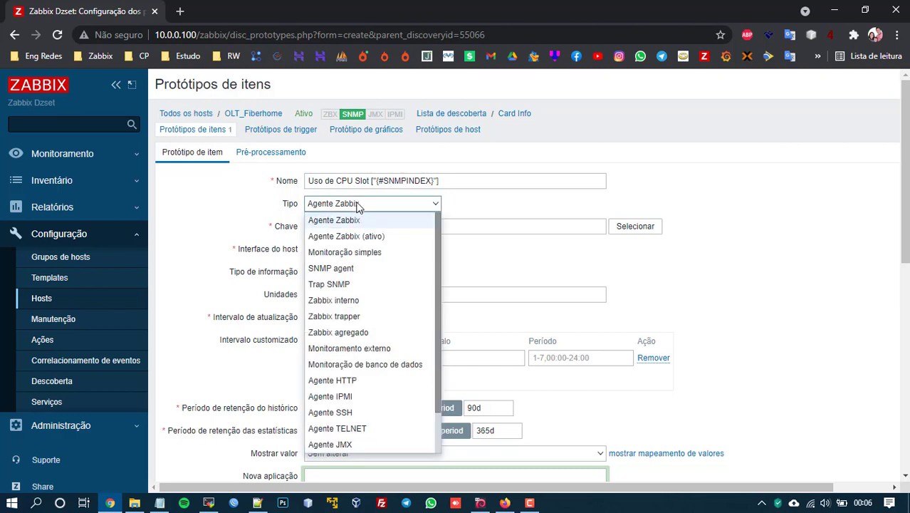
click(349, 267)
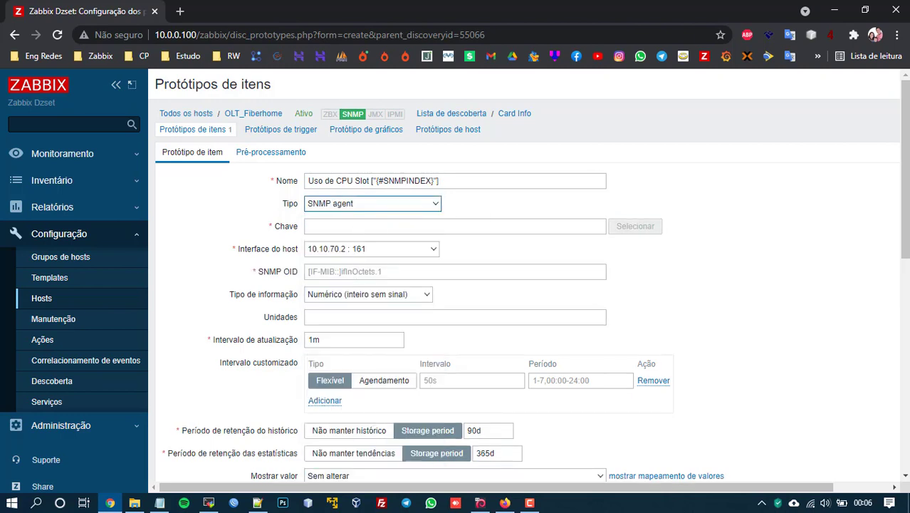
- Set the CPU usage item prototype's key to cardCpuUtil.["{#SNMPINDEX}"], checking the object name in the MIB file in Notepad++
click(258, 503)
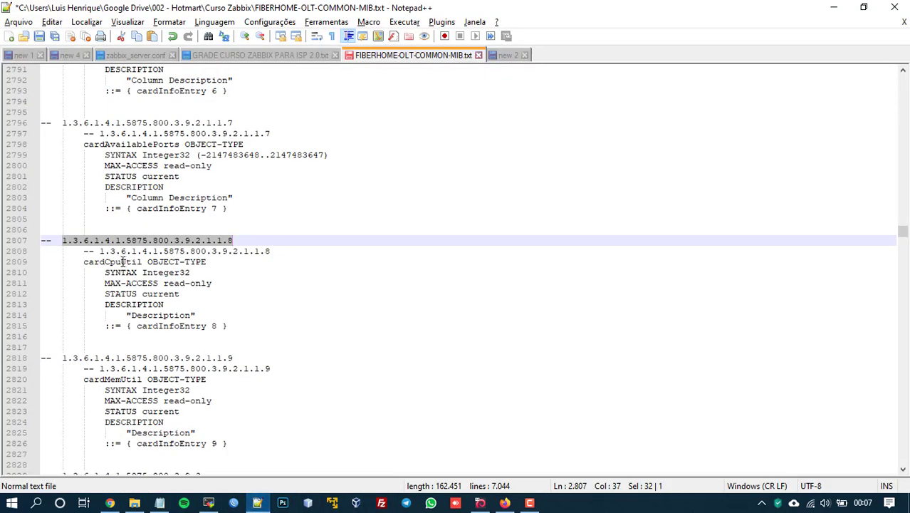
click(834, 7)
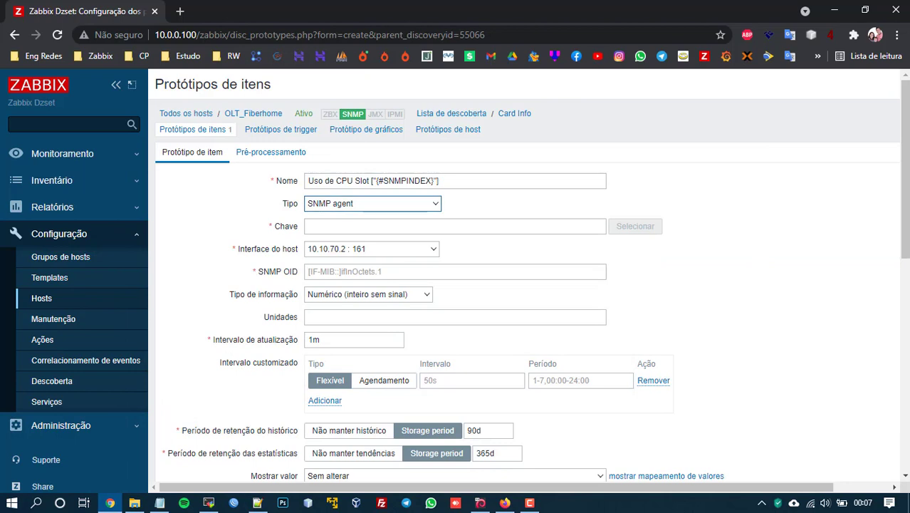
key(alt+Tab)
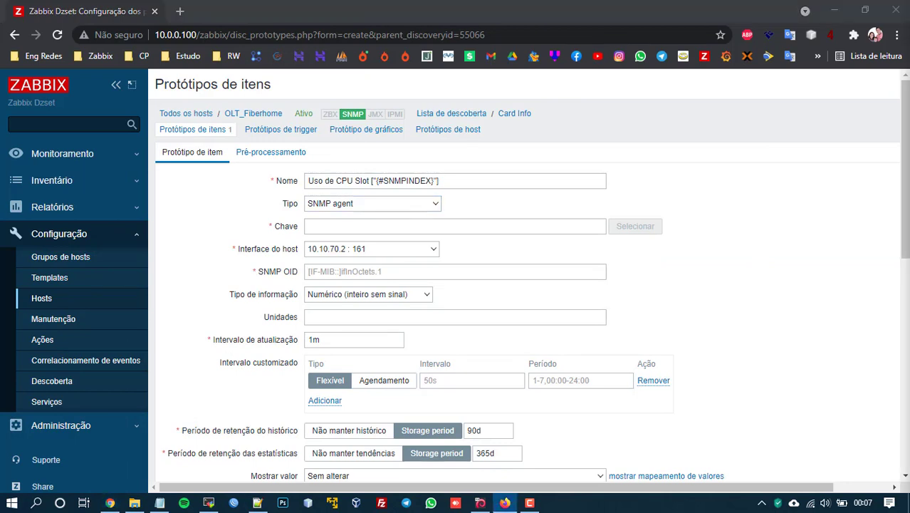
click(379, 223)
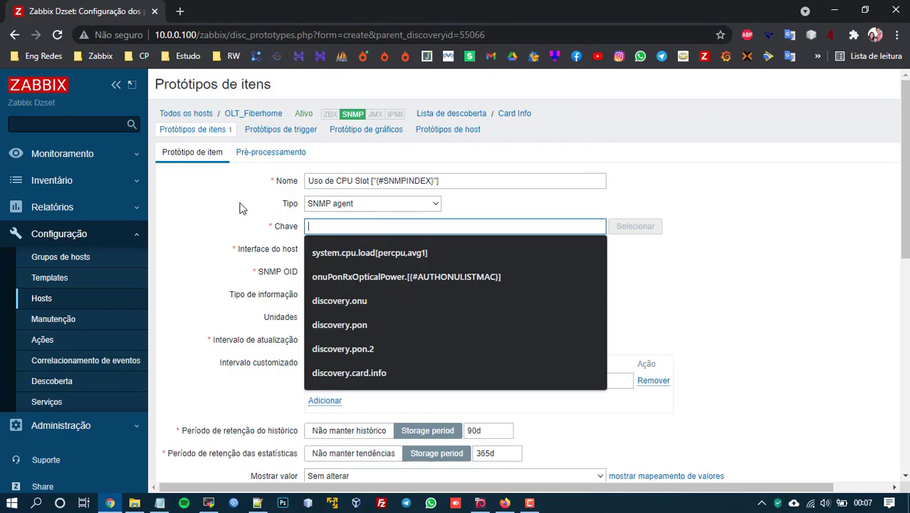
text(cardCpuUtil.["{#SNMPINDEX}"])
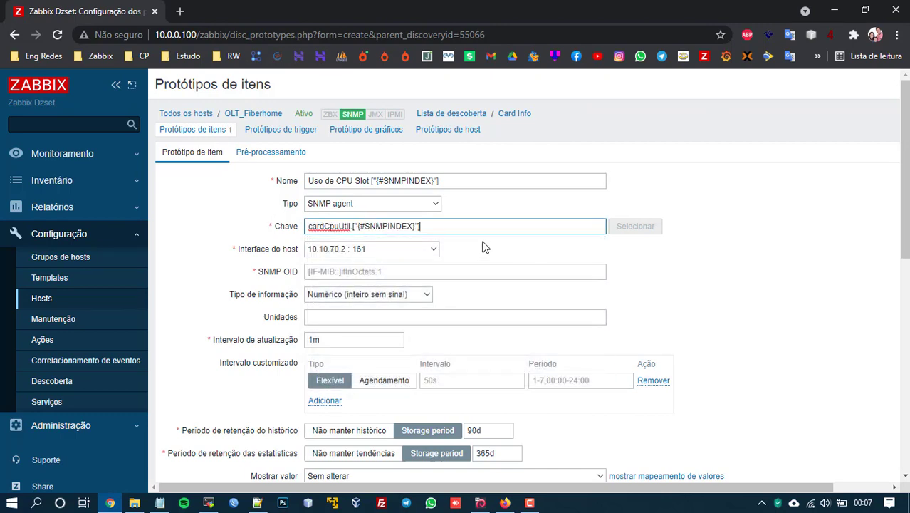
mouse_move(353, 226)
mouse_down()
mouse_move(430, 226)
mouse_move(353, 225)
mouse_up()
click(439, 226)
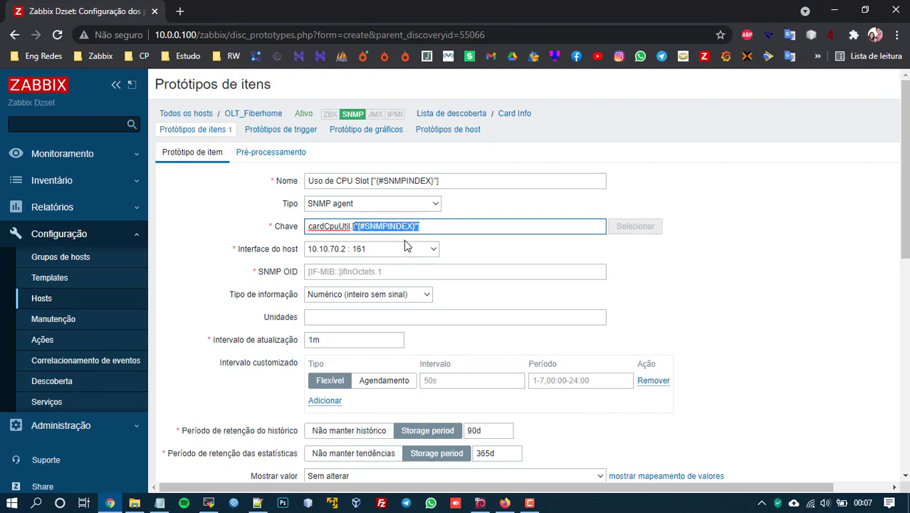
- Set the prototype's SNMP OID to .1.3.6.1.4.1.5875.800.3.9.2.1.1.8.{#SNMPINDEX}, checking the cardCpuUtil OID in Notepad++
click(257, 503)
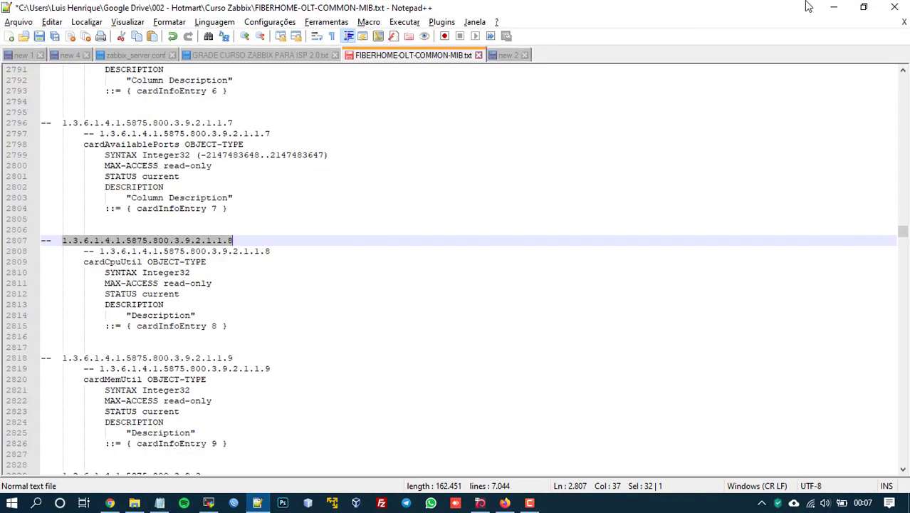
click(833, 7)
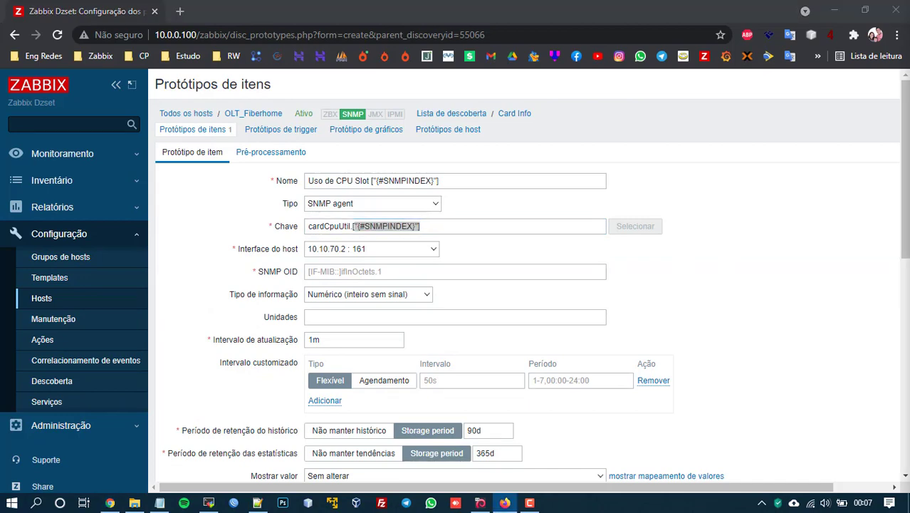
click(335, 275)
text(.1.3.6.1.4.1.5875.800.3.9.2.1.1.8.{#SNMPINDEX})
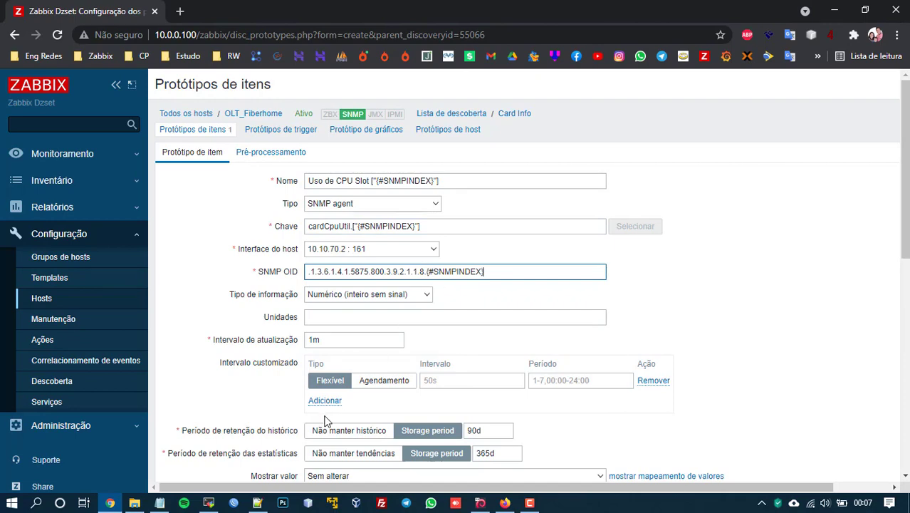
- Check the snmpwalk values in MobaXterm, and set the prototype's information type to Numérico (fracionário) with % as the unit
click(209, 503)
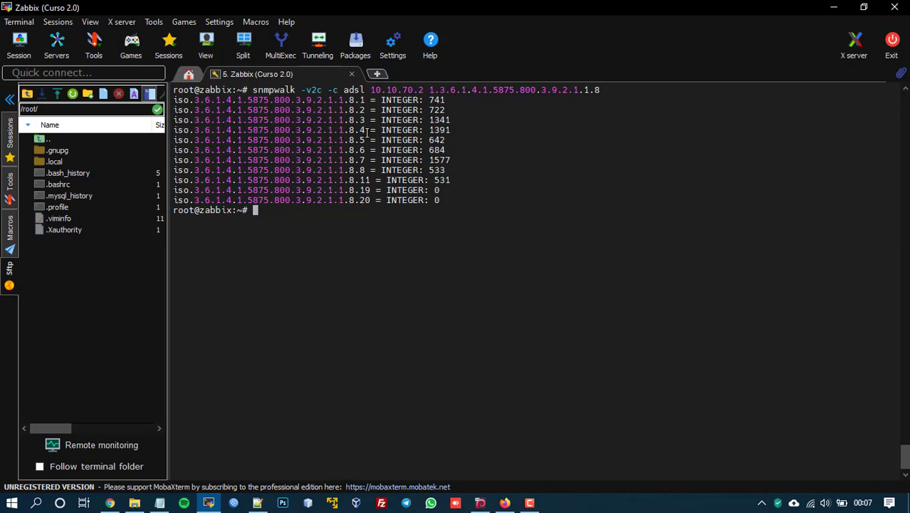
click(834, 8)
scroll(305, 286, down, 1)
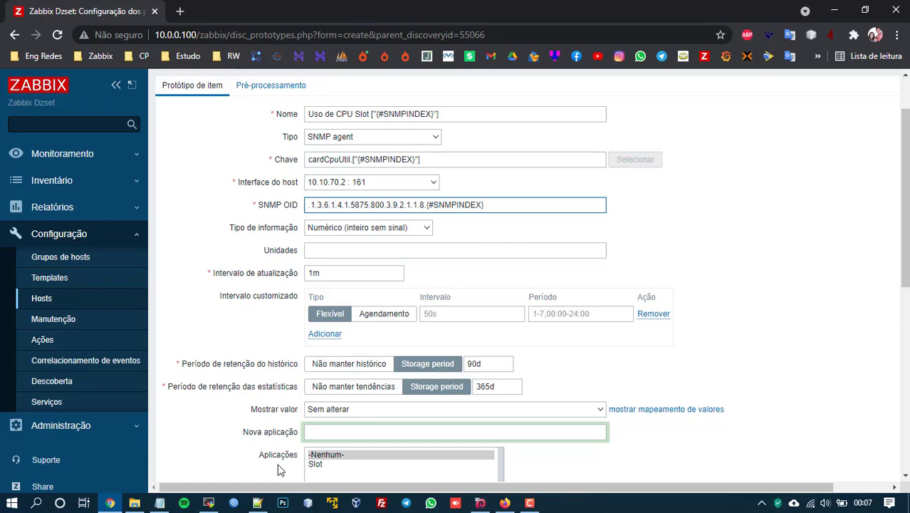
click(209, 503)
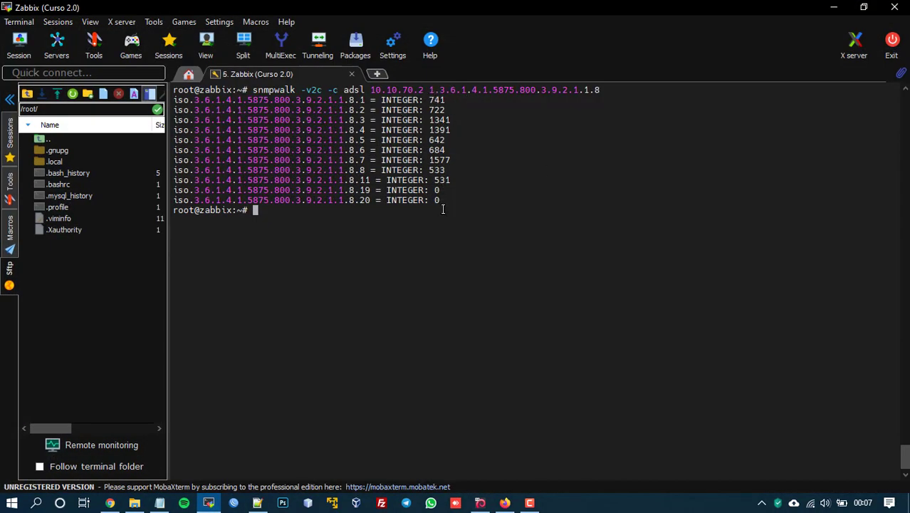
click(839, 6)
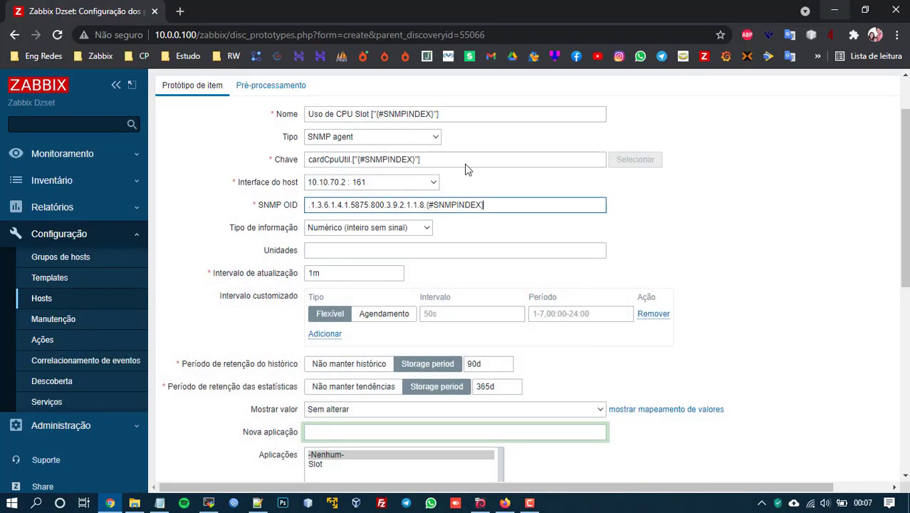
click(337, 228)
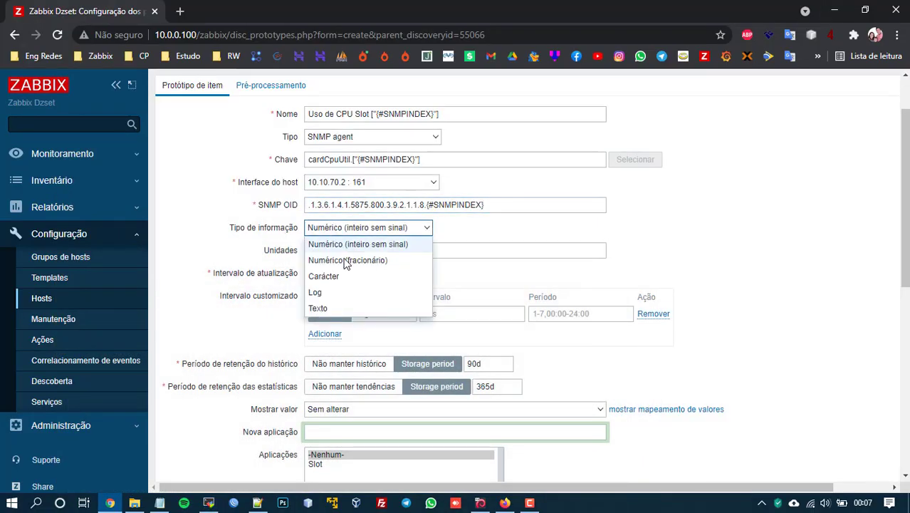
click(338, 260)
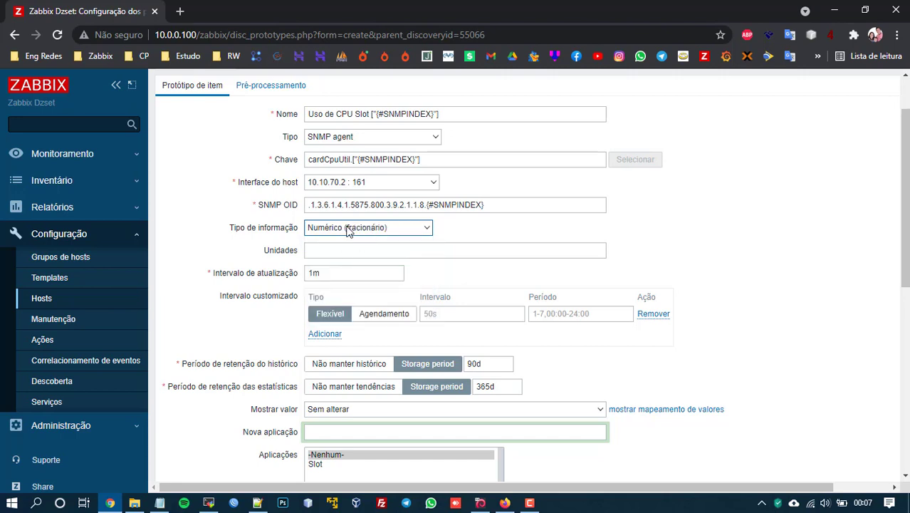
click(329, 251)
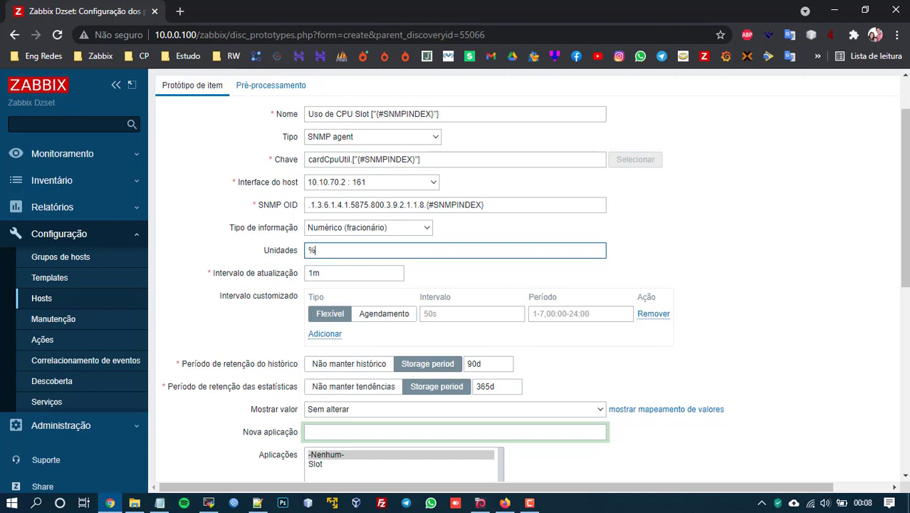
key(F9)
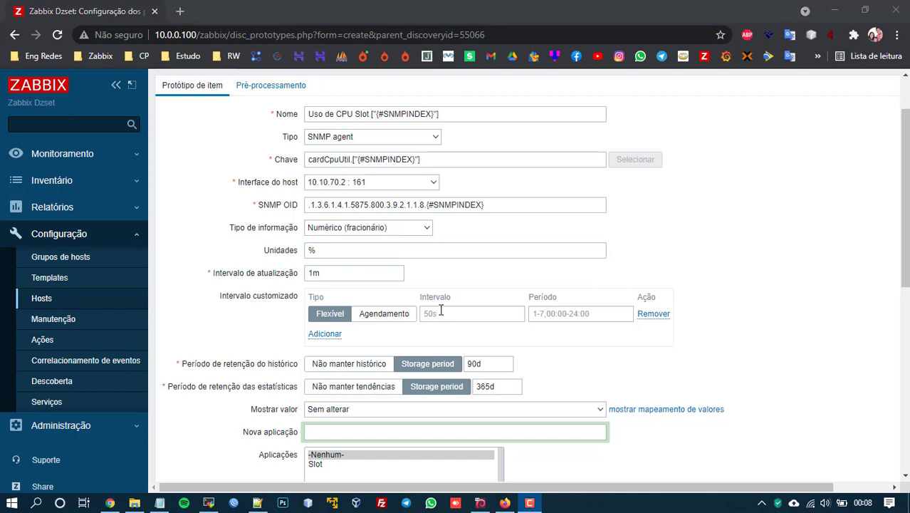
- Add a Multiplicador preprocessing step with the value 0.01 to the CPU usage item prototype
scroll(441, 310, up, 2)
key(alt+Tab)
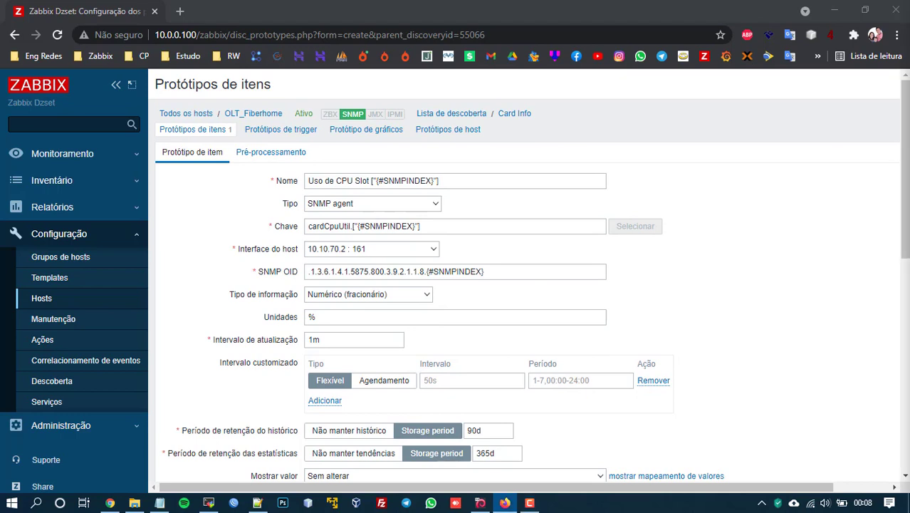
click(291, 151)
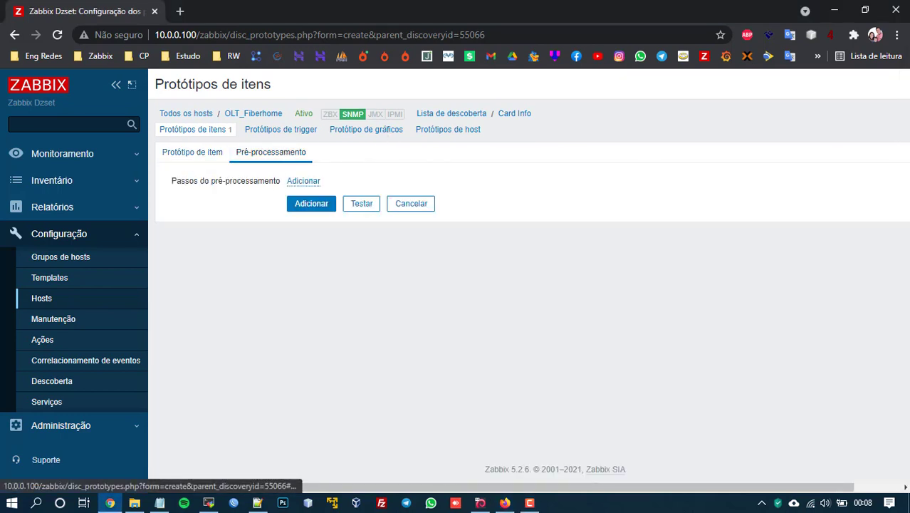
click(300, 183)
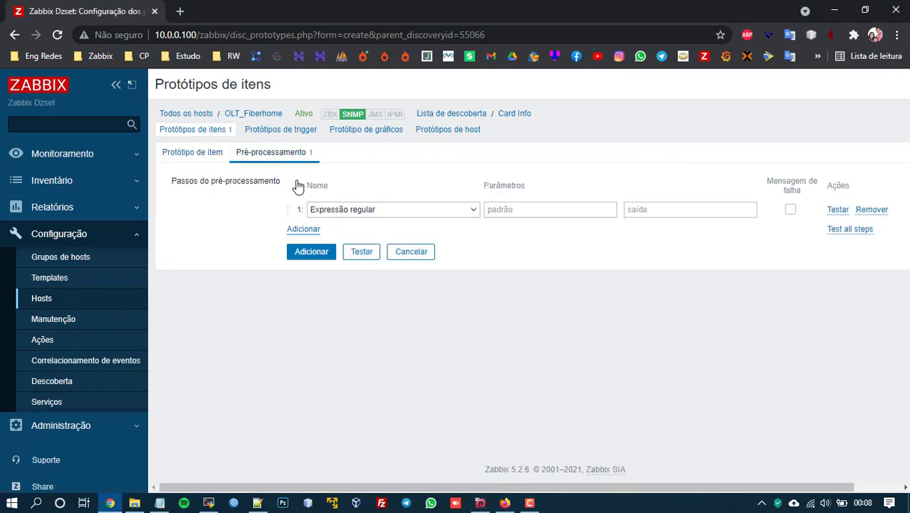
click(390, 211)
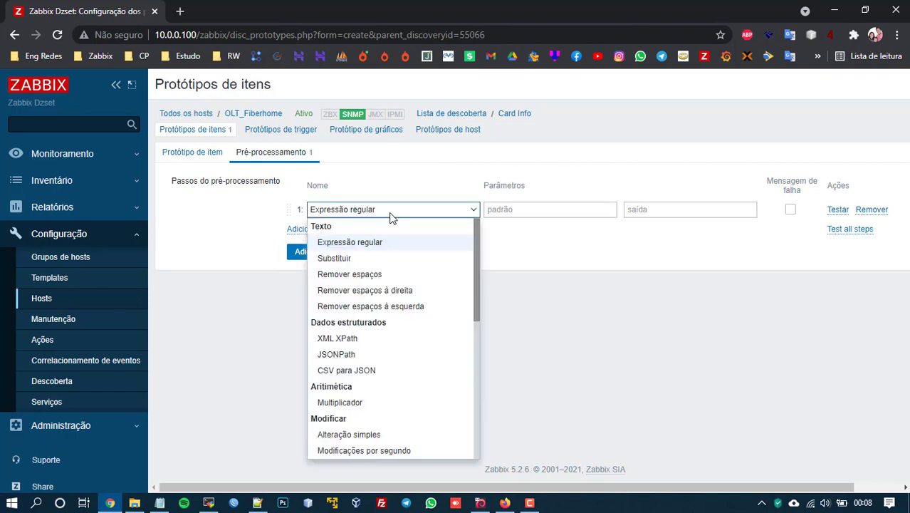
click(356, 402)
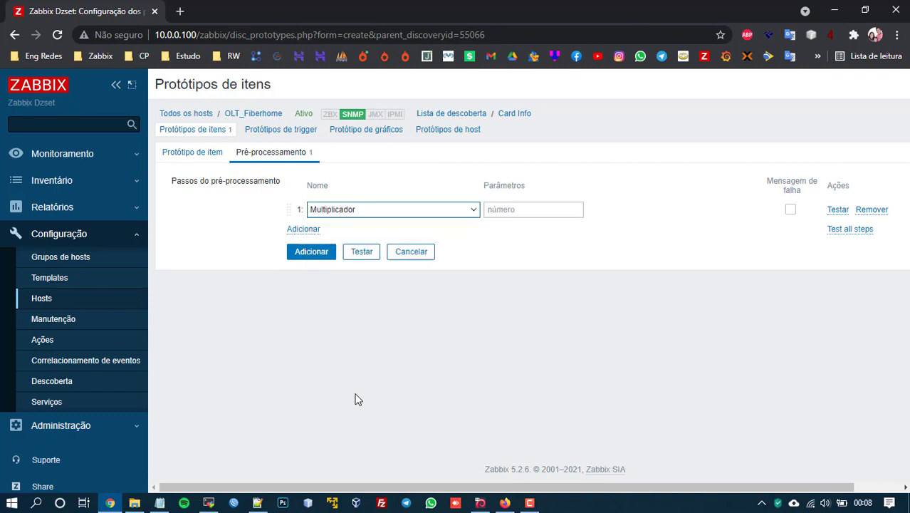
click(536, 209)
click(523, 229)
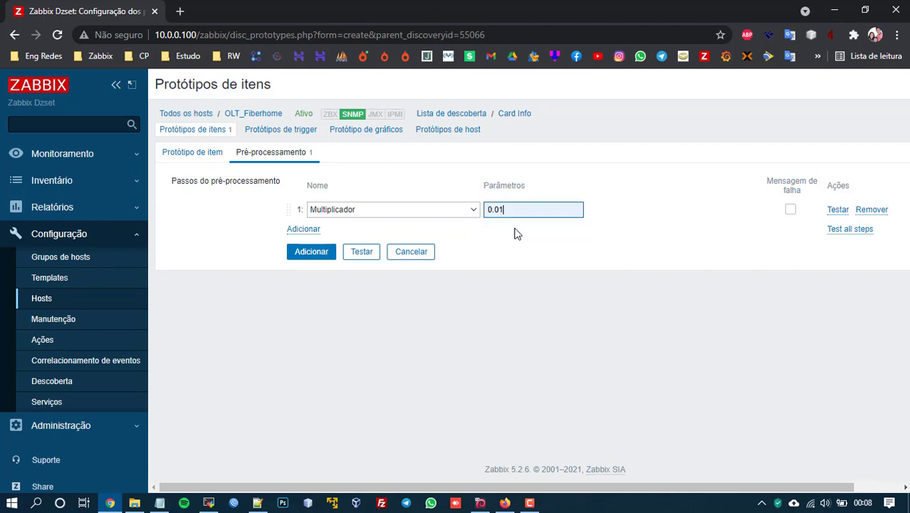
- Examine the CPU value of index 11 in the MobaXterm snmpwalk output and review the prototype's unit in Zabbix
click(205, 152)
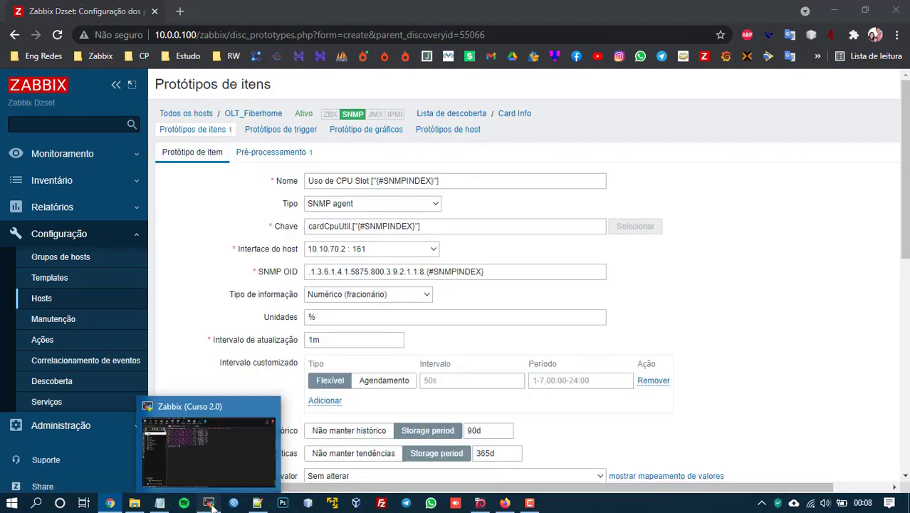
click(209, 502)
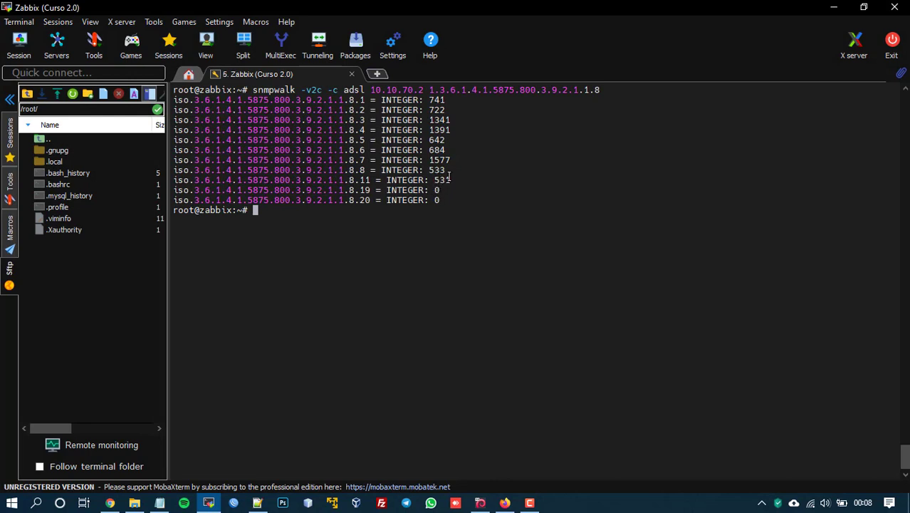
drag(436, 184, 449, 181)
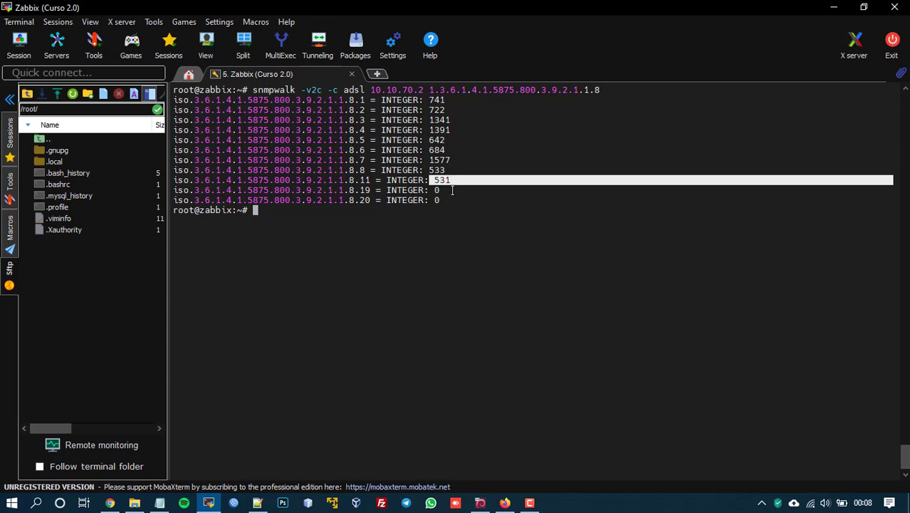
click(835, 7)
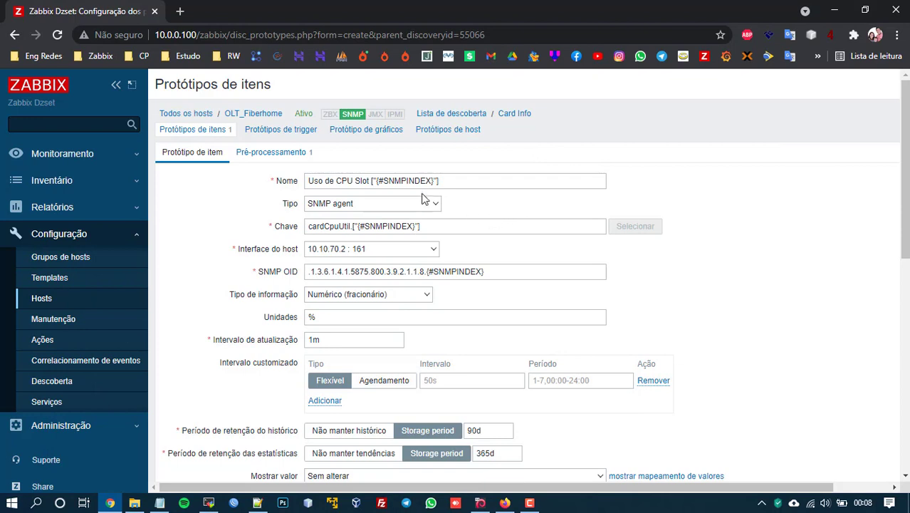
click(317, 317)
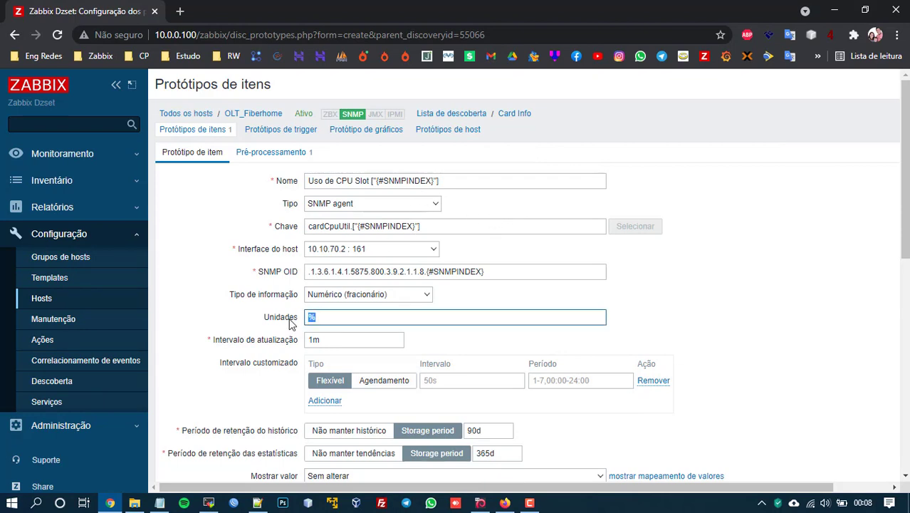
click(745, 310)
- Assign the CPU usage item prototype to a new application named CPU and add the prototype
scroll(747, 276, down, 1)
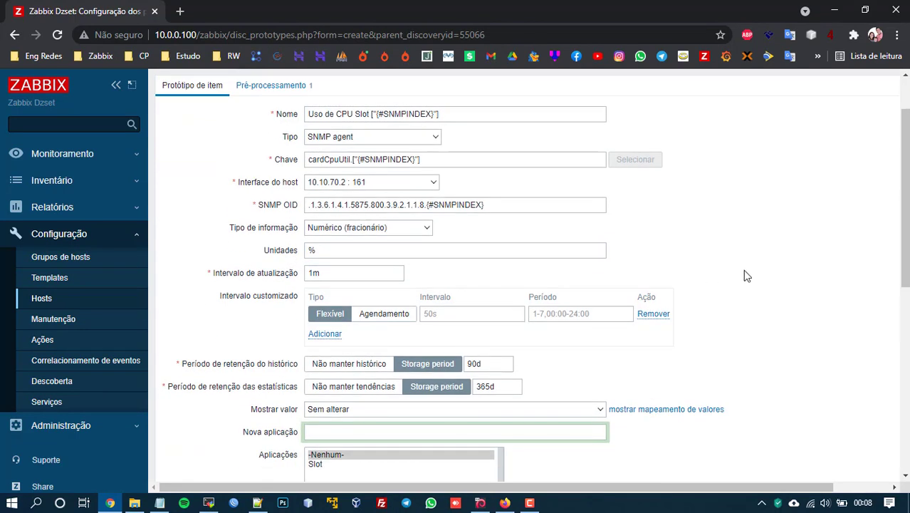
key(alt+Tab)
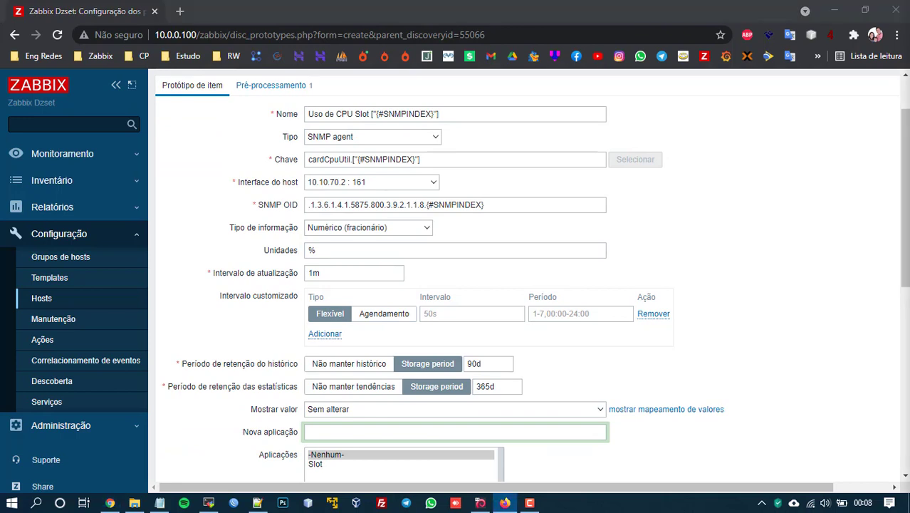
scroll(411, 214, down, 1)
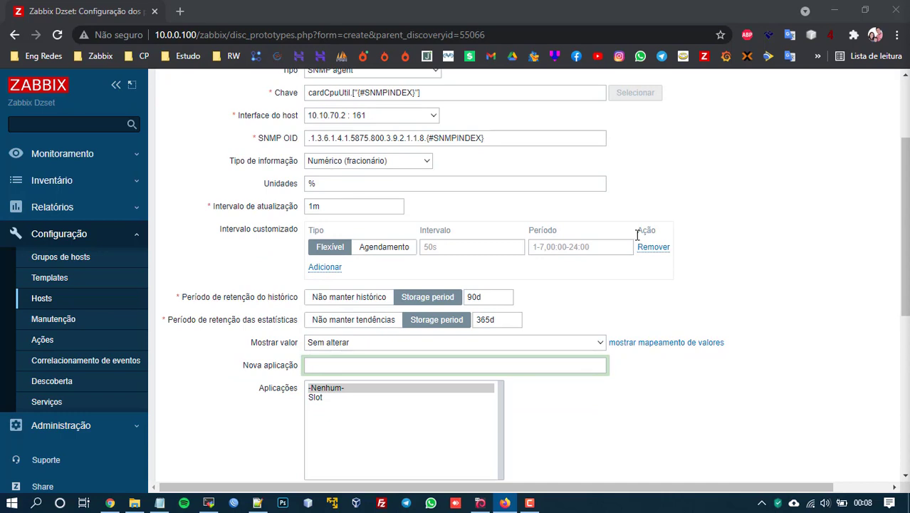
scroll(625, 244, down, 2)
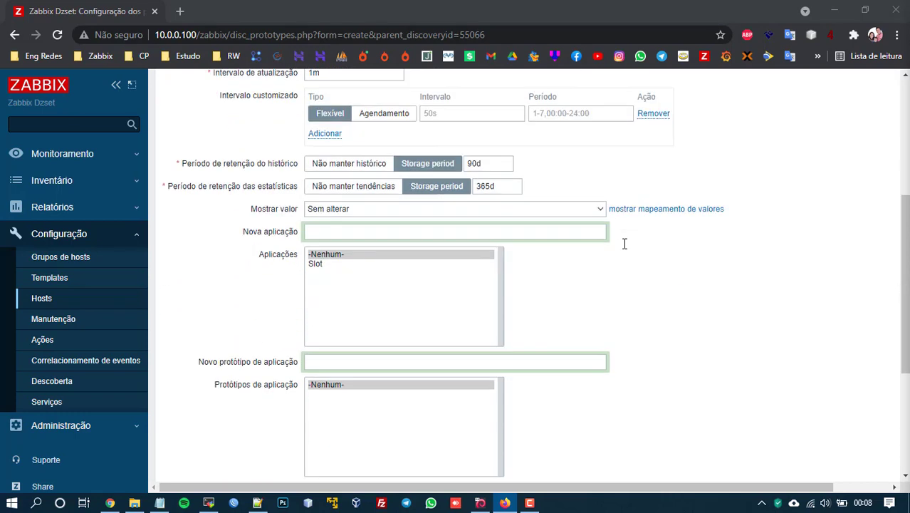
click(349, 232)
click(341, 257)
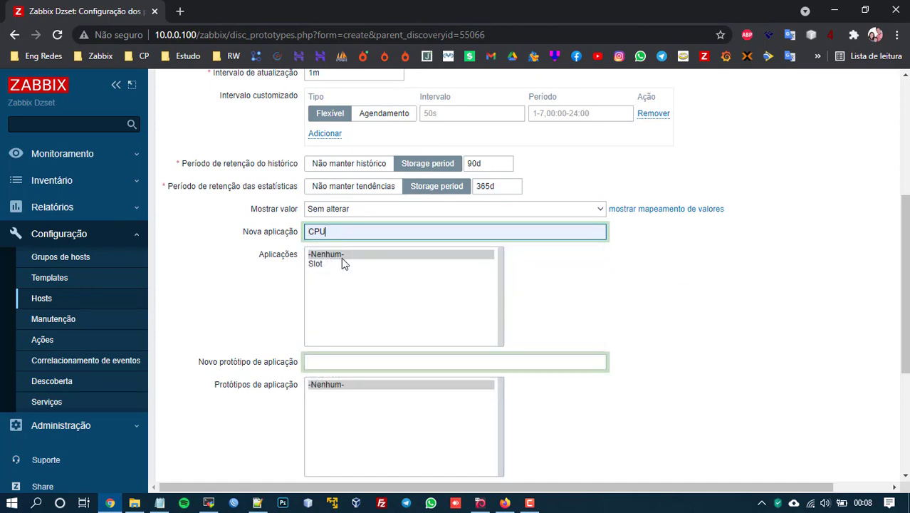
scroll(258, 301, down, 3)
click(314, 401)
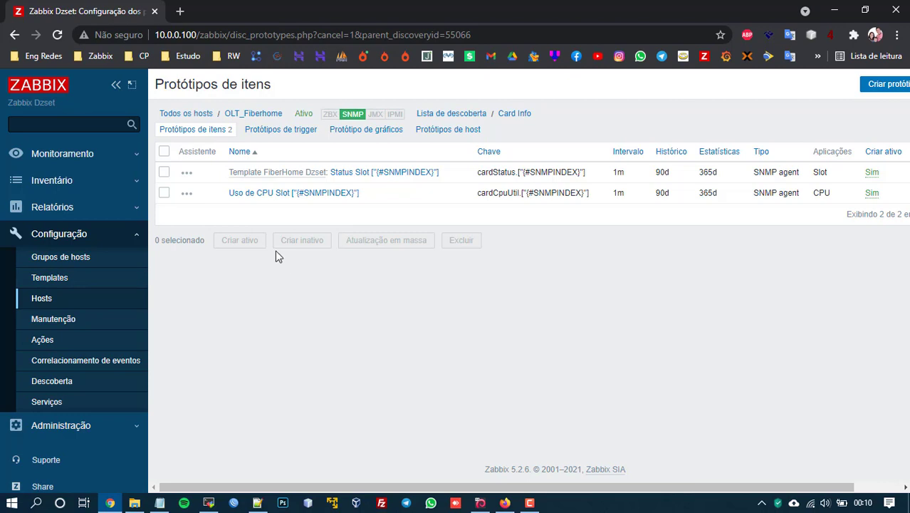
- Delete the Uso de CPU Slot item prototype from the OLT_Fiberhome host's Card Info discovery rule
click(164, 194)
click(461, 240)
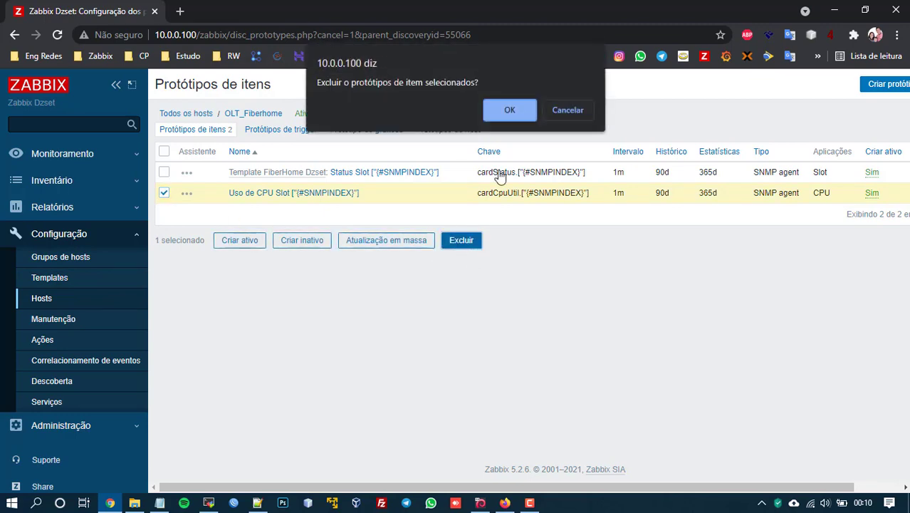
click(509, 112)
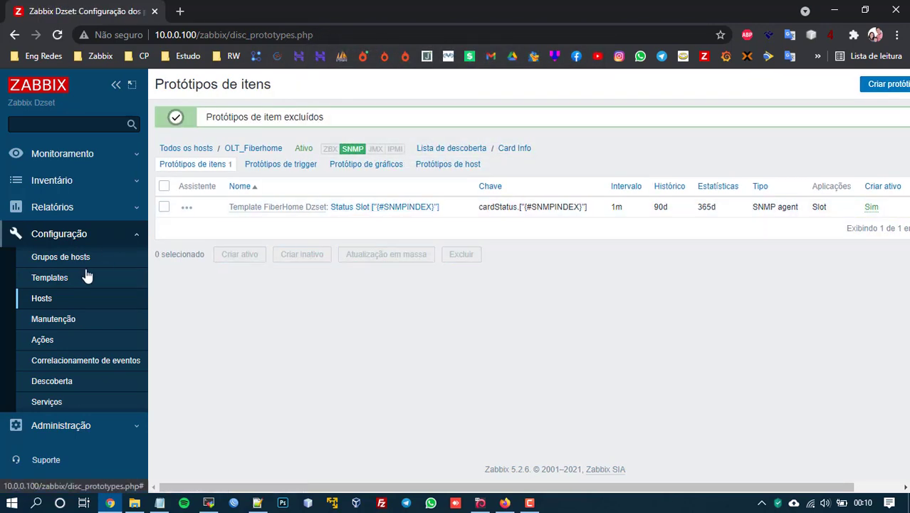
- Unlink and clear Template FiberHome Dzset from the OLT_Fiberhome host and save the host
click(41, 298)
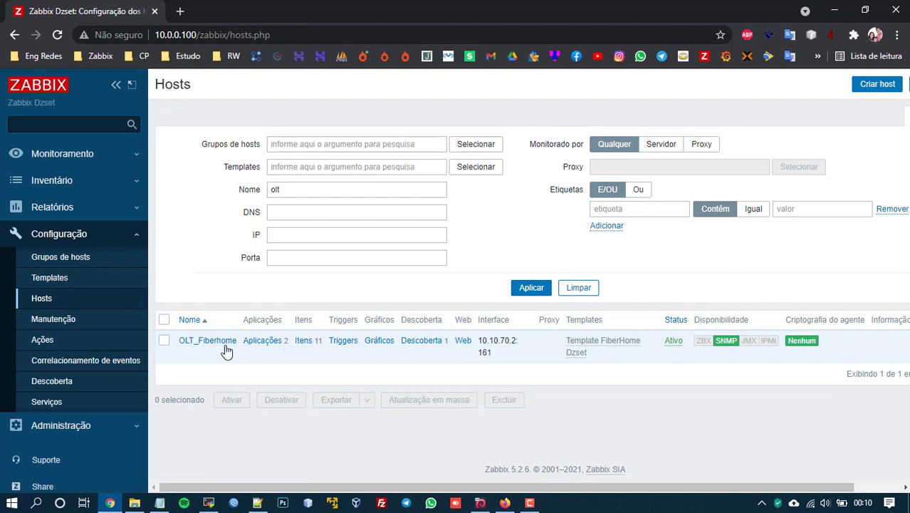
click(218, 346)
click(210, 136)
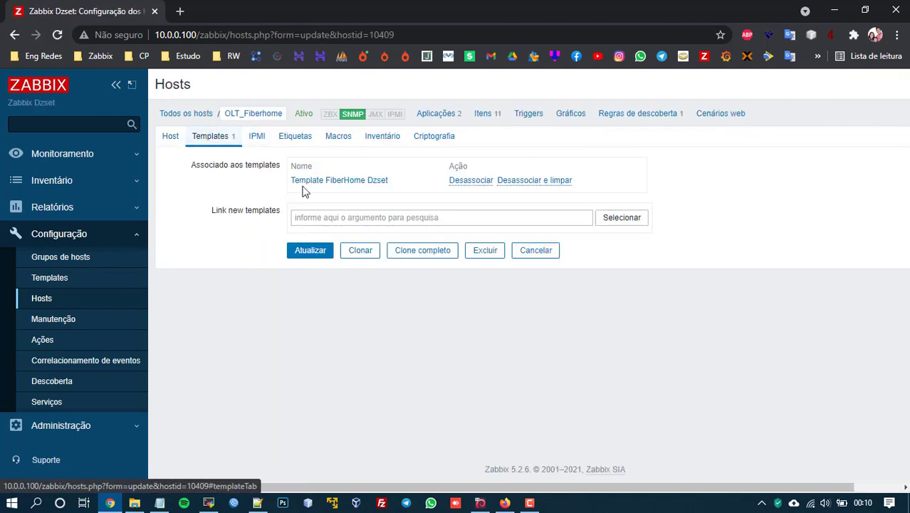
click(539, 186)
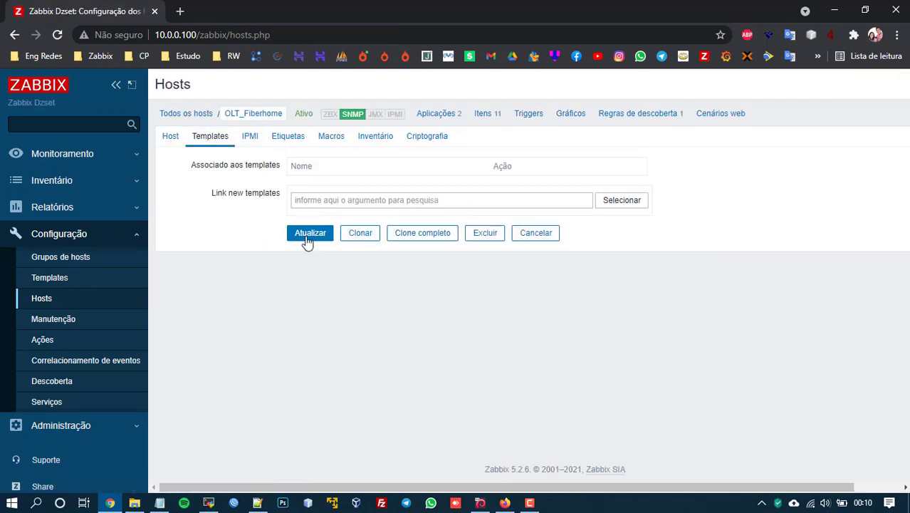
click(173, 138)
click(310, 433)
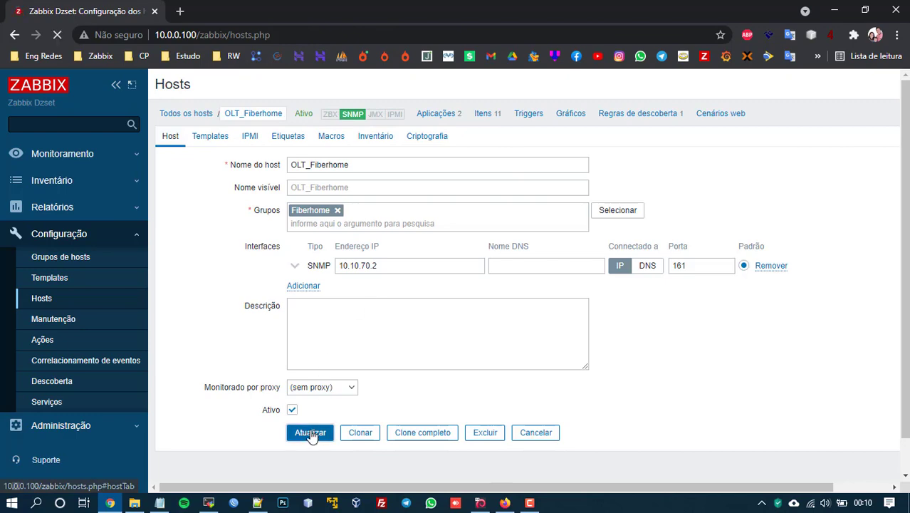
- Start a new item prototype named Uso de CPU Slot ["{#SNMPINDEX}"] under Card Info in Template FiberHome Dzset
click(53, 279)
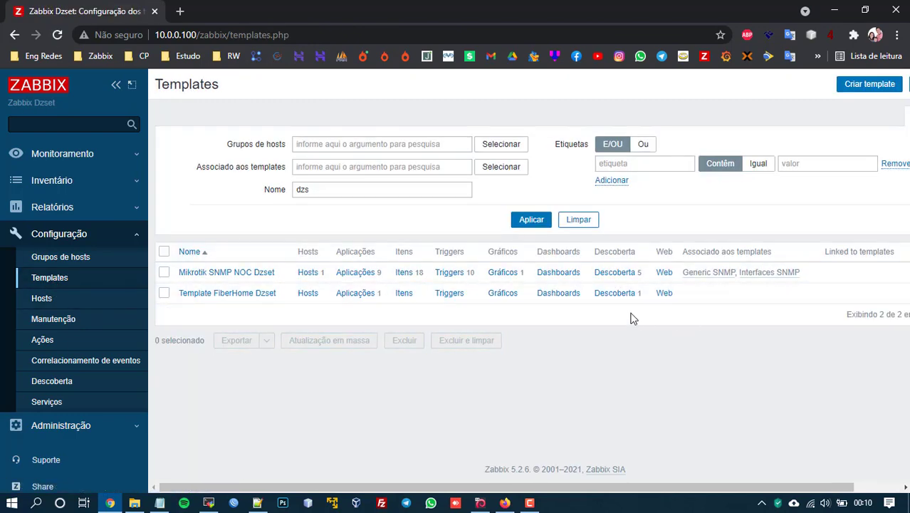
click(615, 294)
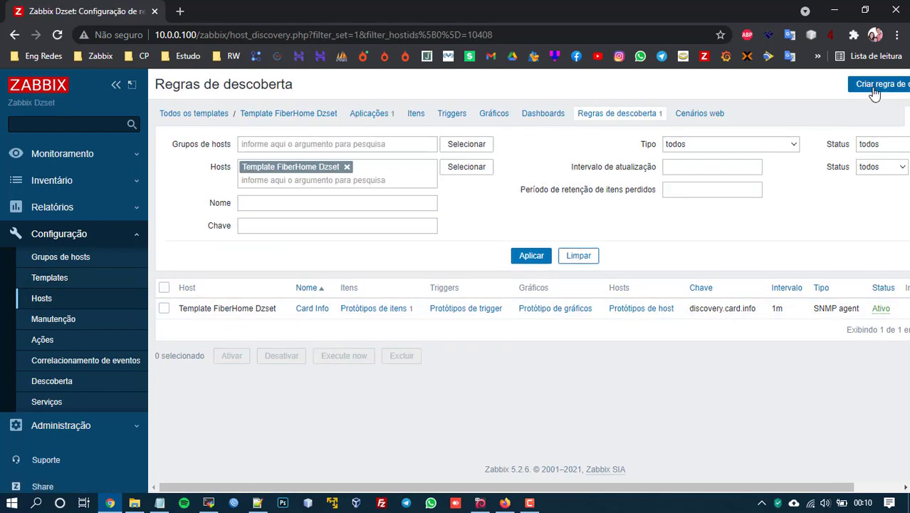
click(378, 310)
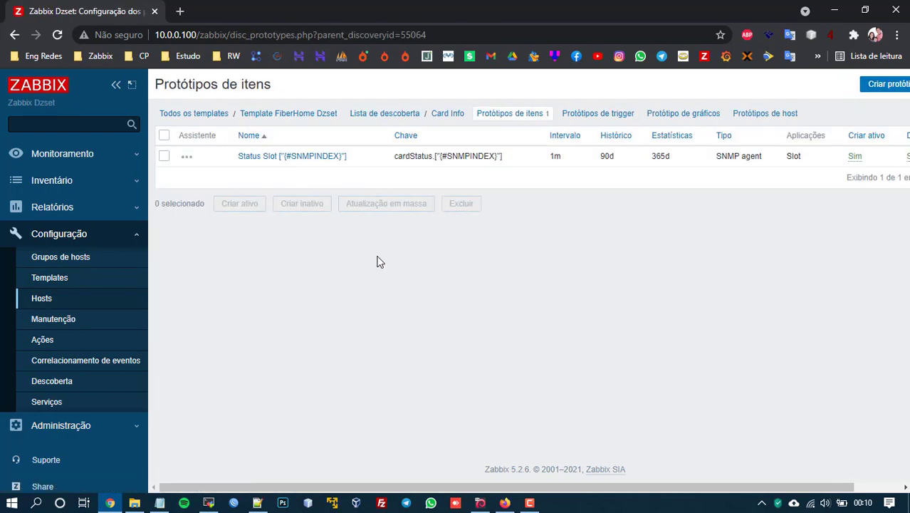
click(882, 86)
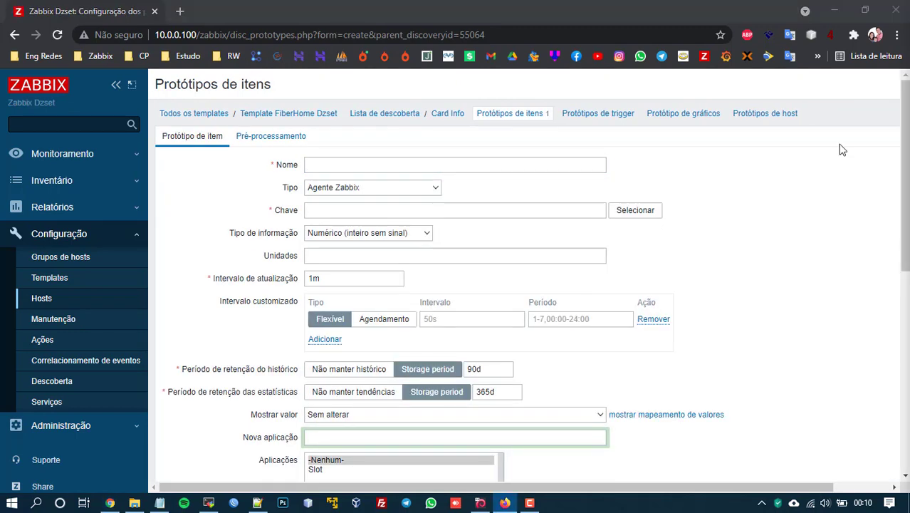
click(384, 164)
key(alt+Tab)
click(356, 164)
text(Uso de CPU Slot ["{#SNMPINDEX}"])
- Set the prototype's type to SNMP agent, key to cardCpuUtil.["{#SNMPINDEX}"] and SNMP OID to .1.3.6.1.4.1.5875.800.3.9.2.1.1.8.{#SNMPINDEX}
click(372, 187)
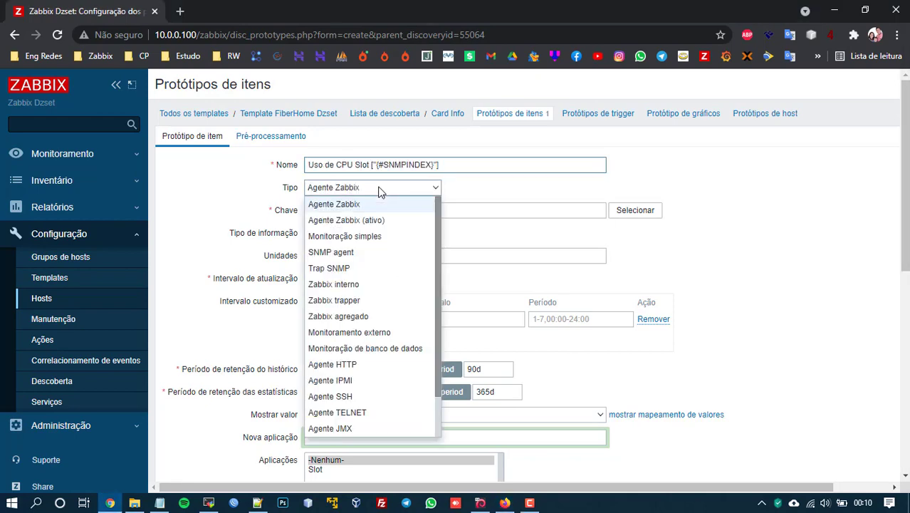
click(339, 253)
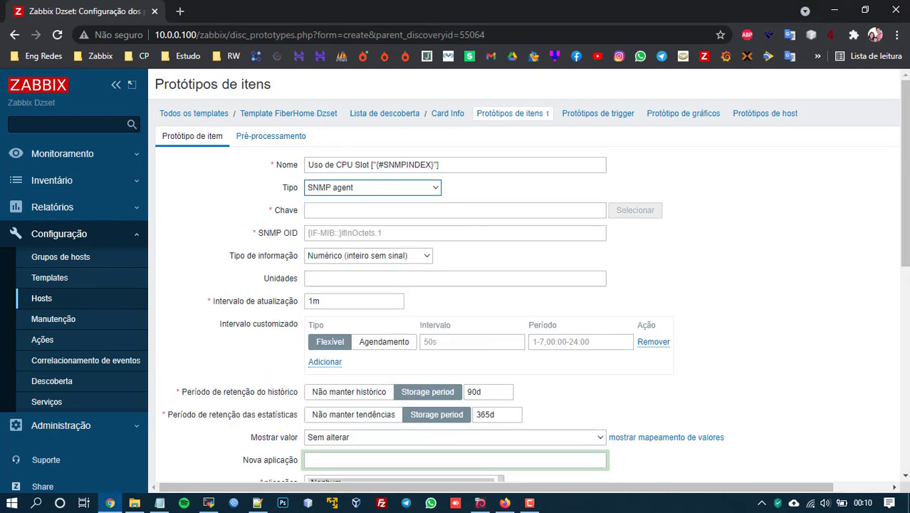
key(alt+Tab)
click(390, 210)
text(cardCpuUtil.["{#SNMPINDEX}"])
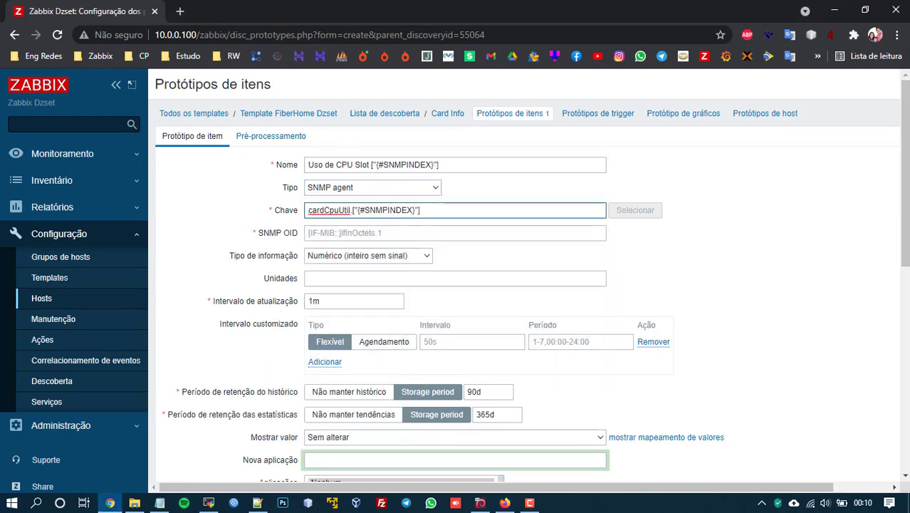
key(alt+Tab)
click(386, 233)
text(.1.3.6.1.4.1.5875.800.3.9.2.1.1.8.{#SNMPINDEX})
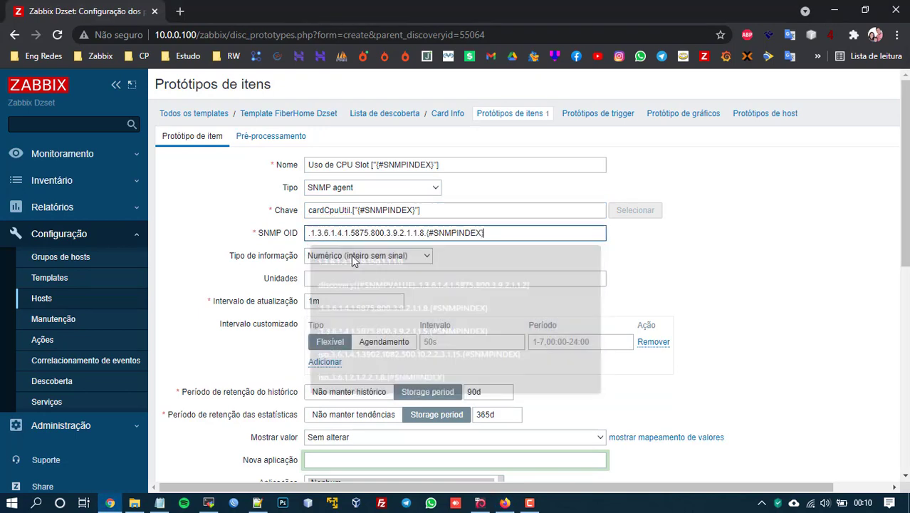
- Set the CPU usage prototype's information type to Numérico (fracionário) and its unit to %
click(352, 255)
click(361, 288)
click(345, 278)
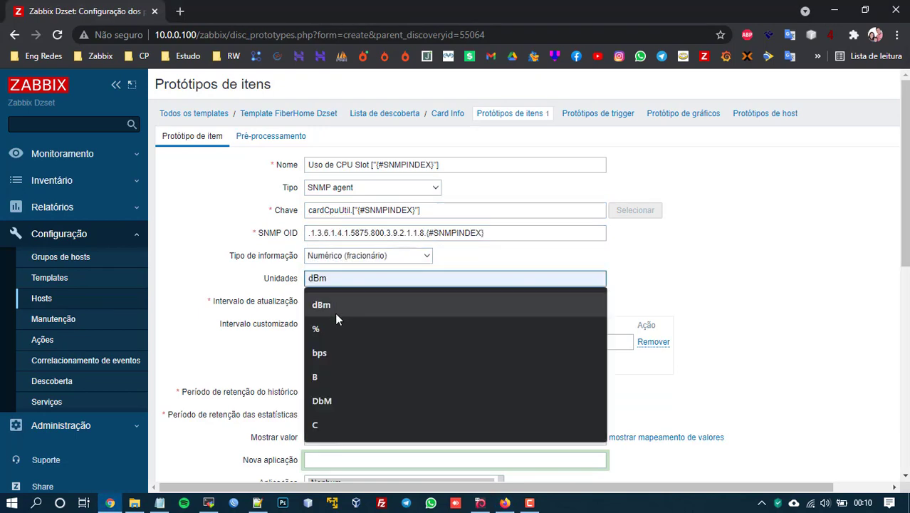
click(334, 324)
- Add a Multiplicador preprocessing step with the value 0.01 to the template's CPU usage prototype
click(257, 139)
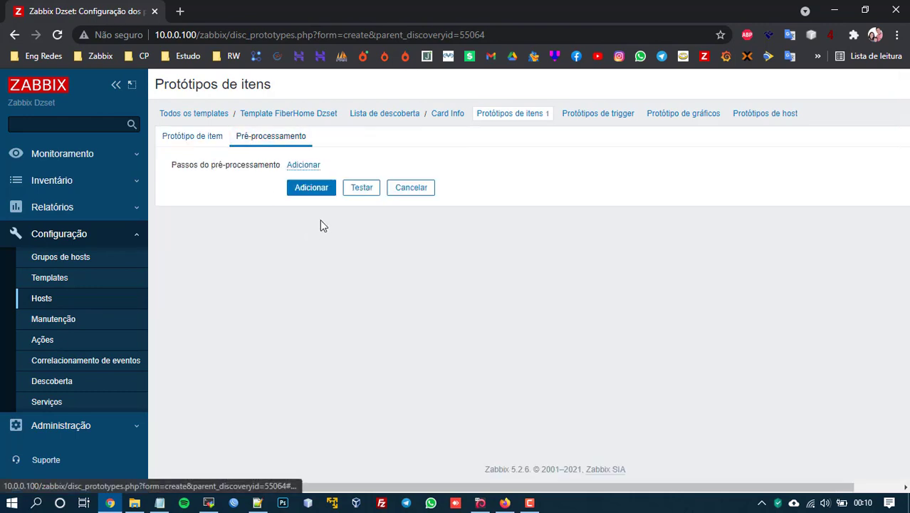
click(348, 193)
click(351, 197)
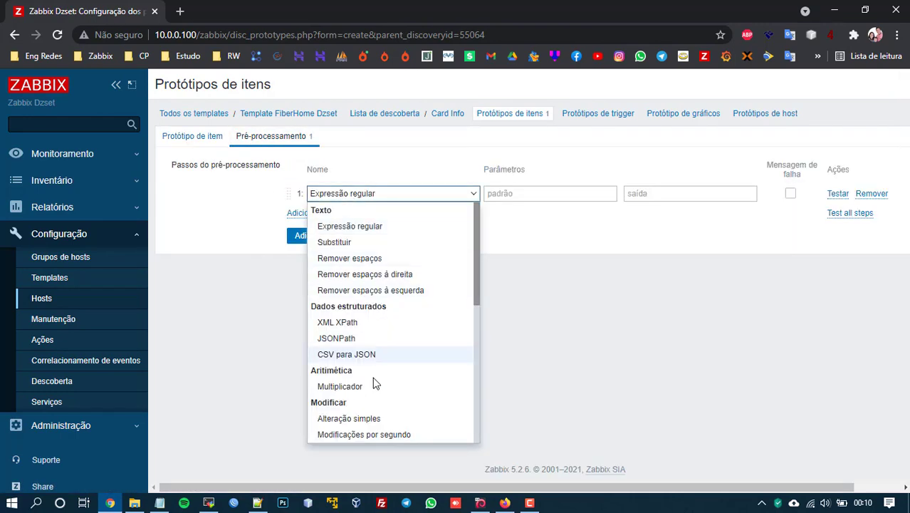
click(378, 382)
click(512, 196)
click(520, 216)
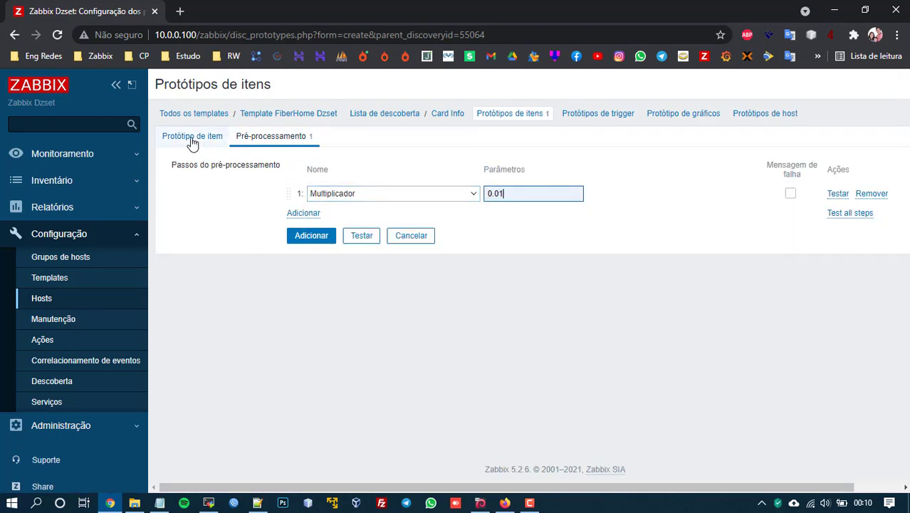
- Assign the template's CPU usage prototype to a new application named CPU and add the prototype
click(192, 136)
scroll(374, 226, down, 3)
click(336, 260)
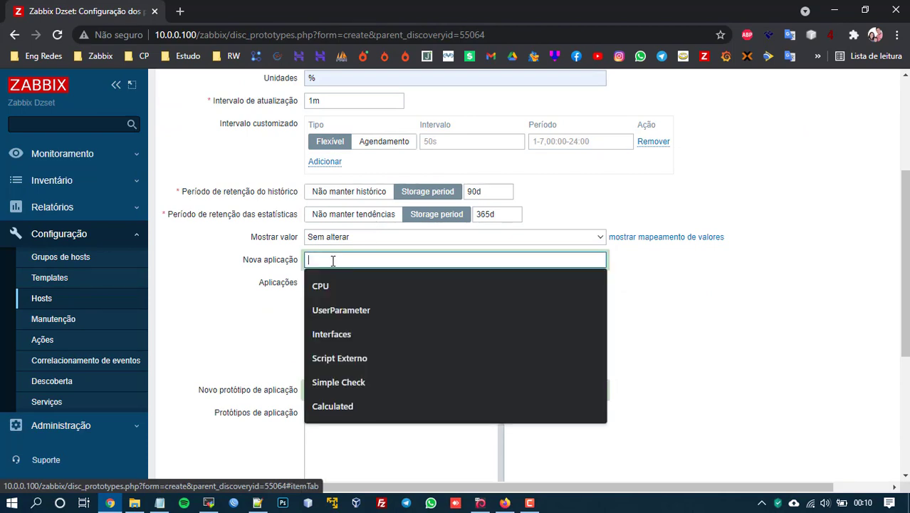
text(CPU)
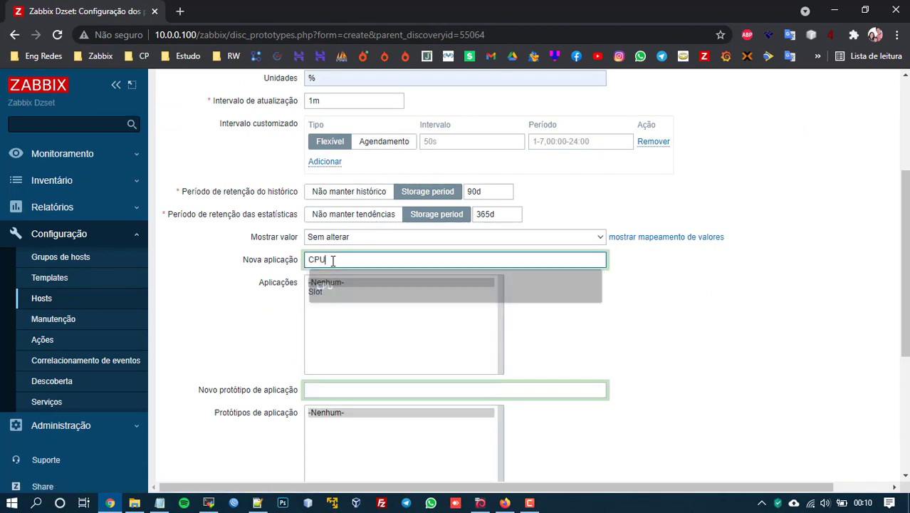
scroll(376, 296, down, 4)
scroll(329, 421, up, 4)
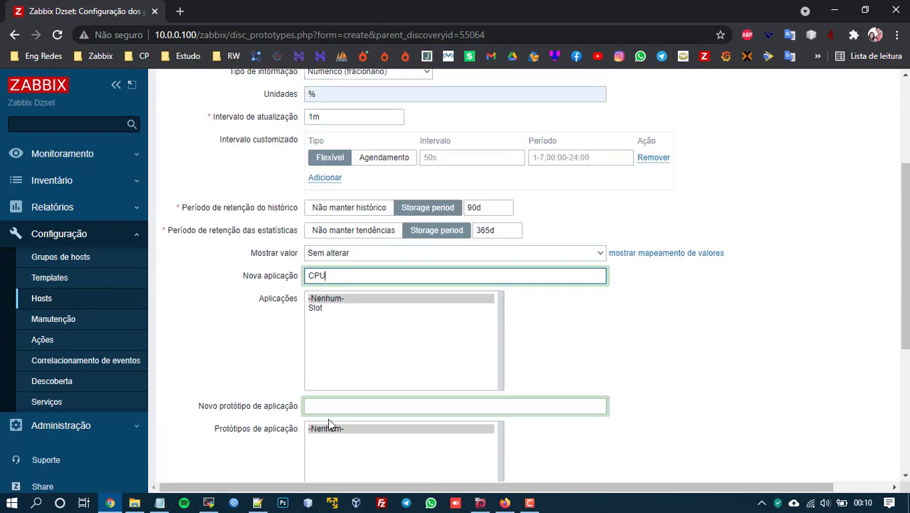
scroll(328, 424, down, 4)
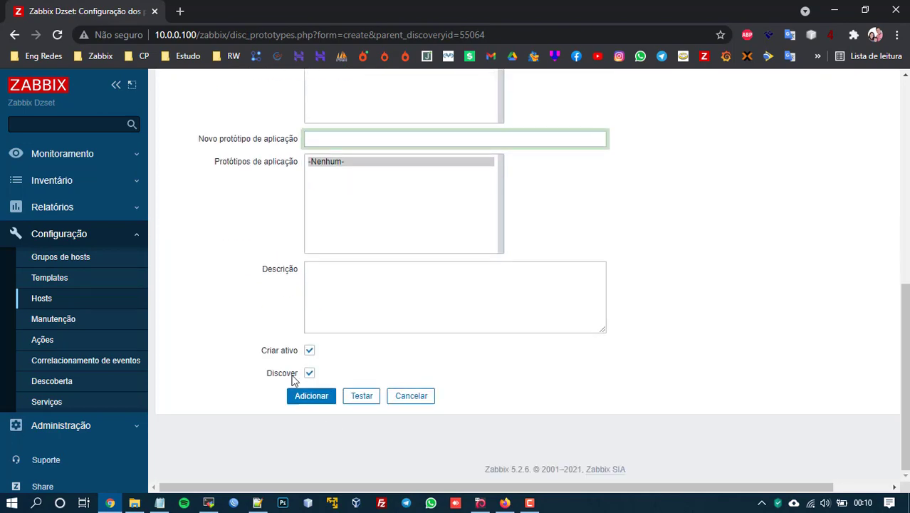
click(316, 397)
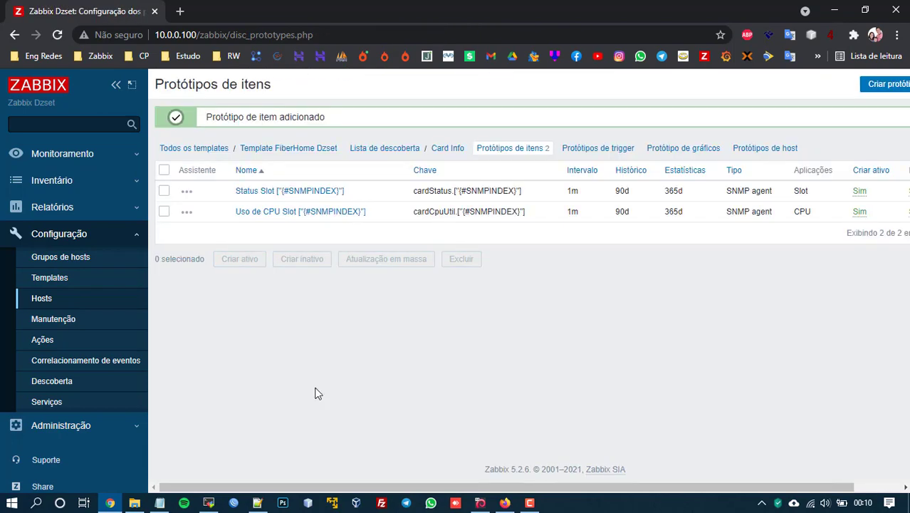
- Open the item prototypes of the Card Info discovery rule in Template FiberHome Dzset from the template list
click(93, 279)
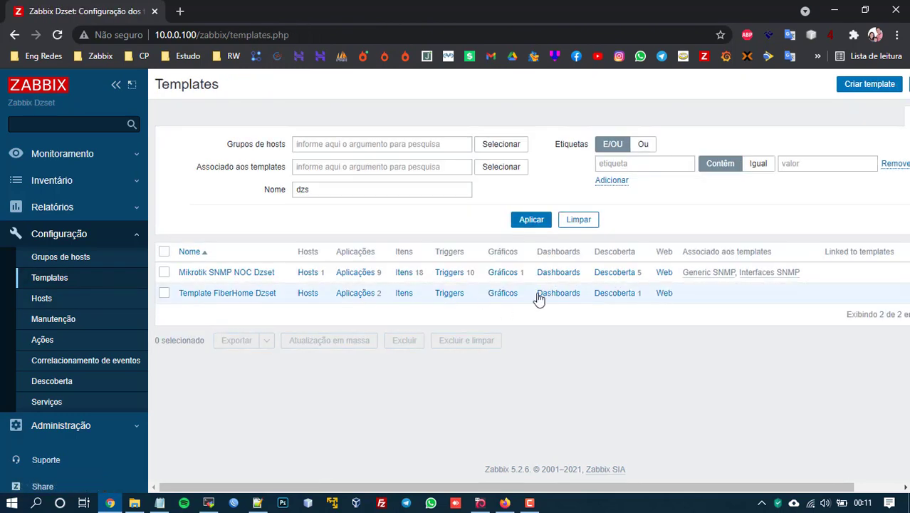
click(620, 297)
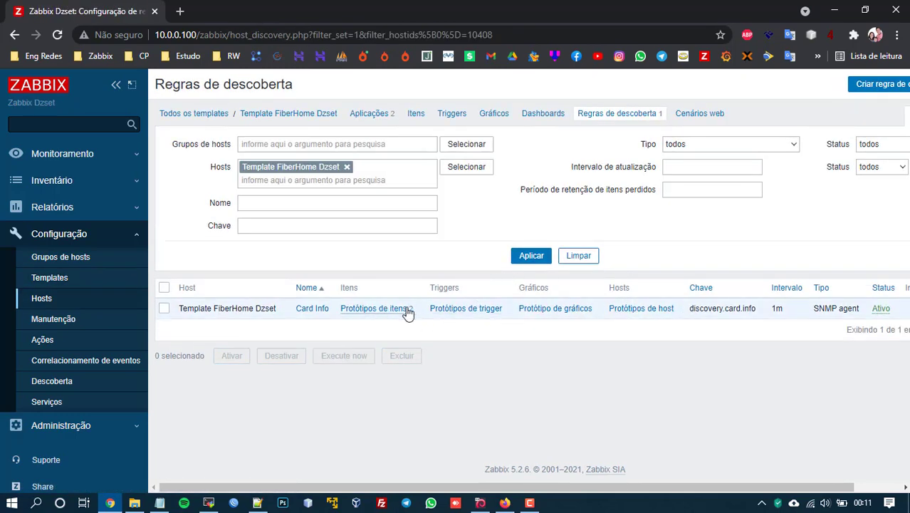
click(380, 309)
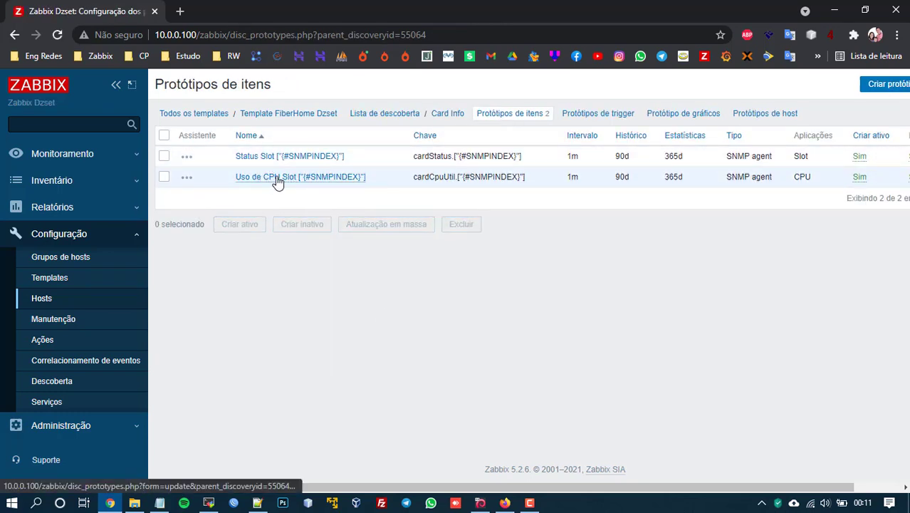
- Switch to Notepad++ and copy the cardMemUtil OID 1.3.6.1.4.1.5875.800.3.9.2.1.1.9 from the FiberHome MIB file
click(257, 503)
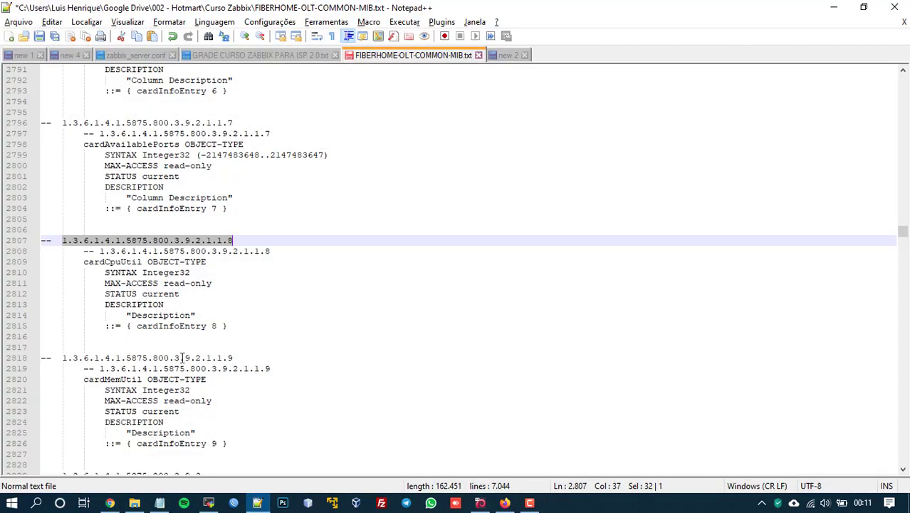
scroll(153, 230, down, 2)
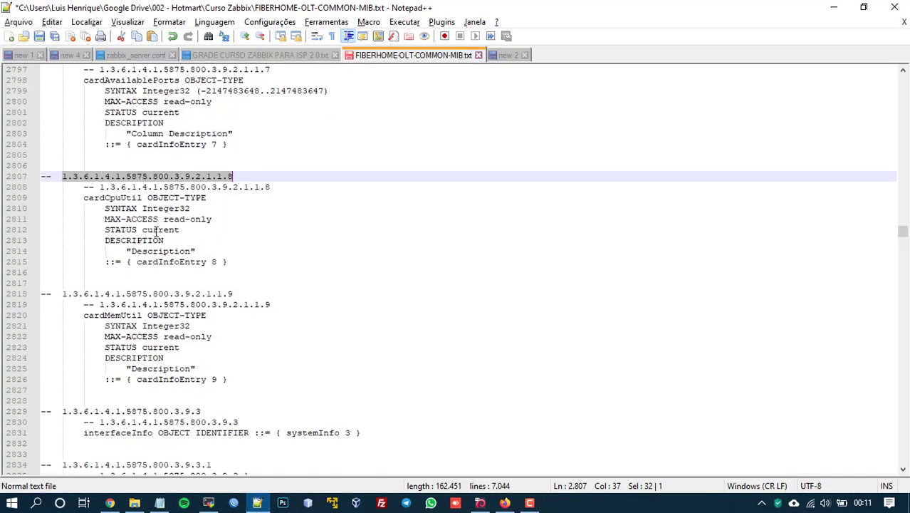
double_click(112, 315)
drag(102, 304, 281, 306)
key(ctrl+c)
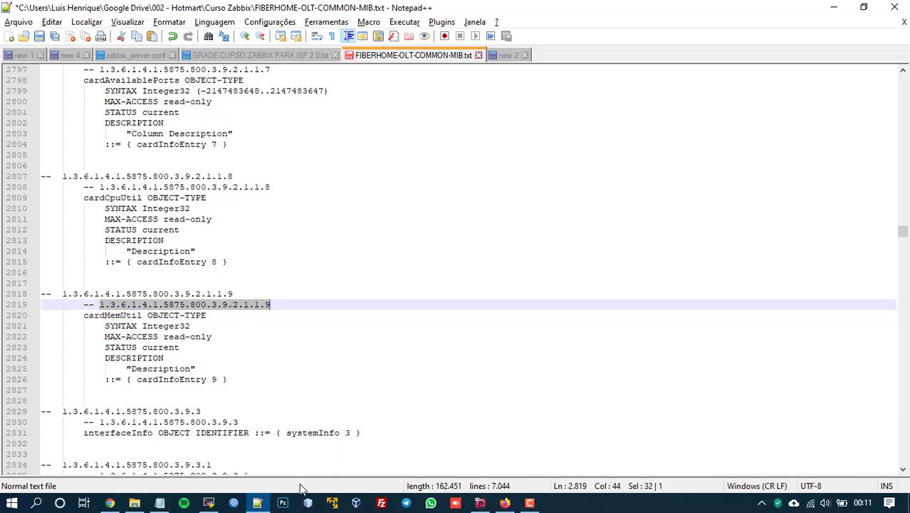
- Switch to MobaXterm, clear the terminal and run snmpwalk on 10.10.70.2 for OID 1.3.6.1.4.1.5875.800.3.9.2.1.1.9
click(209, 502)
key(ctrl+l)
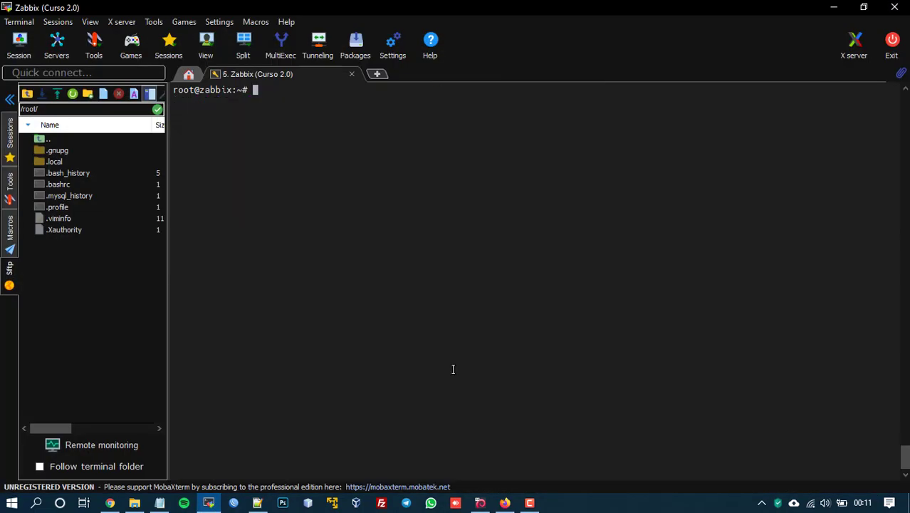
key(Up)
key(BackSpace)
key(BackSpace)
key(BackSpace)
key(BackSpace)
key(BackSpace)
key(BackSpace)
key(BackSpace)
key(BackSpace)
key(BackSpace)
key(BackSpace)
key(BackSpace)
key(BackSpace)
key(BackSpace)
key(BackSpace)
key(BackSpace)
key(BackSpace)
key(BackSpace)
key(BackSpace)
key(BackSpace)
key(BackSpace)
key(BackSpace)
key(BackSpace)
key(BackSpace)
key(BackSpace)
key(BackSpace)
key(BackSpace)
key(BackSpace)
key(BackSpace)
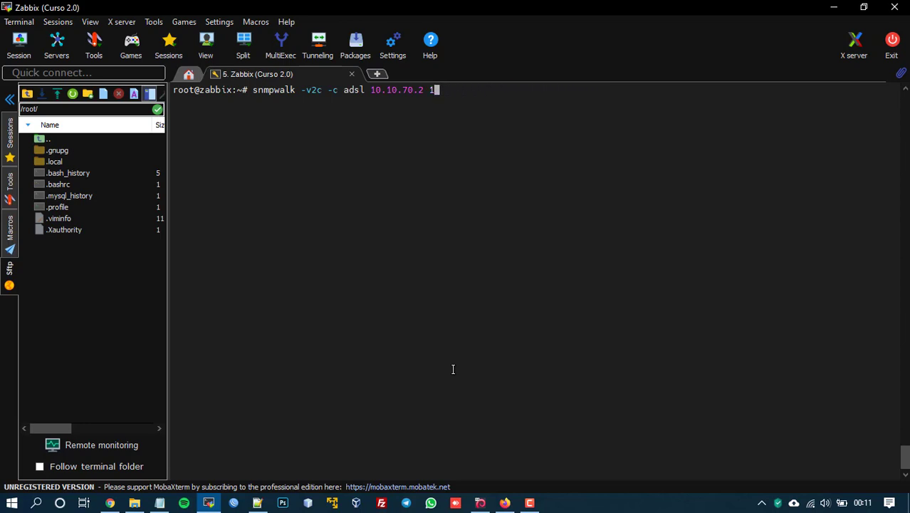
right_click(470, 413)
key(Return)
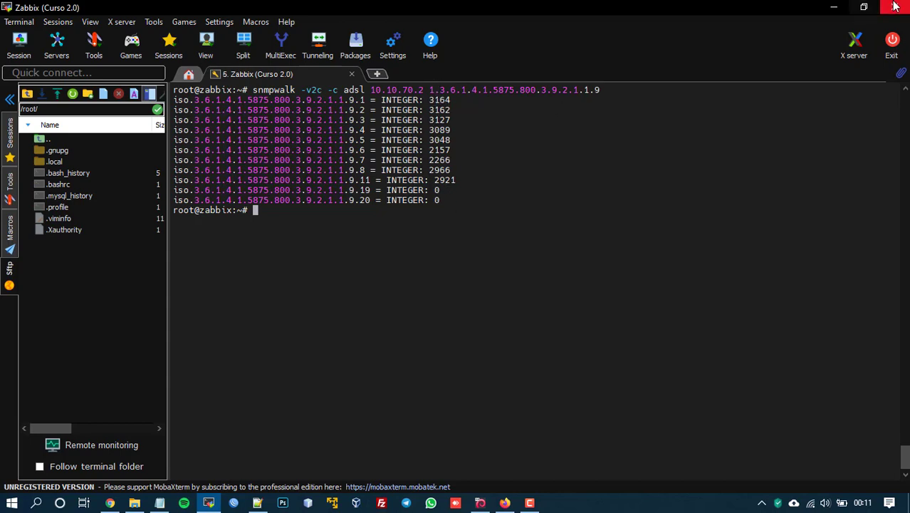
- Return to Zabbix and start a Card Info item prototype named Uso de Memória Slot ["{#SNMPINDEX}"] with type SNMP agent
click(833, 7)
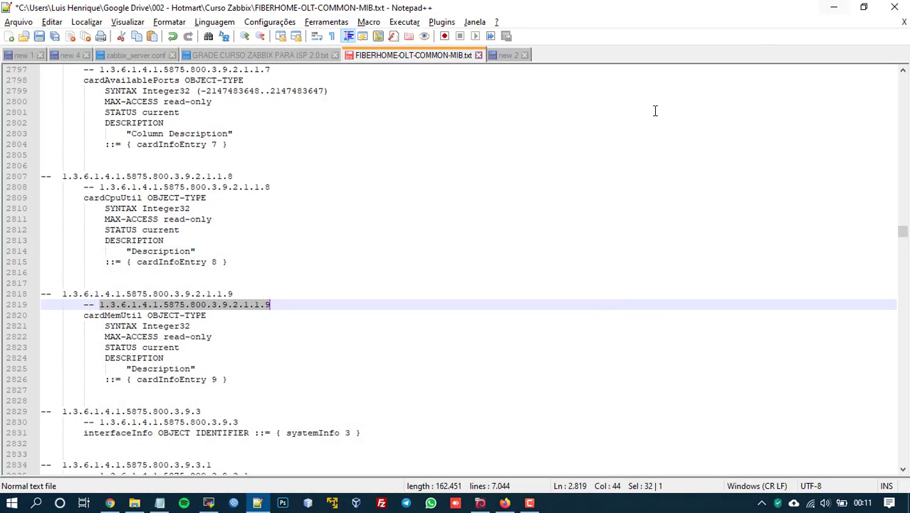
click(833, 7)
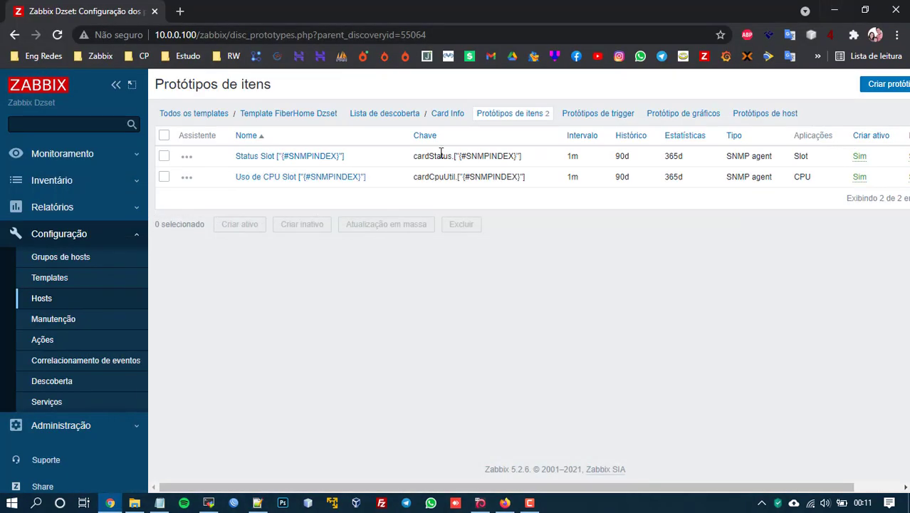
click(884, 83)
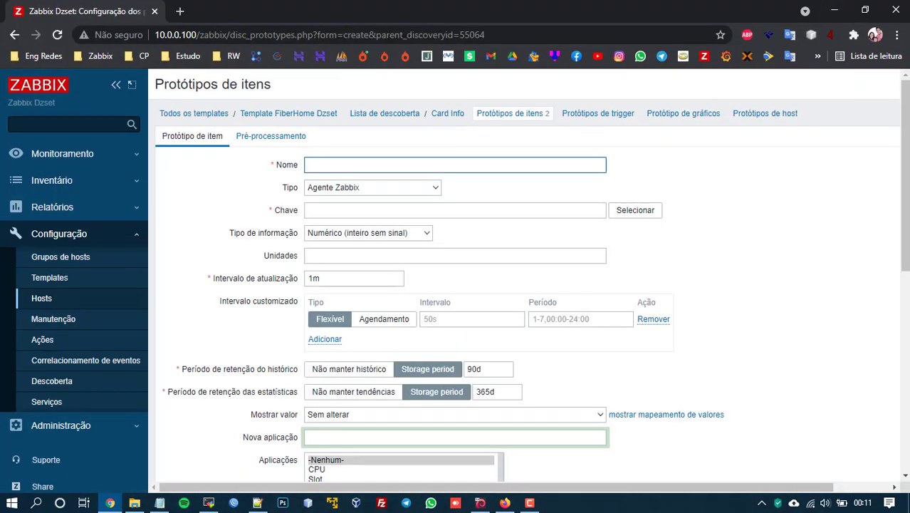
key(alt+Tab)
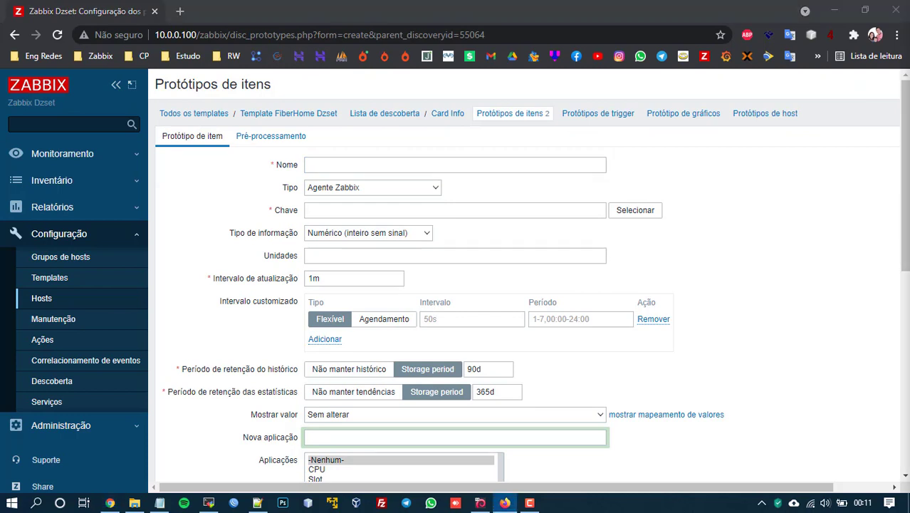
click(394, 166)
text(Uso de Memória Slot ["{#SNMPINDEX}"])
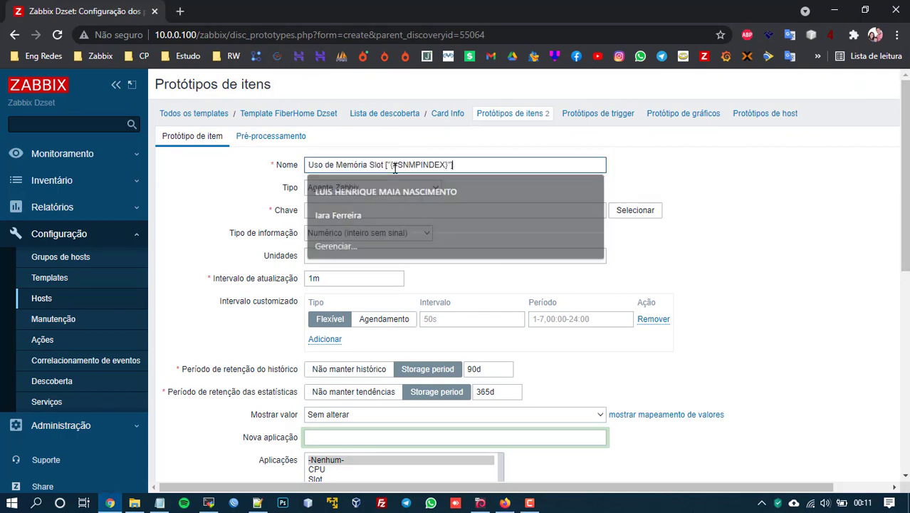
click(394, 191)
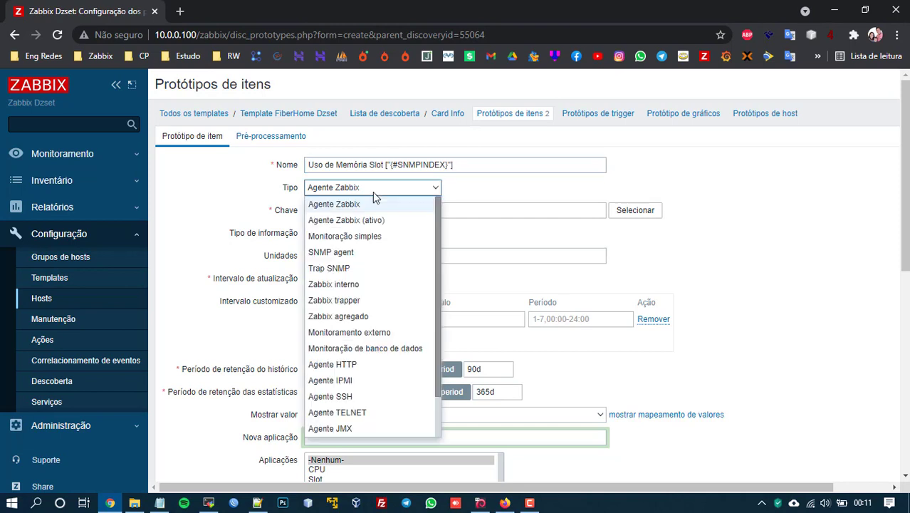
click(367, 252)
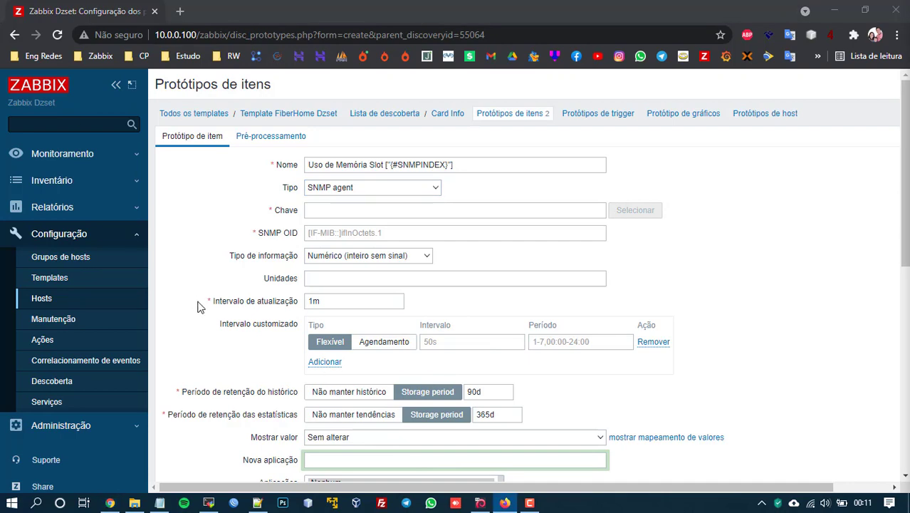
- Look up the cardMemUtil object name in the MIB file in Notepad++, then set the prototype's key to cardMemUtil.["{#SNMPINDEX}"] in Zabbix
key(alt+Tab)
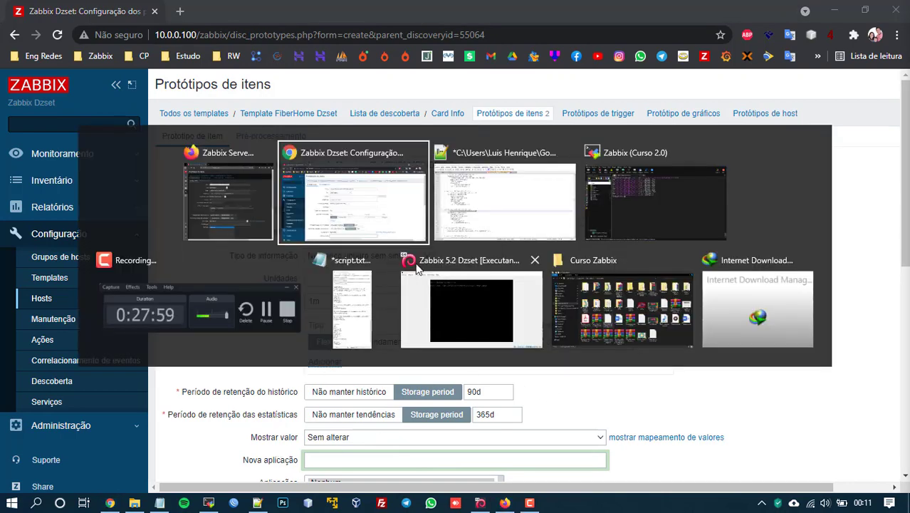
click(393, 230)
key(alt+Tab)
click(496, 204)
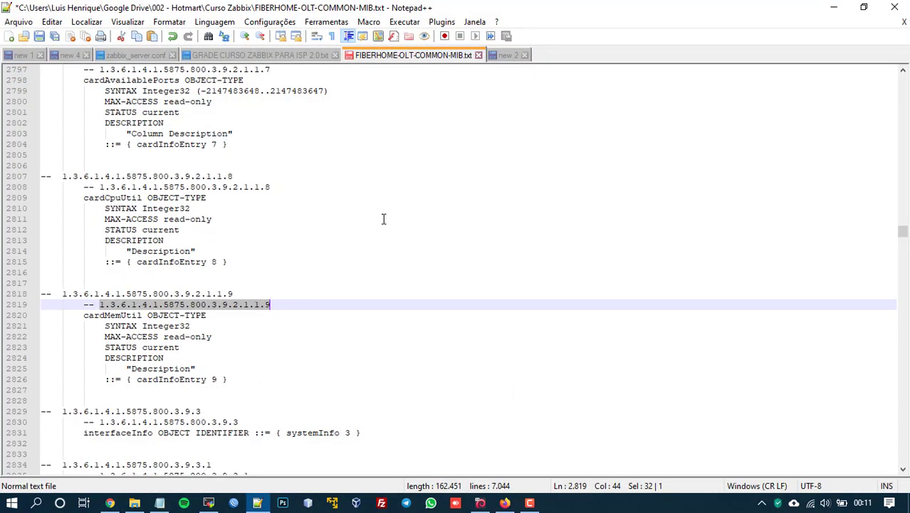
double_click(118, 315)
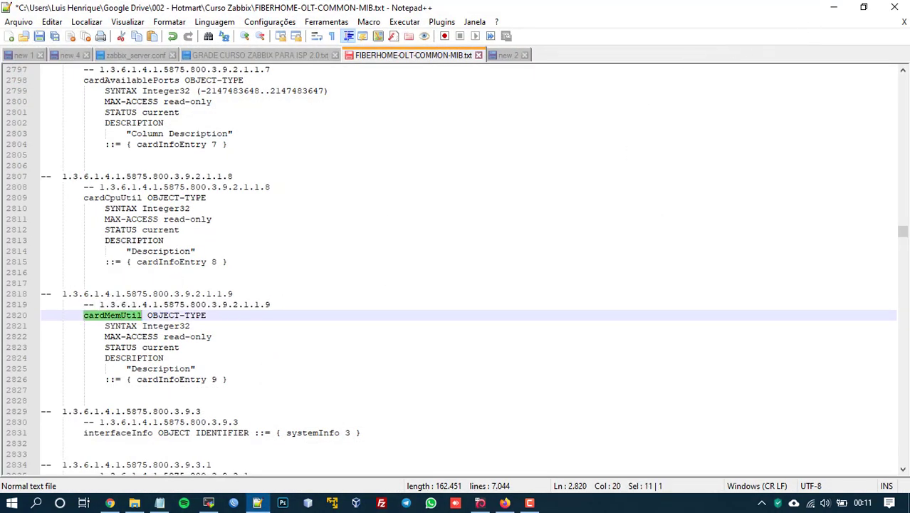
click(834, 7)
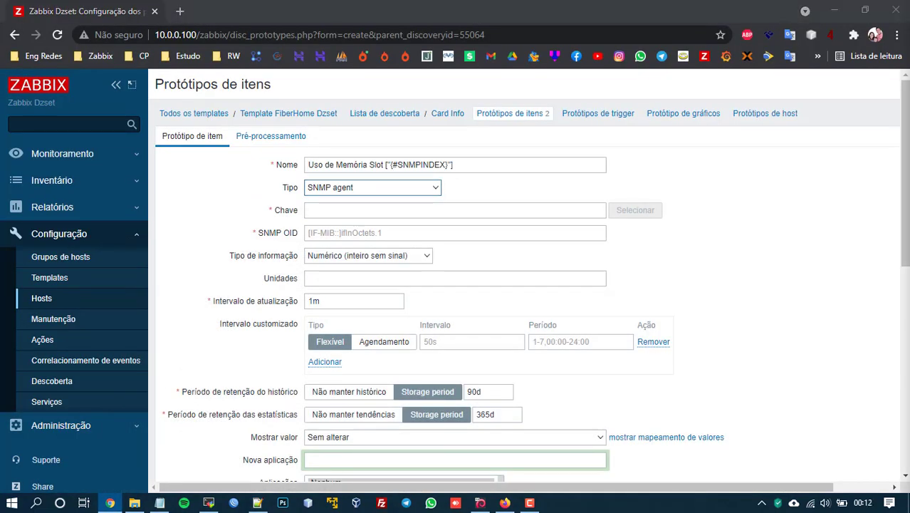
click(369, 209)
text(cardMemUtil.["{#SNMPINDEX}"])
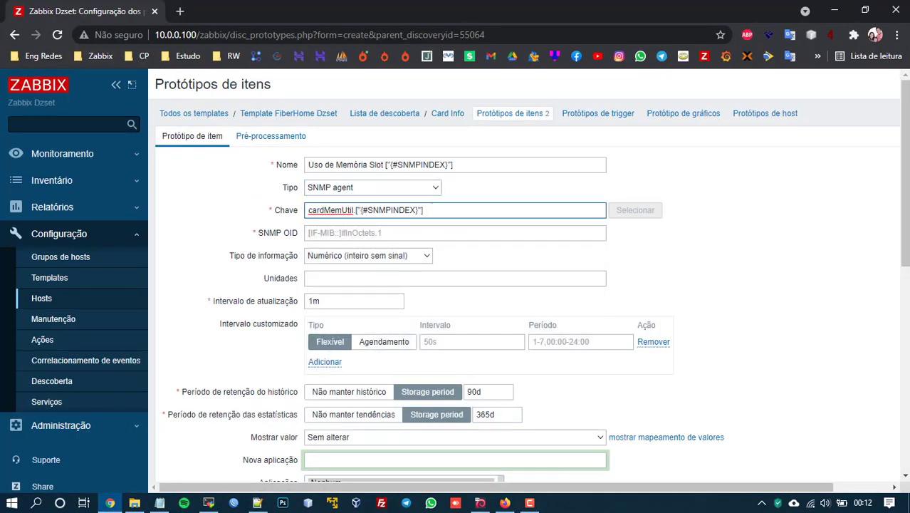
- Set the memory prototype's SNMP OID to .1.3.6.1.4.1.5875.800.3.9.2.1.1.9.{#SNMPINDEX}
key(alt+Tab)
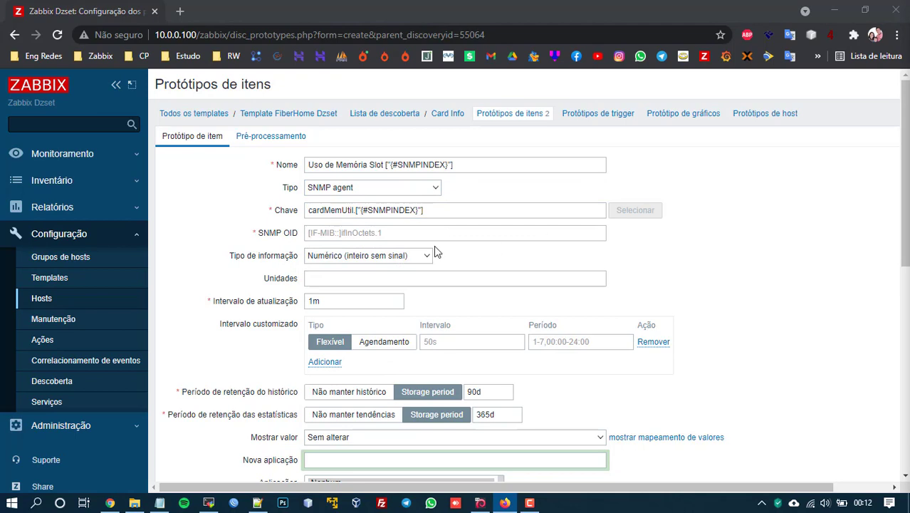
click(351, 235)
text(.1.3.6.1.4.1.5875.800.3.9.2.1.1.9.{#SNMPINDEX})
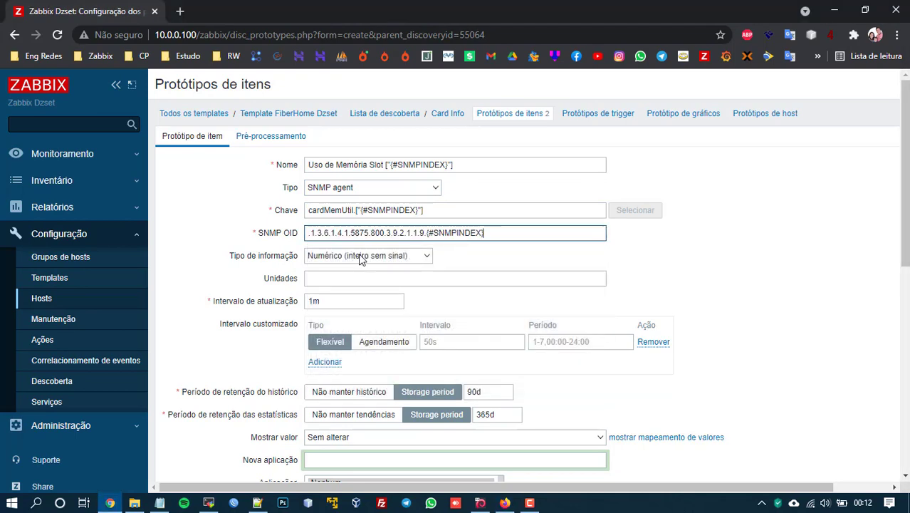
- Set the memory prototype's information type to Numérico (fracionário) and its units to %
click(361, 258)
click(358, 286)
click(394, 279)
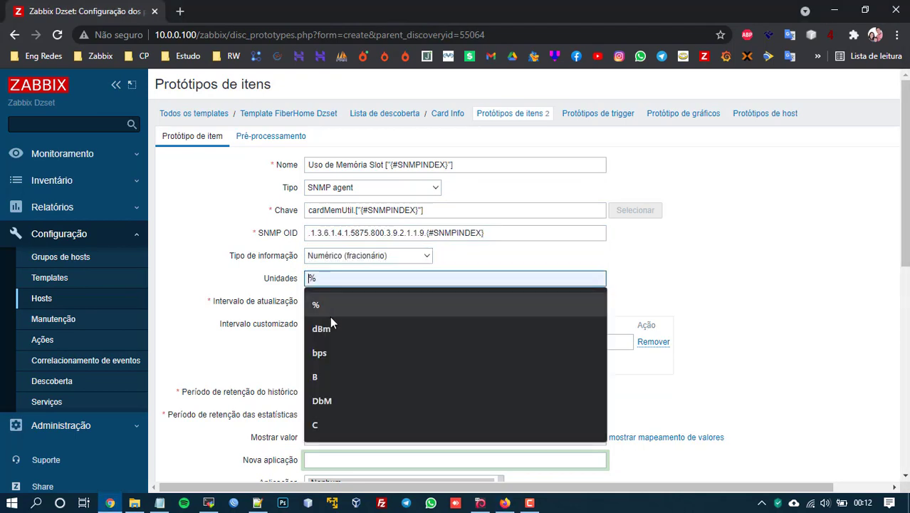
click(323, 305)
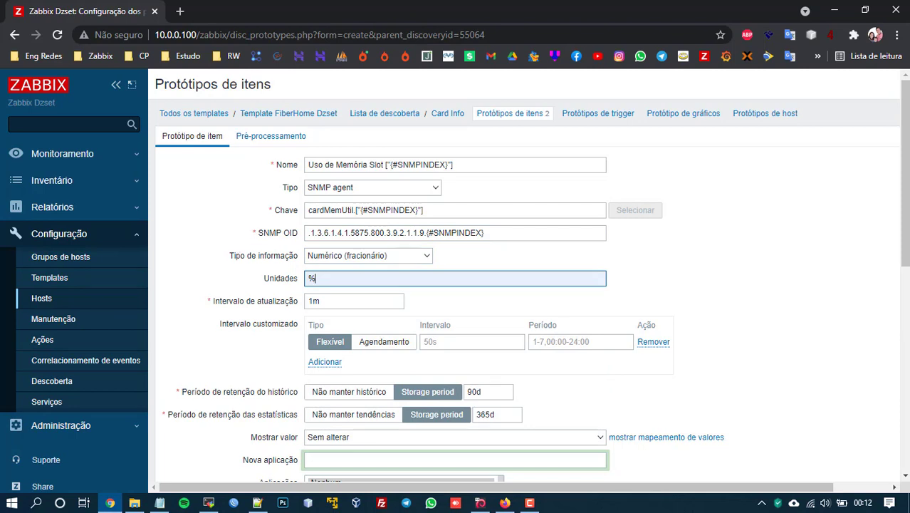
- Add a Multiplicador preprocessing step with the value 0.01 to the memory usage prototype
key(alt+Tab)
click(246, 137)
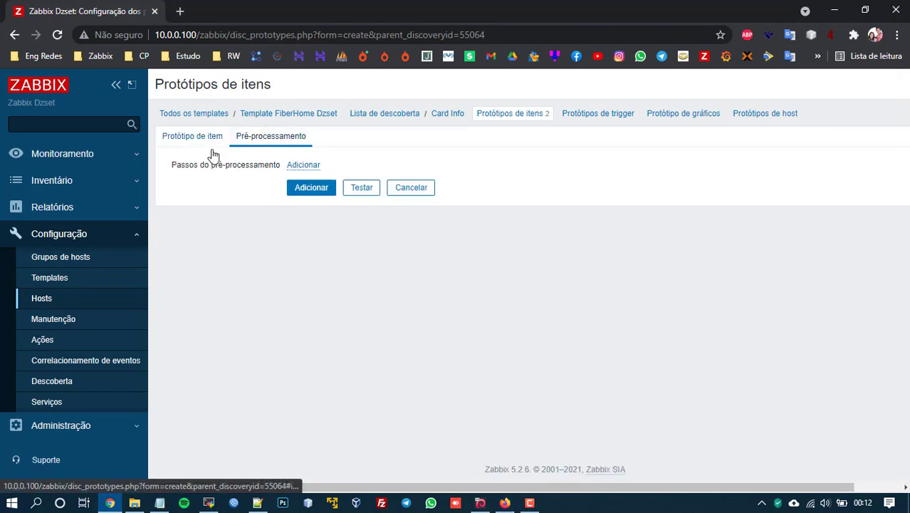
click(302, 169)
click(356, 194)
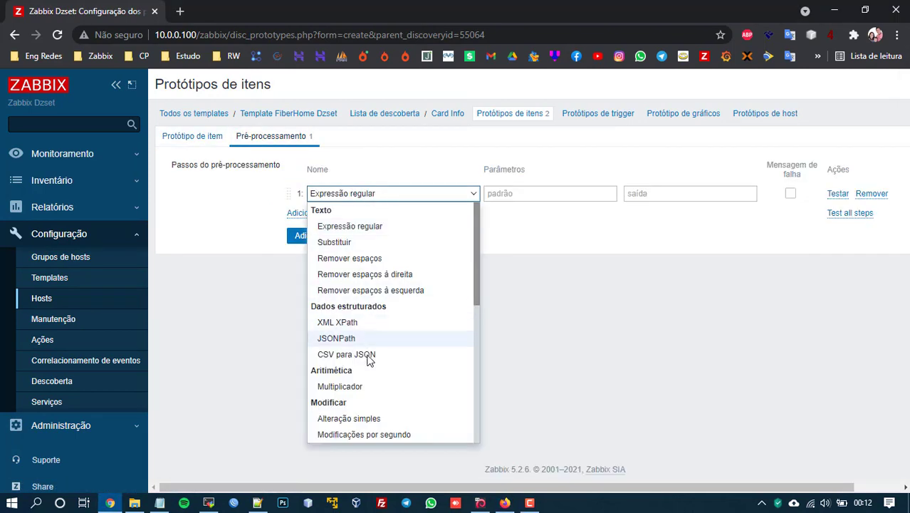
click(390, 386)
click(544, 193)
click(535, 215)
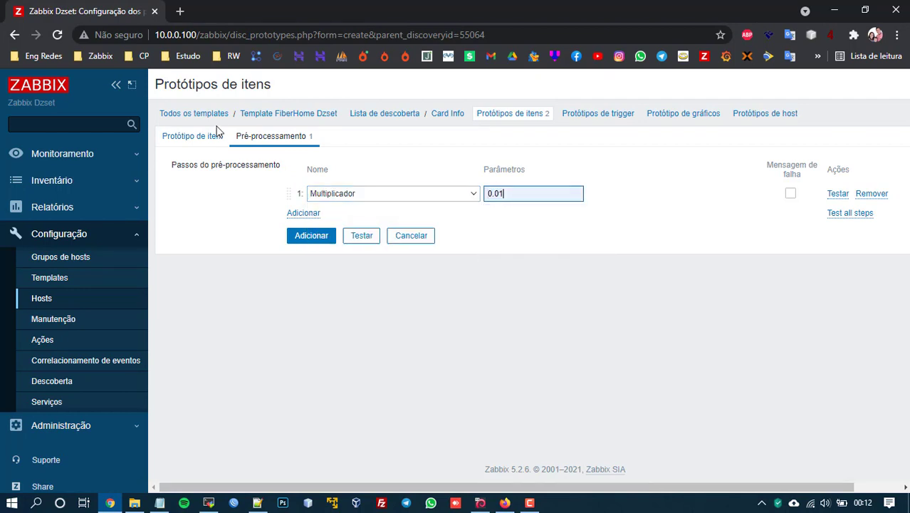
- Assign the memory usage prototype to a new application named Memoria and add the prototype
click(193, 136)
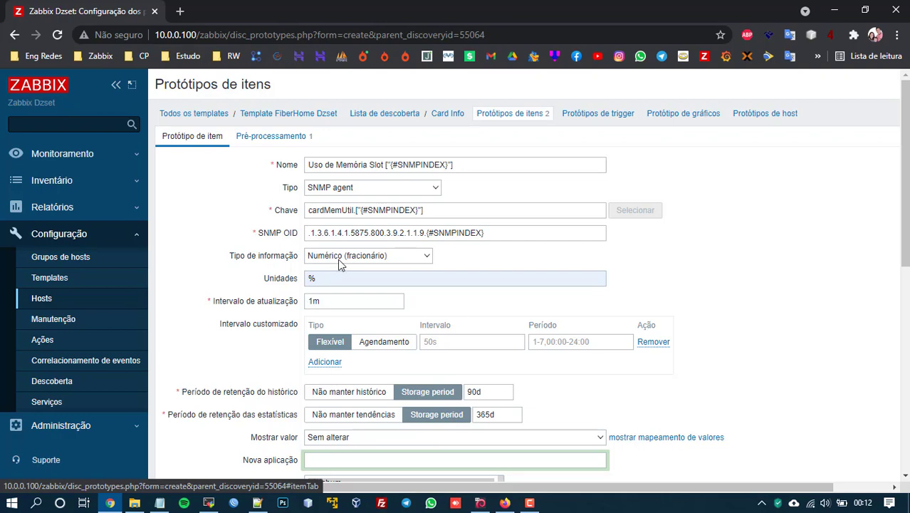
scroll(335, 260, down, 1)
scroll(336, 261, down, 1)
click(335, 328)
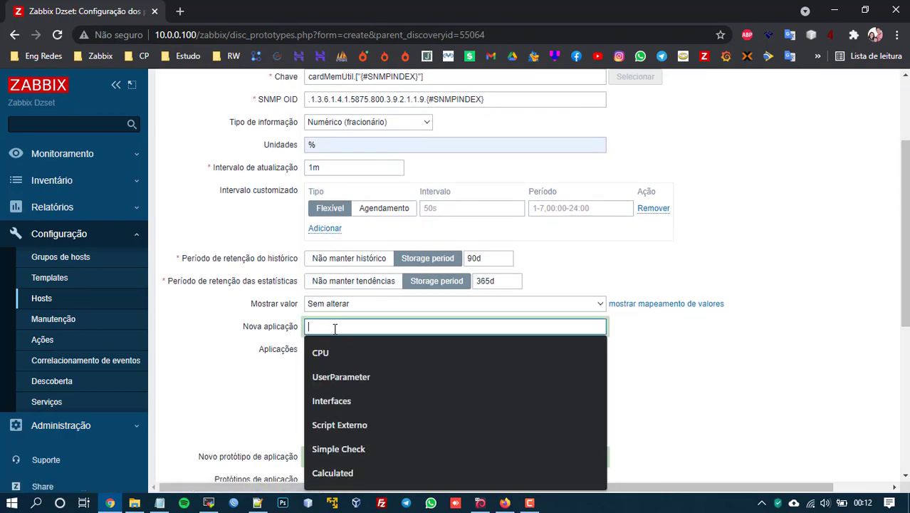
text(Memor)
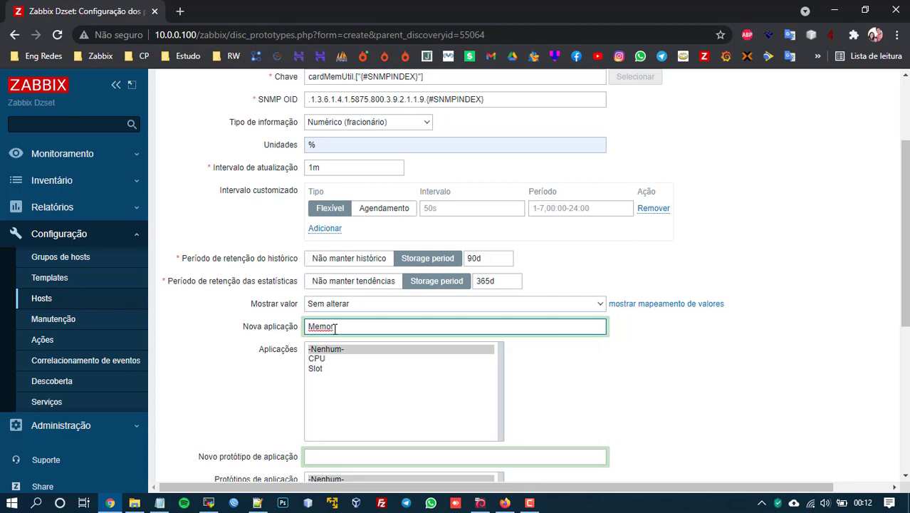
text(y)
text(a)
scroll(709, 364, down, 5)
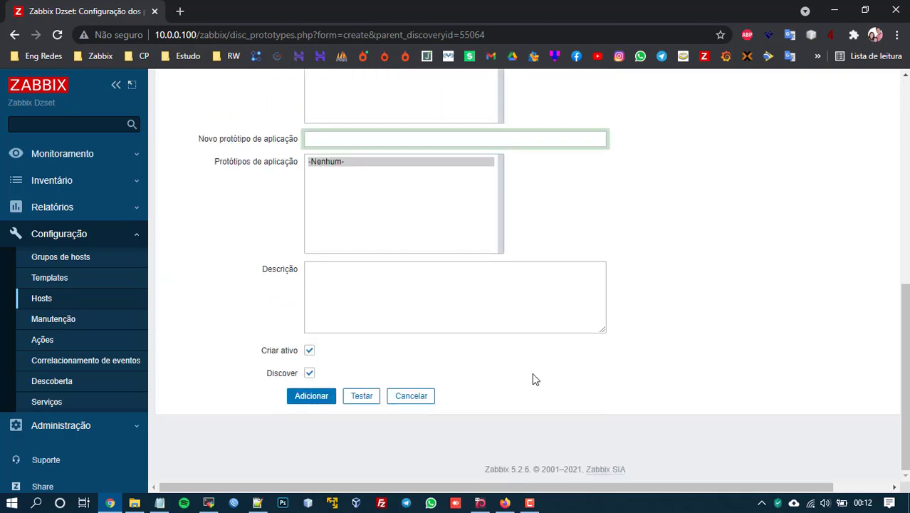
click(318, 398)
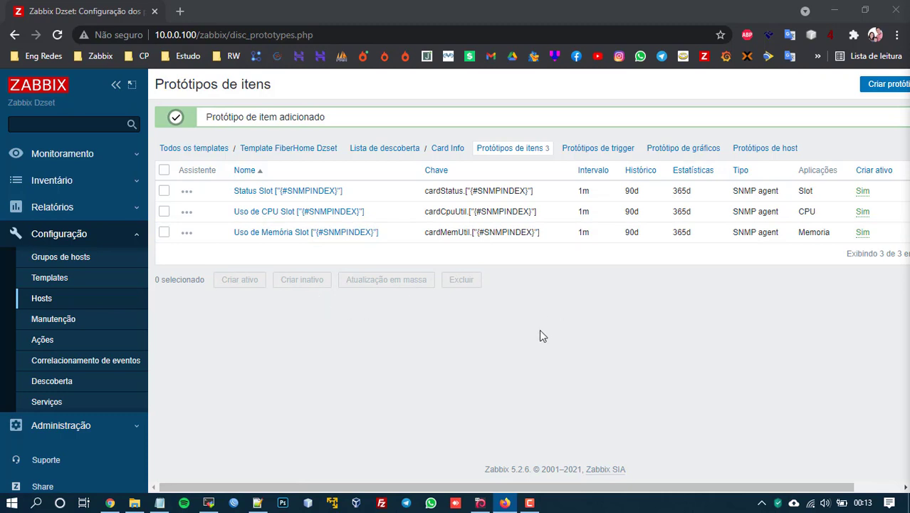
- Open the form for a new trigger prototype in the Card Info discovery rule, rechecking the item prototypes list along the way
click(597, 150)
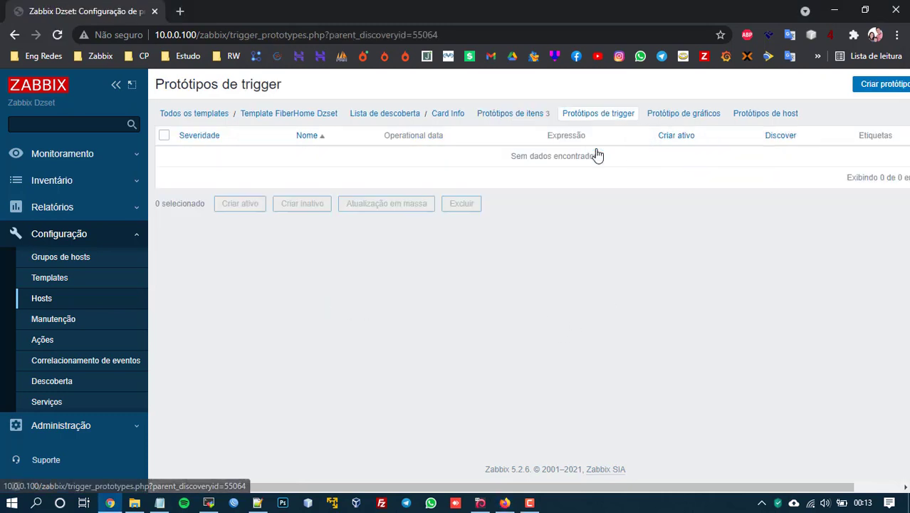
click(883, 88)
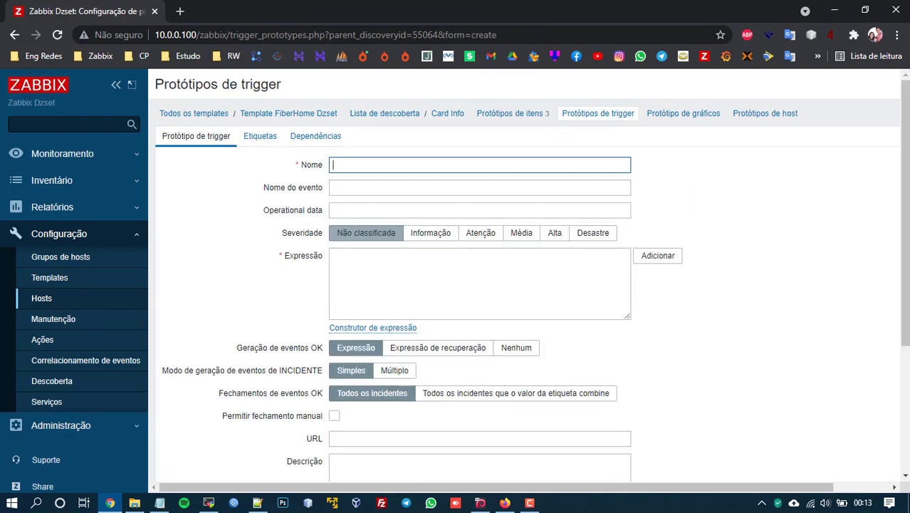
key(alt+Tab)
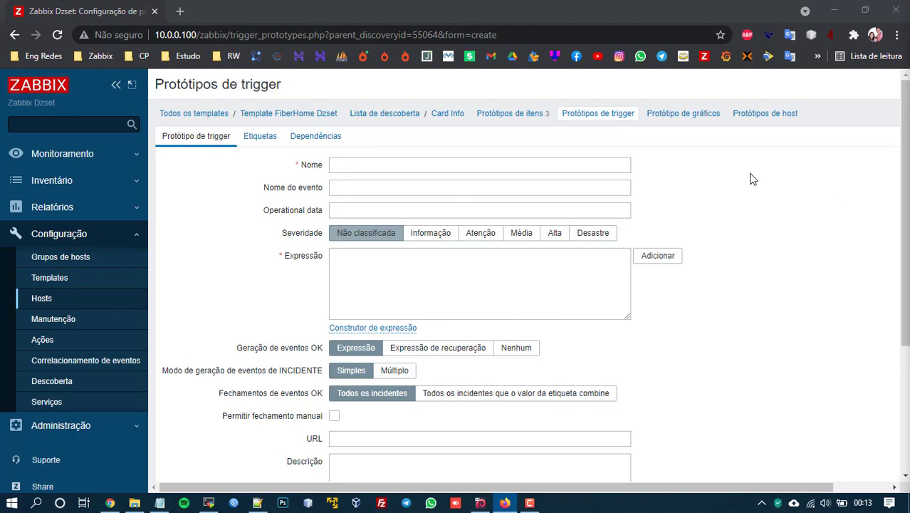
click(510, 113)
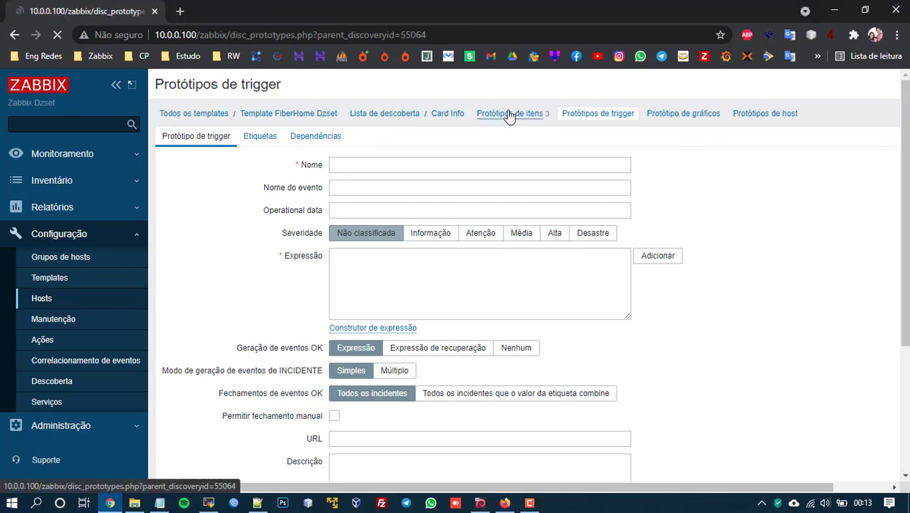
click(600, 115)
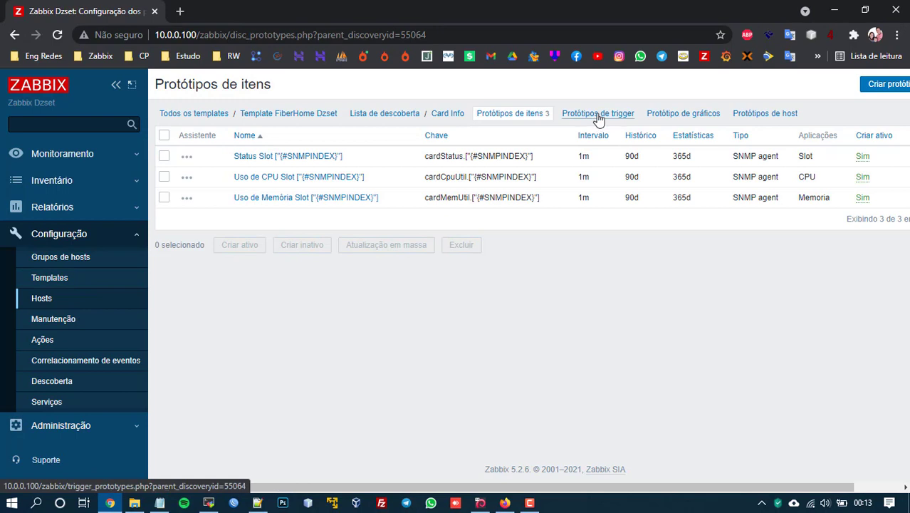
click(887, 86)
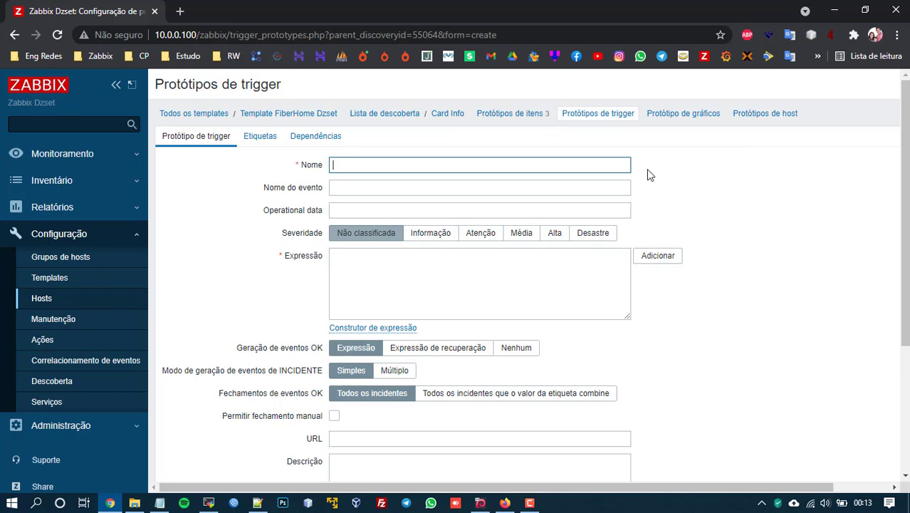
- Name the trigger prototype Slot {#SNMPINDEX} fora de Operação and set its severity to Desastre
key(alt+Tab)
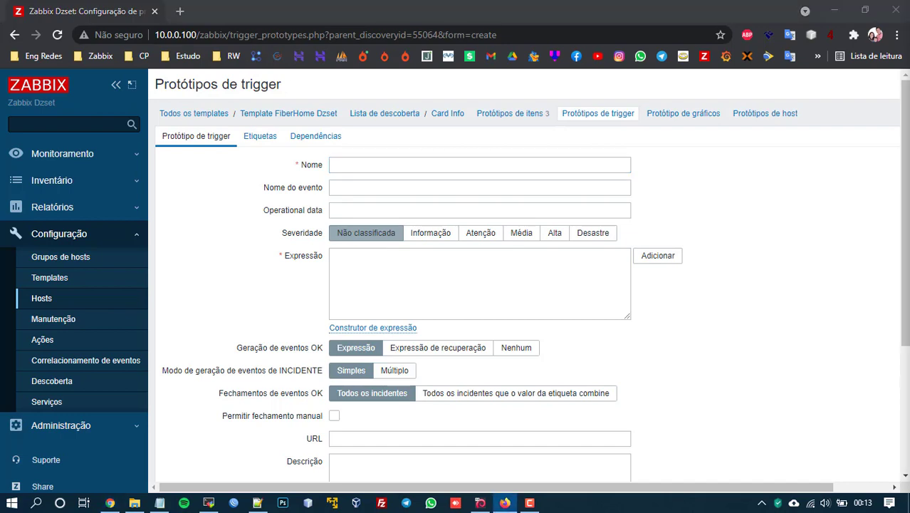
click(354, 169)
text(Slot {#SNMPINDEX} fora de Operação)
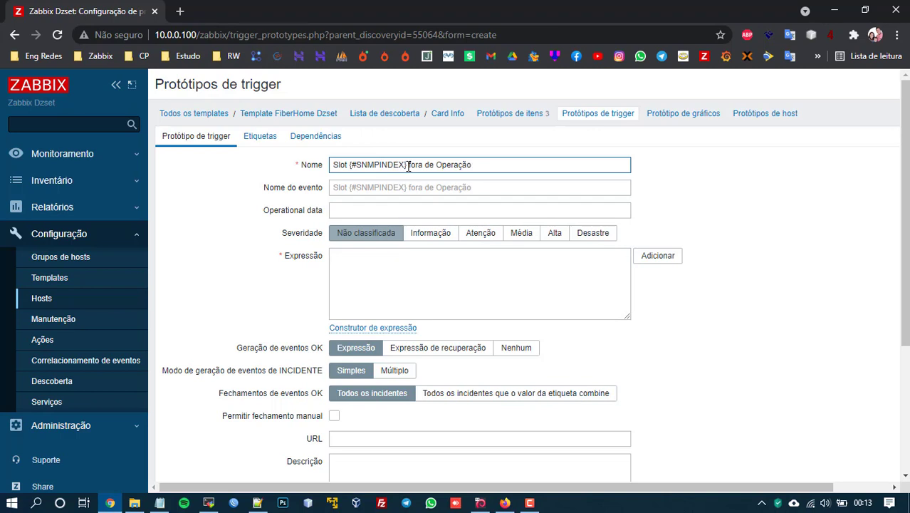
drag(408, 165, 349, 174)
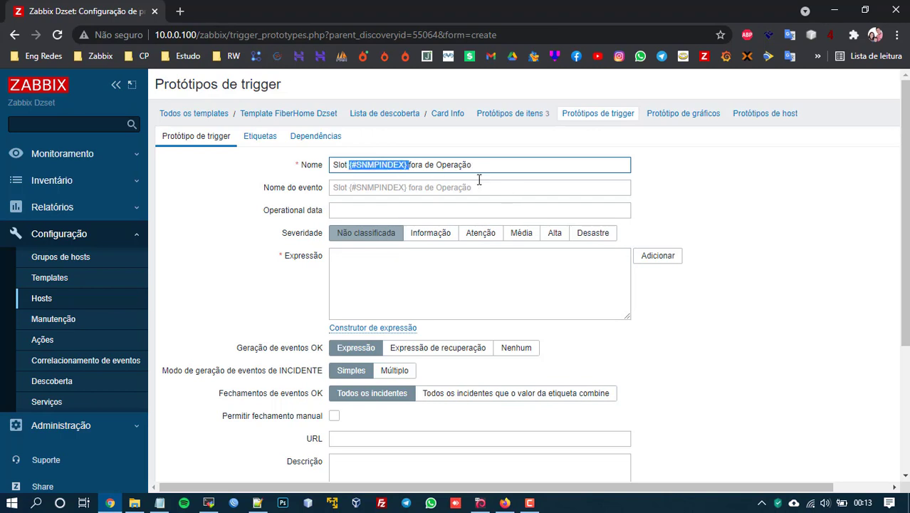
click(681, 186)
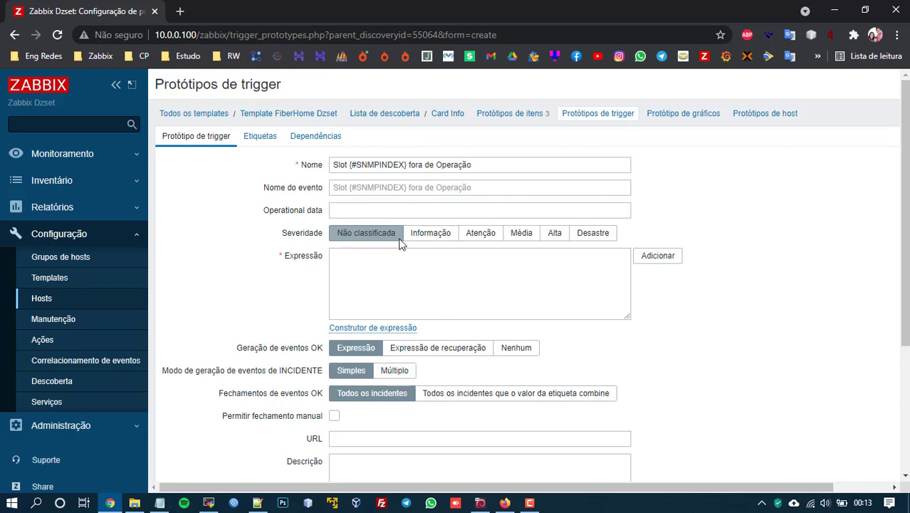
click(582, 235)
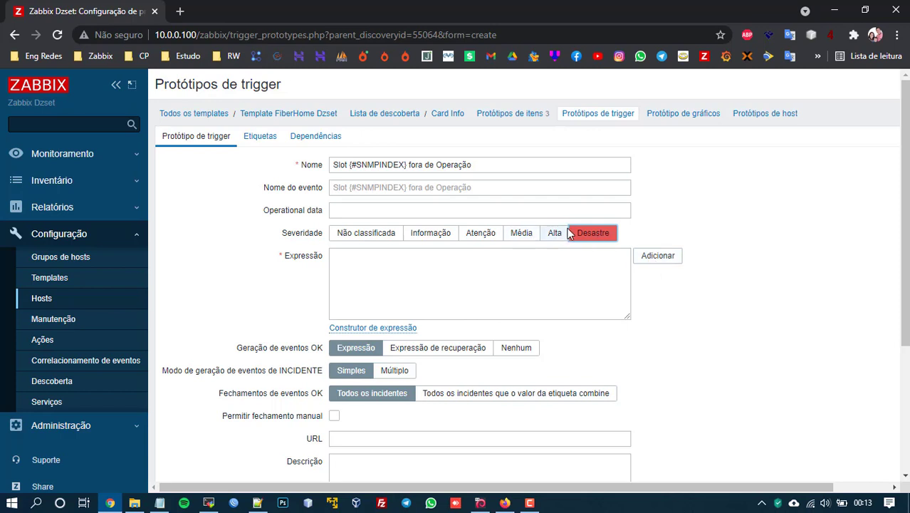
- Build the trigger expression from the Status Slot item prototype, using last() with a result equal to 0
click(660, 260)
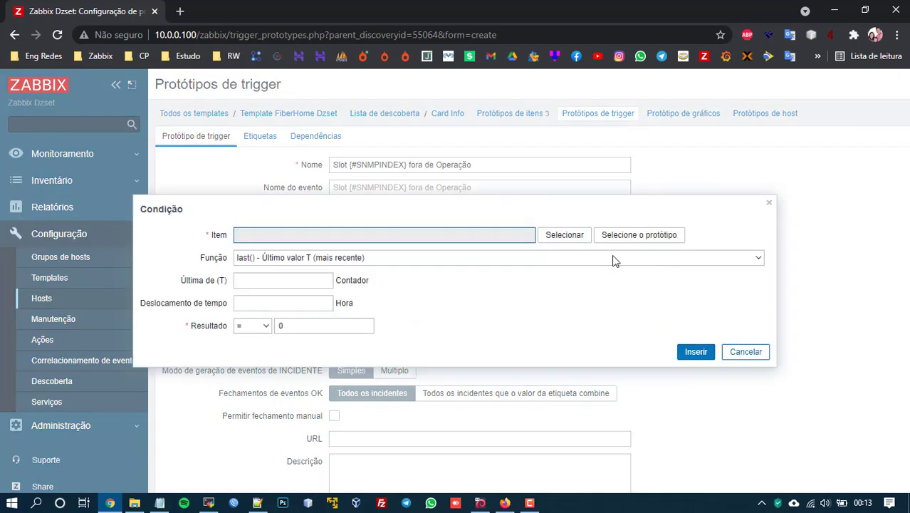
click(614, 237)
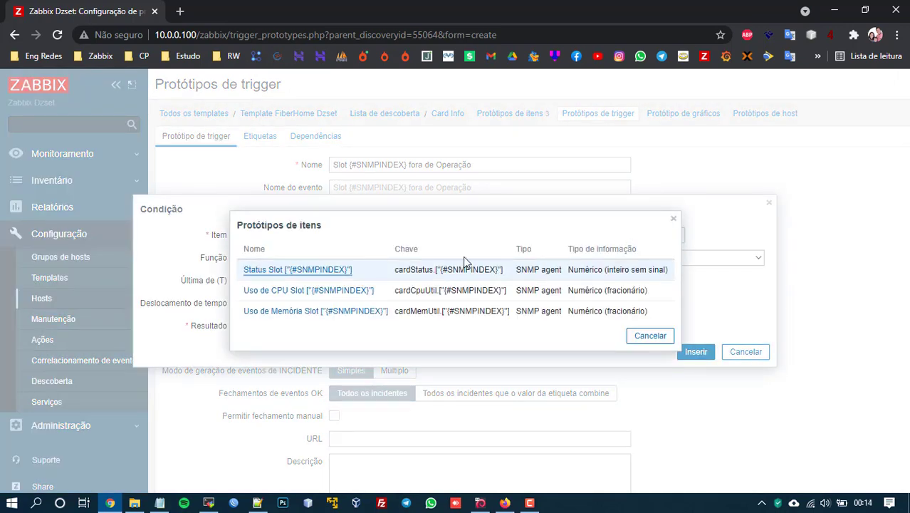
click(275, 275)
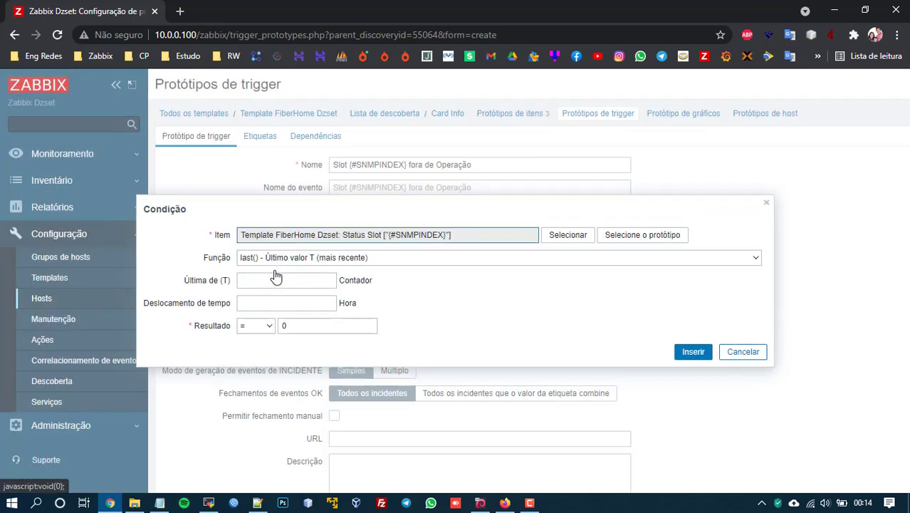
click(693, 352)
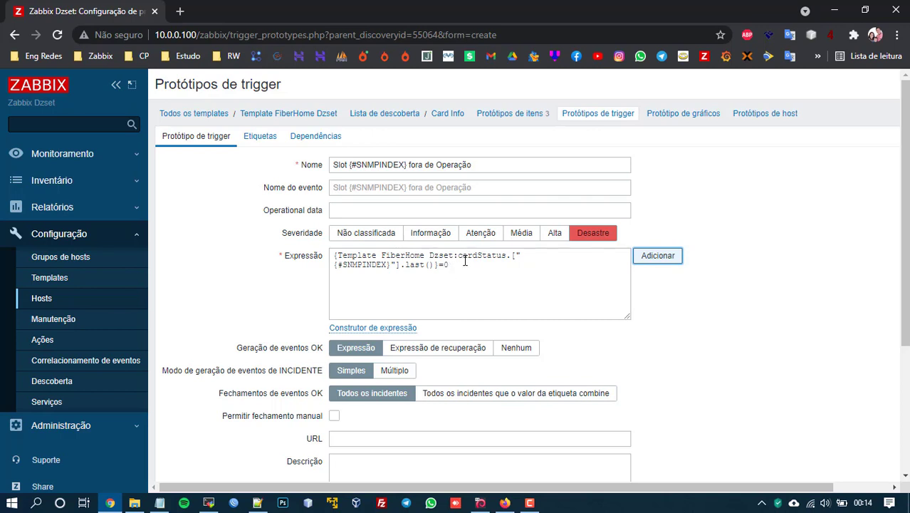
- Allow manual closing of the slot-down trigger prototype and add it to the discovery rule
scroll(465, 261, down, 1)
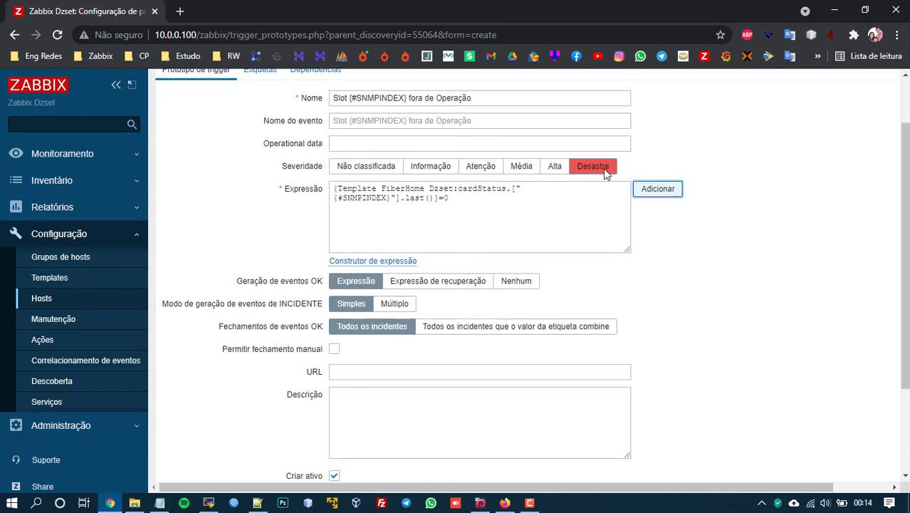
scroll(602, 170, down, 1)
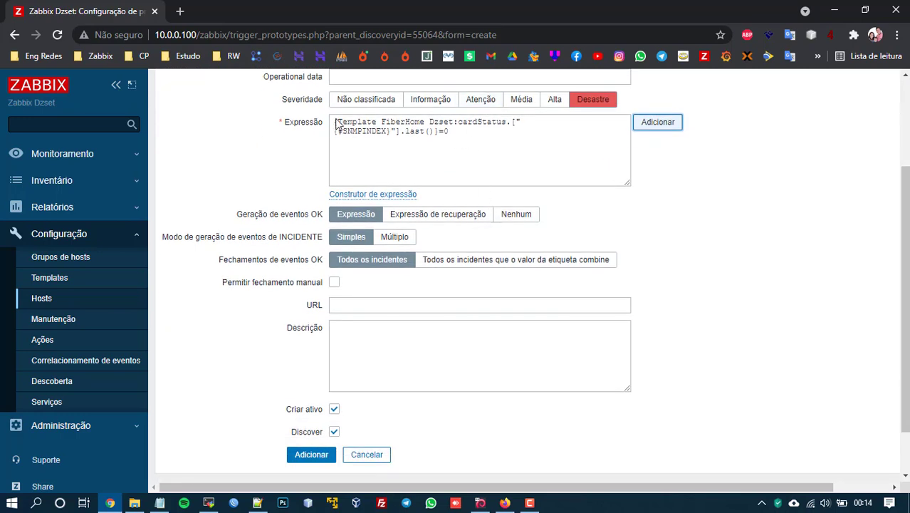
click(335, 283)
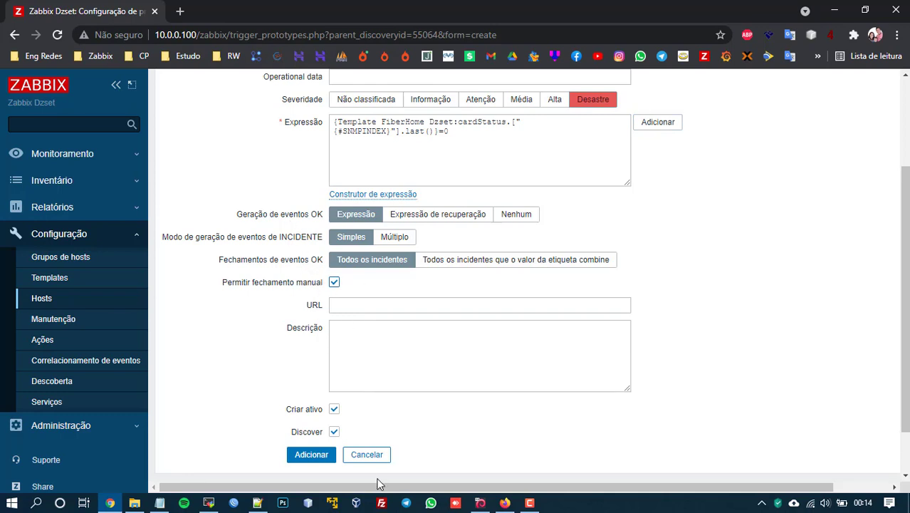
click(312, 455)
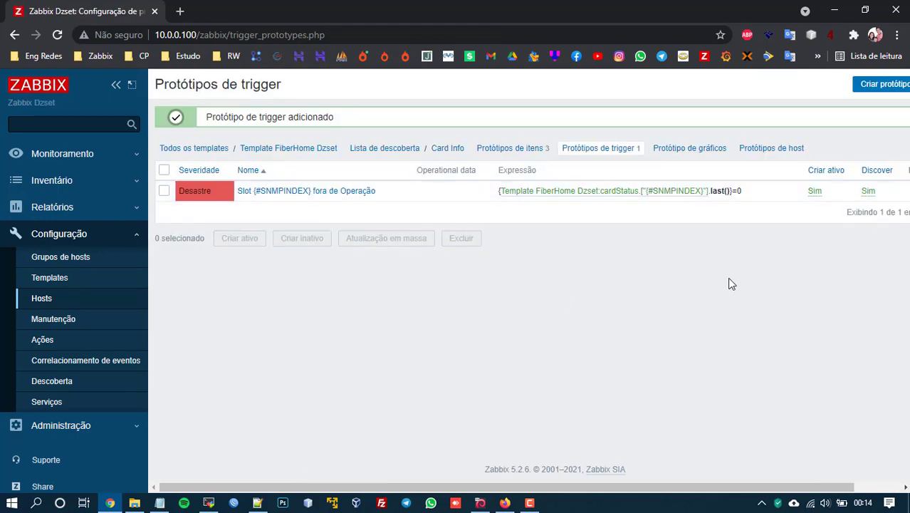
- Collapse the side menu and open the form for another trigger prototype
key(alt+Tab)
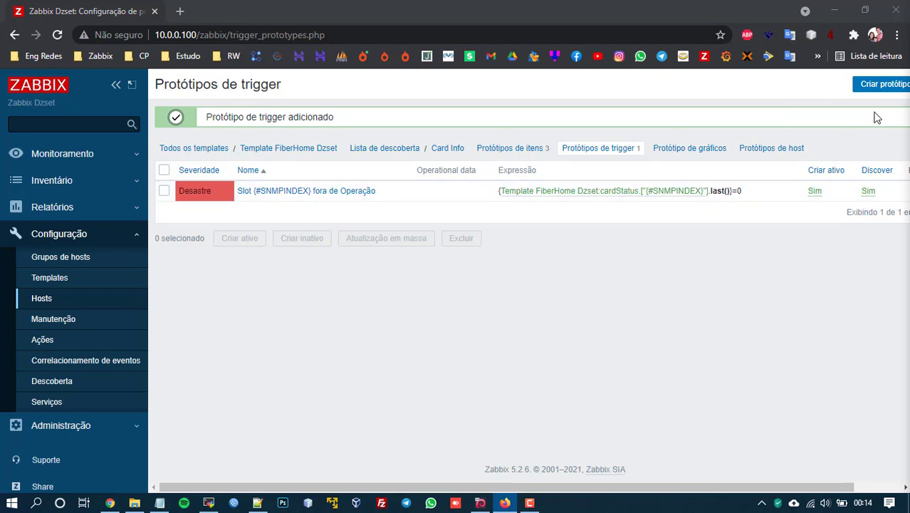
click(116, 84)
mouse_move(7, 107)
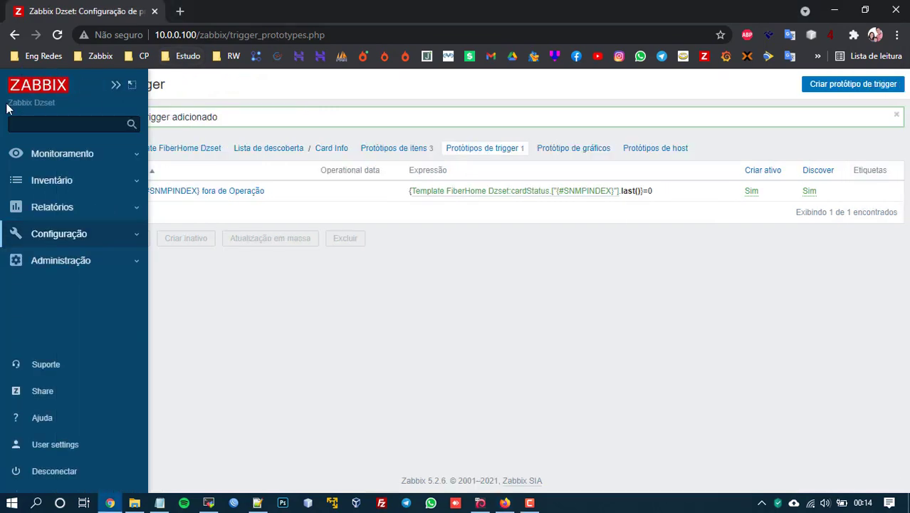
click(836, 87)
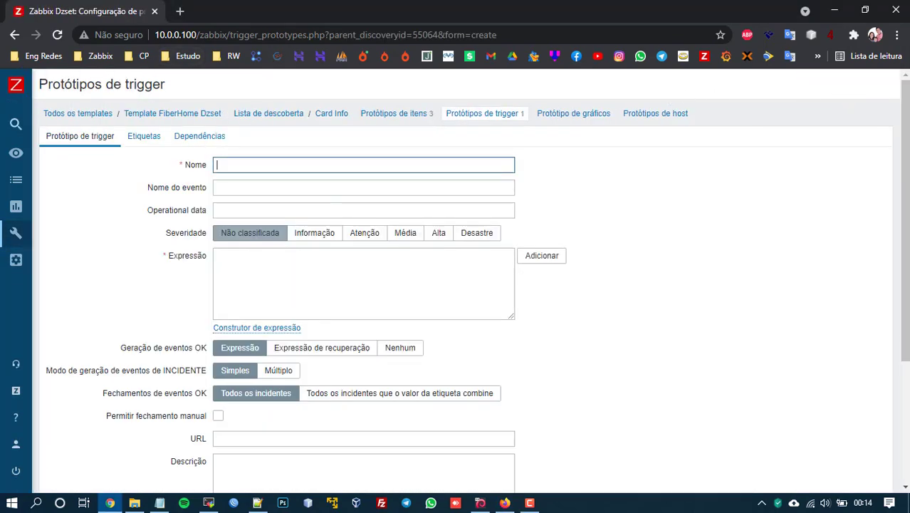
- Name the trigger prototype Slot {#SNMPINDEX} com carga alta de CPU and set its severity to Alta
key(alt+Tab)
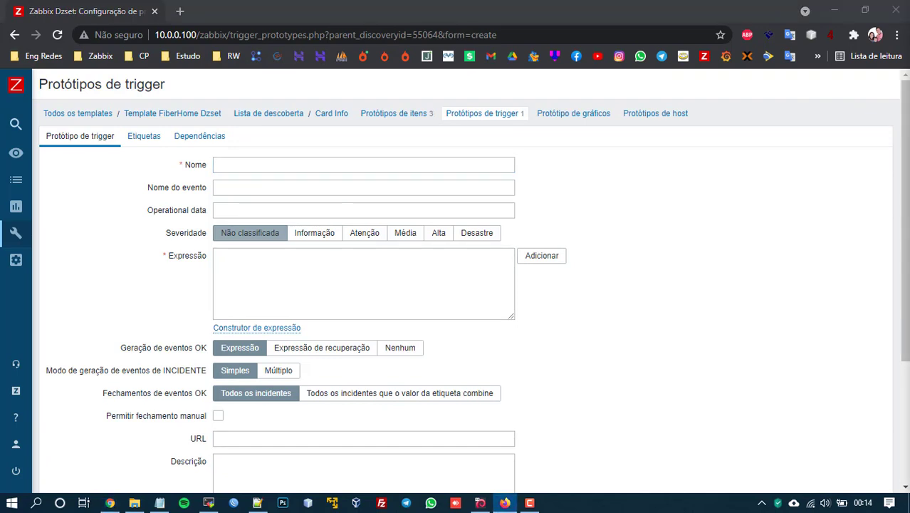
click(339, 166)
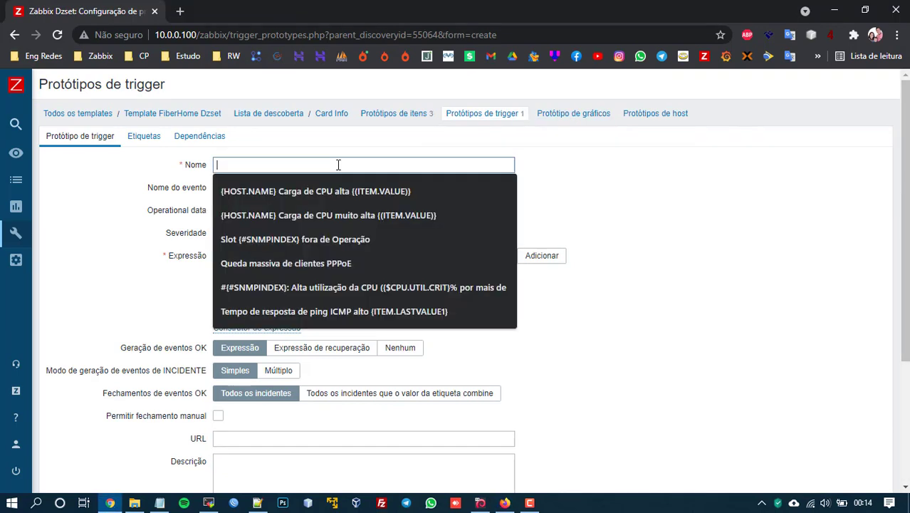
text(Slot {#SNMPINDEX} com carga alta de CPU)
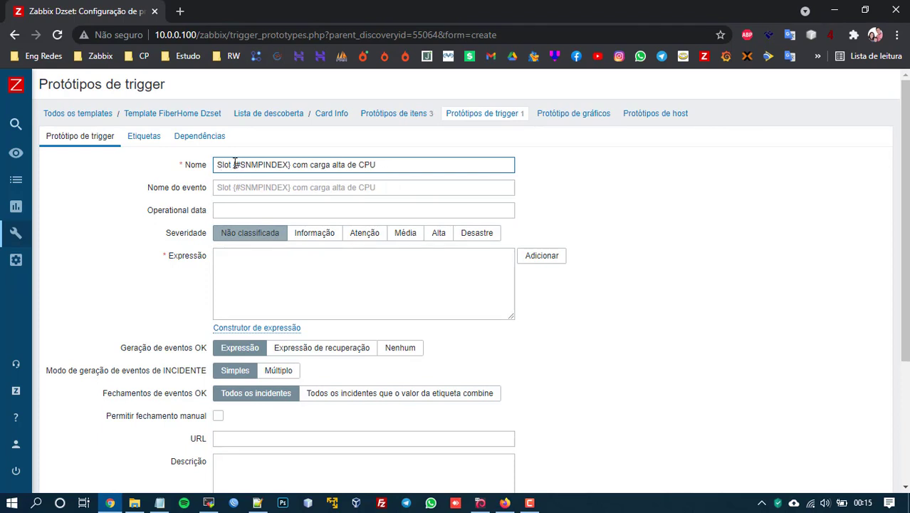
drag(235, 163, 290, 171)
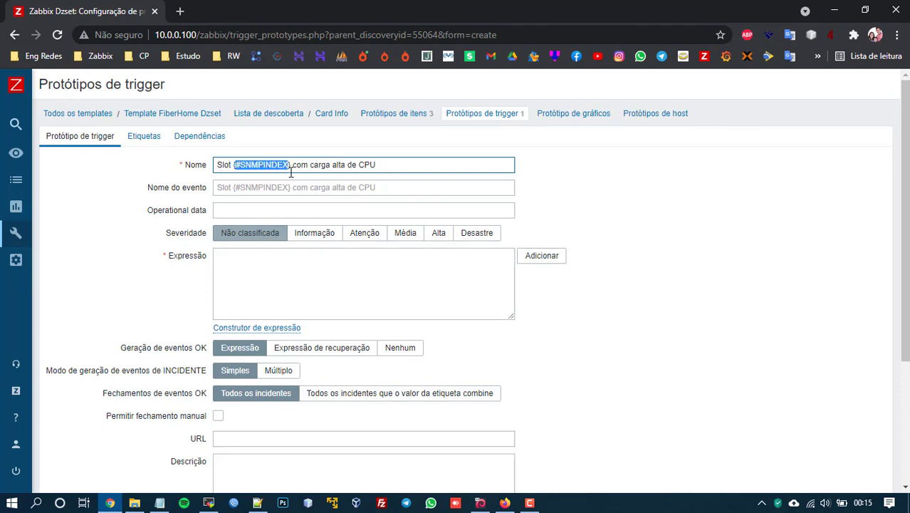
click(700, 174)
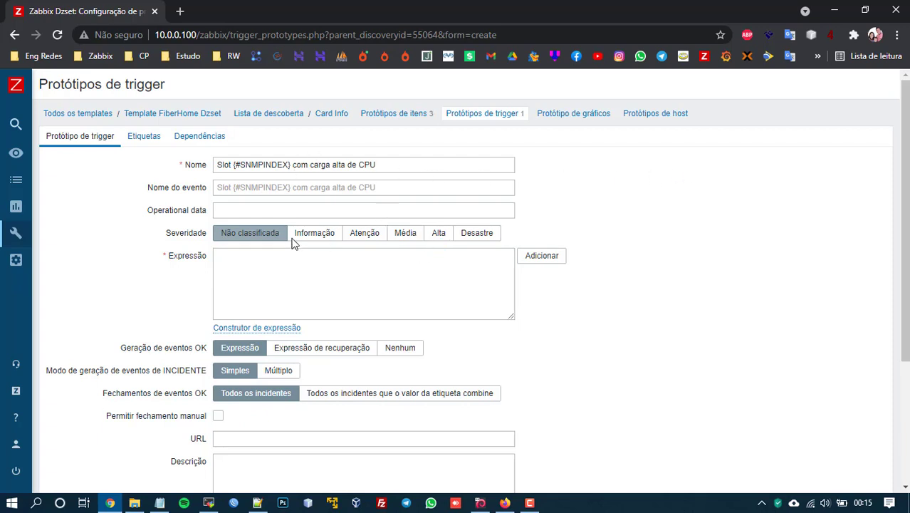
click(436, 235)
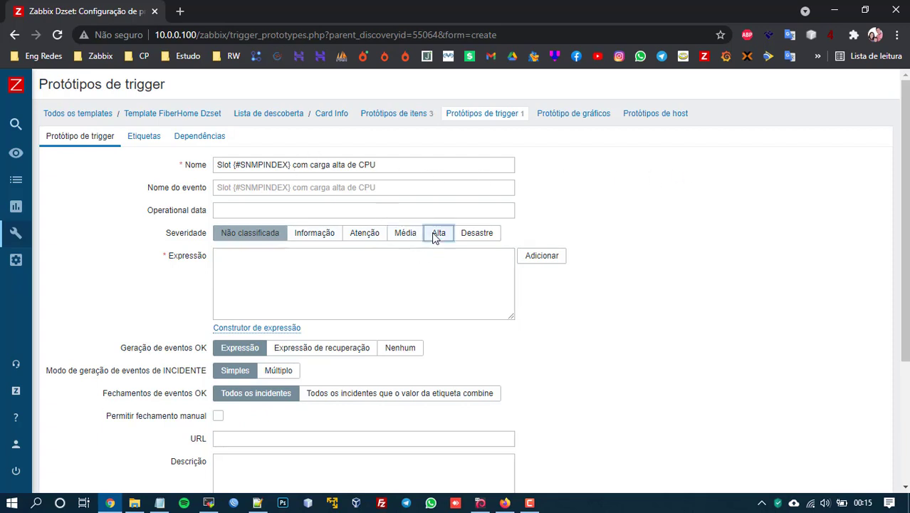
- Insert a last() condition on the Uso de CPU Slot item prototype into the trigger expression
click(544, 258)
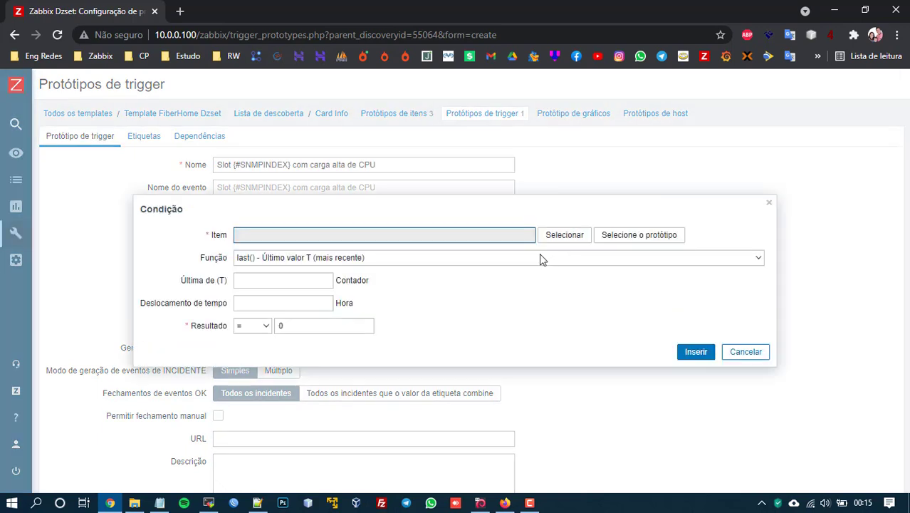
click(630, 236)
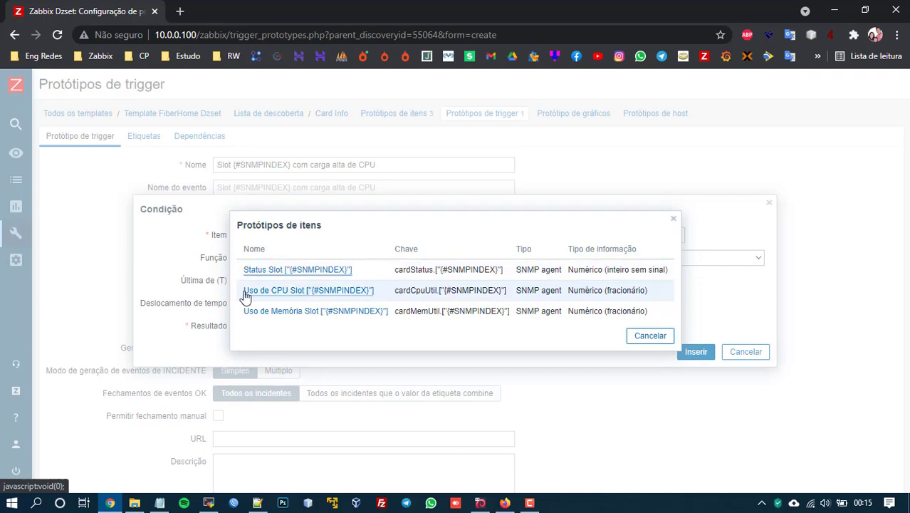
click(292, 291)
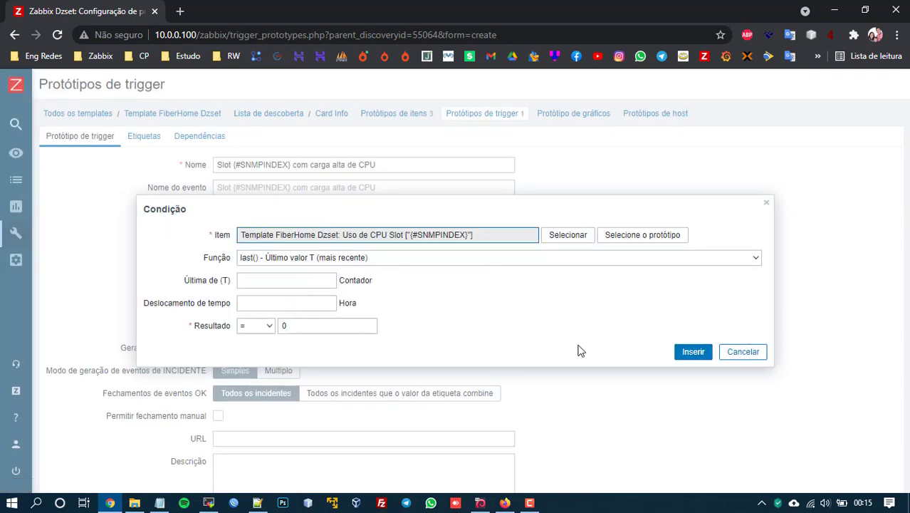
click(693, 352)
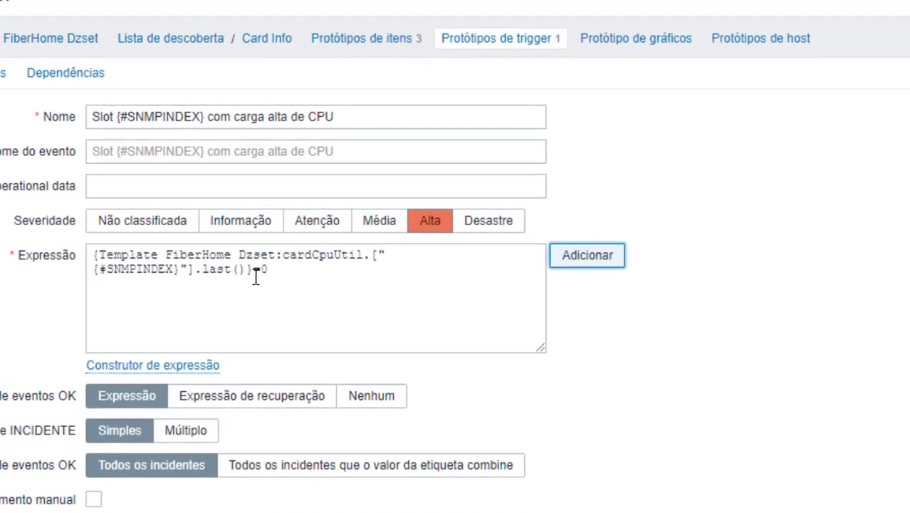
- Change the comparison at the end of the CPU trigger expression to >70
drag(297, 266, 342, 270)
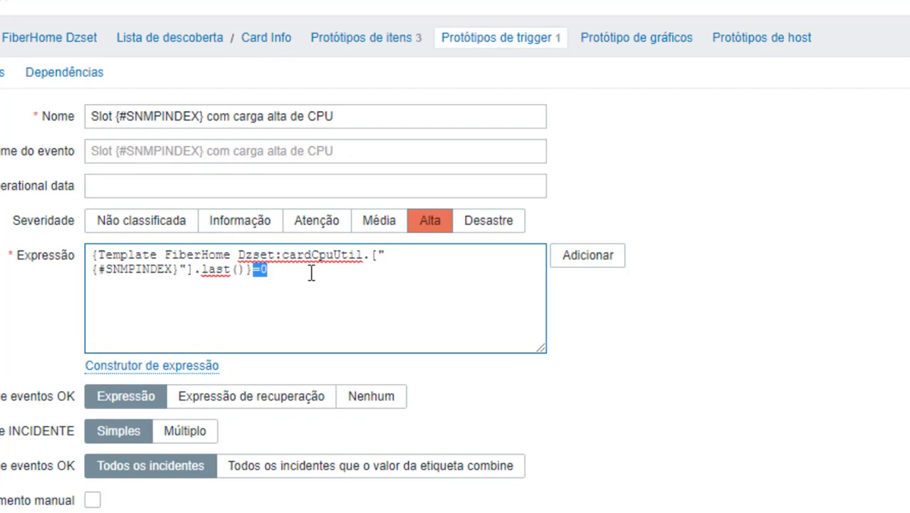
key(BackSpace)
text(>)
text(70)
click(620, 325)
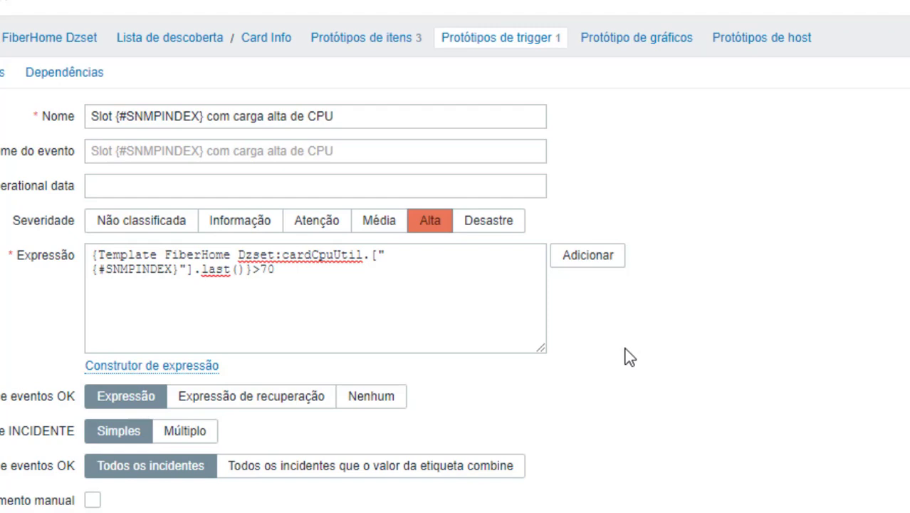
- Set OK event generation to Expressão de recuperação and insert a last() condition on the Uso de CPU Slot prototype as recovery expression
scroll(624, 348, down, 2)
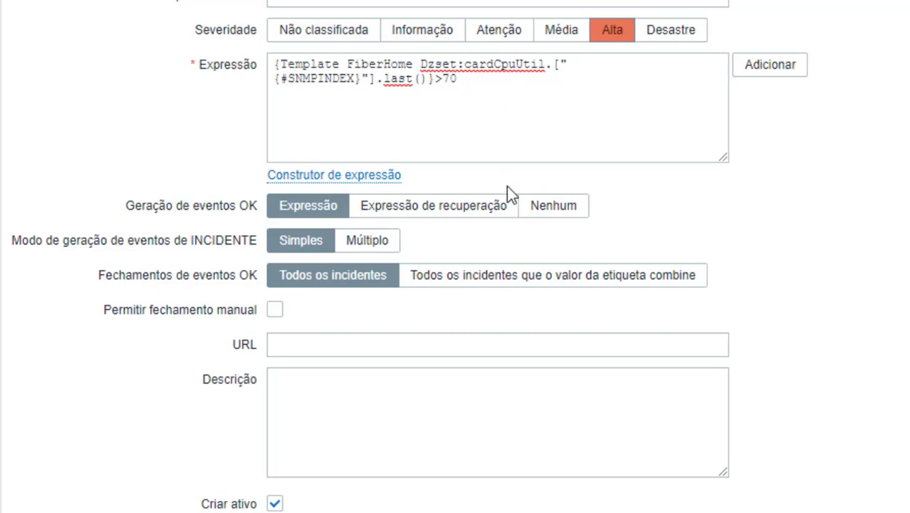
click(453, 212)
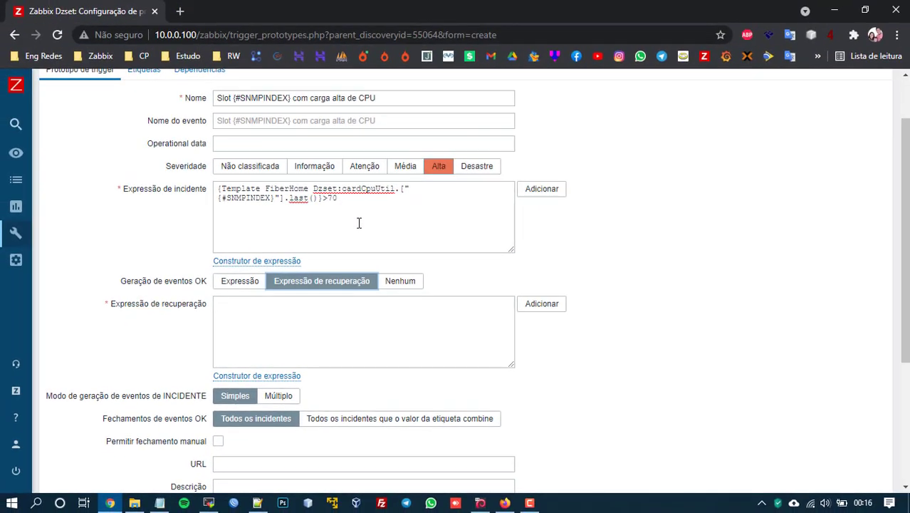
click(539, 317)
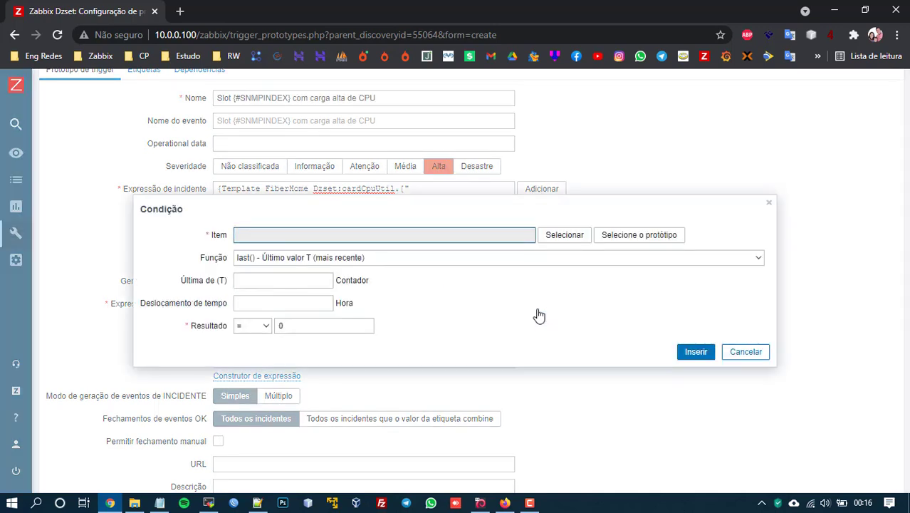
click(624, 237)
click(299, 292)
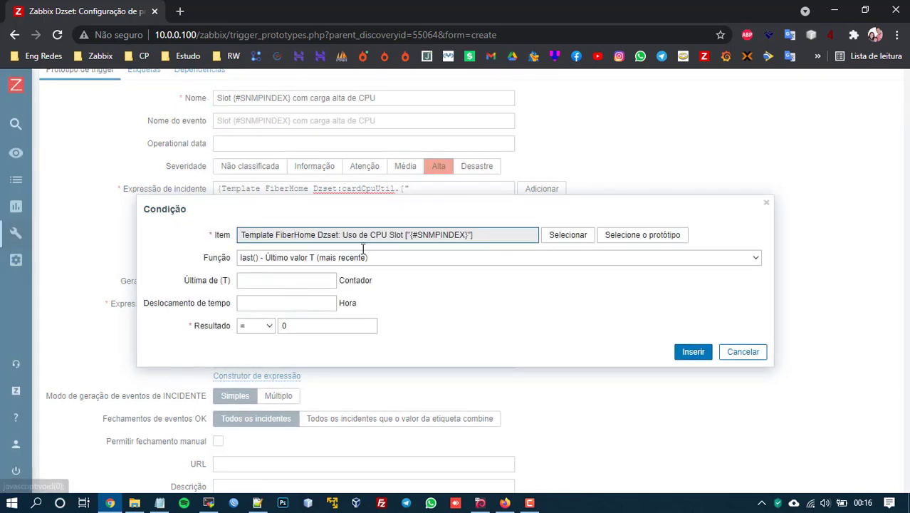
click(692, 352)
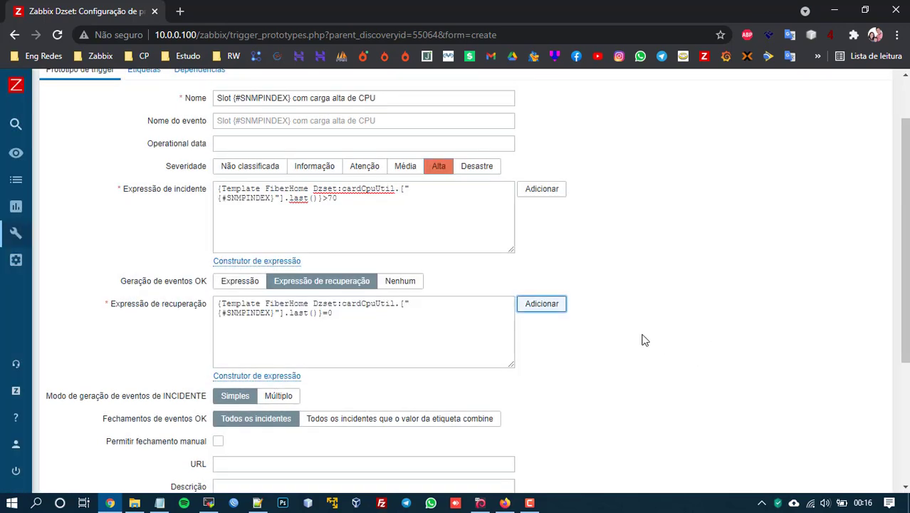
- Change the comparison at the end of the recovery expression to <60
click(350, 317)
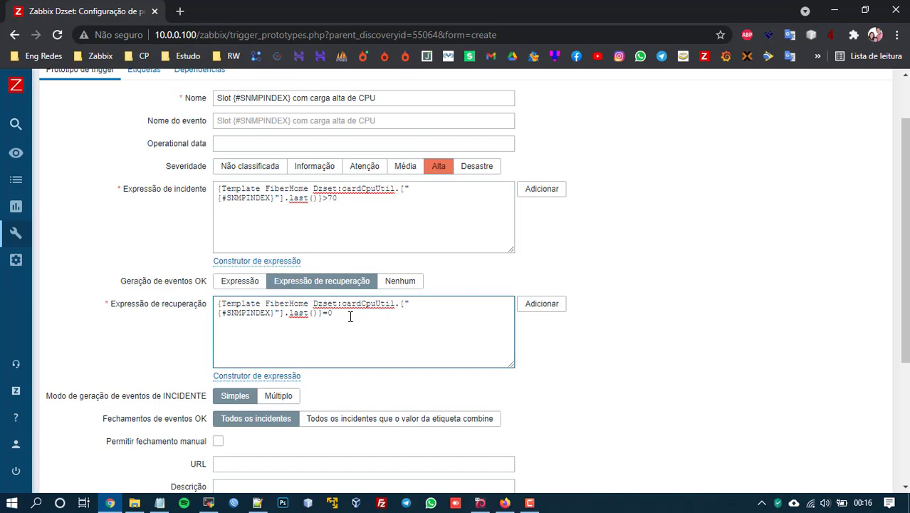
key(BackSpace)
key(BackSpace)
scroll(574, 342, down, 2)
scroll(578, 340, up, 1)
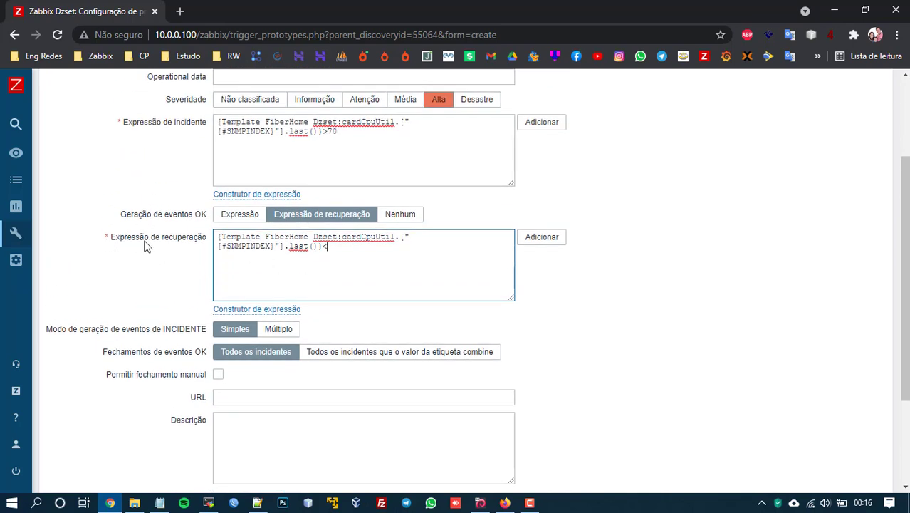
text(60)
- Compare the incident expression and its threshold with the recovery expression and its threshold
drag(361, 142, 189, 121)
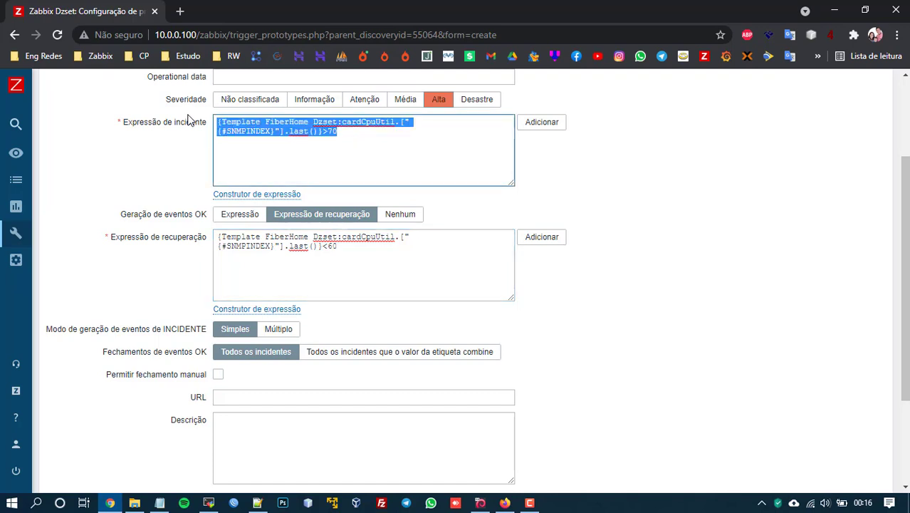
click(331, 136)
drag(355, 142, 221, 105)
click(329, 146)
drag(342, 141, 328, 132)
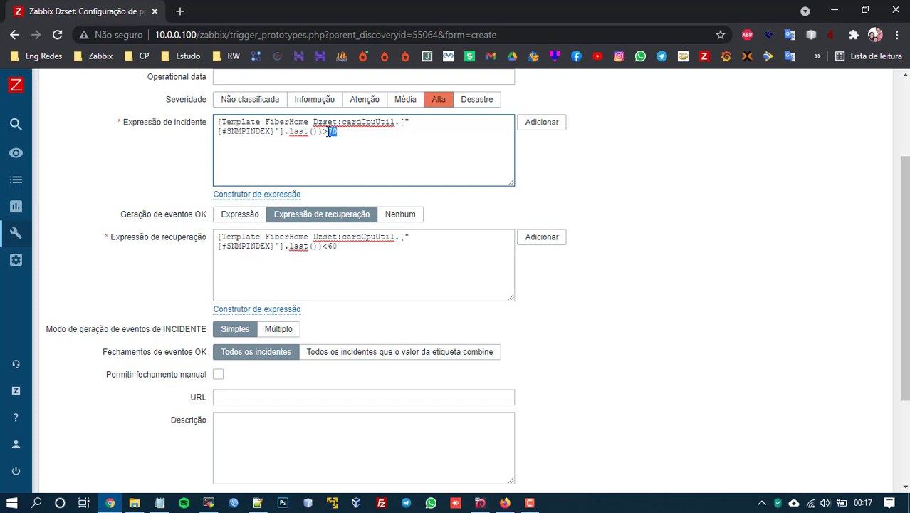
click(341, 249)
drag(337, 247, 322, 247)
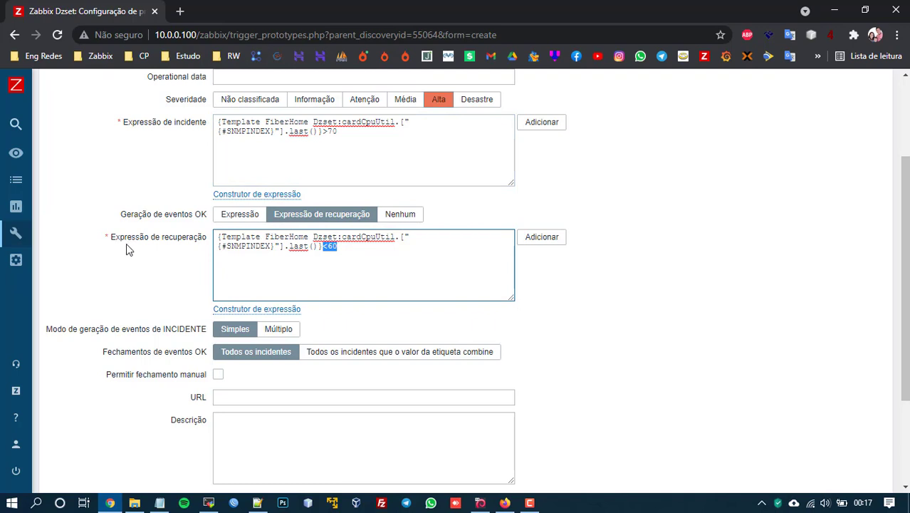
drag(338, 248, 327, 249)
click(328, 250)
drag(101, 242, 207, 244)
click(189, 260)
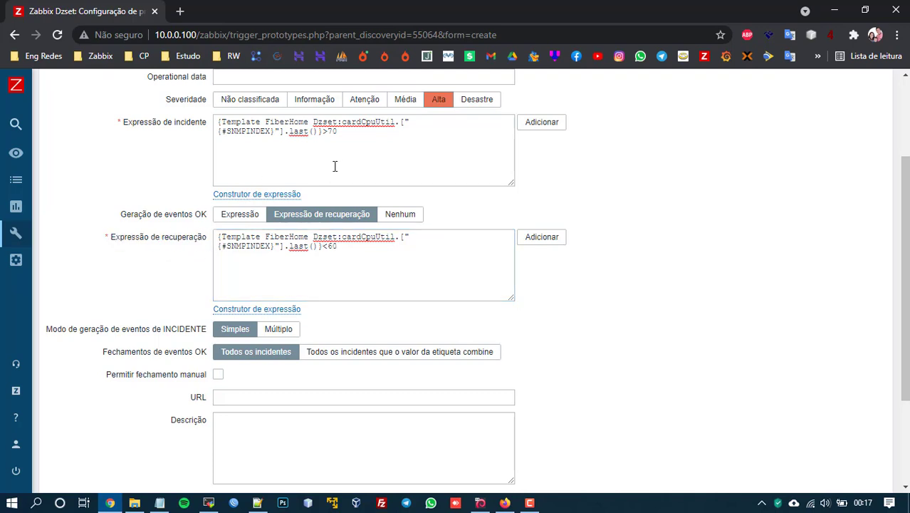
drag(352, 153, 213, 121)
click(361, 259)
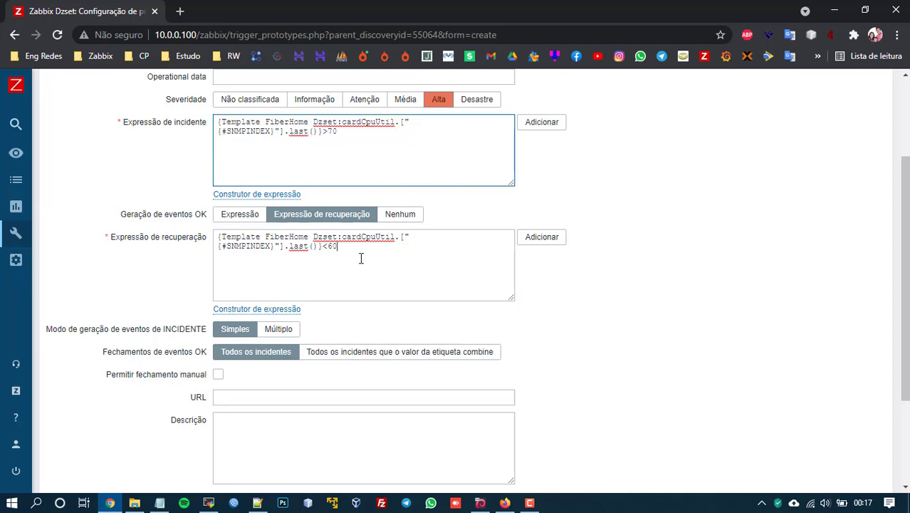
drag(361, 259, 214, 228)
click(385, 266)
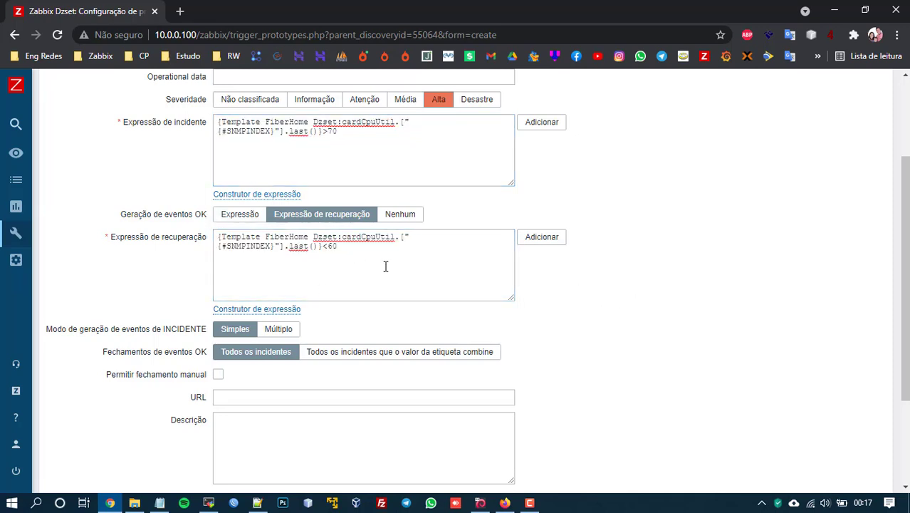
drag(386, 267, 202, 229)
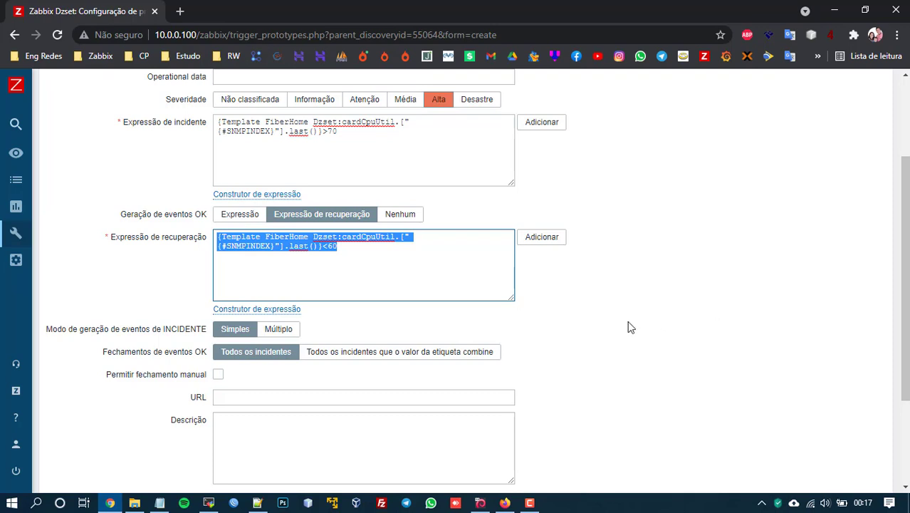
click(680, 319)
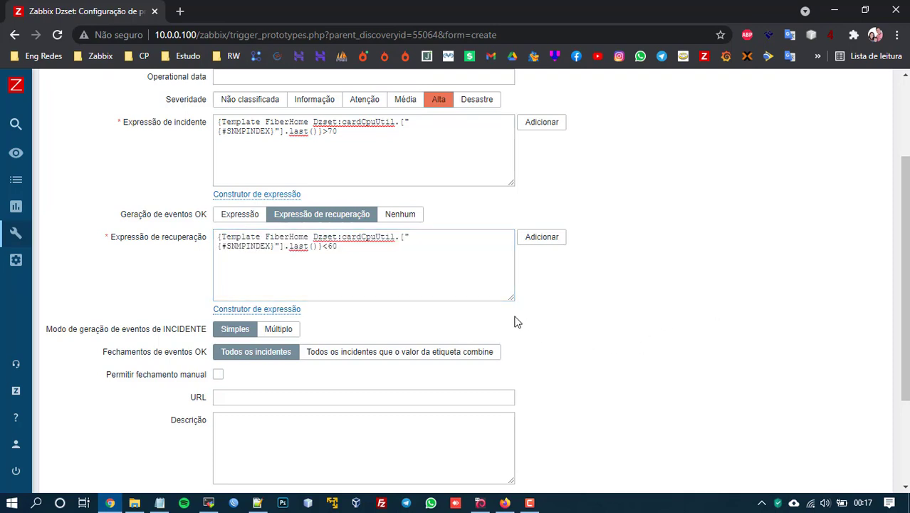
- Enable Permitir fechamento manual for the high CPU load trigger prototype and add it to the Card Info discovery rule
scroll(401, 342, down, 1)
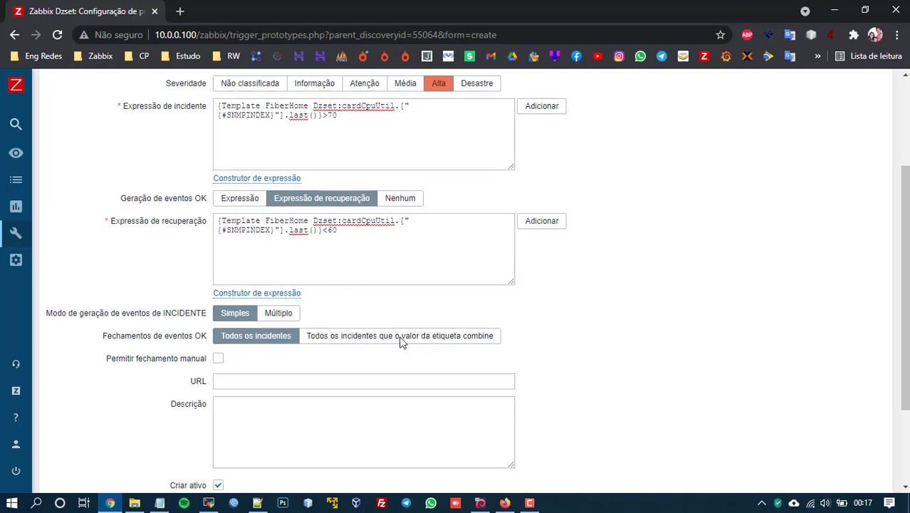
click(218, 307)
scroll(218, 307, down, 1)
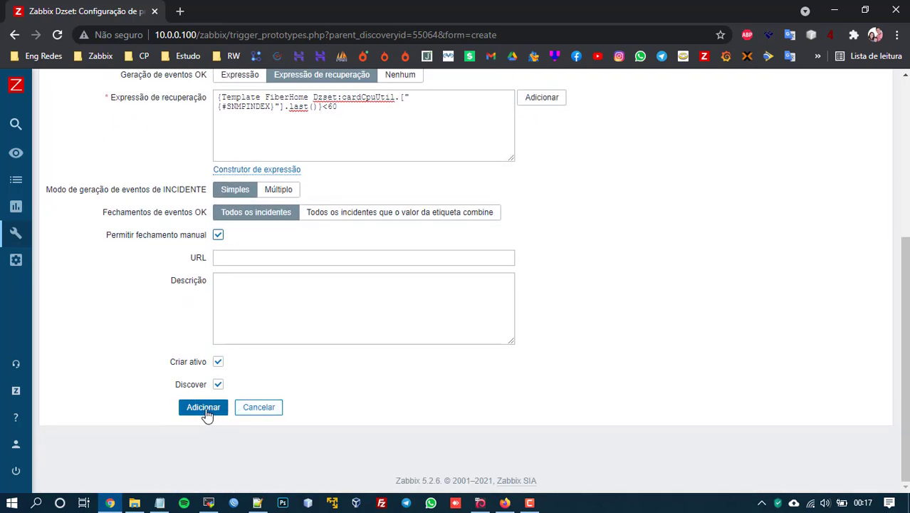
click(204, 408)
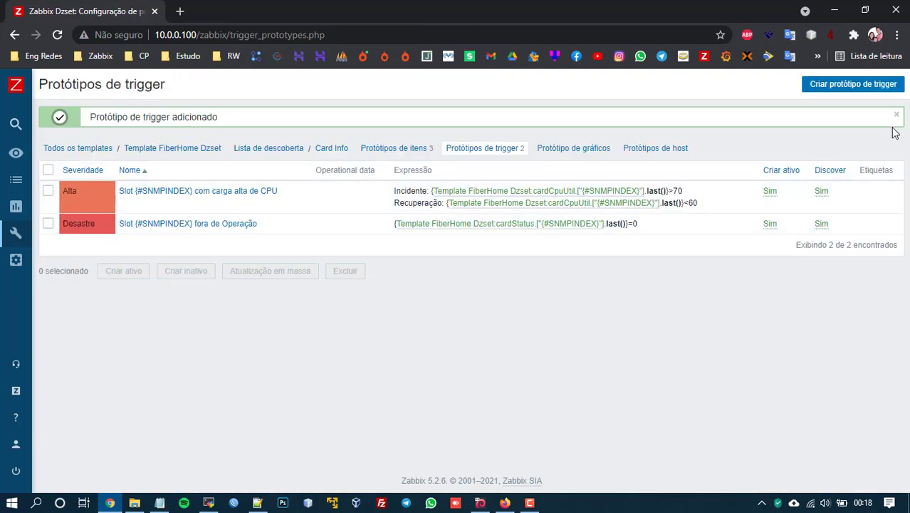
click(896, 114)
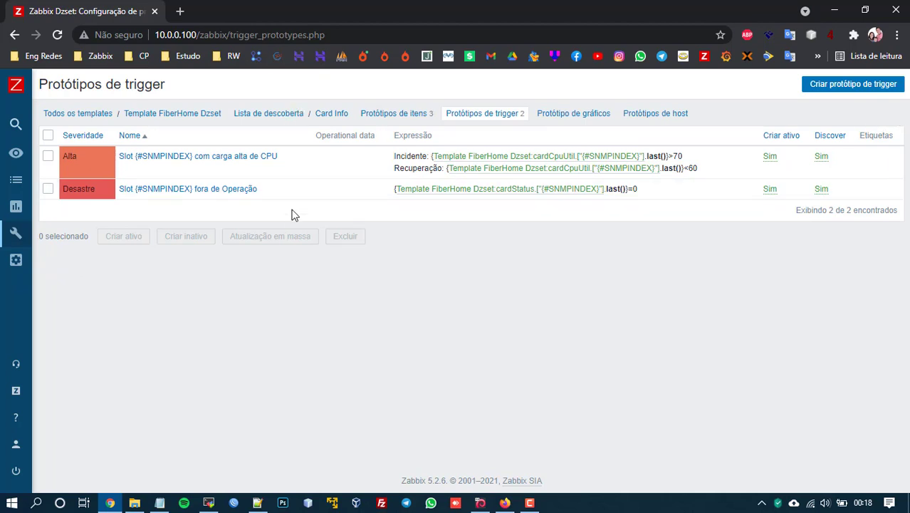
- Review the saved settings of the trigger prototype Slot {#SNMPINDEX} com carga alta de CPU and leave it without saving
click(223, 158)
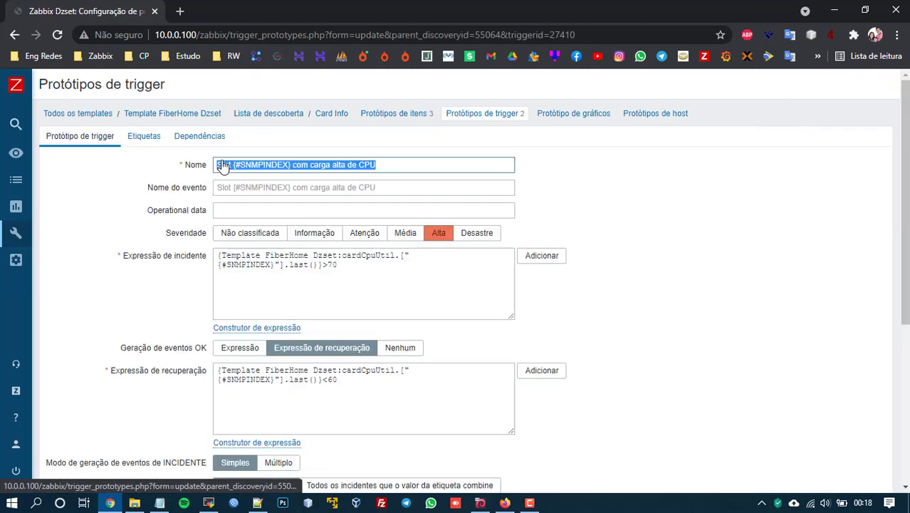
scroll(329, 391, down, 4)
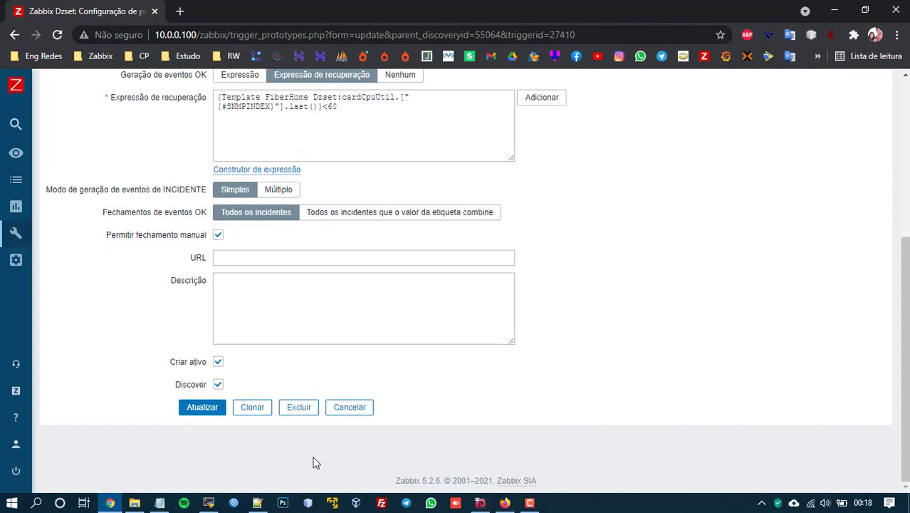
click(349, 407)
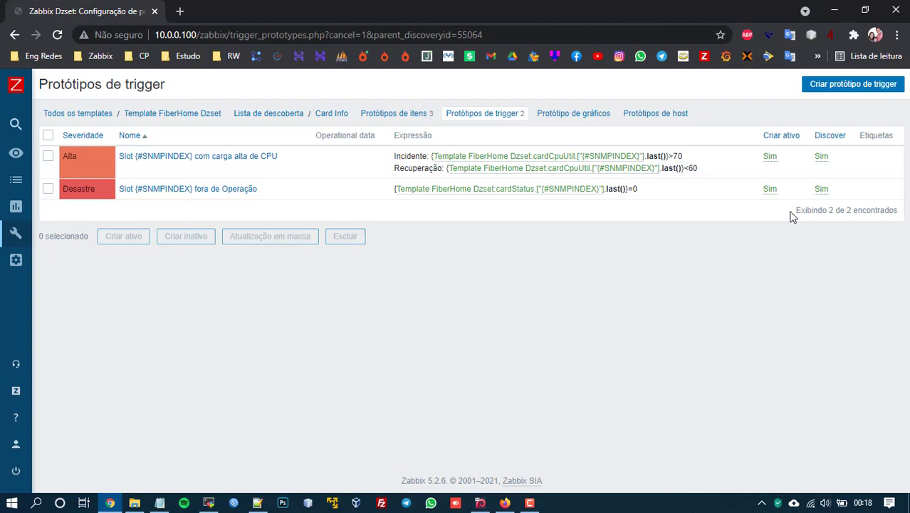
- Start a new trigger prototype named "Slot {#SNMPINDEX} com alto uso de memória" with severity Alta
click(831, 92)
key(alt+Tab)
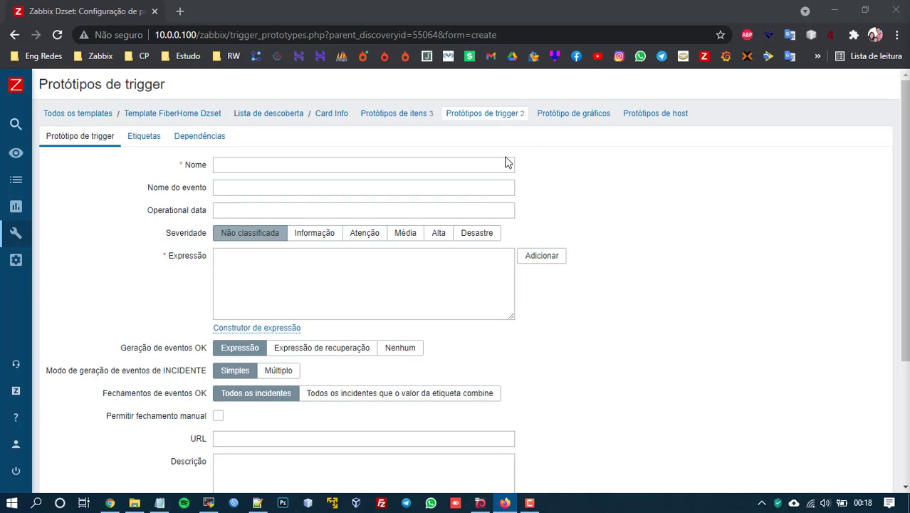
click(283, 166)
text(Slot {#SNMPINDEX} com alto uso de memória)
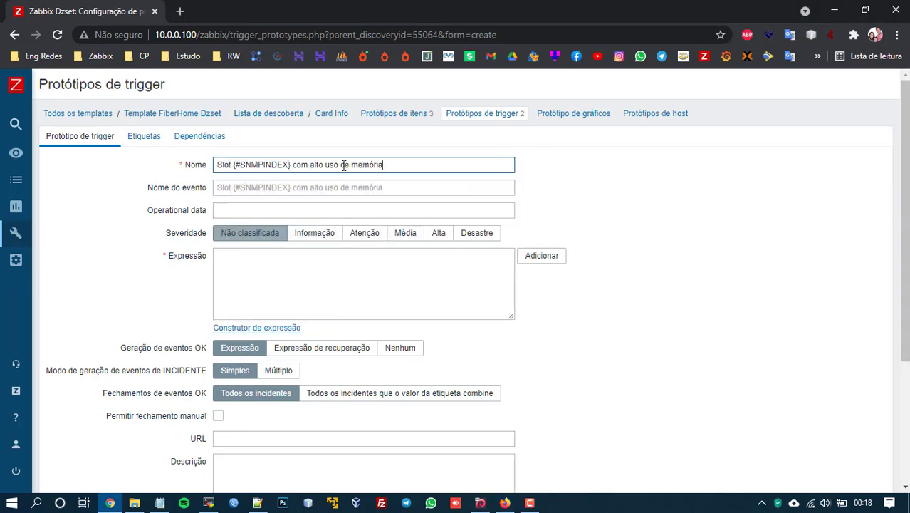
click(438, 235)
- Insert a last() condition on the Uso de Memória Slot prototype and change its comparison to >70
click(544, 258)
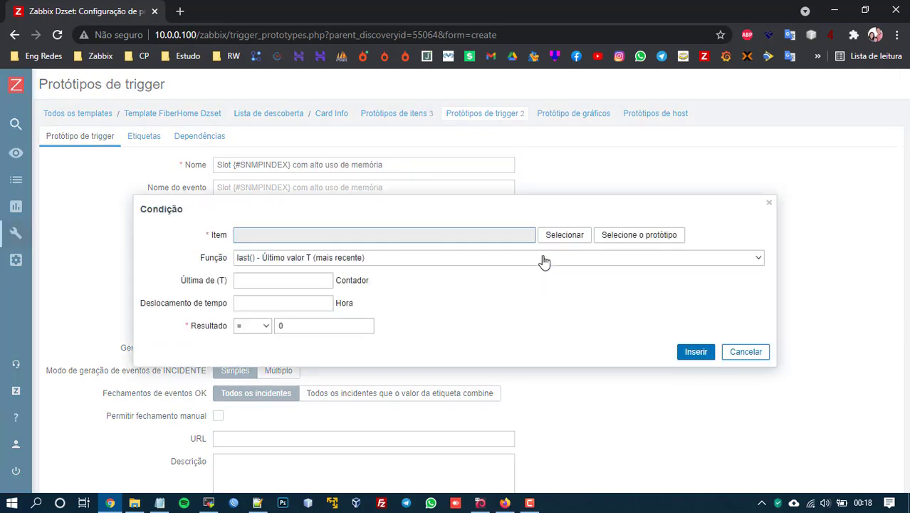
click(640, 241)
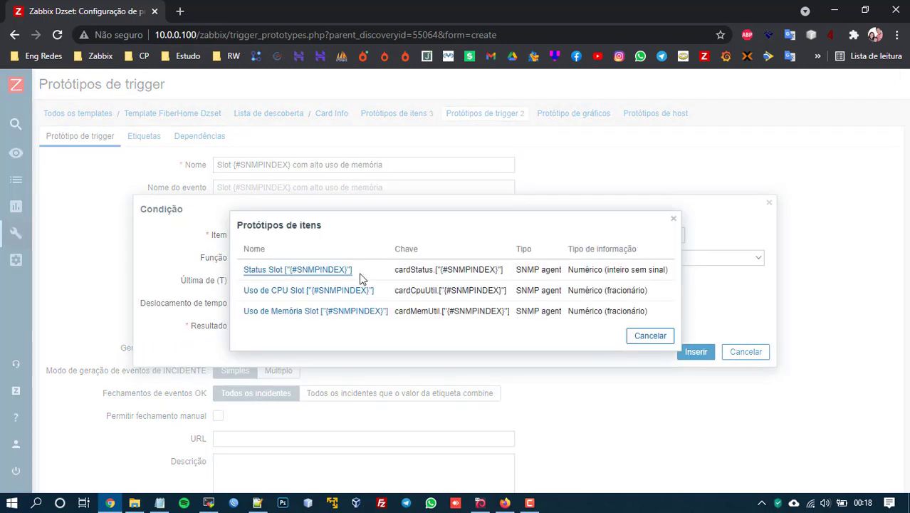
click(301, 311)
click(688, 352)
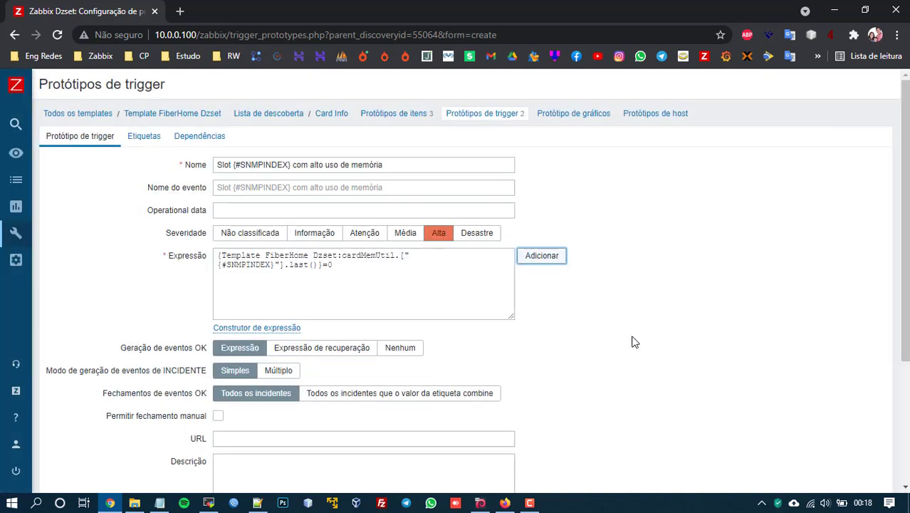
click(344, 267)
key(BackSpace)
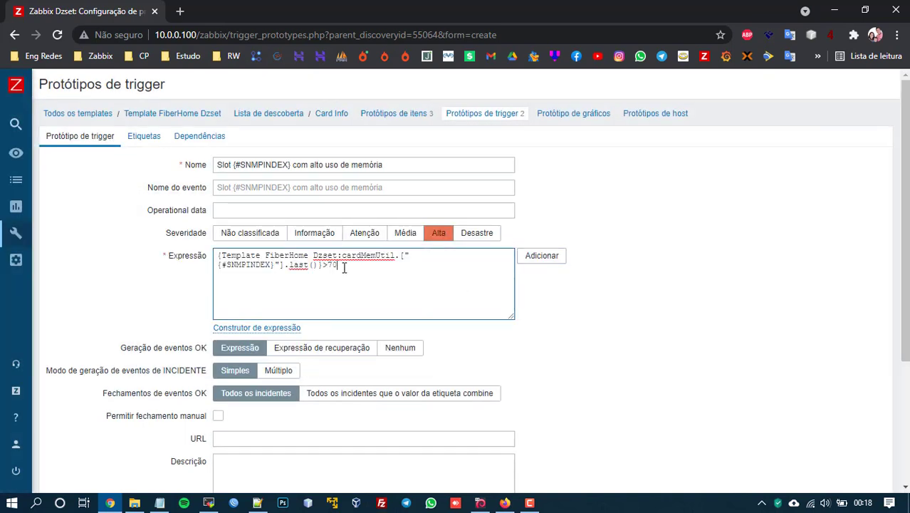
click(627, 320)
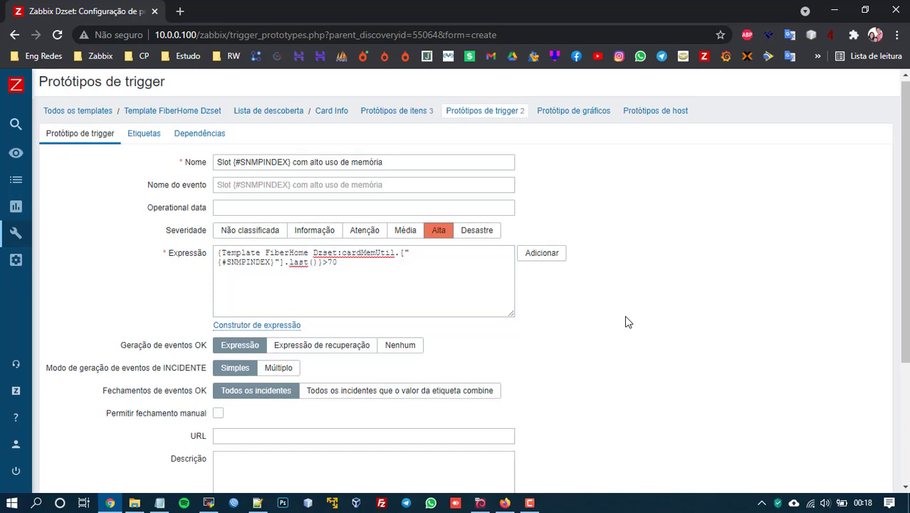
- Enable Permitir fechamento manual for the memory trigger prototype and add it
scroll(627, 320, down, 2)
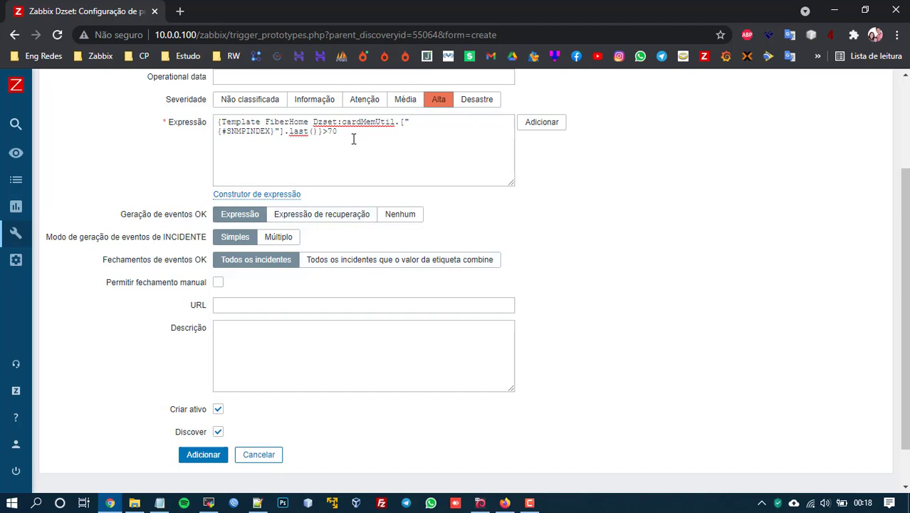
key(ctrl+a)
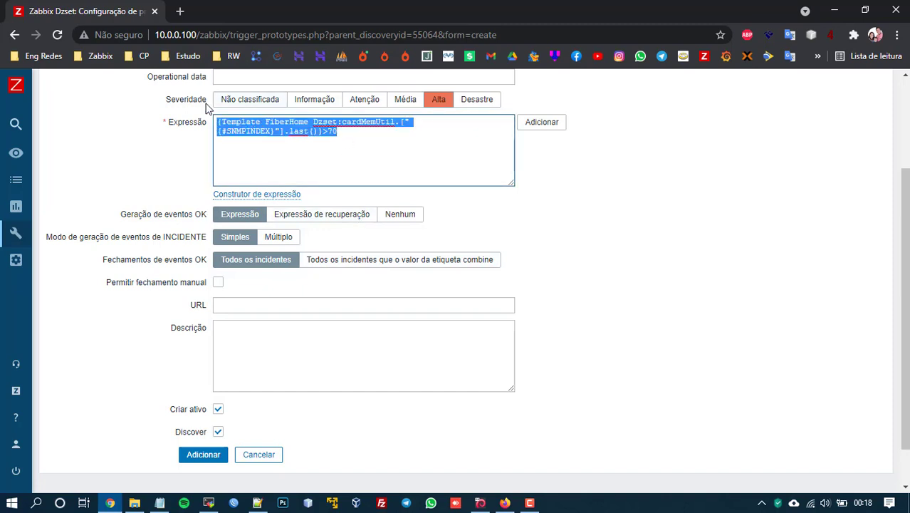
click(218, 282)
click(204, 456)
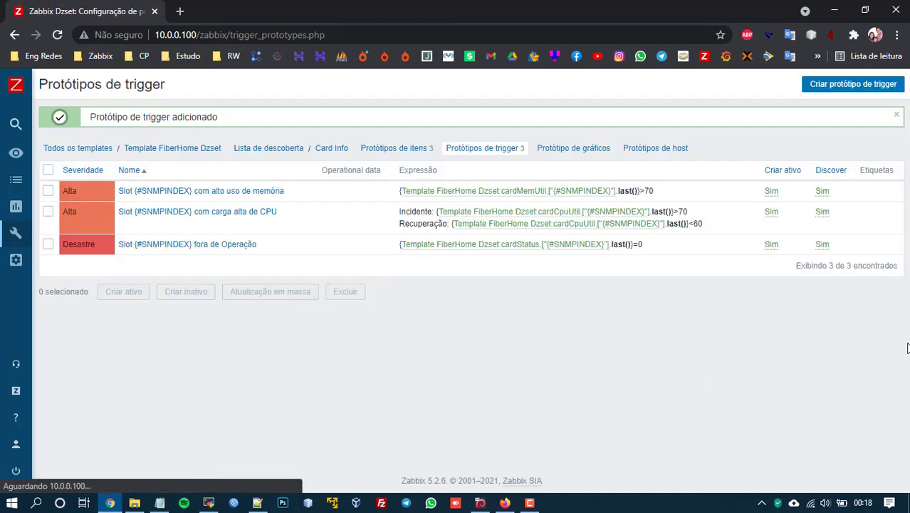
- Start a new graph prototype for the Card Info discovery rule and name it "CPU: Slot {#SNMPINDEX}"
click(505, 503)
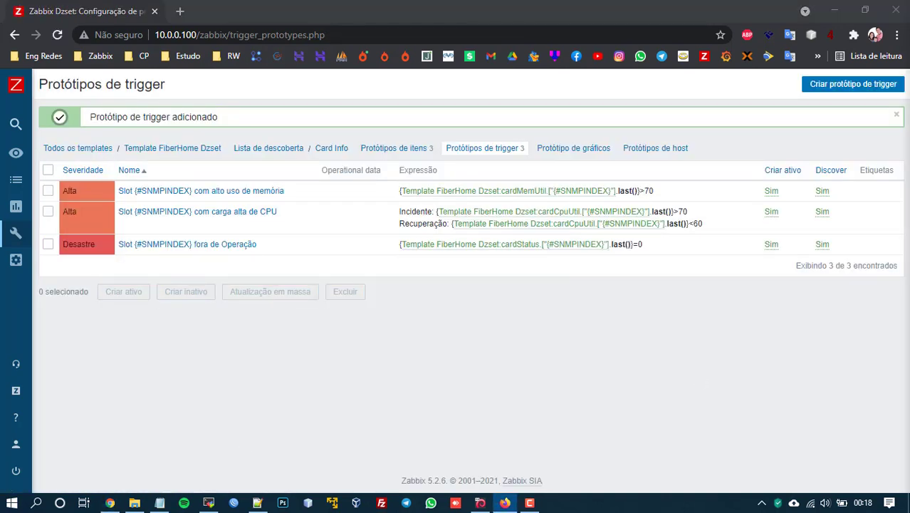
click(594, 153)
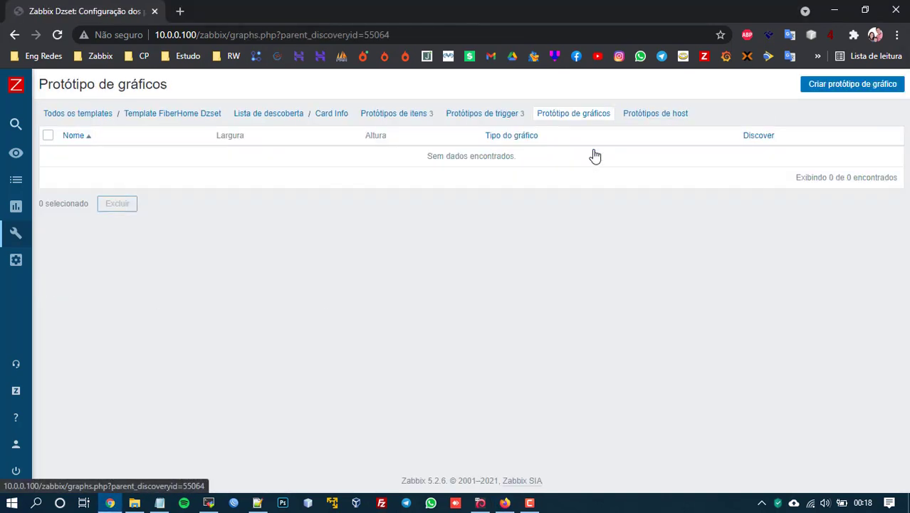
click(844, 86)
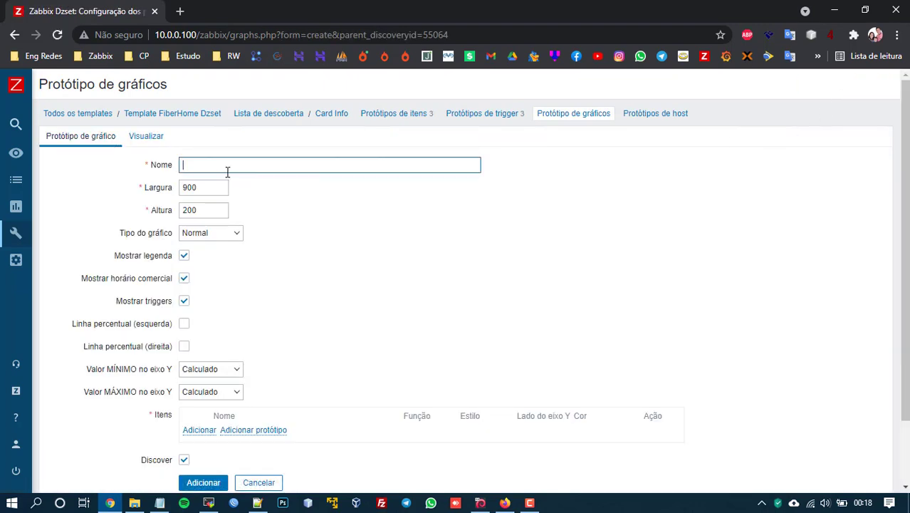
key(alt+Tab)
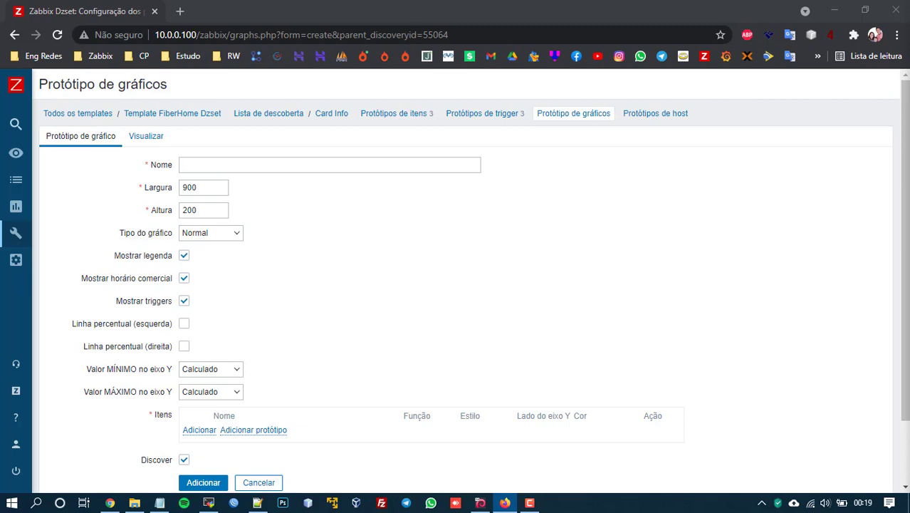
click(349, 165)
text(Slot {#SNMPINDEX})
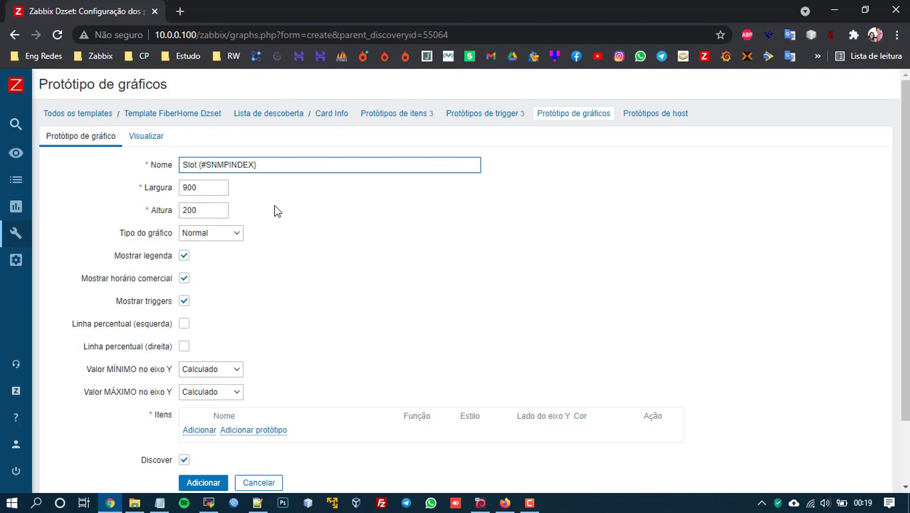
text(CPU)
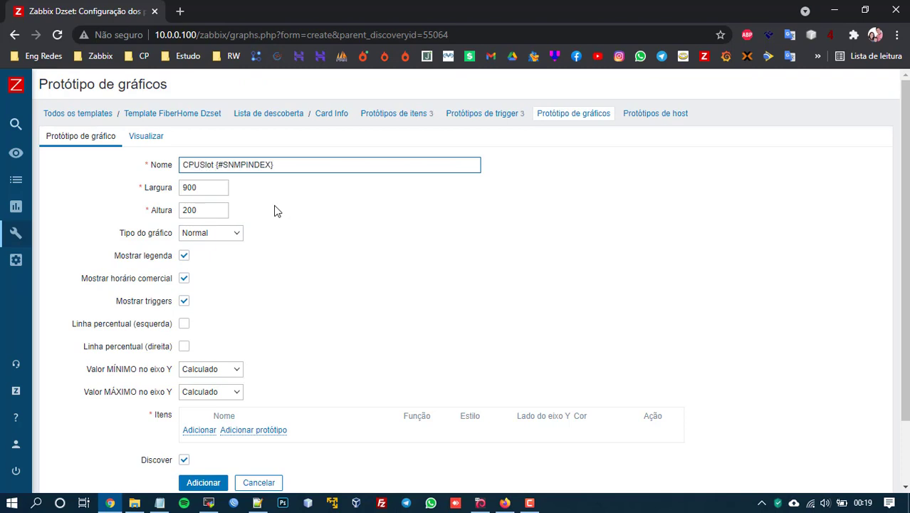
text(:)
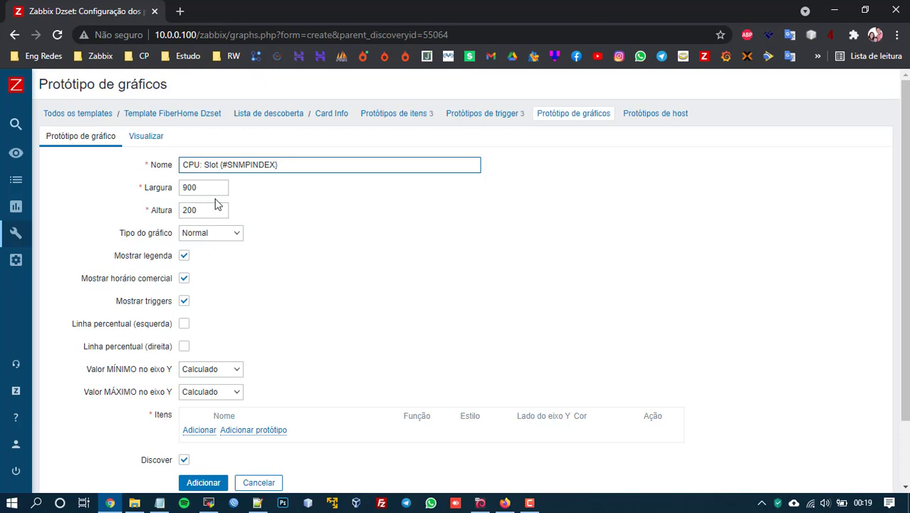
- Add the Uso de CPU Slot item prototype to the graph prototype's items
scroll(276, 257, down, 2)
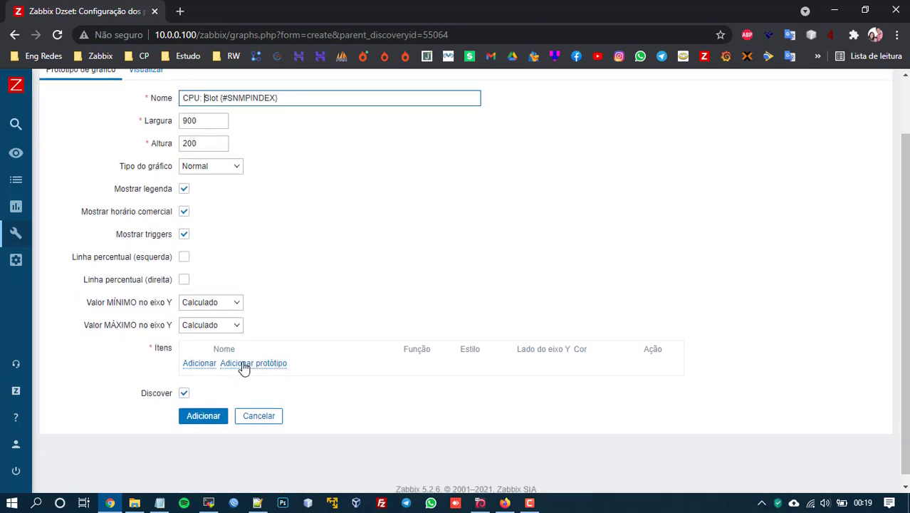
click(244, 365)
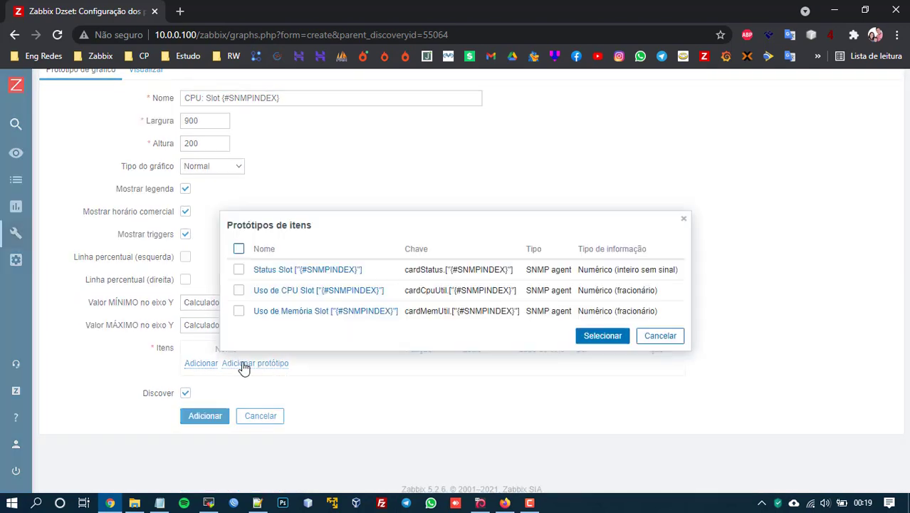
click(283, 291)
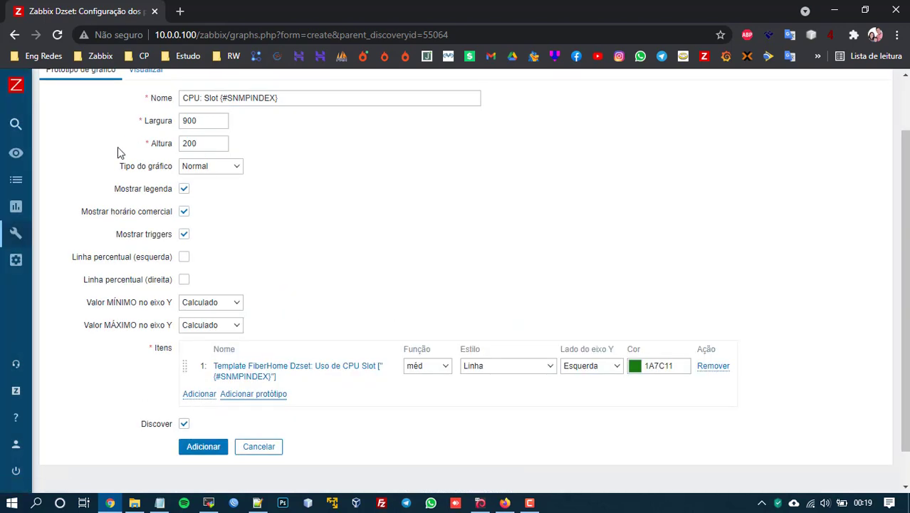
- Preview the CPU graph with and without Mostrar triggers, and leave the option enabled
scroll(120, 152, up, 2)
click(154, 142)
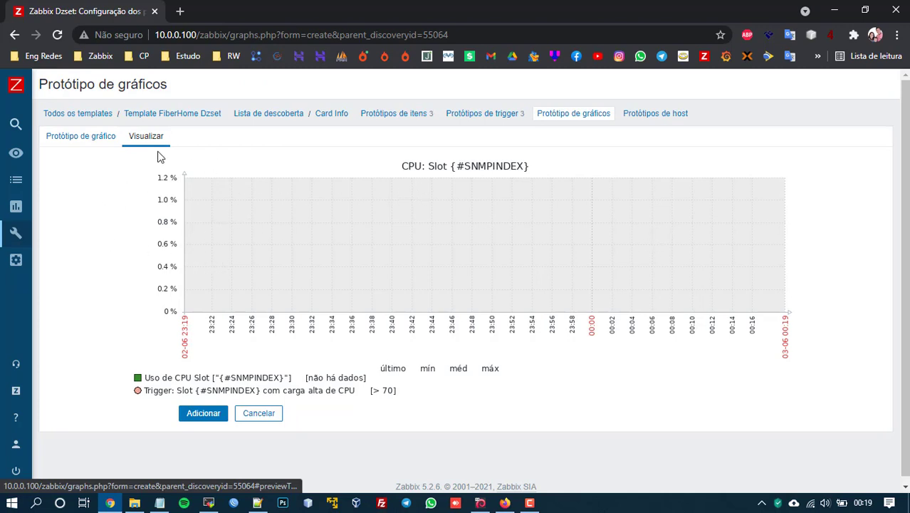
click(71, 139)
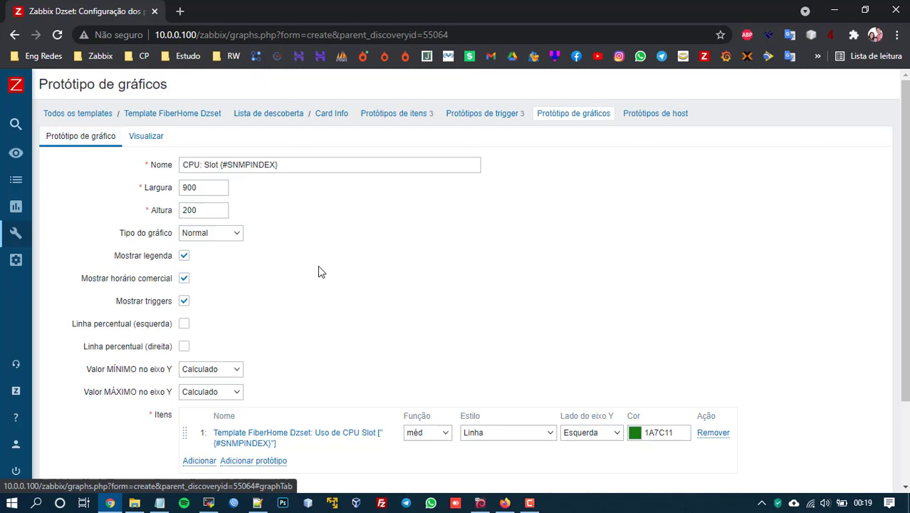
click(146, 137)
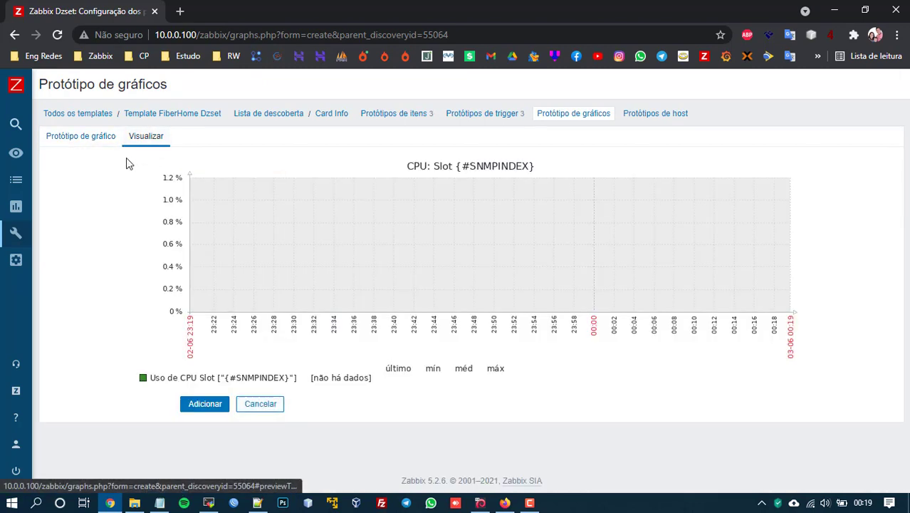
click(94, 142)
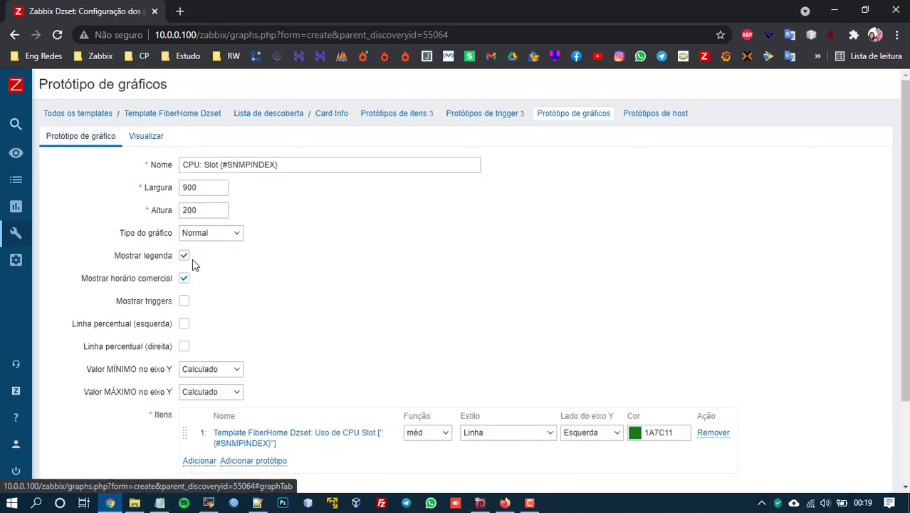
click(183, 302)
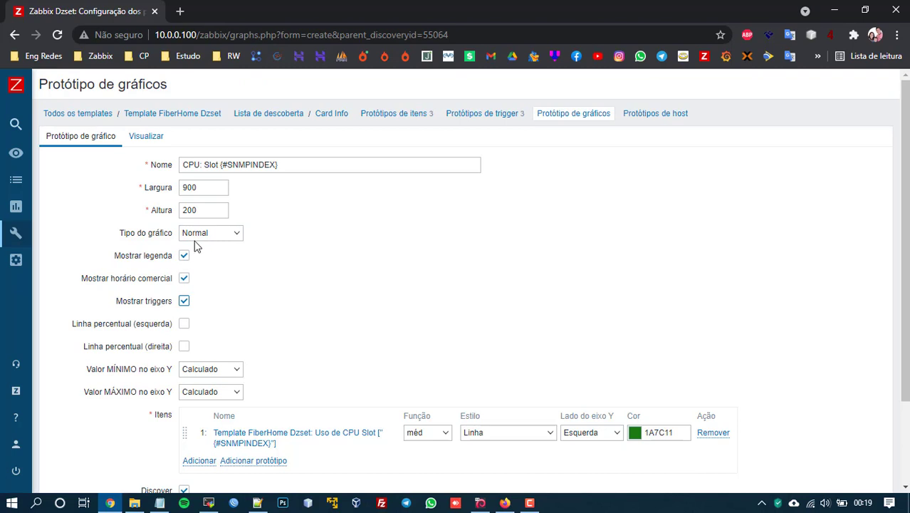
- Add the "CPU: Slot {#SNMPINDEX}" graph prototype to the Card Info discovery rule and dismiss the notification
scroll(209, 235, down, 1)
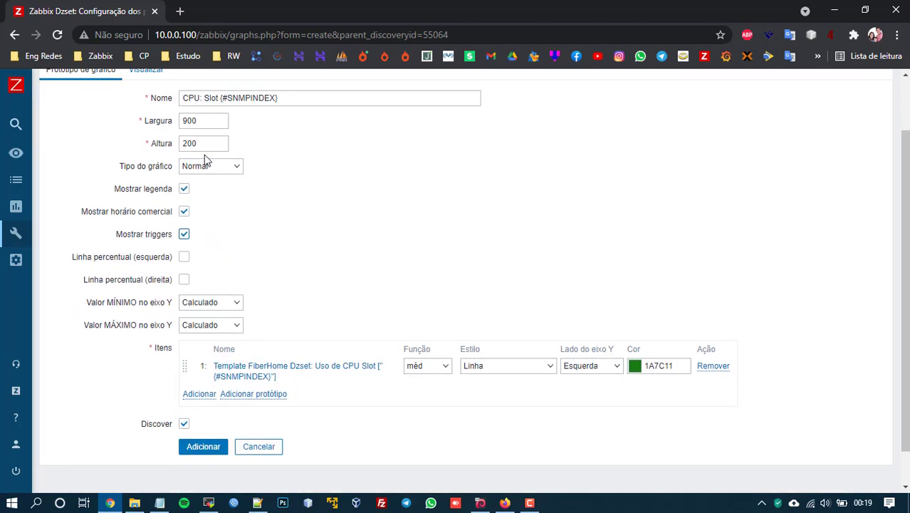
scroll(400, 267, up, 1)
scroll(426, 270, down, 2)
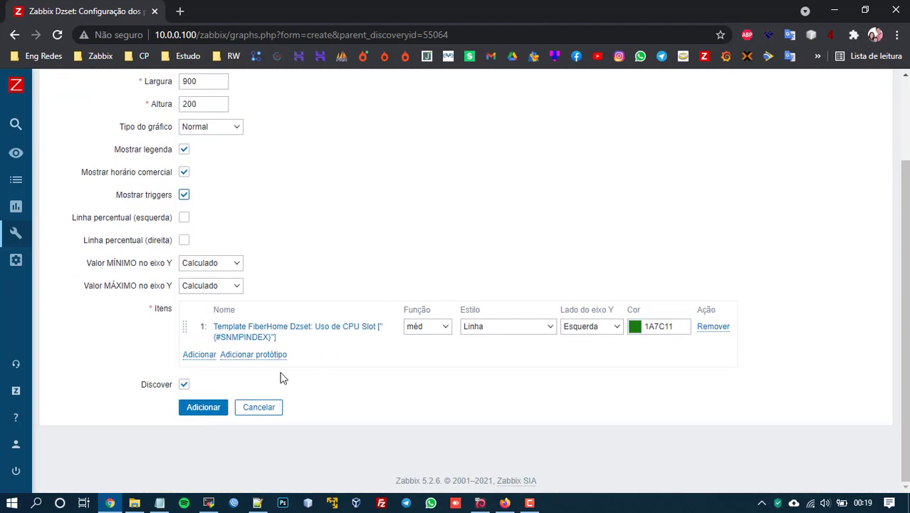
click(197, 407)
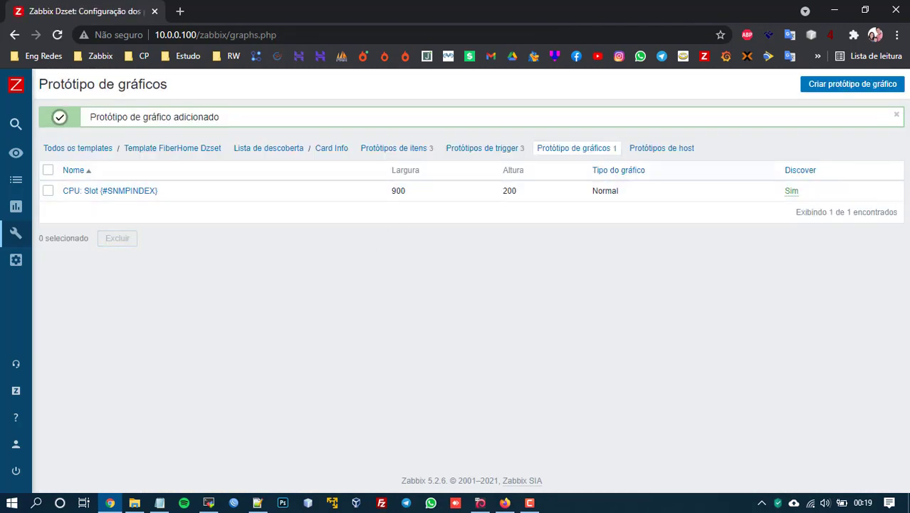
click(897, 114)
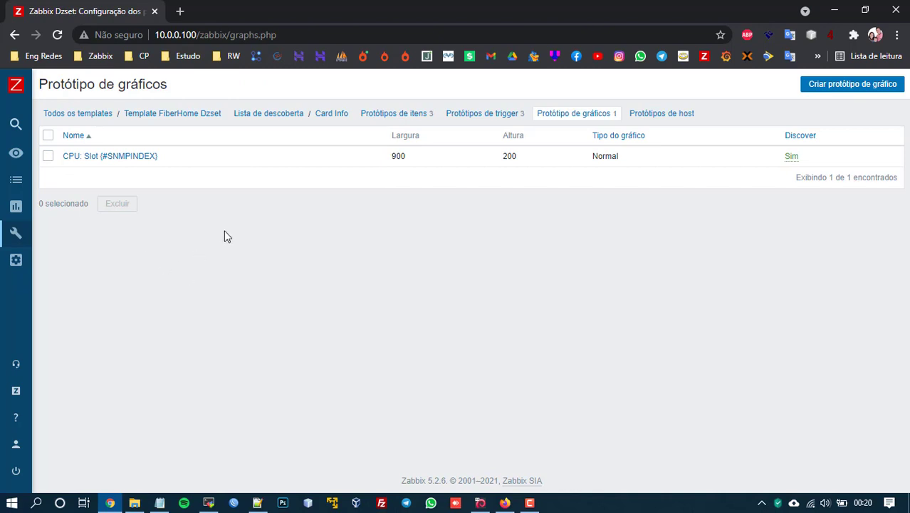
- Link Template FiberHome Dzset to the OLT_Fiberhome host and update the host
mouse_move(71, 258)
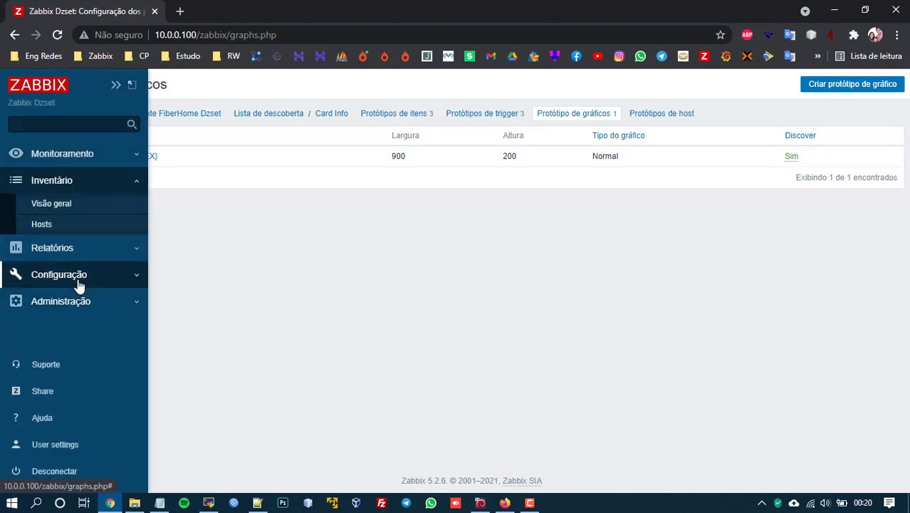
click(79, 275)
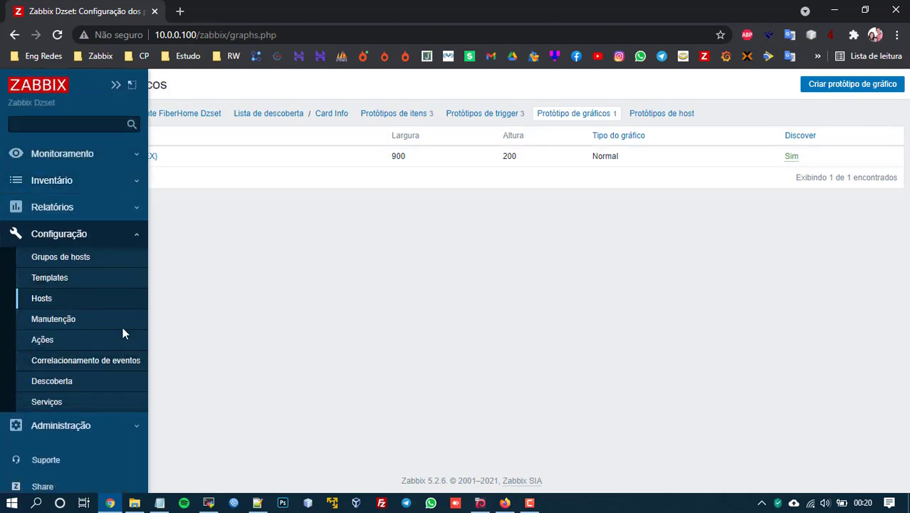
click(61, 300)
click(87, 343)
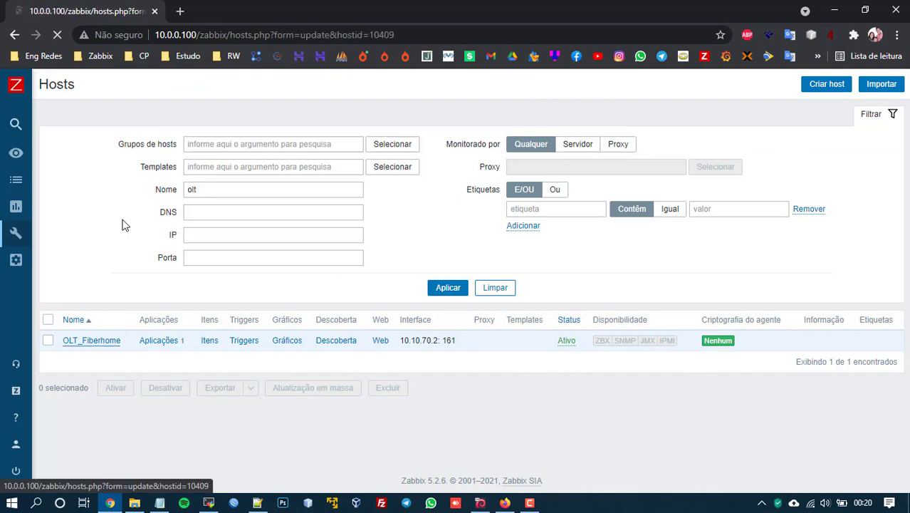
click(103, 138)
click(229, 202)
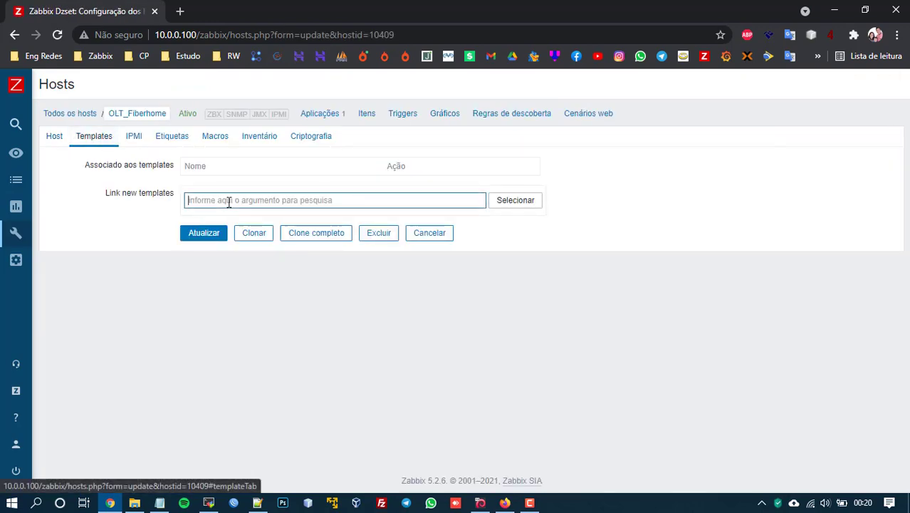
text(dzs)
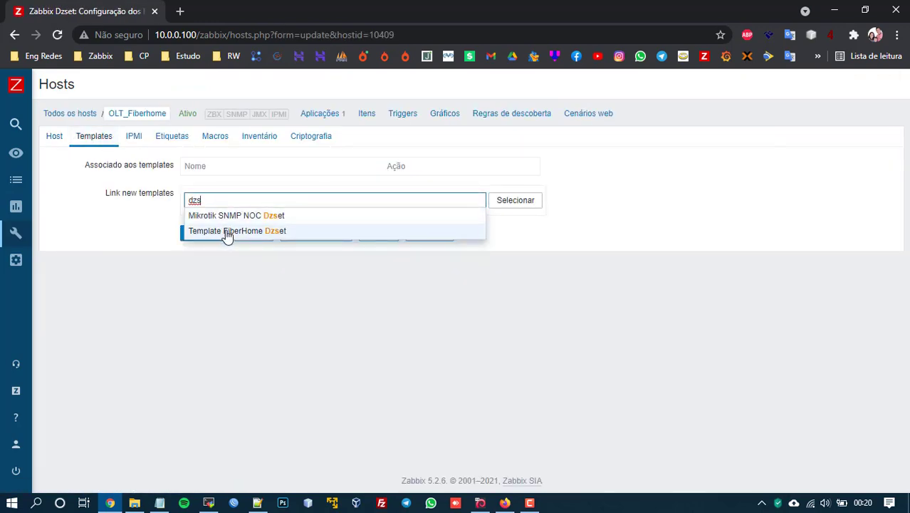
click(226, 233)
click(203, 250)
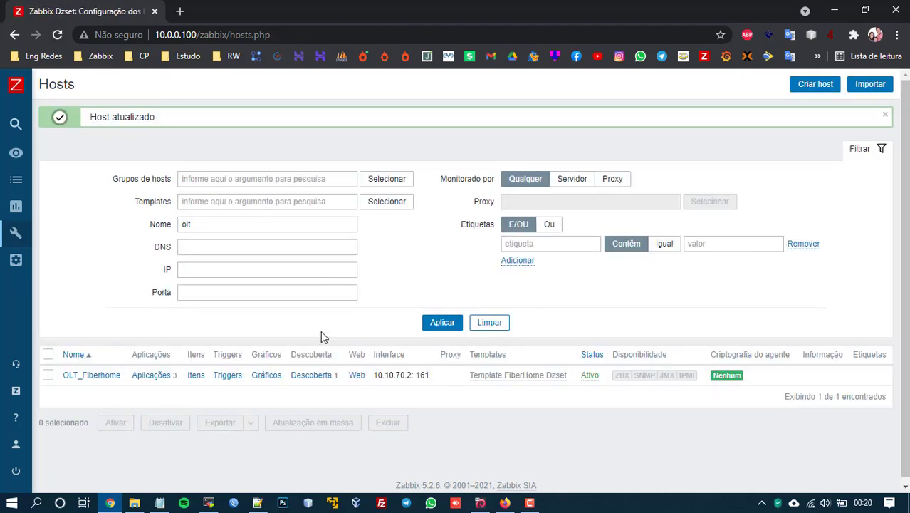
- Open the OLT_Fiberhome discovery rules, then switch to the MobaXterm terminal and run zabbix_server -R config_cache_reload
click(321, 378)
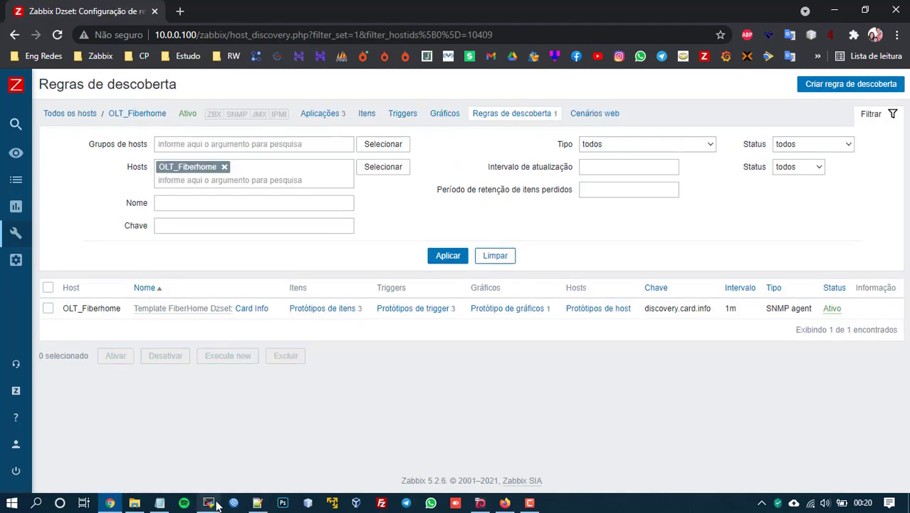
click(209, 503)
key(Up)
key(Up)
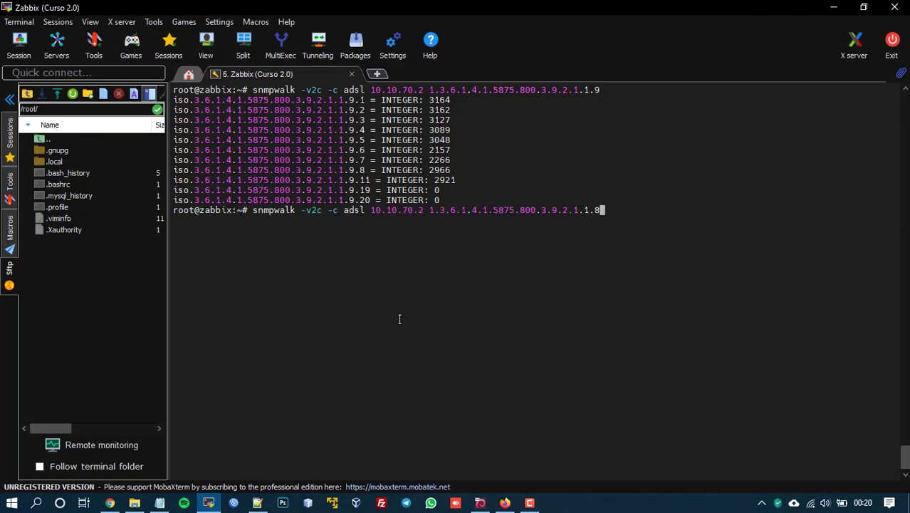
key(Return)
- Switch back to Zabbix in the browser and execute the Card Info discovery rule immediately
key(alt+Tab)
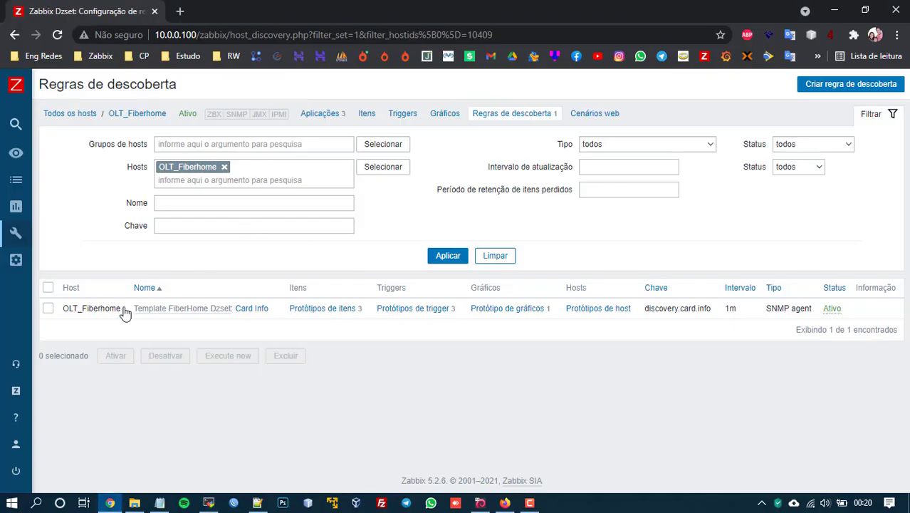
click(47, 308)
click(244, 353)
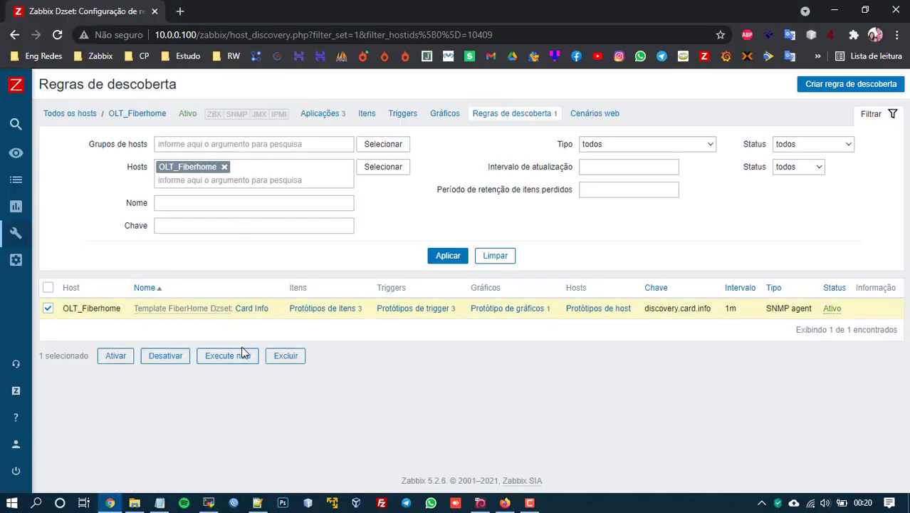
- Run zabbix_server -R config_cache_reload again in the MobaXterm terminal, and refresh the host's discovery rules list in Zabbix
key(alt+Tab)
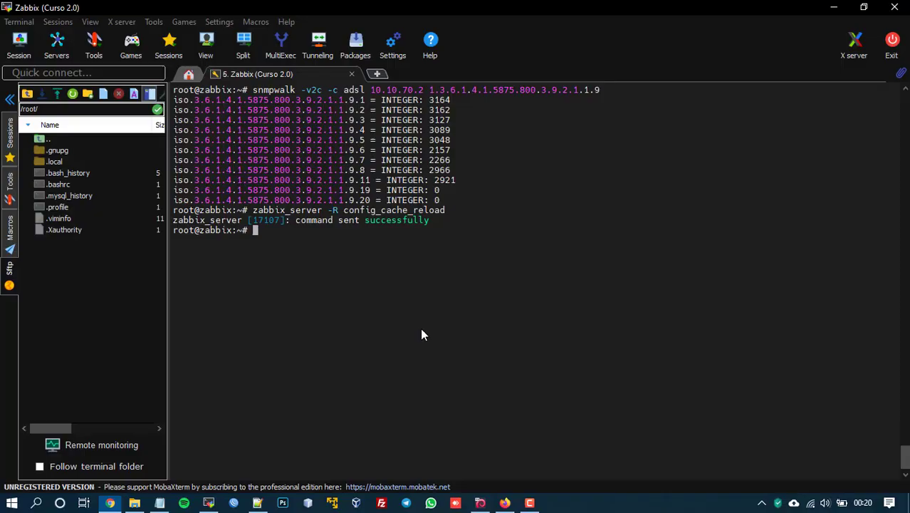
key(Up)
key(Return)
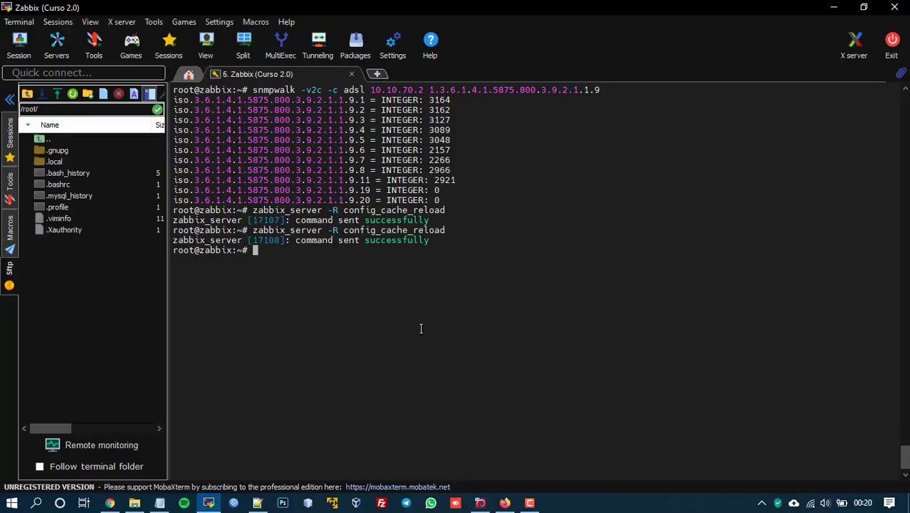
key(alt+Tab)
click(448, 291)
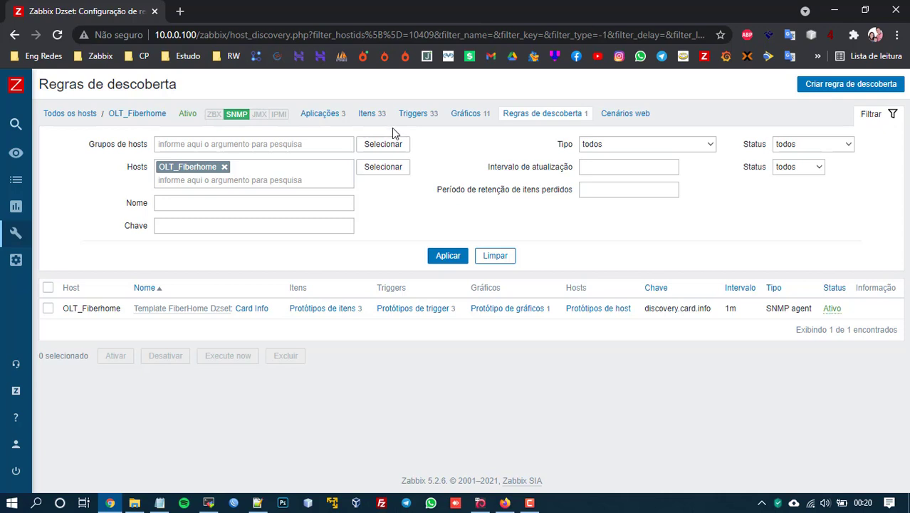
- Open the OLT_Fiberhome host's graphs and look over the discovered CPU slot graphs
click(467, 116)
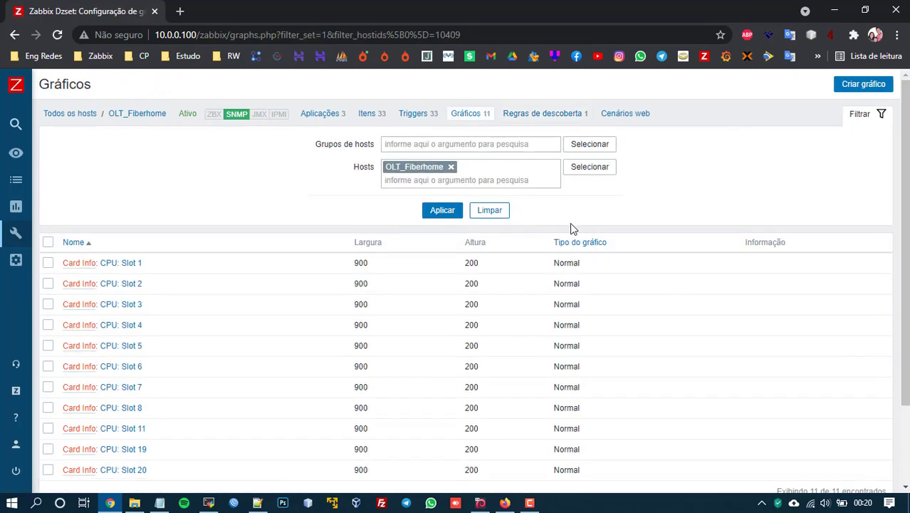
scroll(341, 224, down, 3)
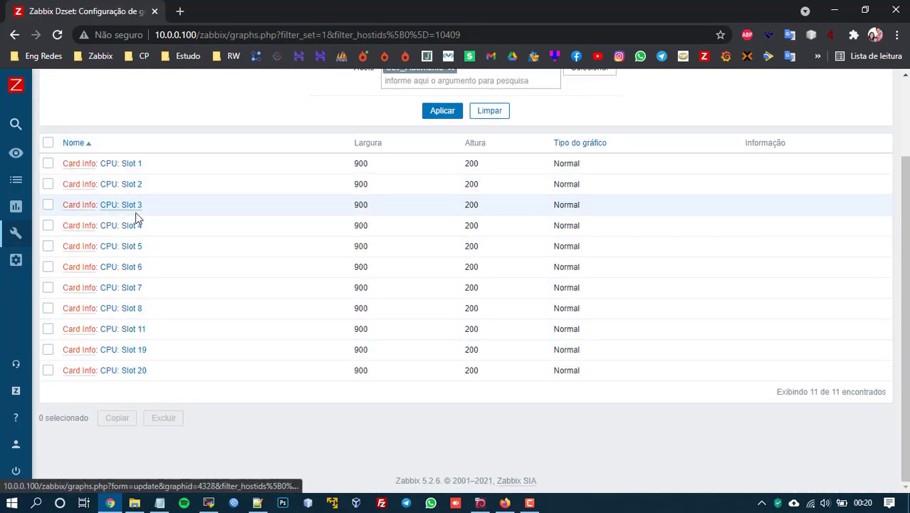
scroll(127, 366, up, 3)
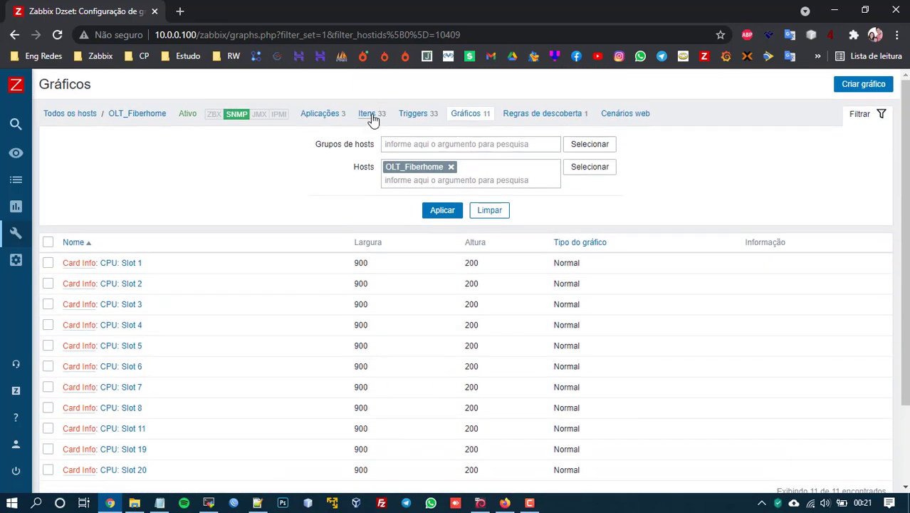
- Open the host's items and look through the discovered status, CPU and memory items for each slot
click(369, 116)
scroll(189, 210, down, 3)
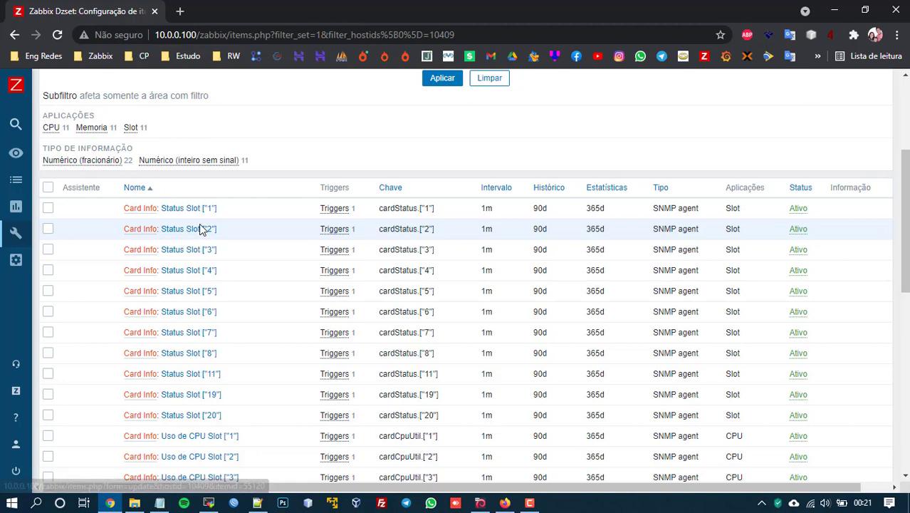
scroll(205, 232, down, 1)
scroll(214, 214, down, 5)
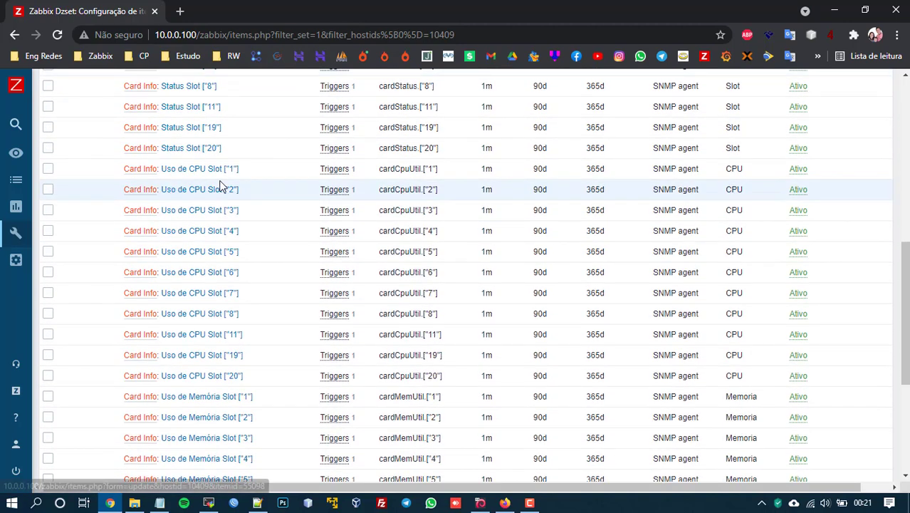
scroll(261, 196, down, 1)
scroll(238, 258, down, 1)
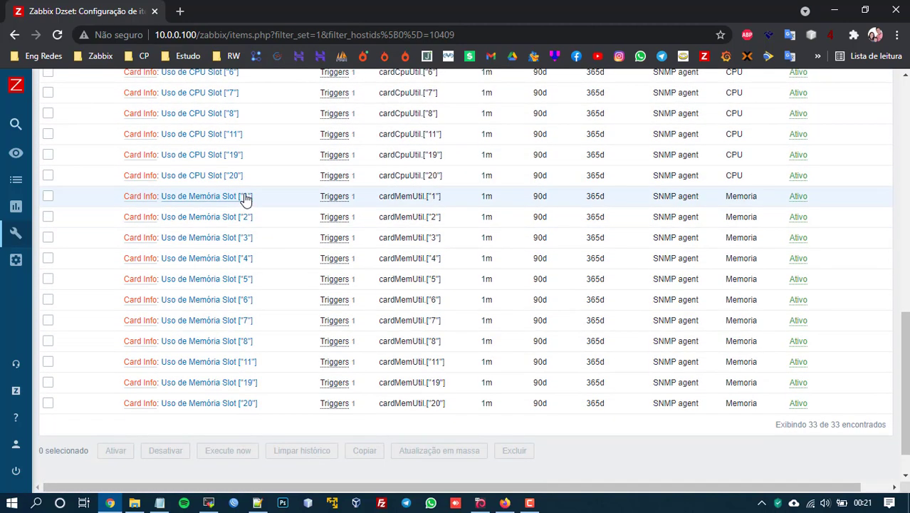
- Select all of the host's items and run zabbix_server -R config_cache_reload in the MobaXterm terminal
scroll(230, 395, up, 8)
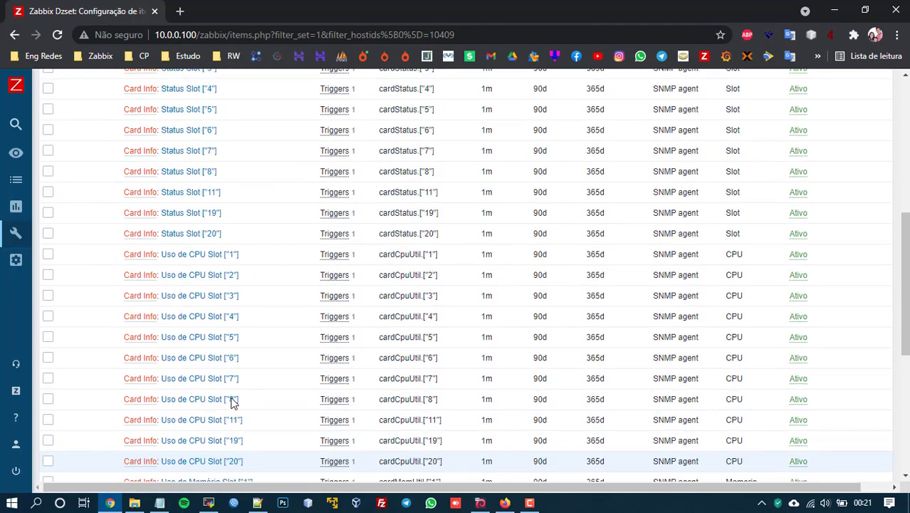
click(48, 254)
scroll(167, 238, down, 8)
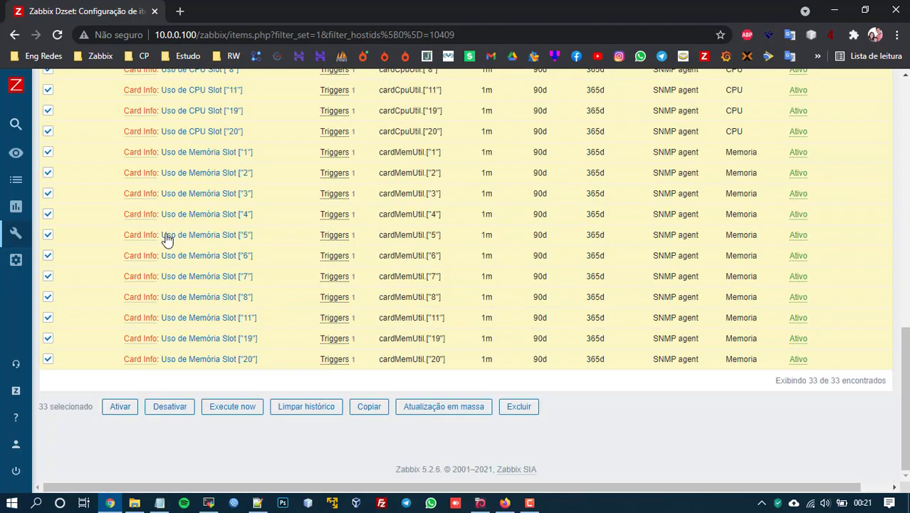
key(alt+Tab)
key(Up)
key(Return)
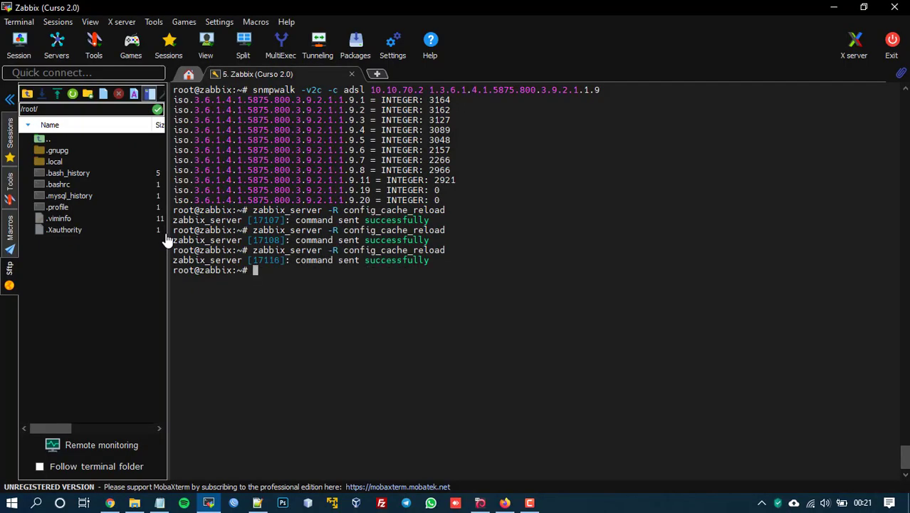
- Switch back to Zabbix, execute all the selected items immediately, and rerun zabbix_server -R config_cache_reload in the MobaXterm terminal
key(alt+Tab)
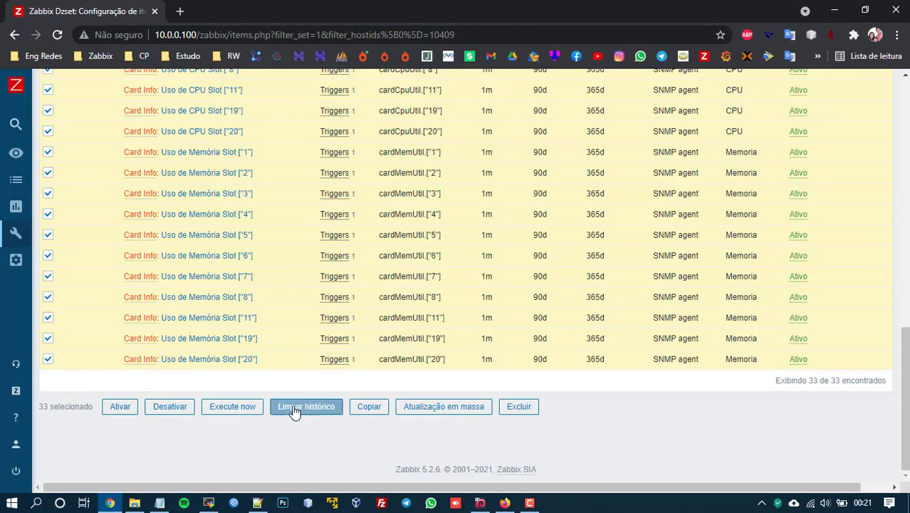
click(232, 407)
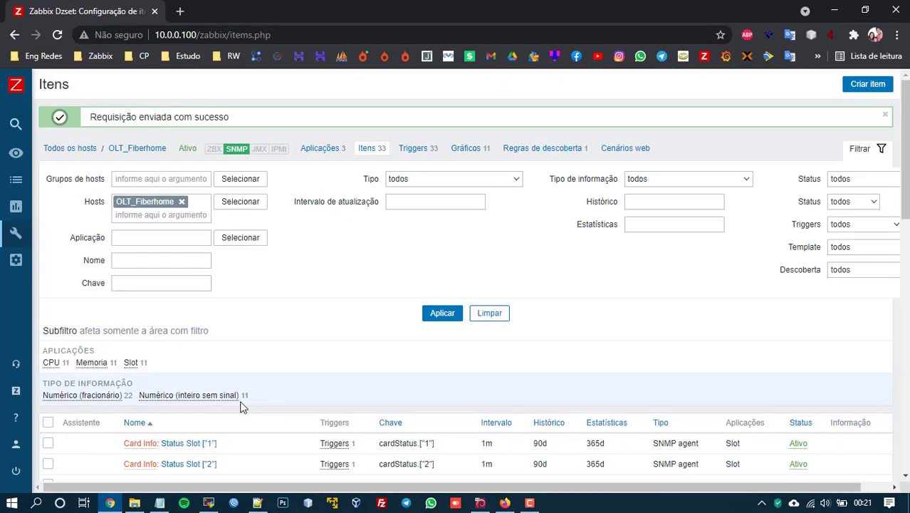
key(alt+Tab)
key(Up)
key(Return)
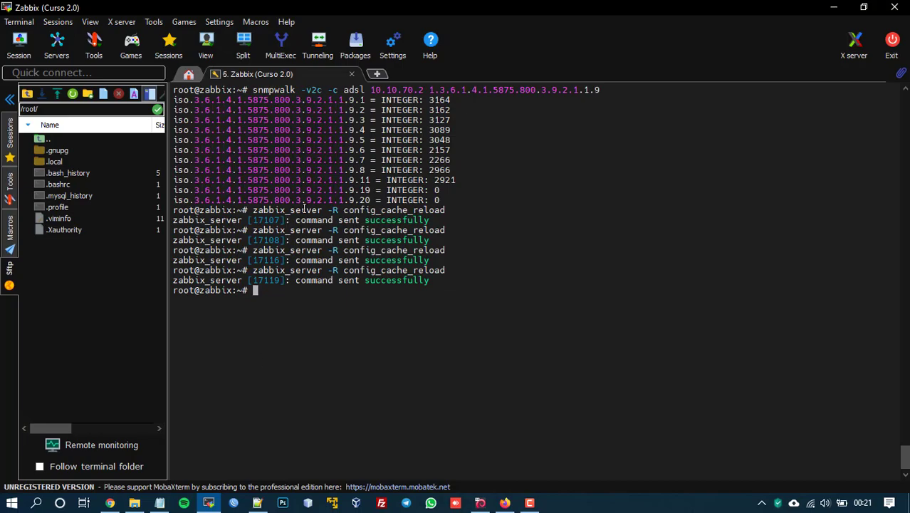
- Return to Zabbix in the browser, open Dados recentes, and examine OLT_Fiberhome's latest CPU, memory and slot status values
key(alt+Tab)
mouse_move(16, 146)
click(44, 154)
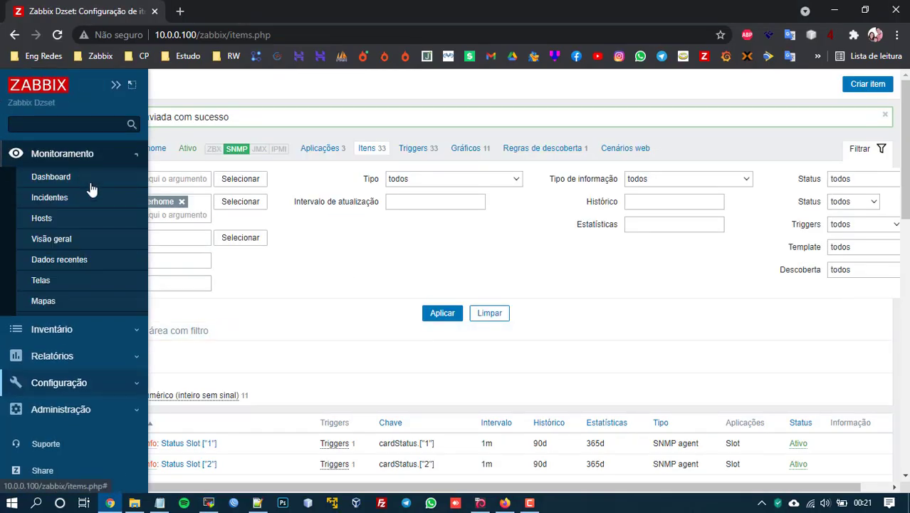
click(60, 260)
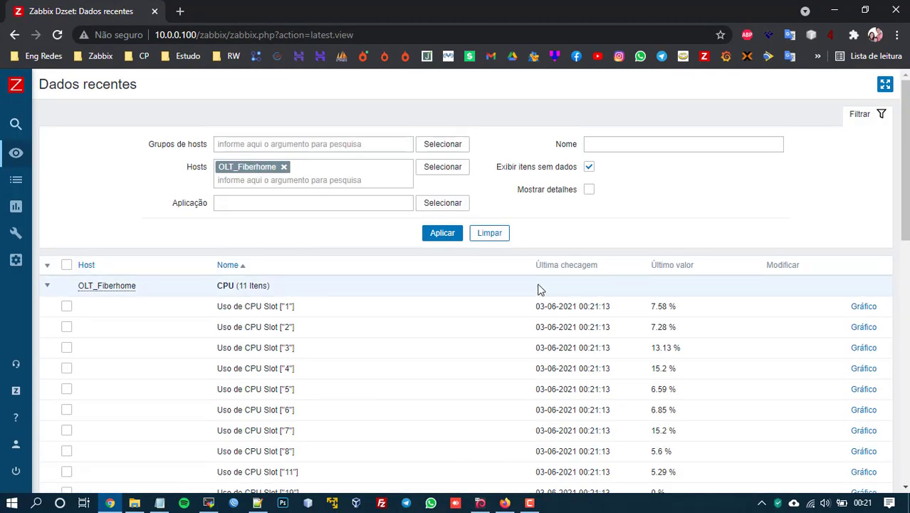
scroll(540, 287, down, 1)
scroll(482, 292, down, 2)
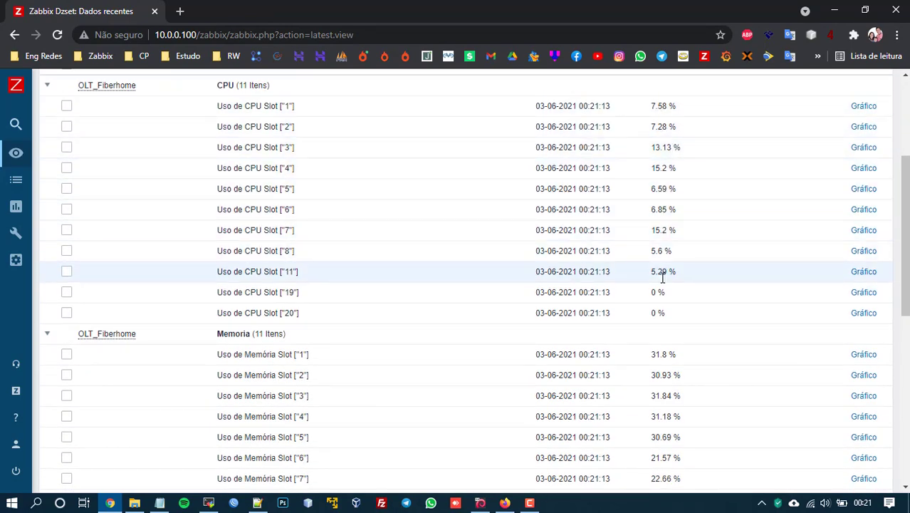
scroll(668, 231, down, 2)
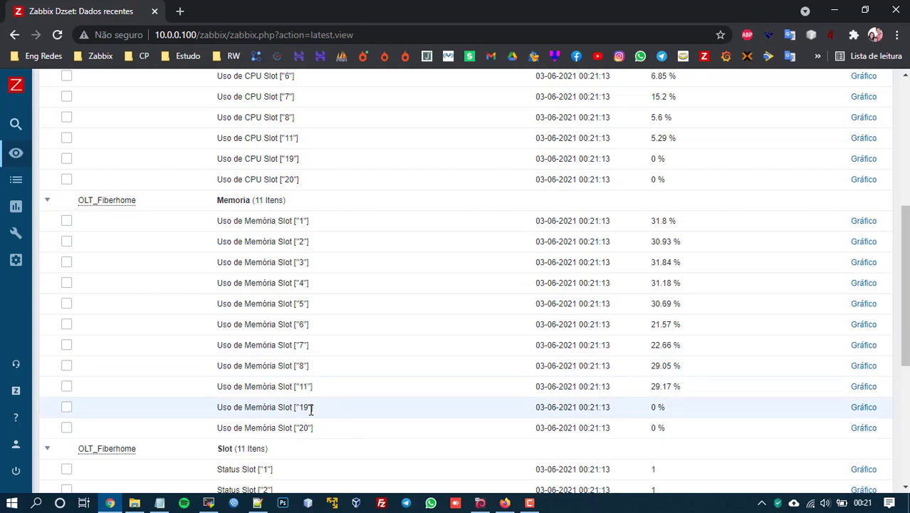
scroll(334, 398, down, 1)
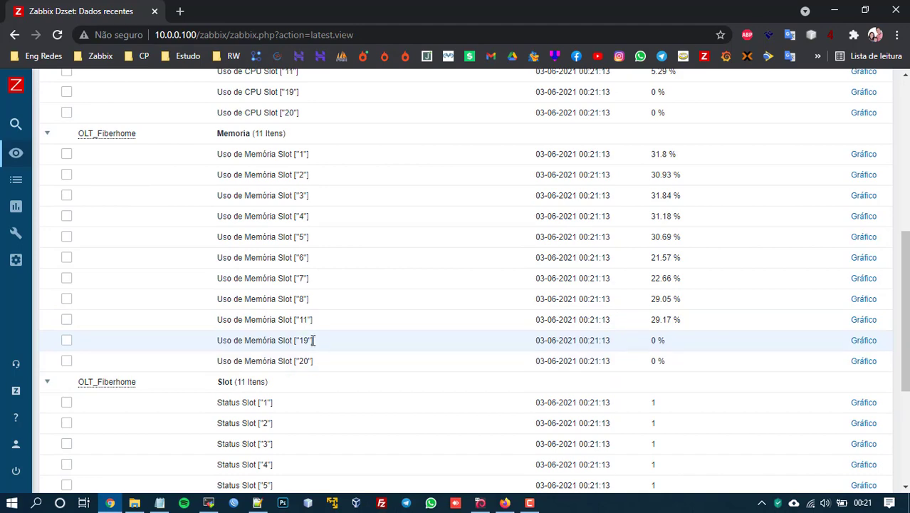
scroll(652, 373, up, 2)
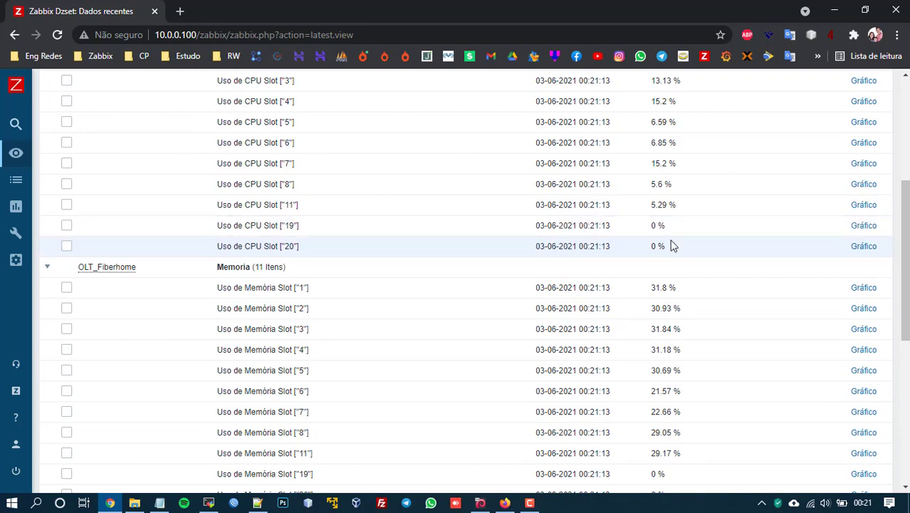
scroll(670, 244, down, 5)
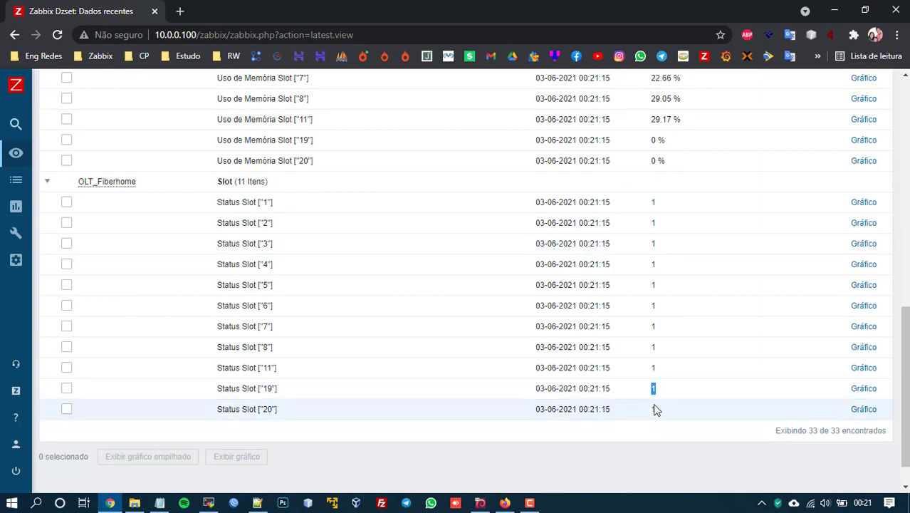
scroll(636, 380, up, 6)
scroll(598, 342, up, 2)
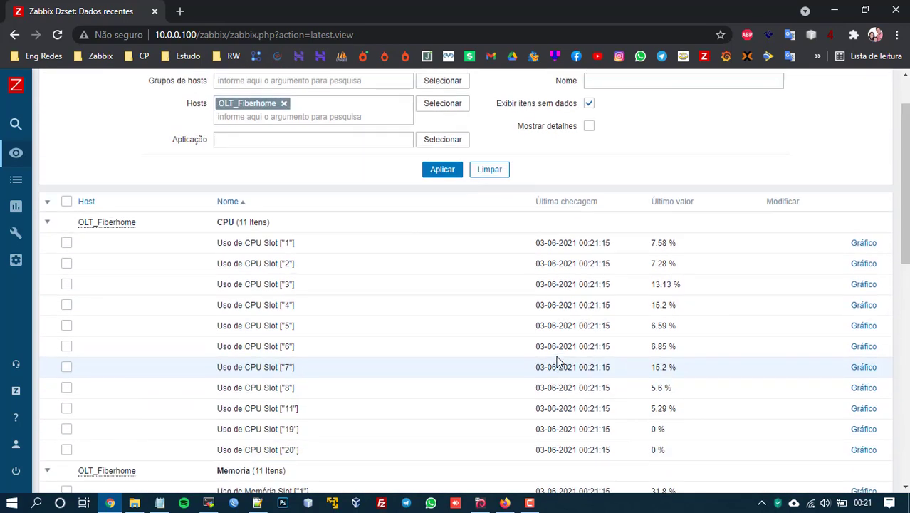
scroll(562, 362, down, 3)
- Filter the monitored hosts by the name olt and open the graphs of OLT_Fiberhome
mouse_move(35, 131)
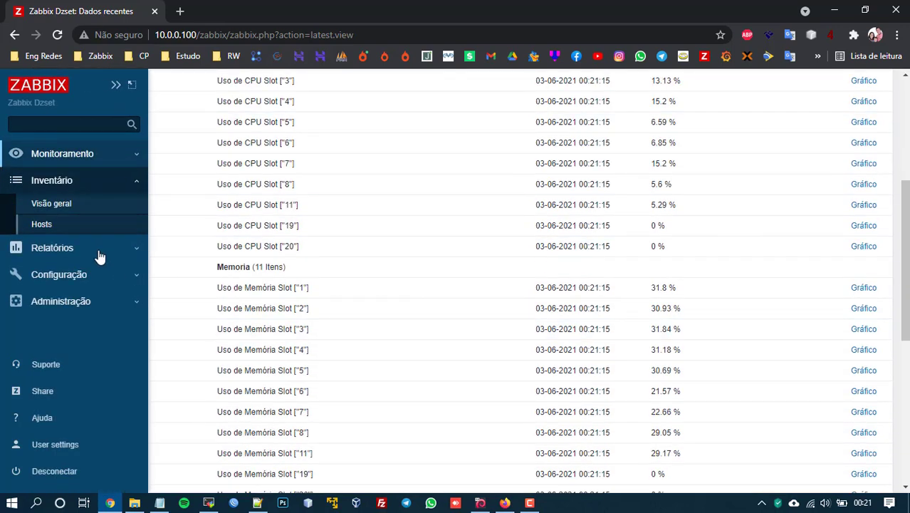
click(79, 271)
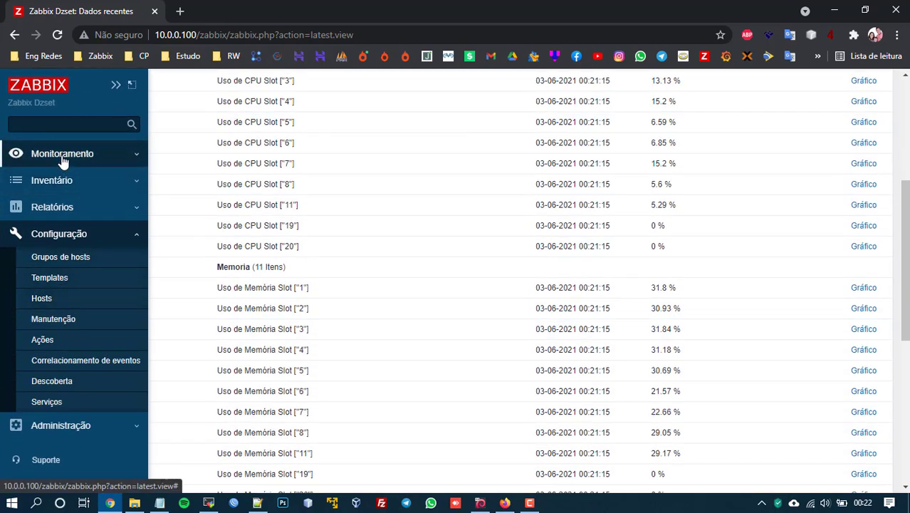
click(32, 155)
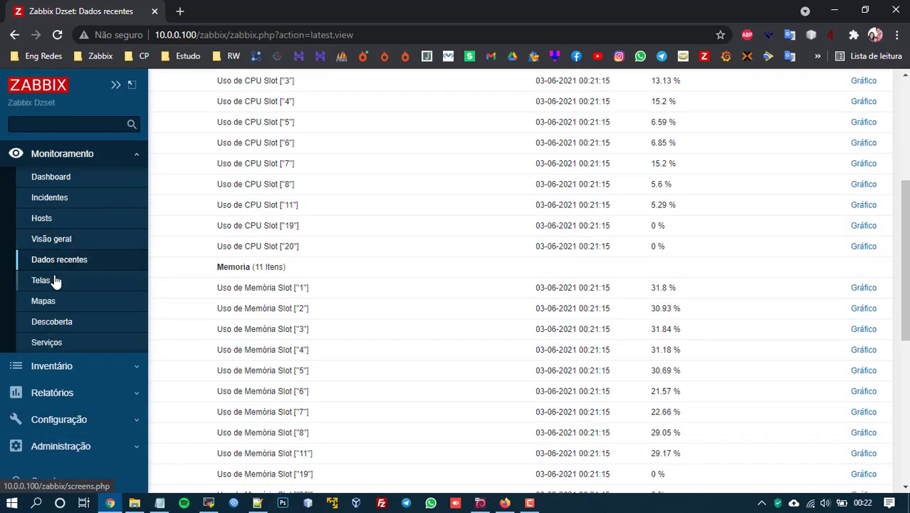
click(61, 220)
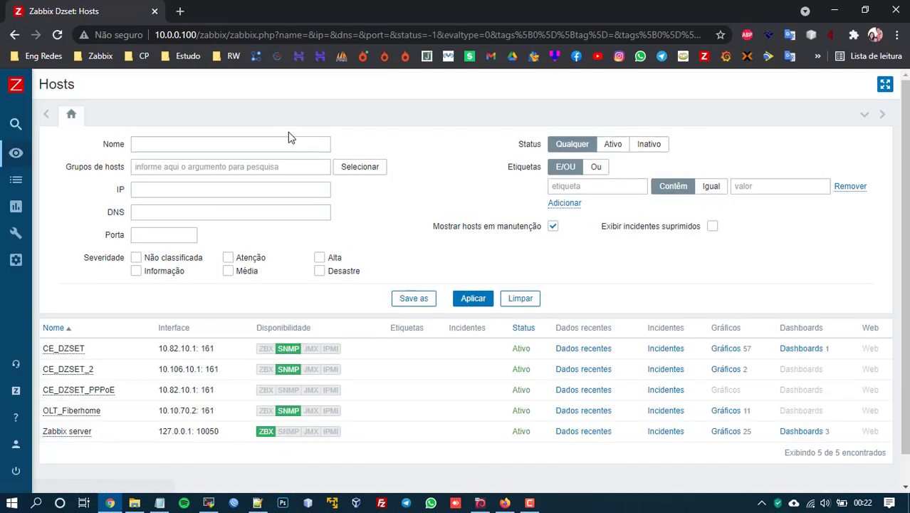
click(215, 145)
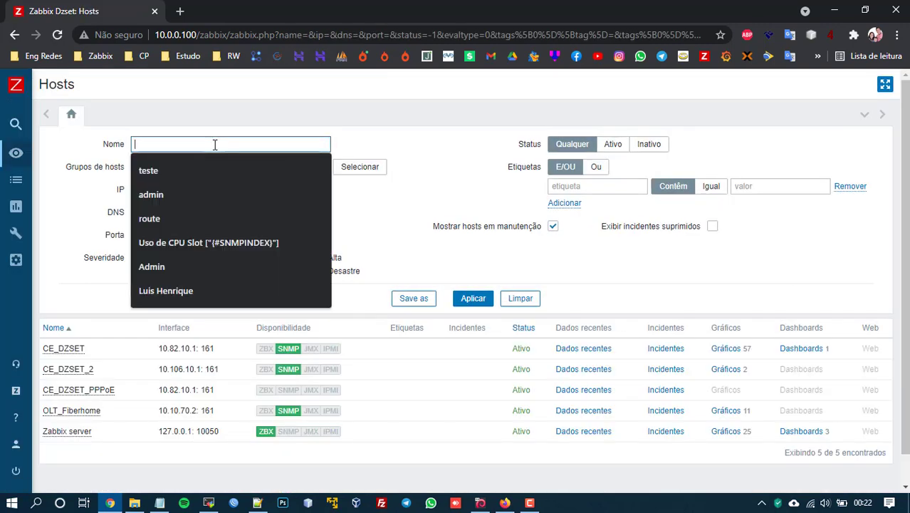
text(olt)
key(Return)
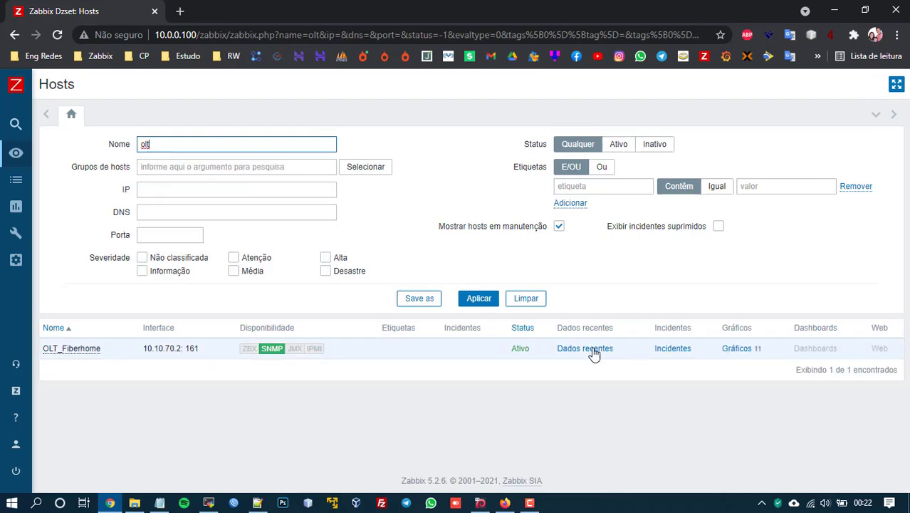
click(735, 351)
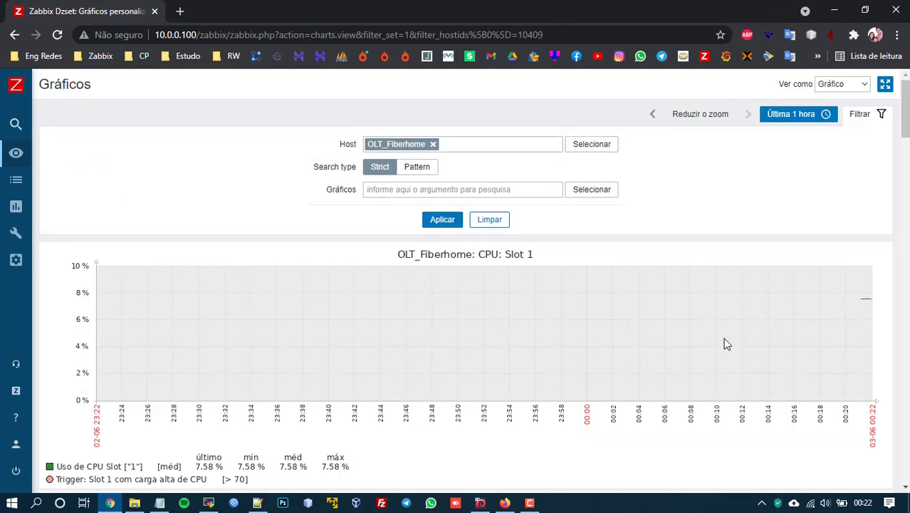
- Examine the OLT_Fiberhome CPU graphs slot by slot, including their legends and high CPU load triggers
scroll(629, 246, down, 1)
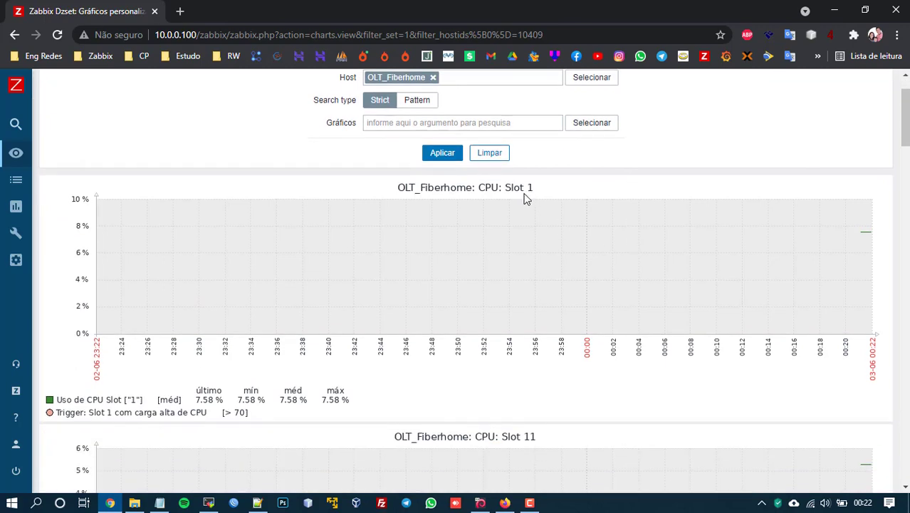
scroll(494, 206, down, 3)
scroll(512, 252, down, 3)
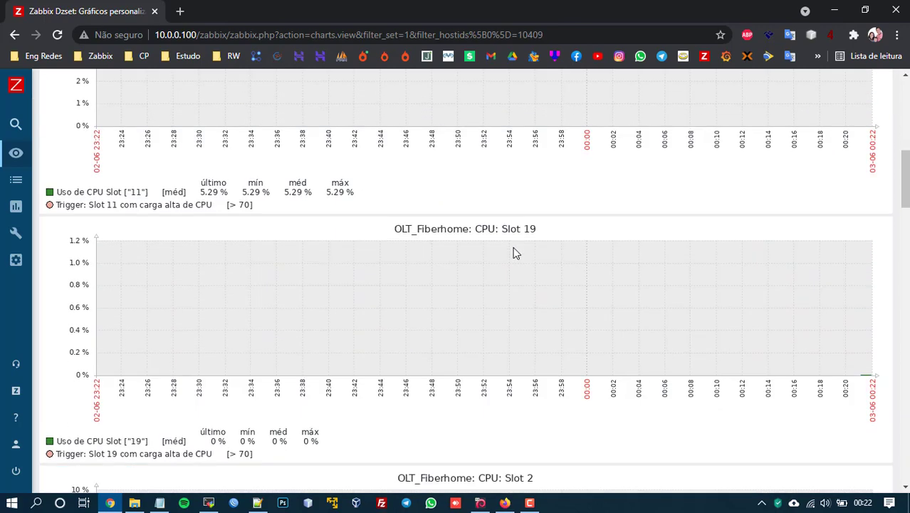
scroll(520, 242, down, 2)
scroll(523, 243, down, 3)
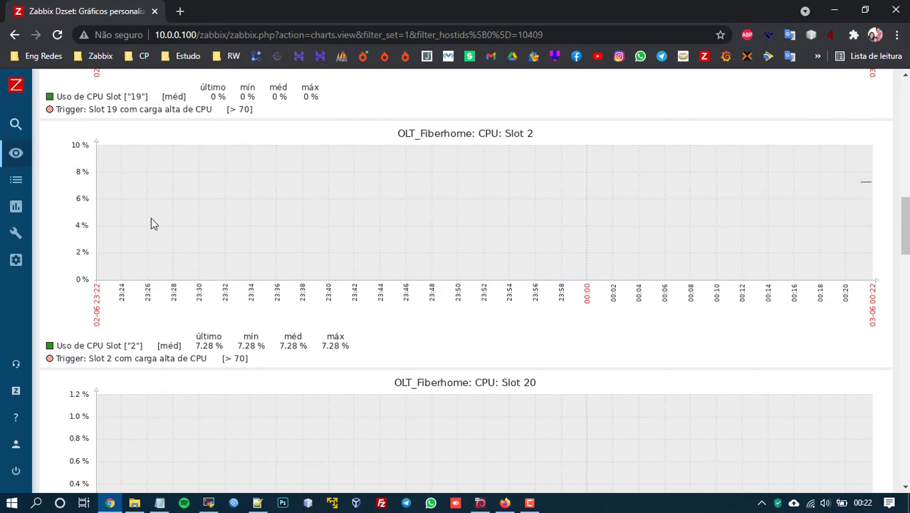
scroll(326, 238, down, 5)
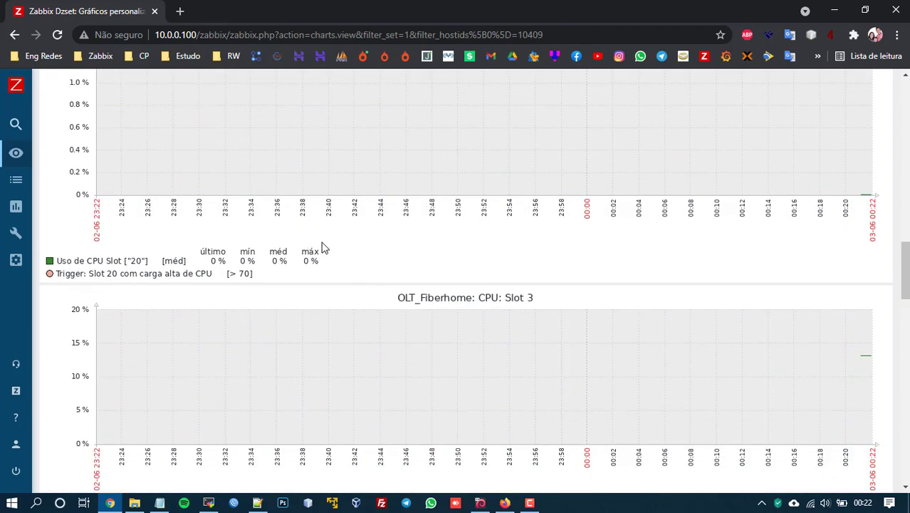
scroll(407, 268, down, 2)
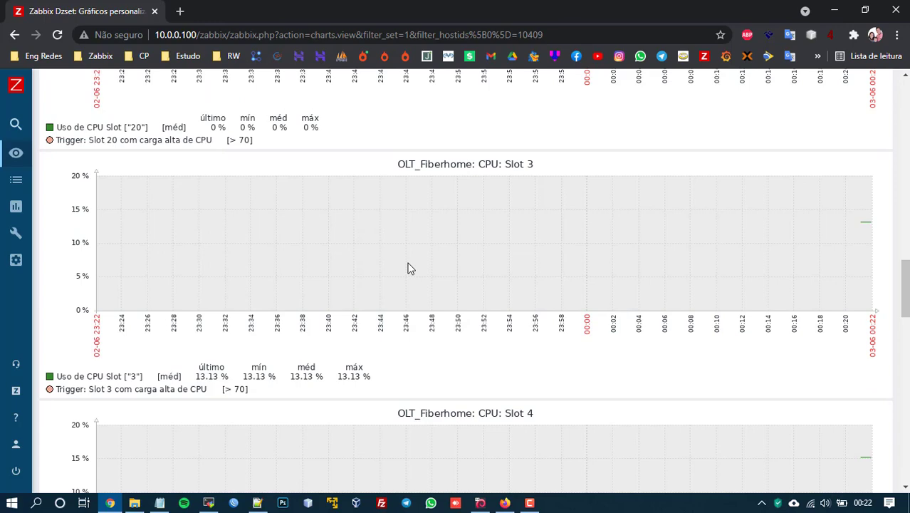
scroll(431, 214, down, 2)
scroll(509, 184, down, 5)
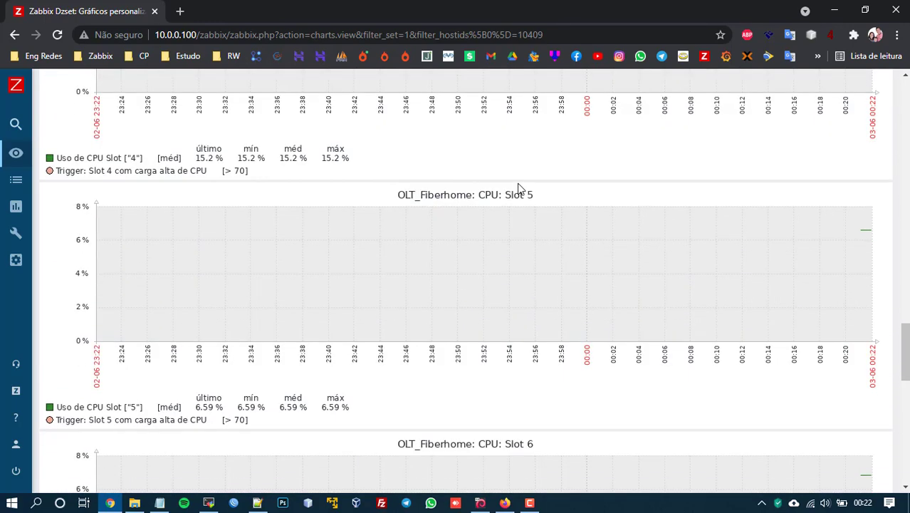
- Reopen Dados recentes to check the newly collected values of OLT_Fiberhome
mouse_move(16, 153)
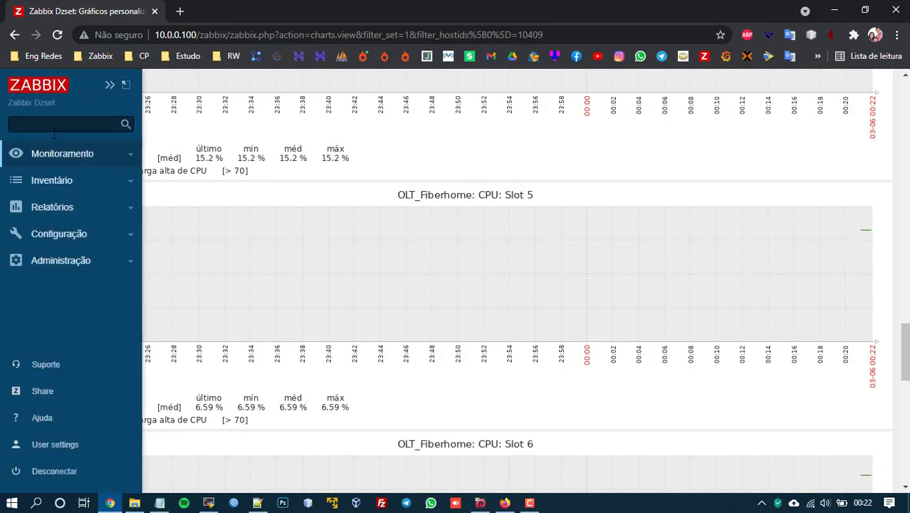
click(43, 156)
click(83, 261)
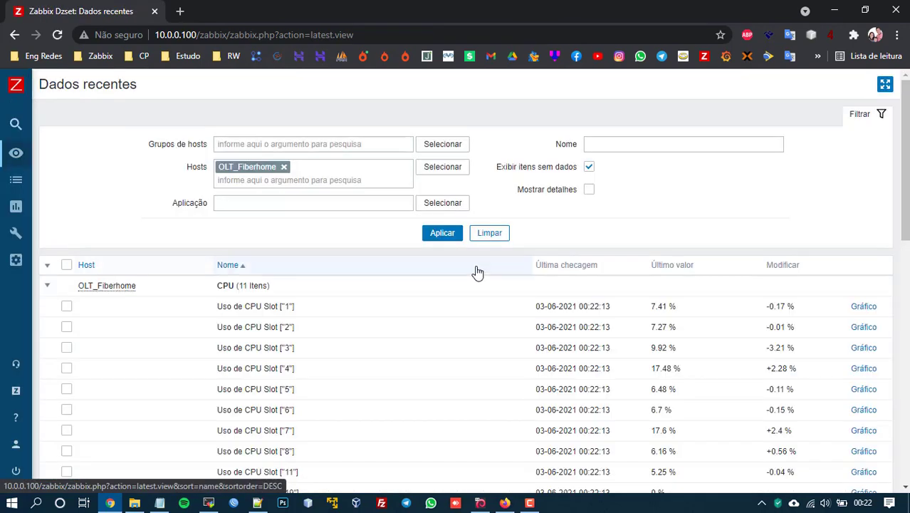
- Open the history graph of CPU usage for slot 1 of OLT_Fiberhome from the latest data
scroll(456, 257, down, 2)
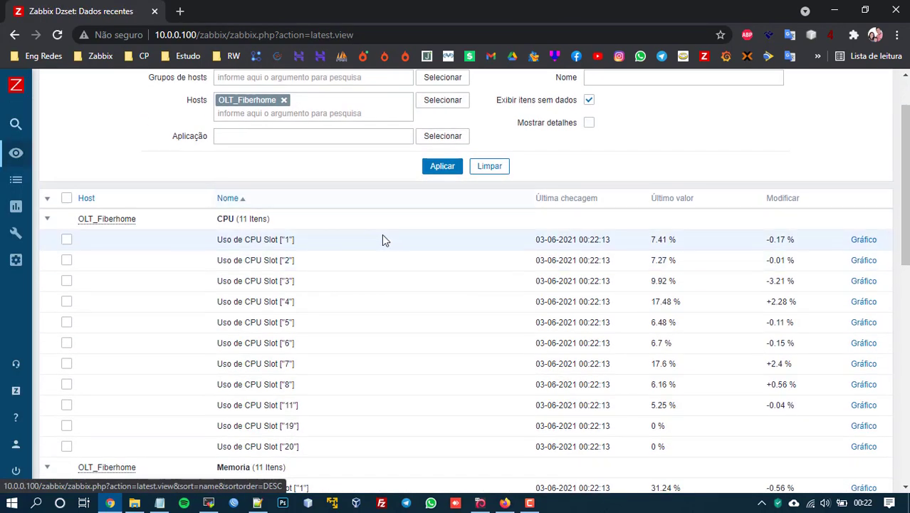
click(862, 242)
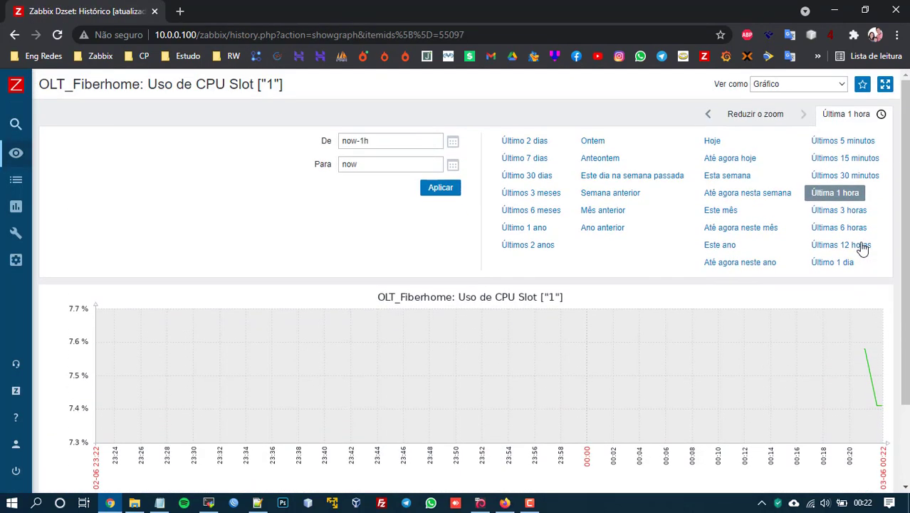
- Return to the template configuration list showing Template FiberHome Dzset, and switch away from the browser window
mouse_move(41, 132)
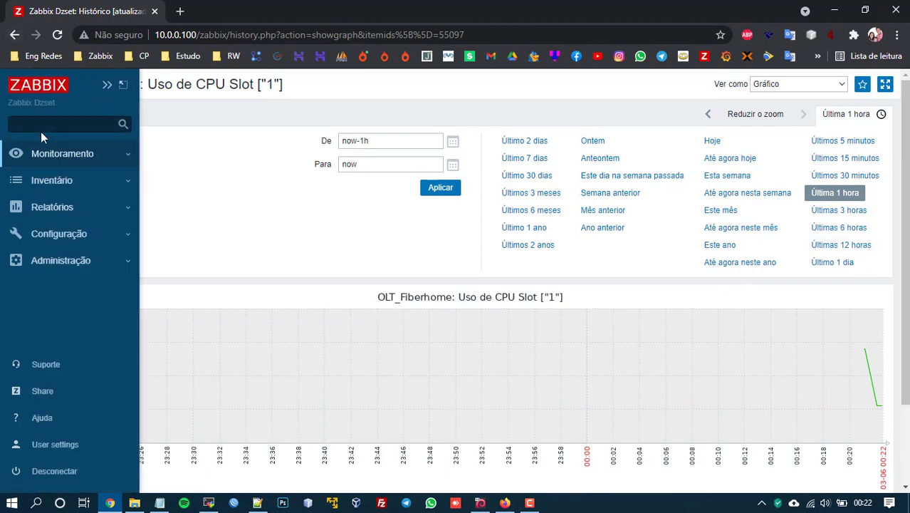
click(84, 155)
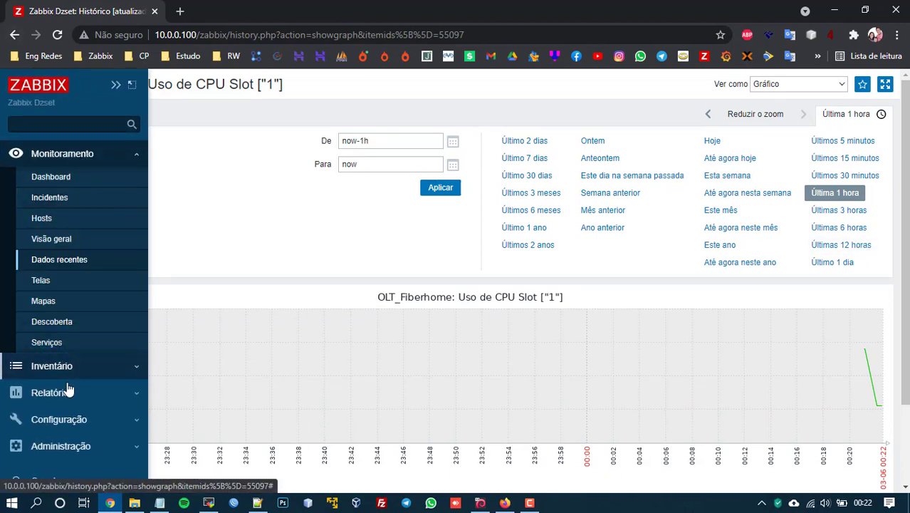
click(81, 416)
click(62, 279)
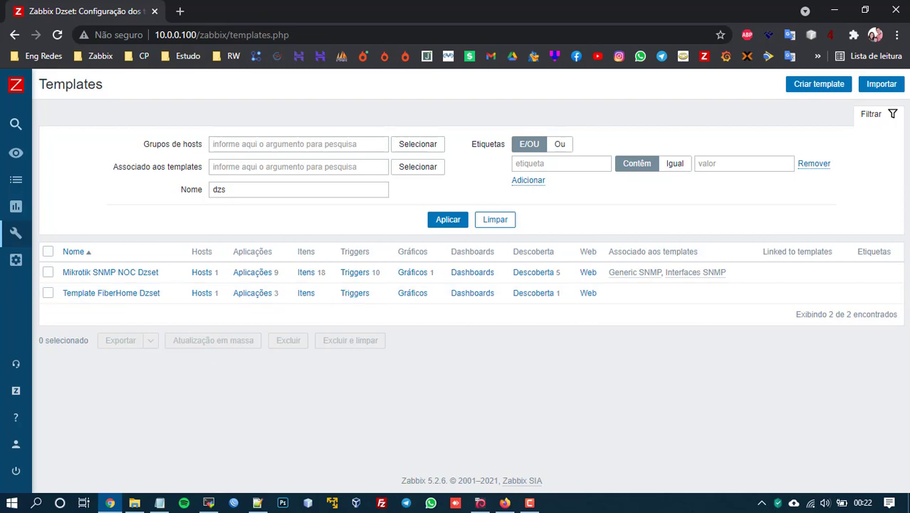
key(alt+Tab)
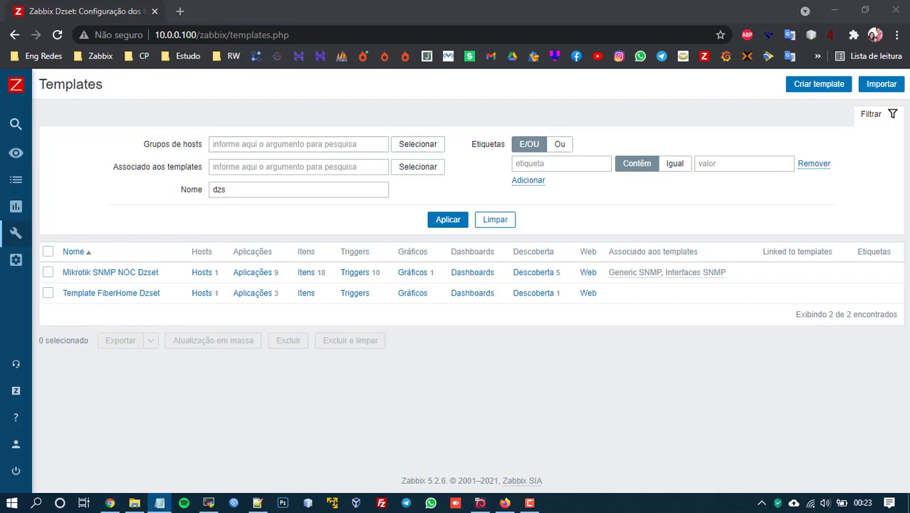